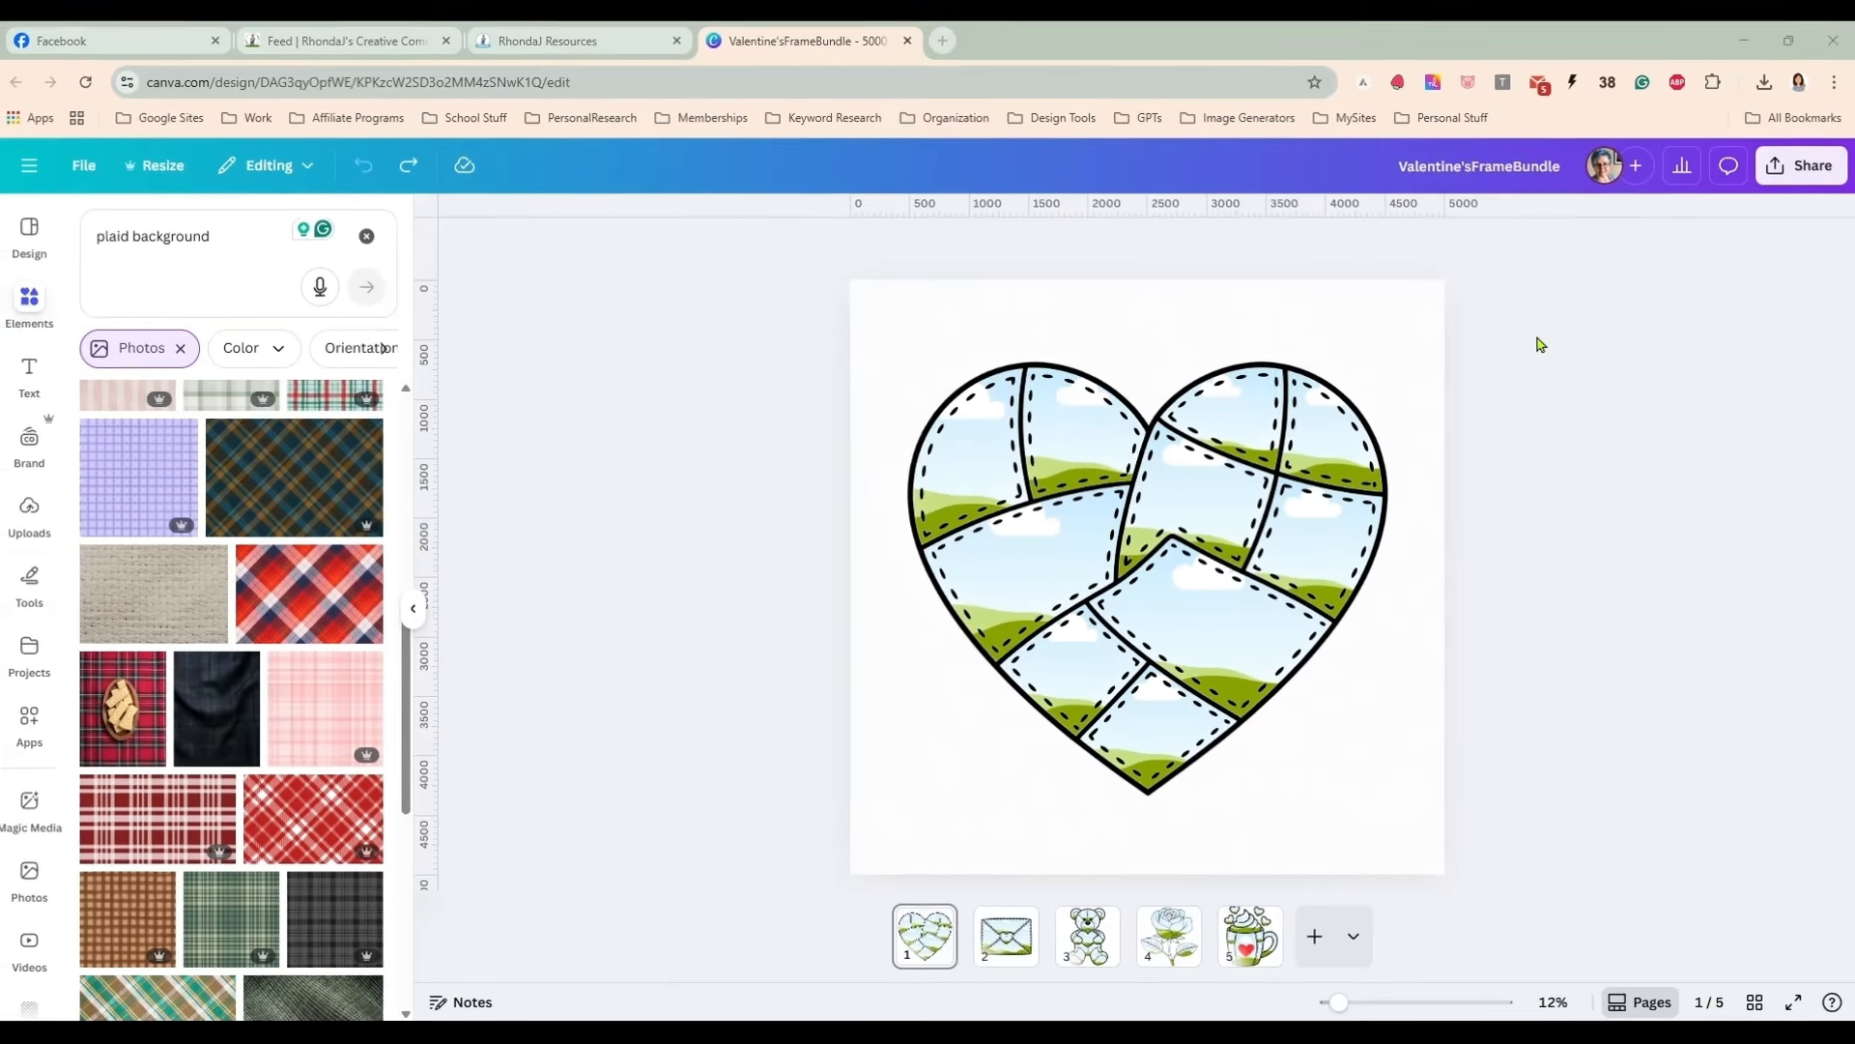
# - Fill four patches on the heart frame's left half with different plaid photos, starting with the red-and-navy plaid in the upper-left patch
pyautogui.moveTo(357, 565); pyautogui.dragTo(959, 461)
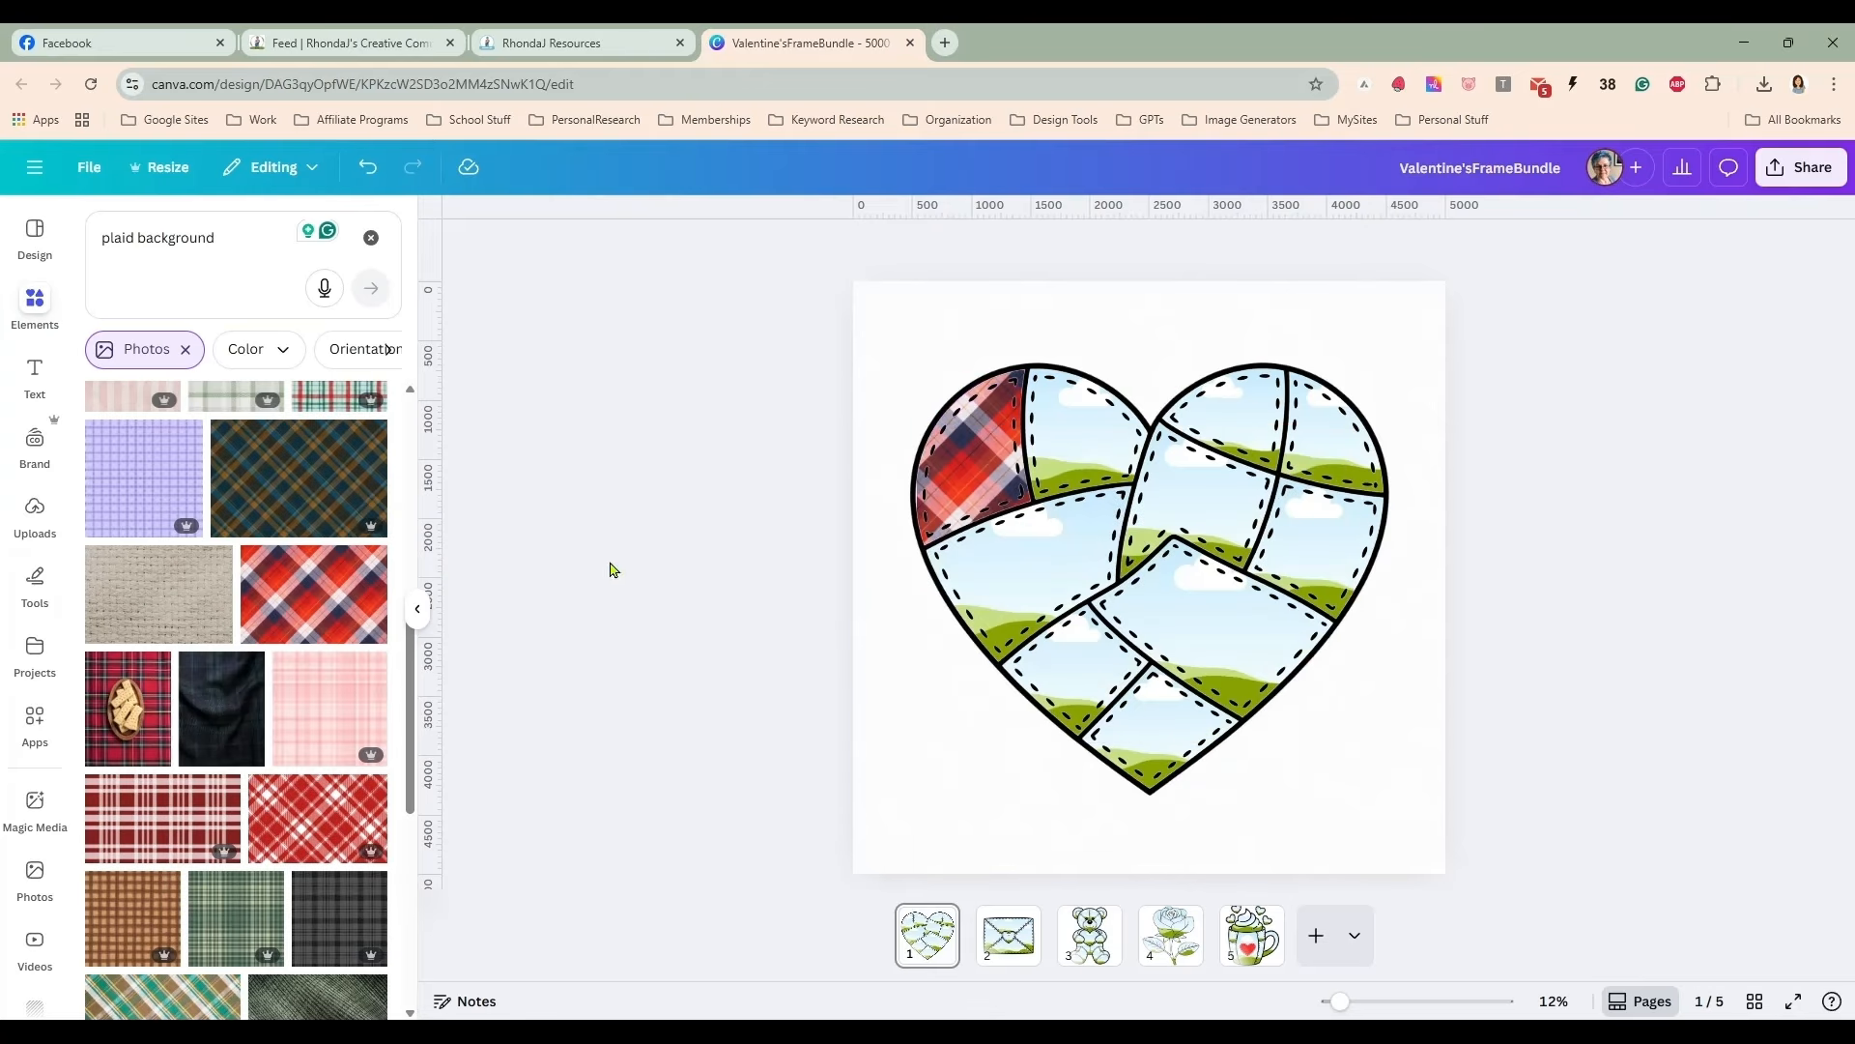
pyautogui.moveTo(223, 790); pyautogui.dragTo(995, 578)
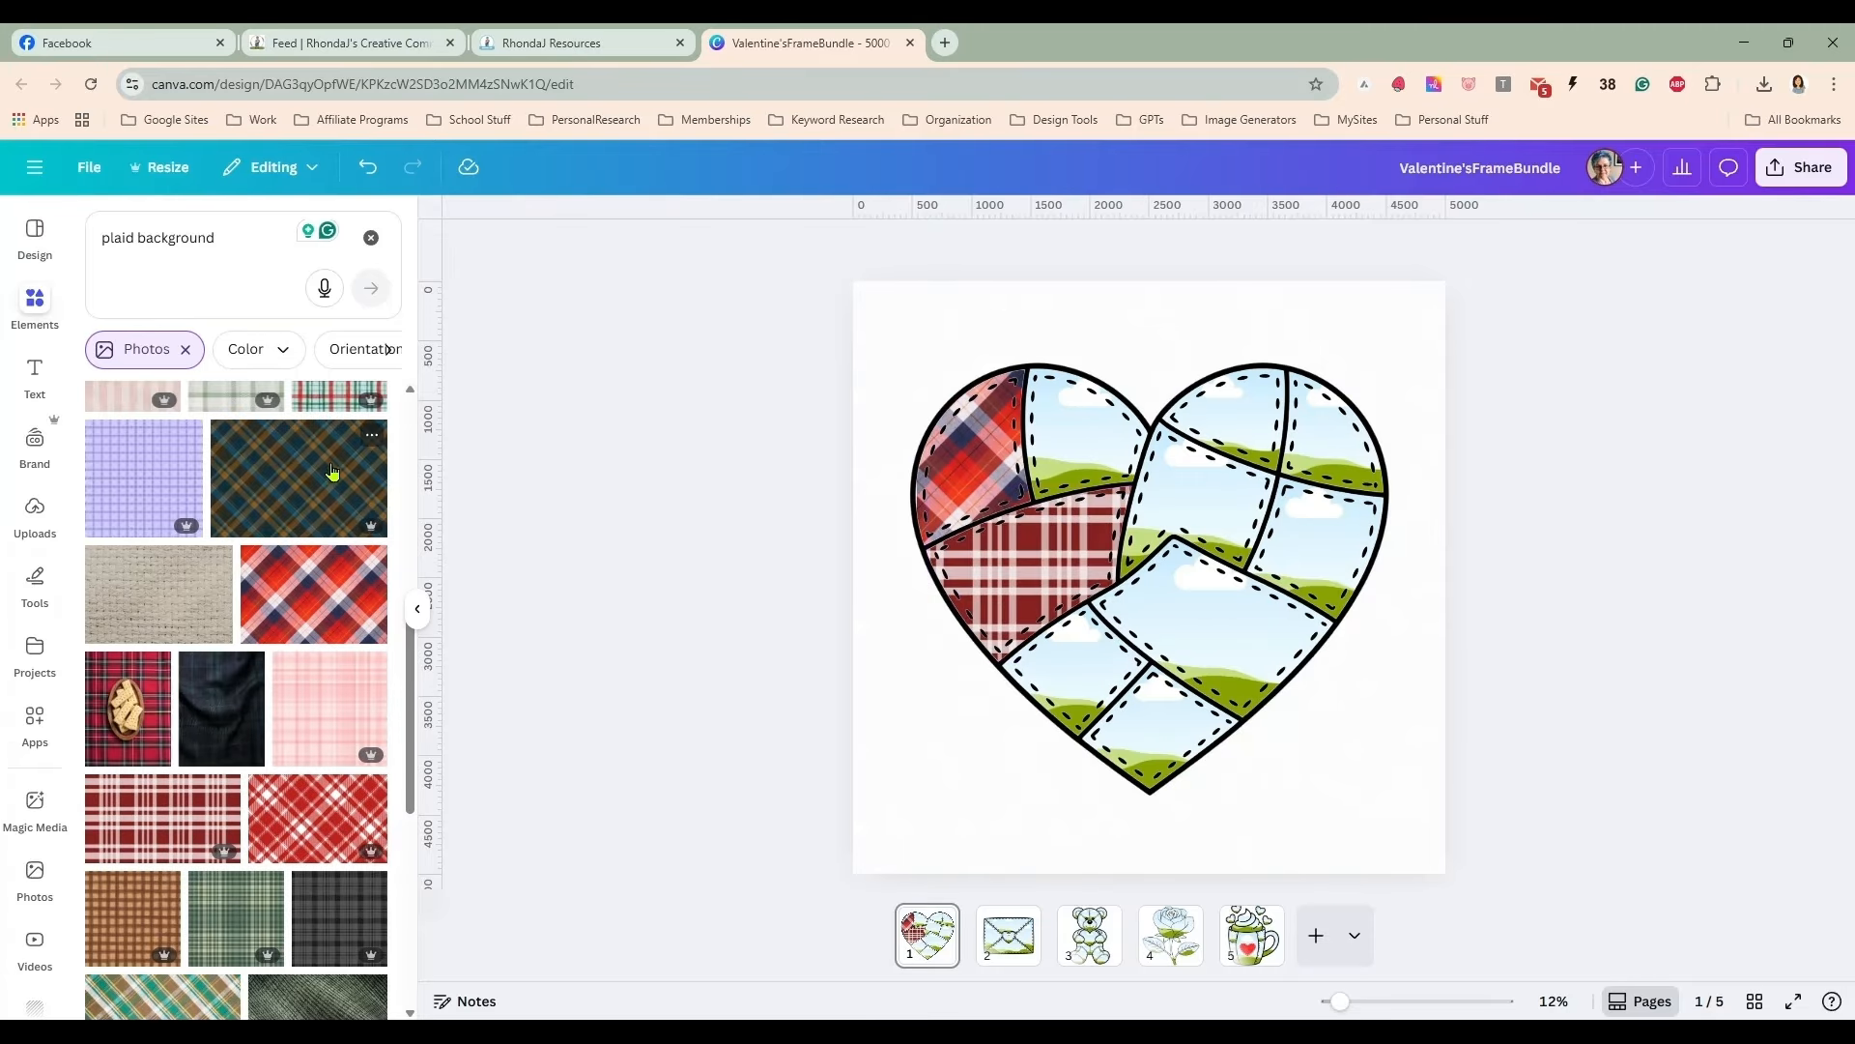
pyautogui.moveTo(299, 477); pyautogui.dragTo(1078, 430)
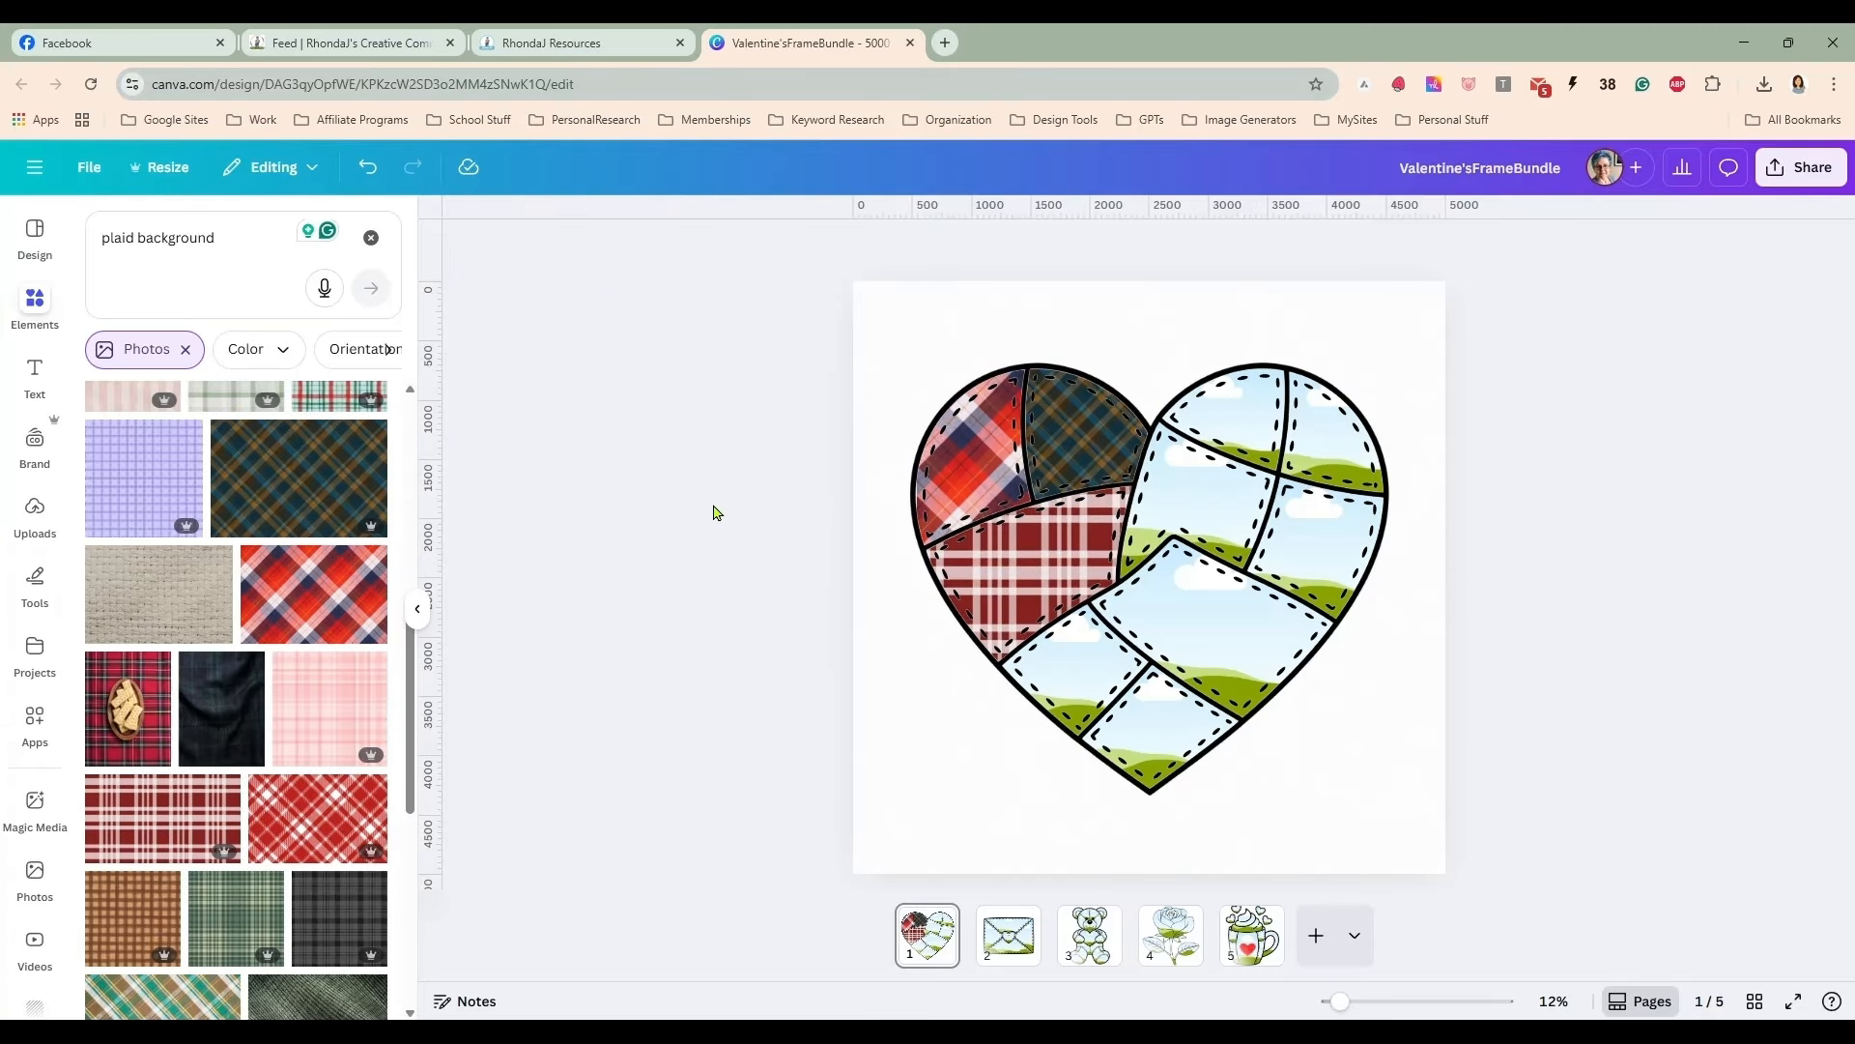
pyautogui.moveTo(242, 895); pyautogui.dragTo(1067, 667)
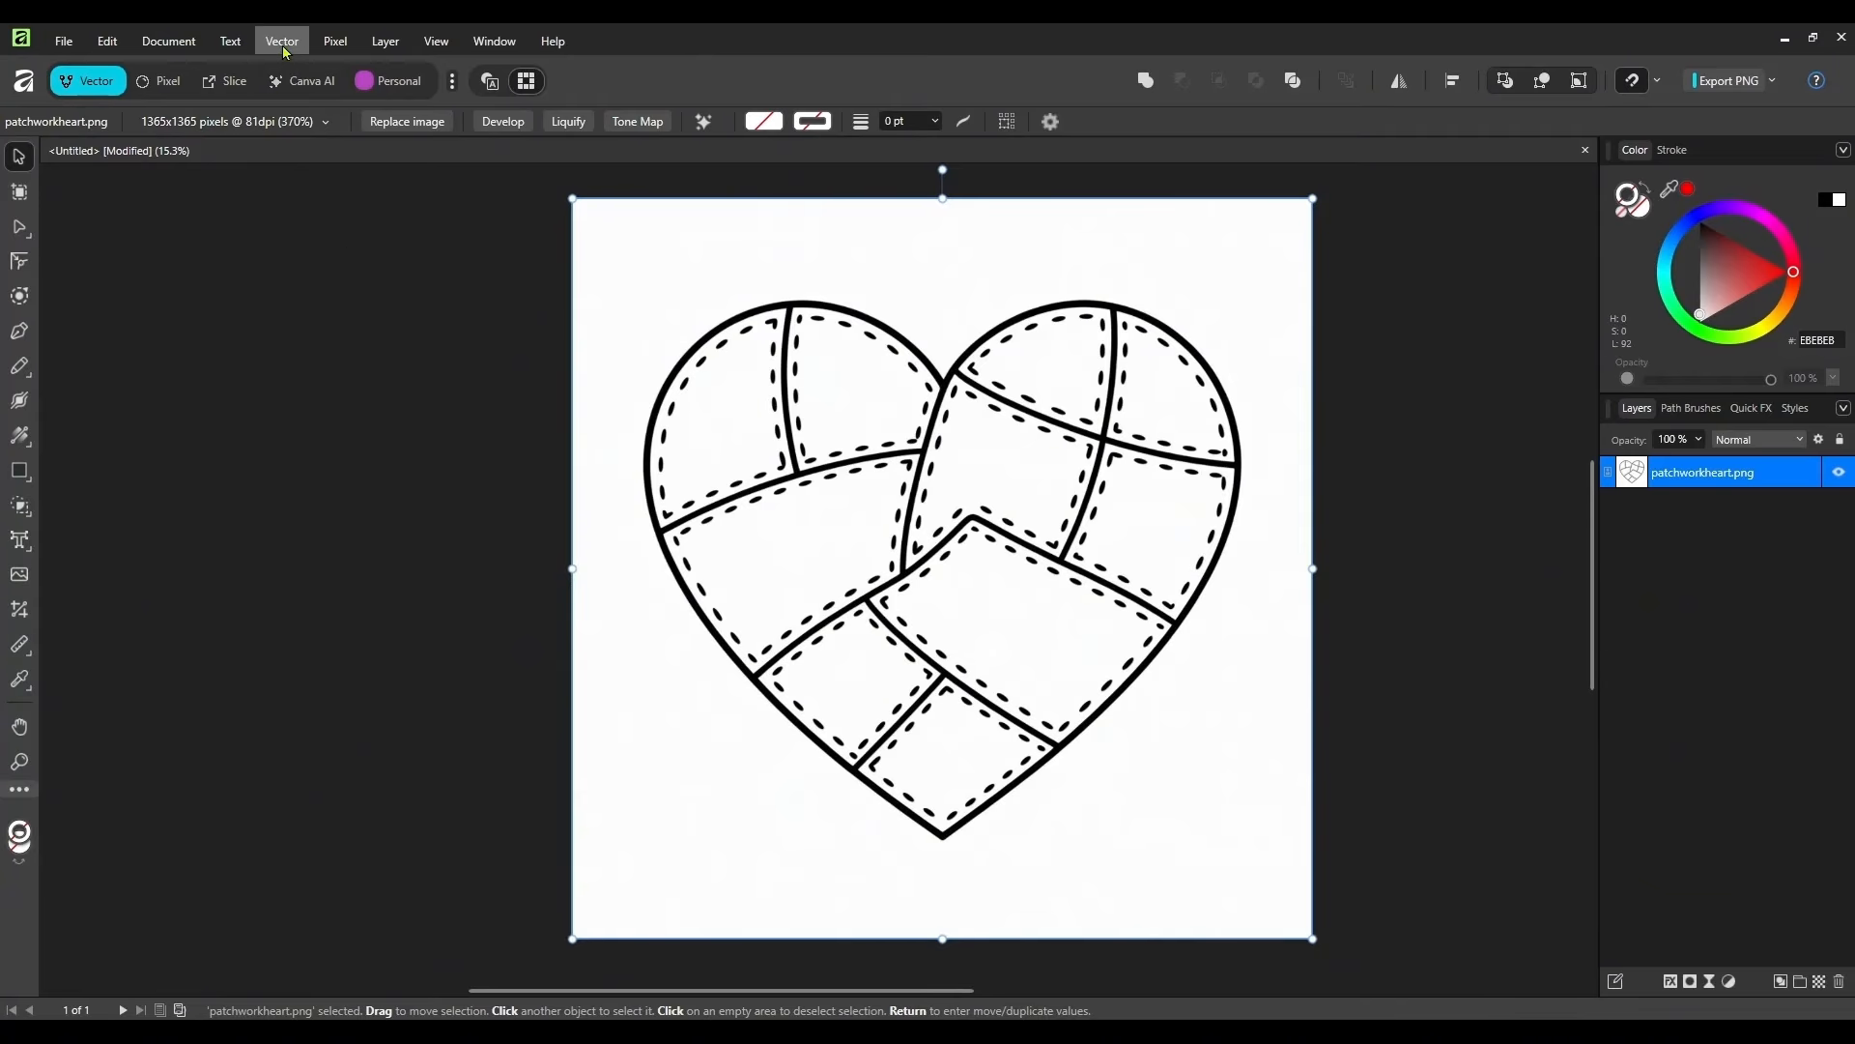
# - Switch to Affinity and image-trace patchworkheart.png with 50% edge threshold and 40% curve fitting tolerance
pyautogui.click(282, 43)
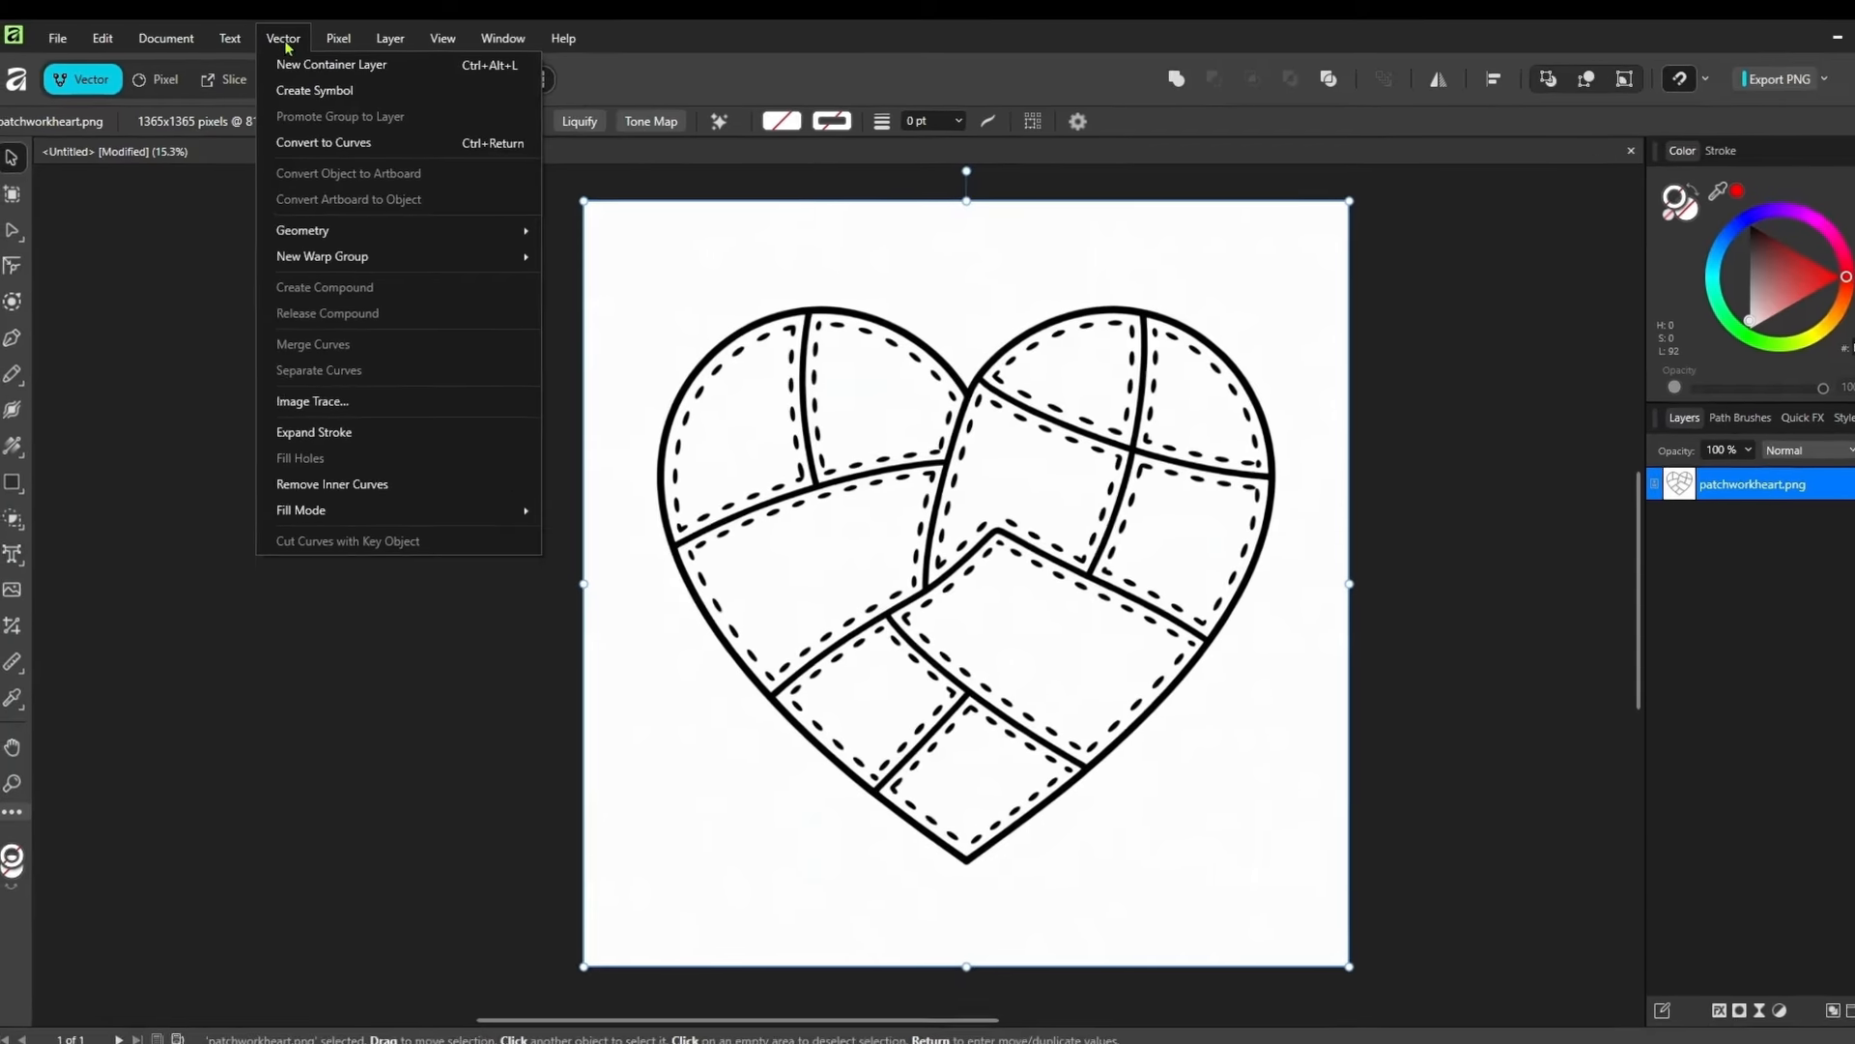
pyautogui.click(429, 452)
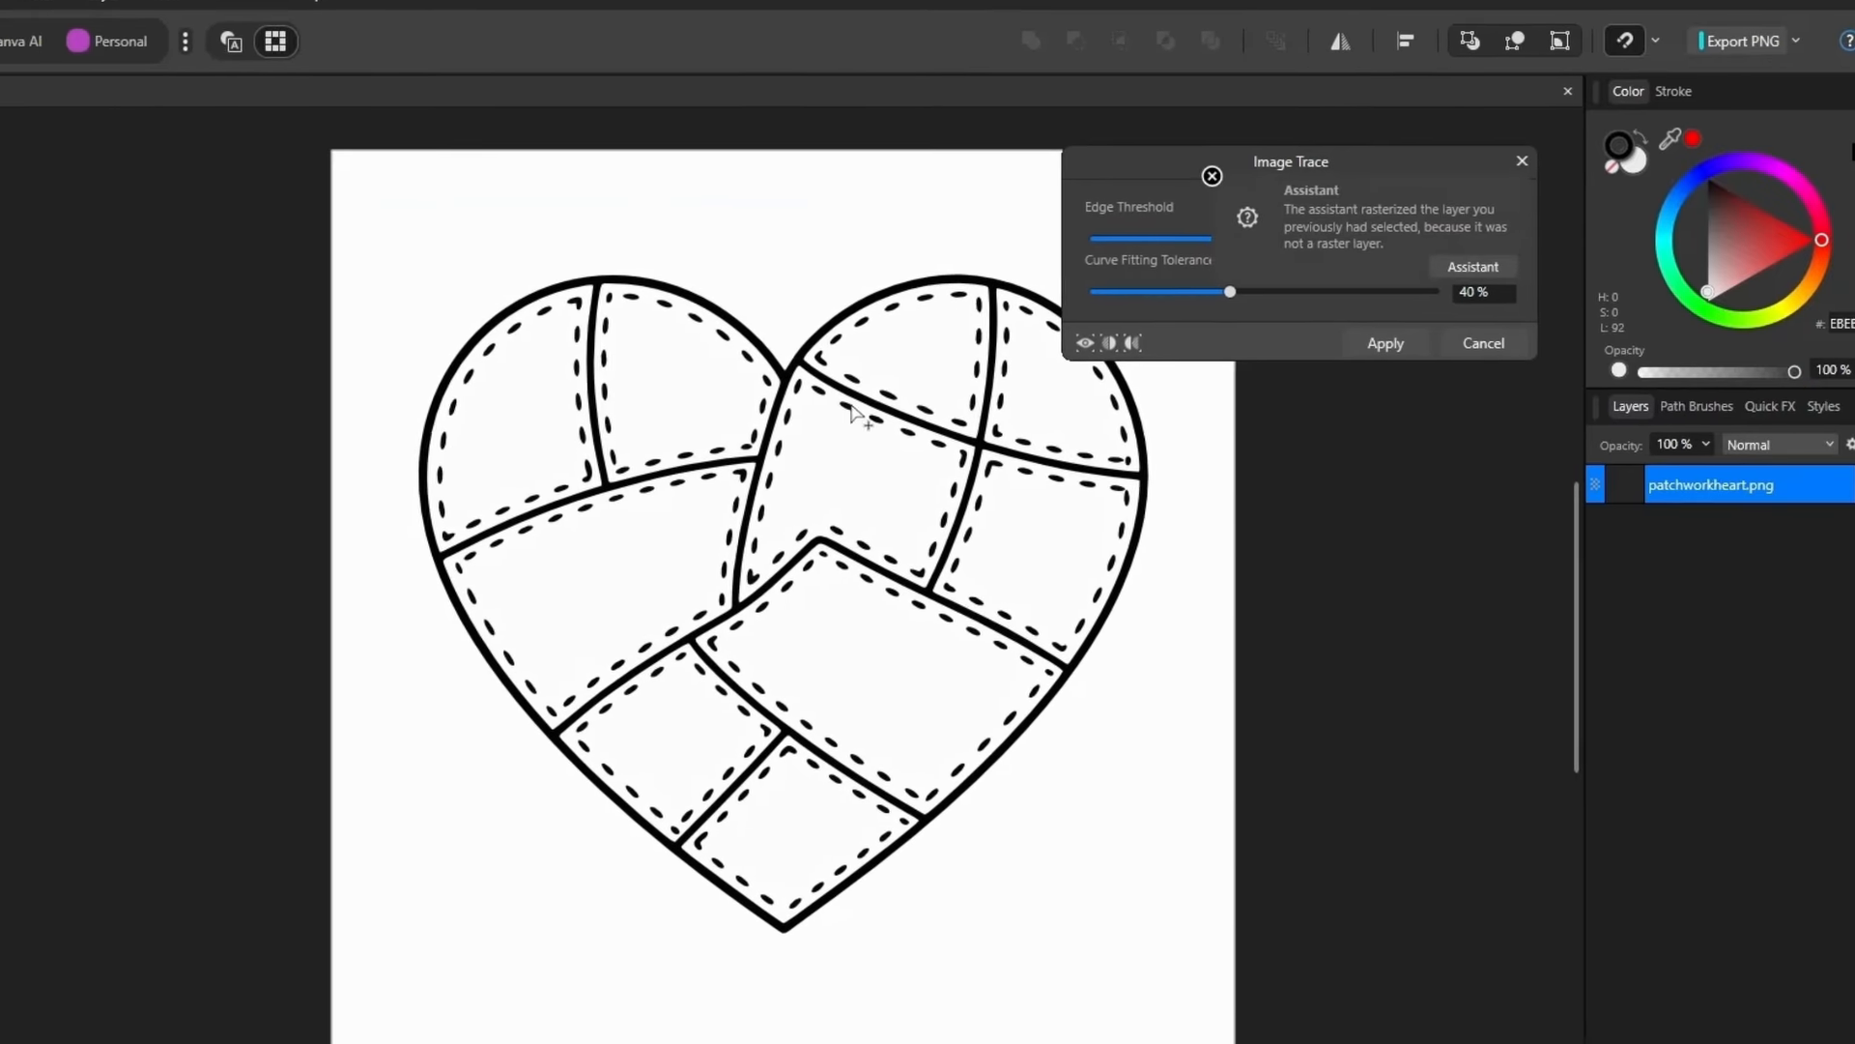
pyautogui.moveTo(1337, 155); pyautogui.dragTo(1357, 159)
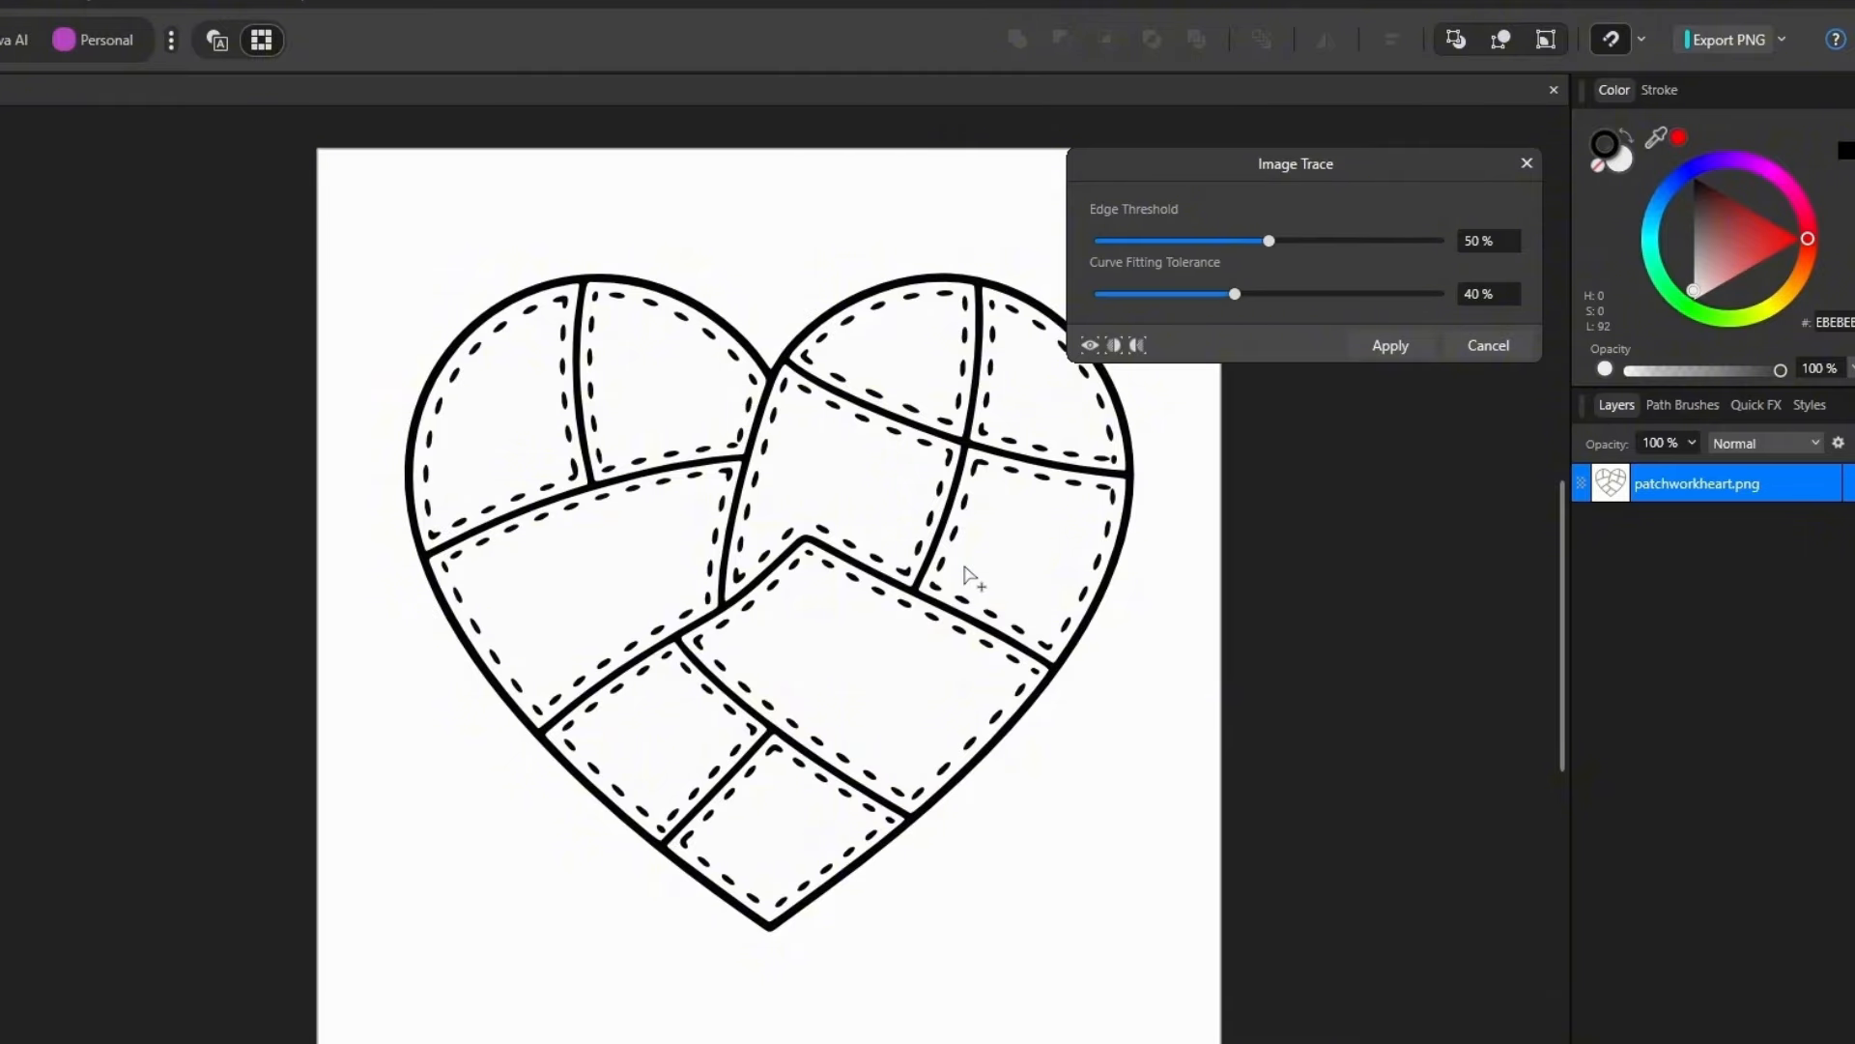
pyautogui.moveTo(1347, 167); pyautogui.dragTo(1316, 126)
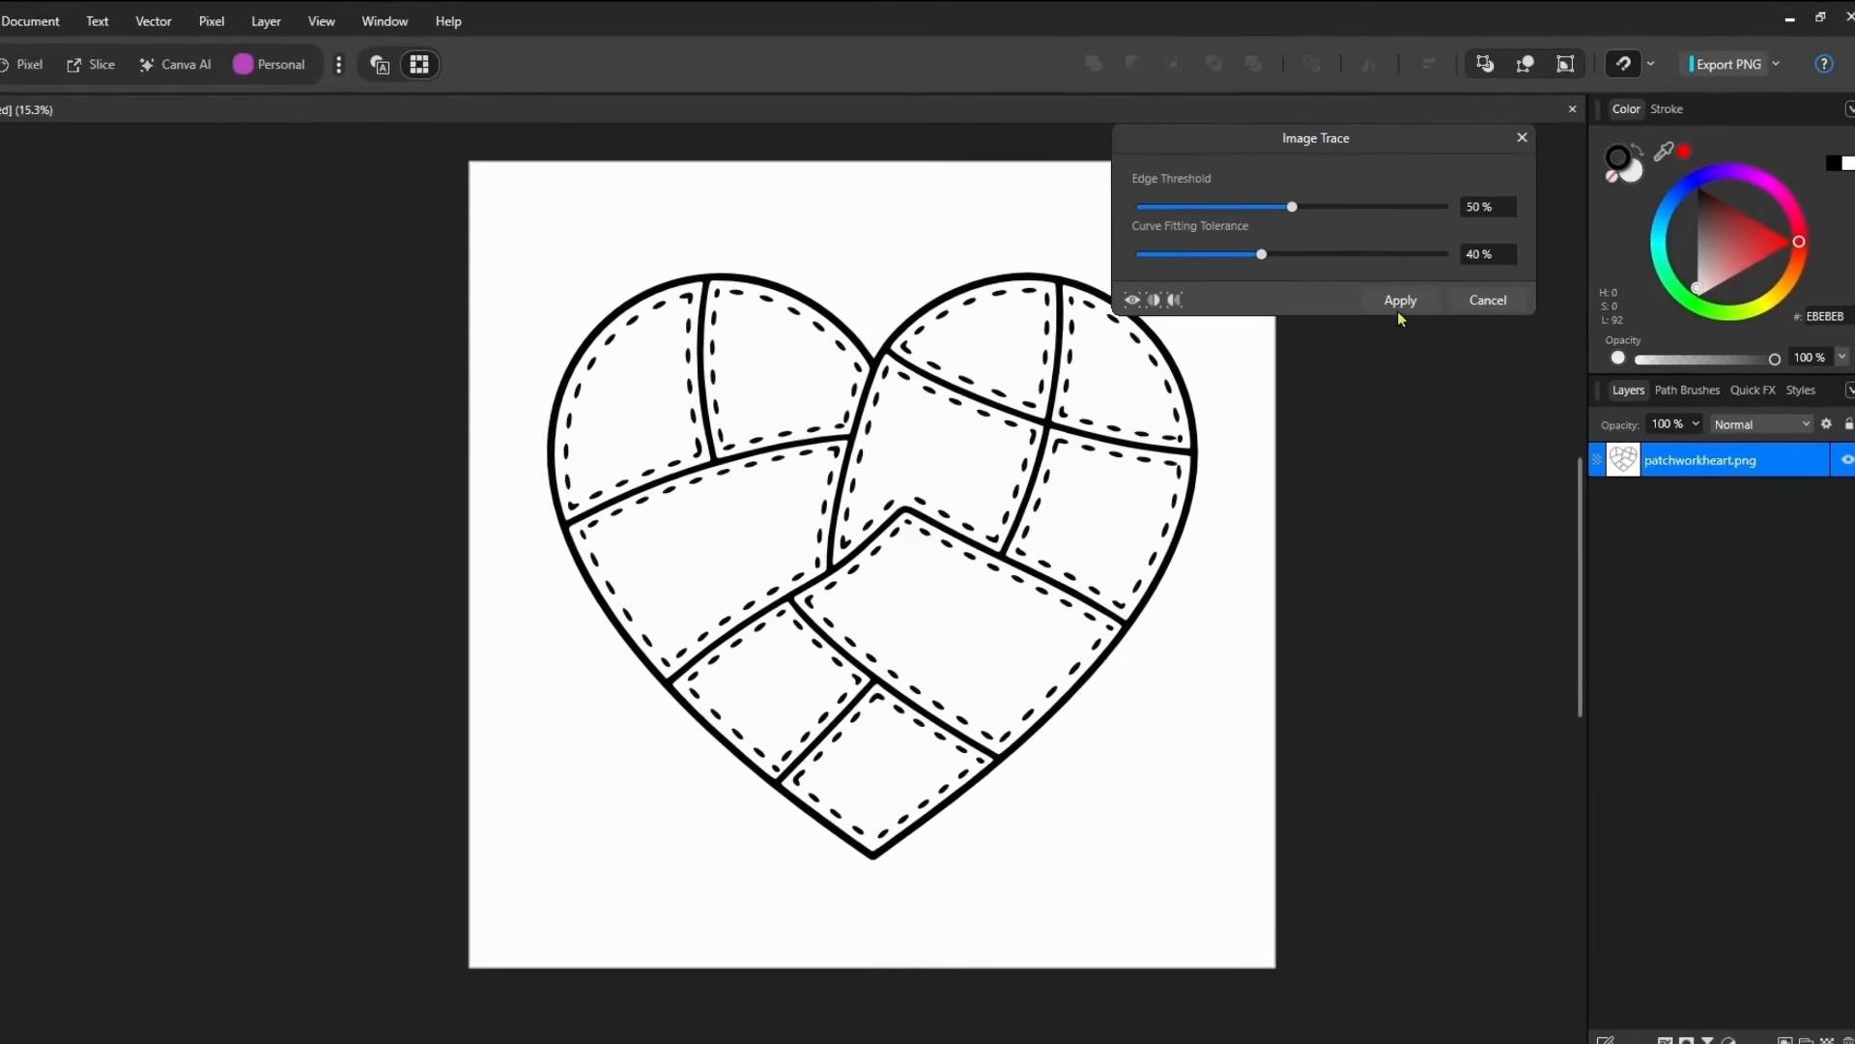
pyautogui.click(1399, 301)
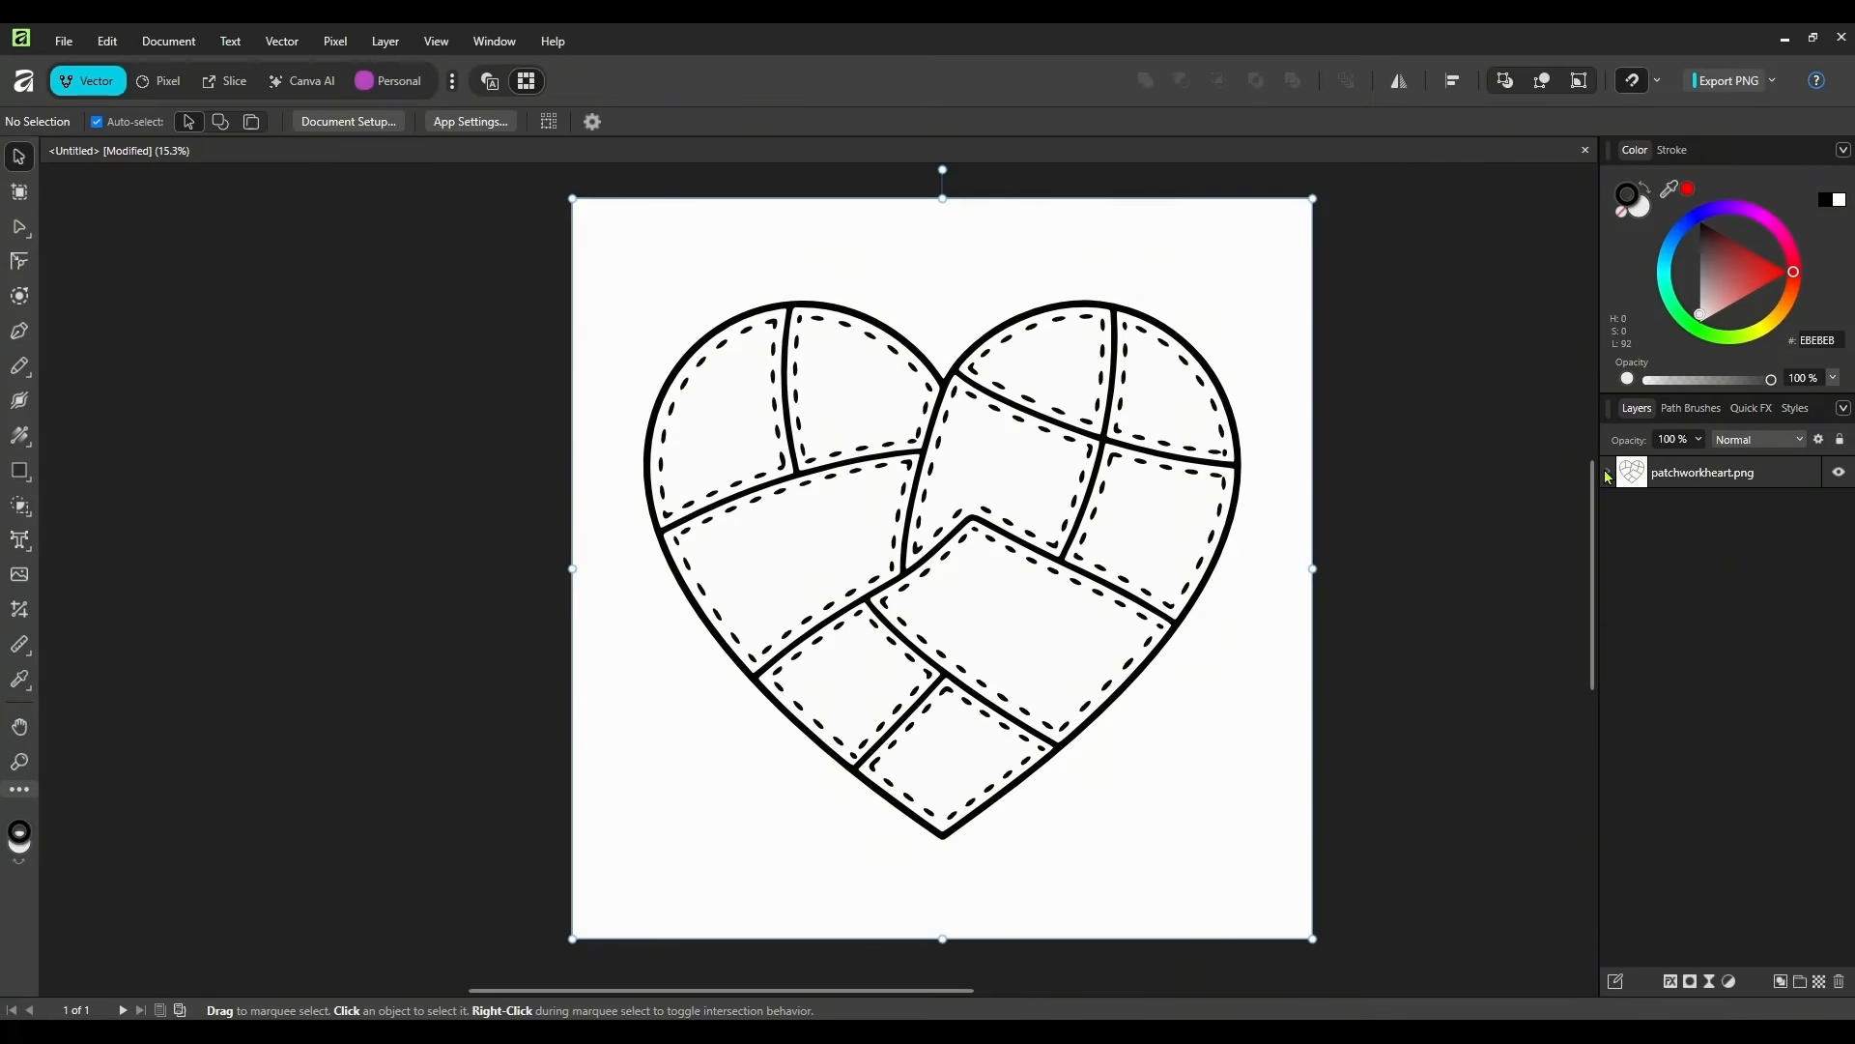
# - Expand the traced patchworkheart.png group to see its curves and ungroup it
pyautogui.click(1609, 474)
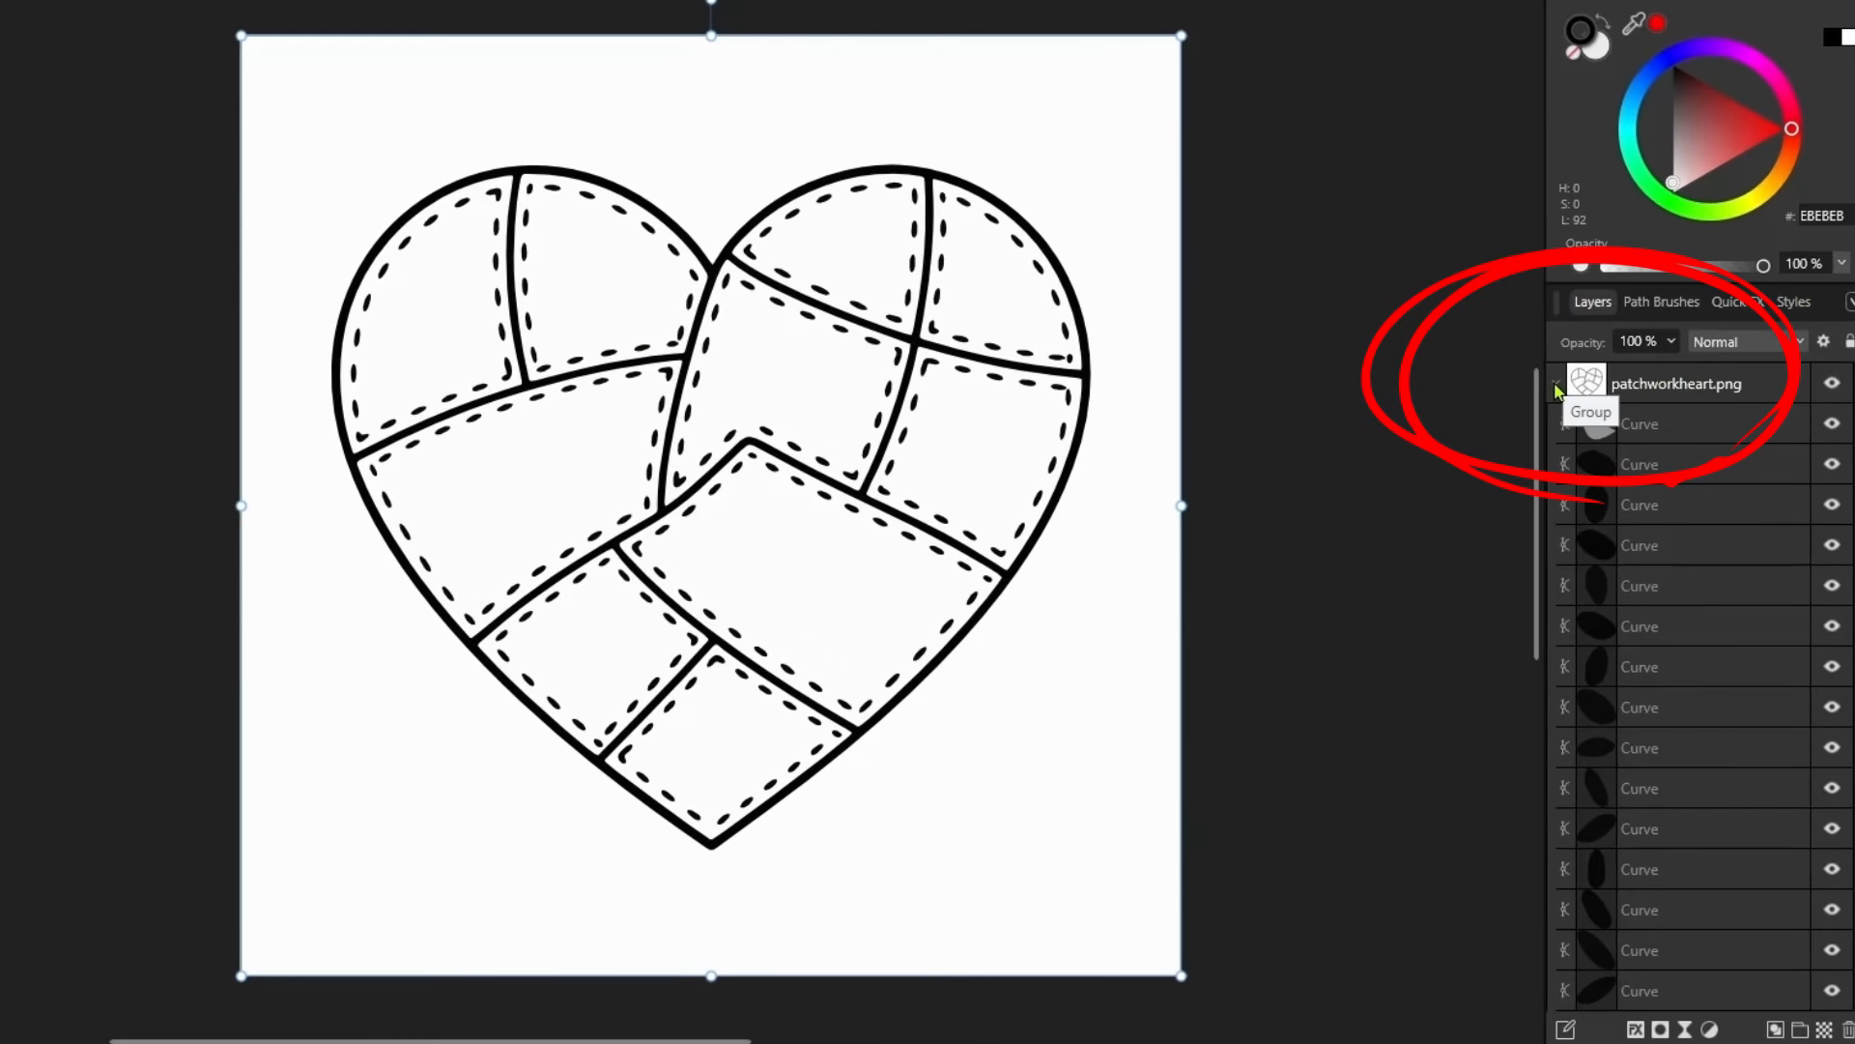
pyautogui.scroll(-3, 1715, 560)
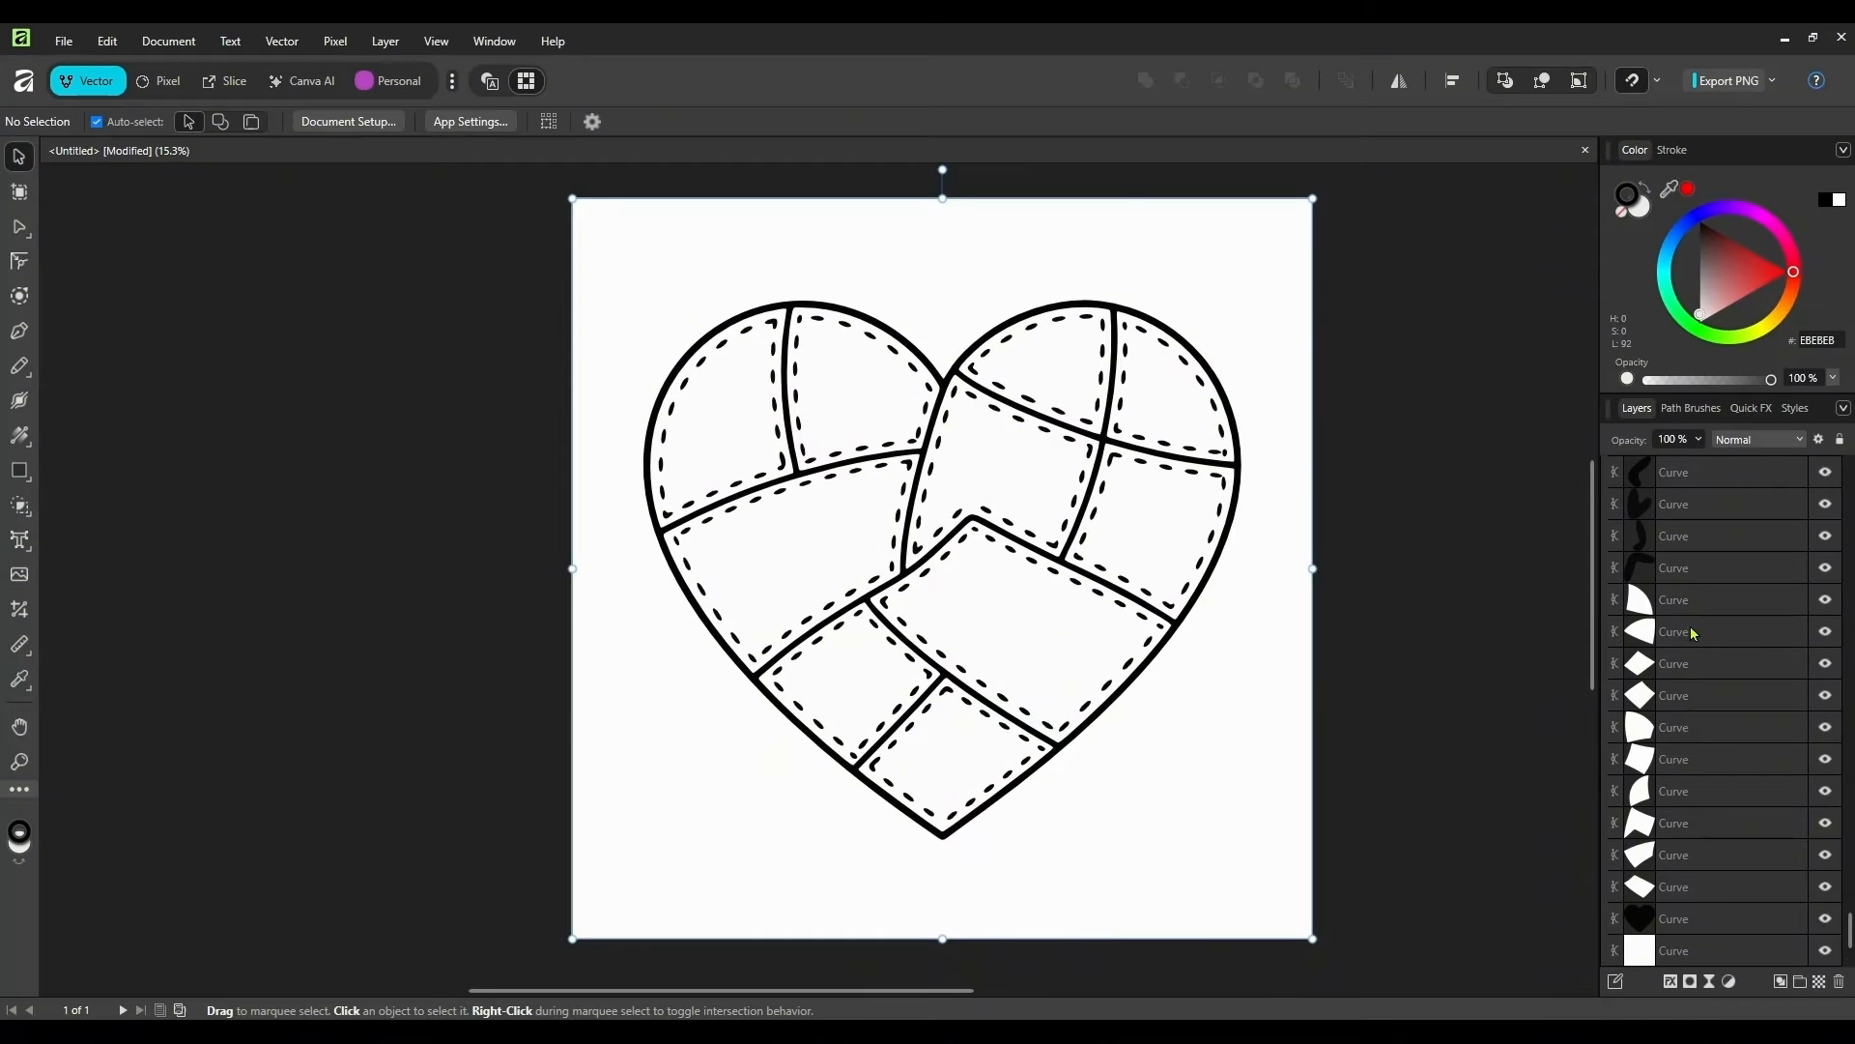
pyautogui.click(1159, 505)
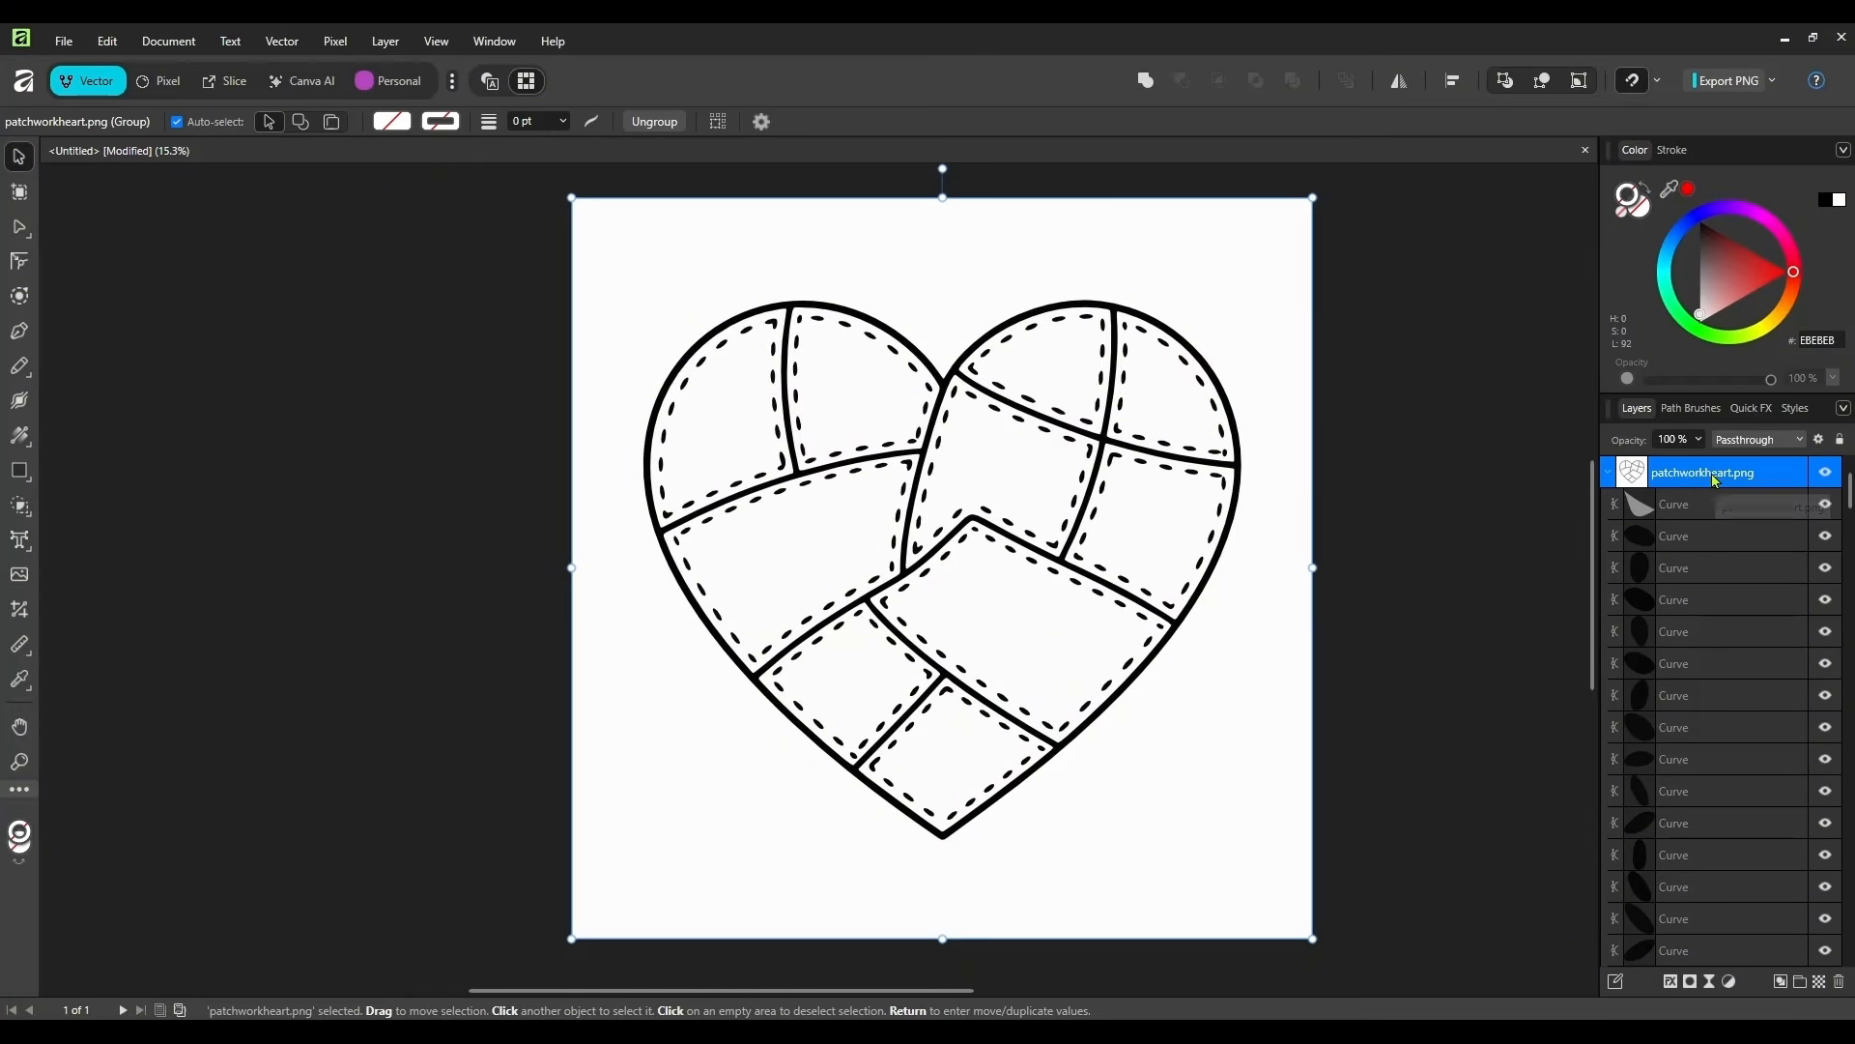
pyautogui.doubleClick(1734, 473)
pyautogui.click(1791, 478)
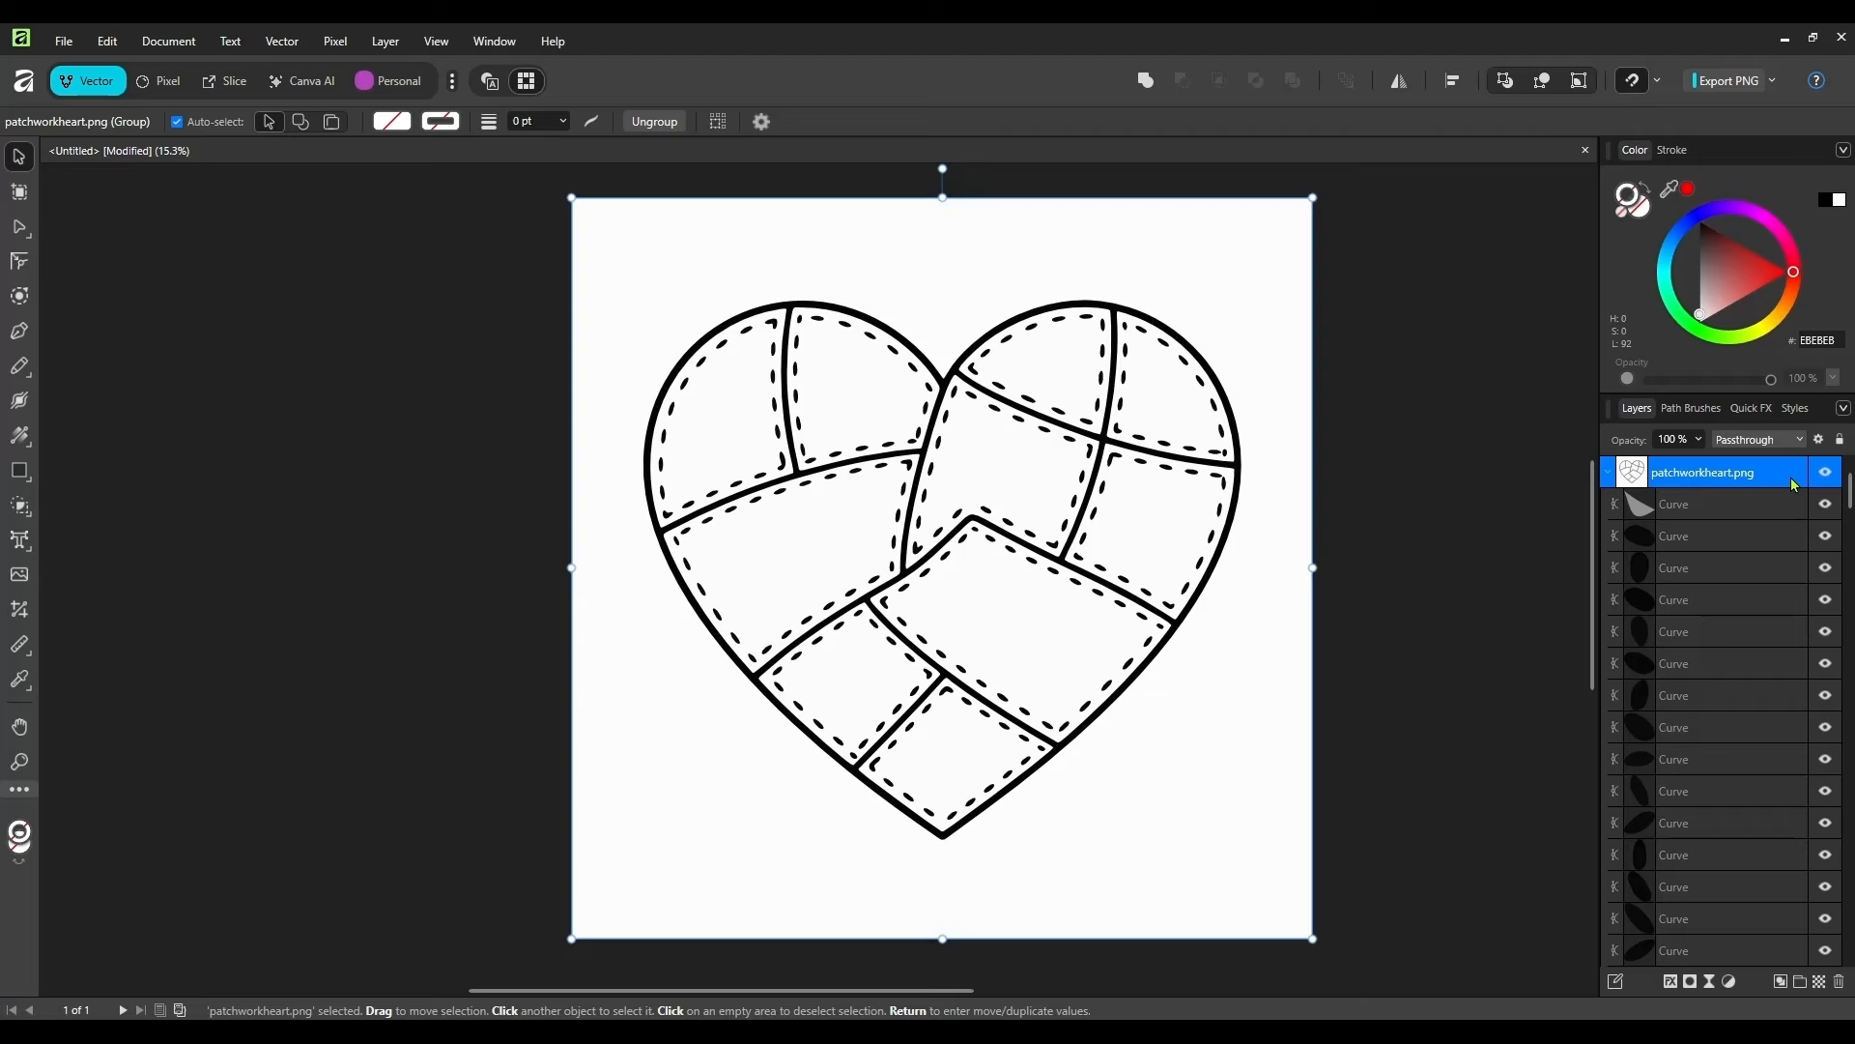
pyautogui.rightClick(1693, 483)
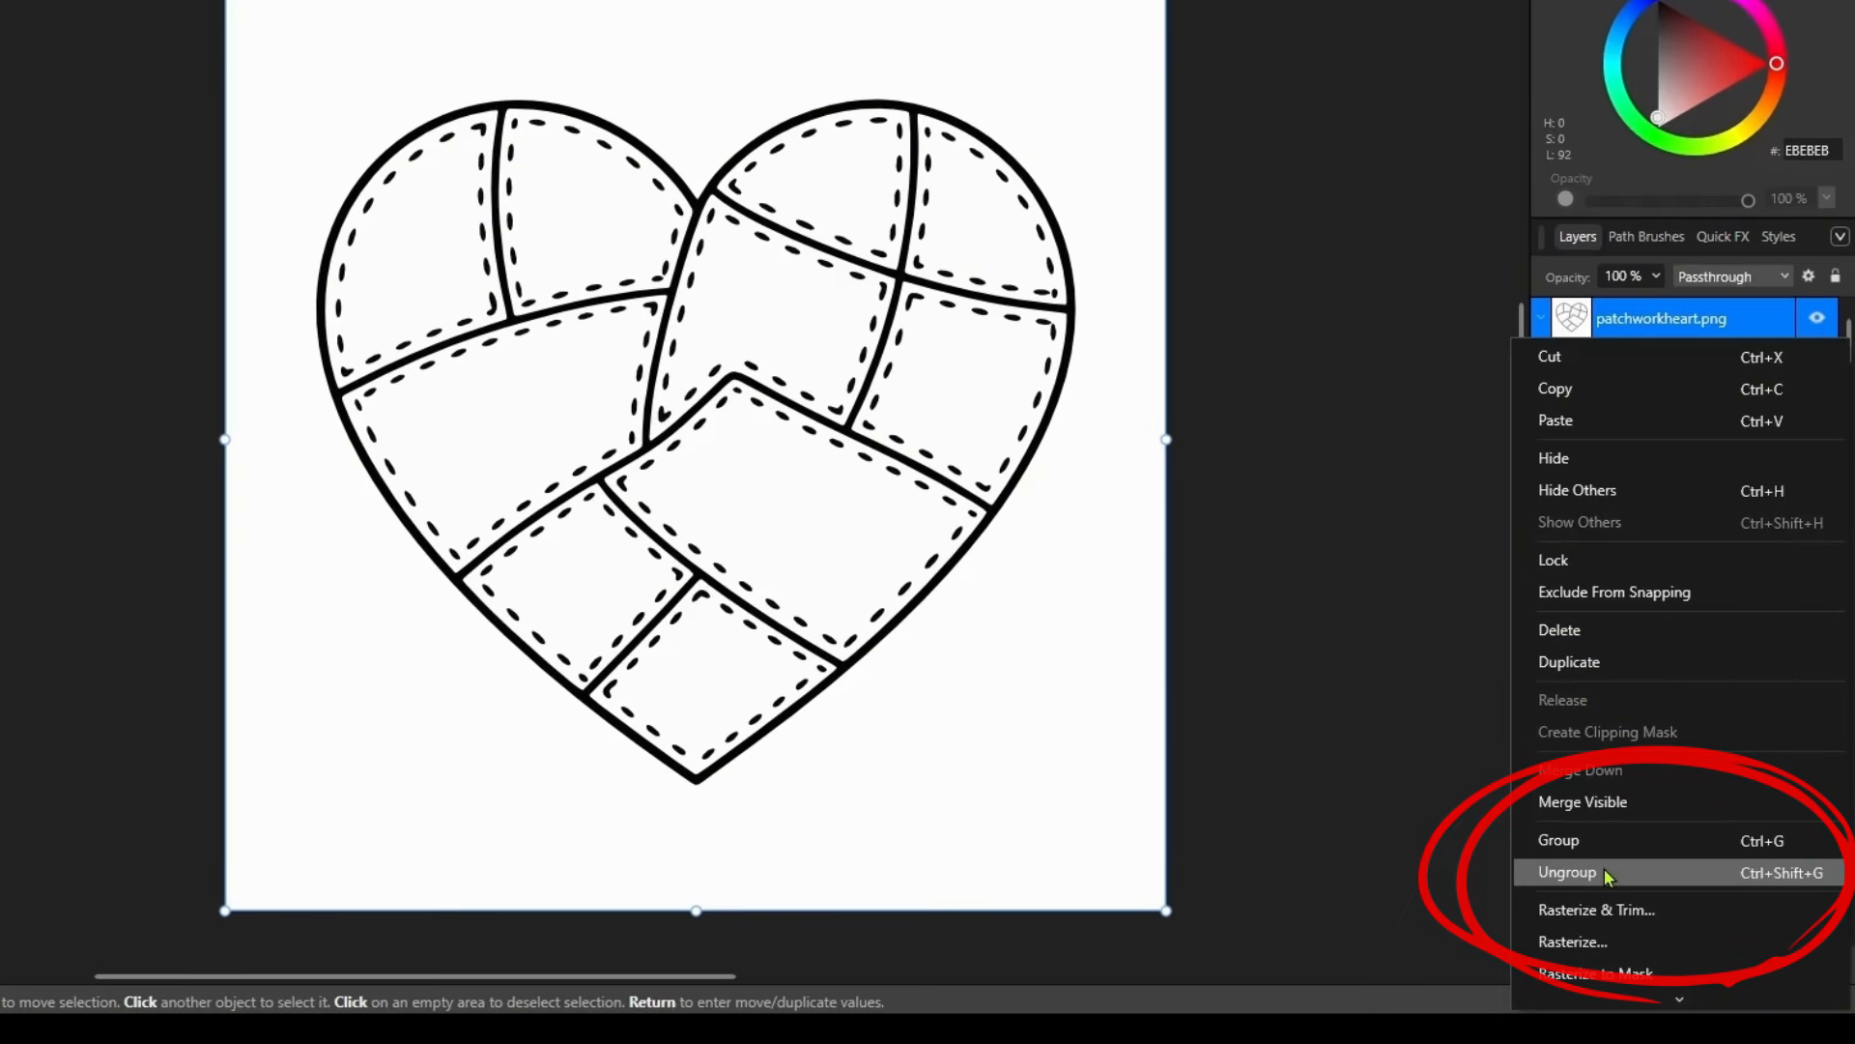
pyautogui.click(1606, 874)
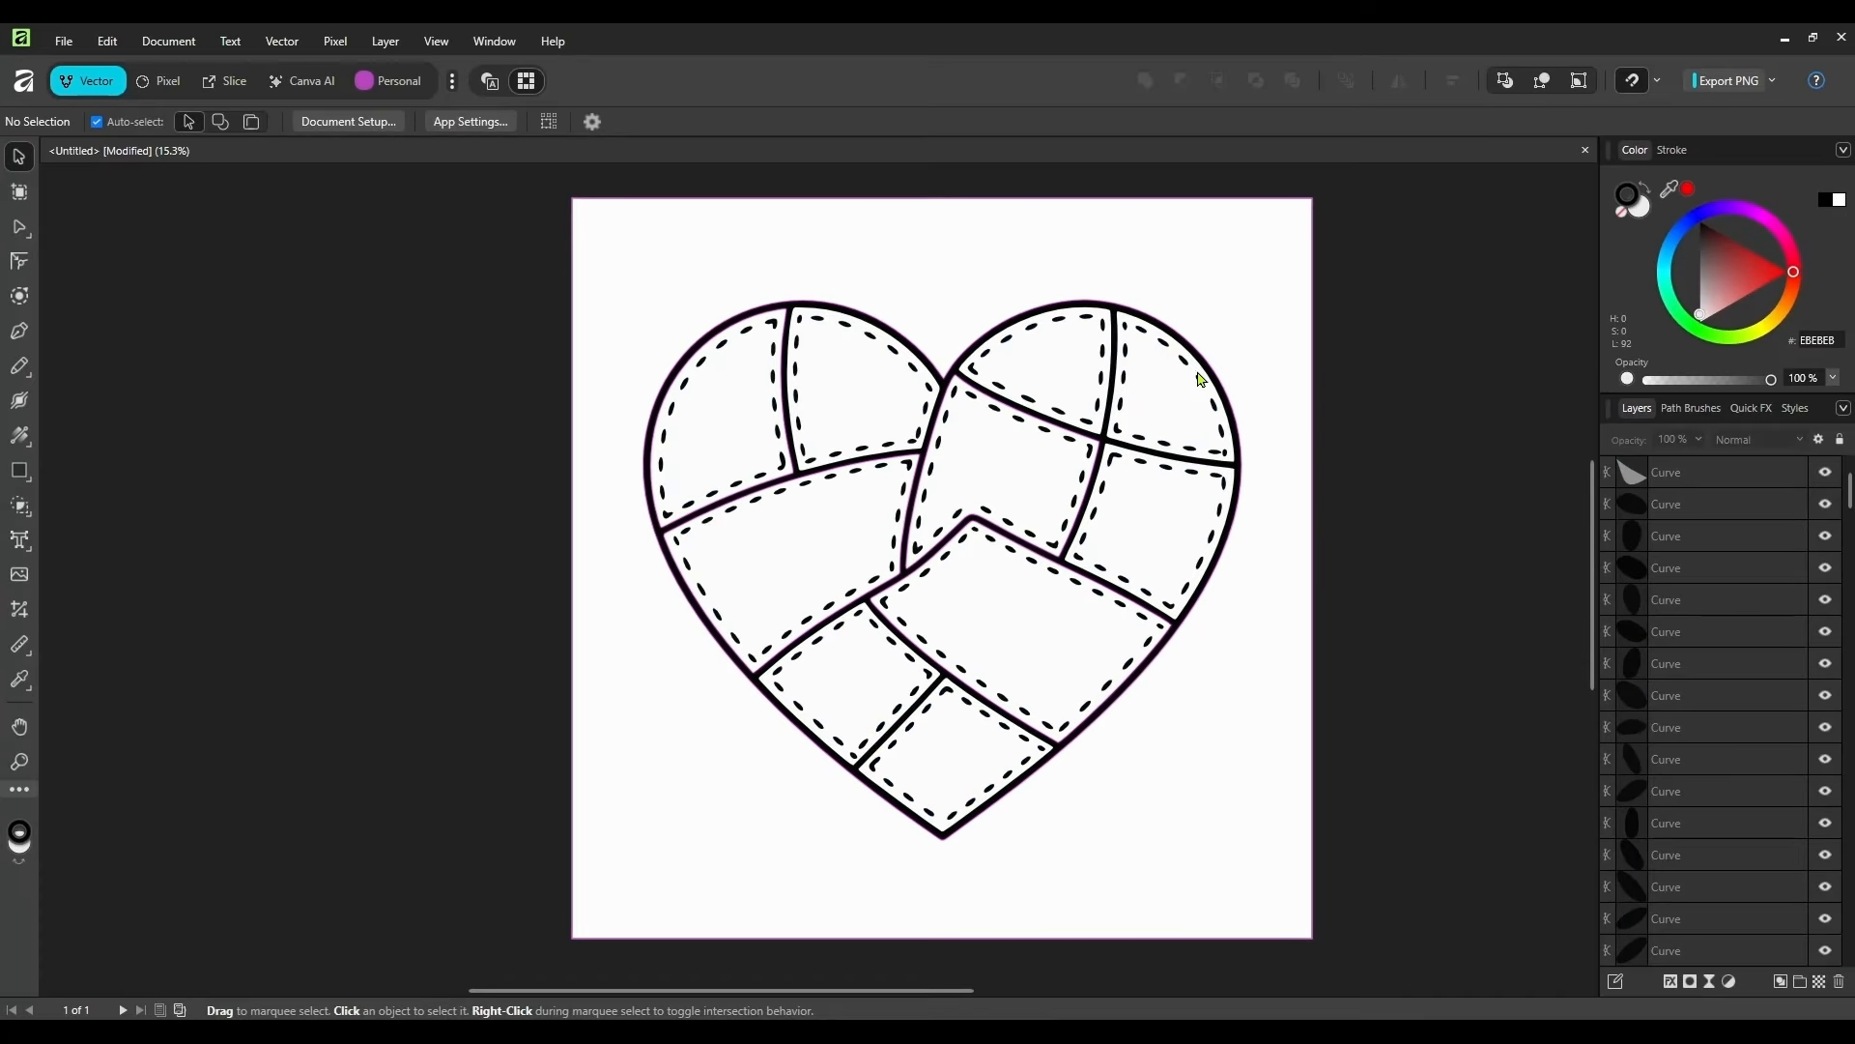
# - Examine the separate traced curves by selecting individual stitch marks and white patches across the heart
pyautogui.click(1187, 363)
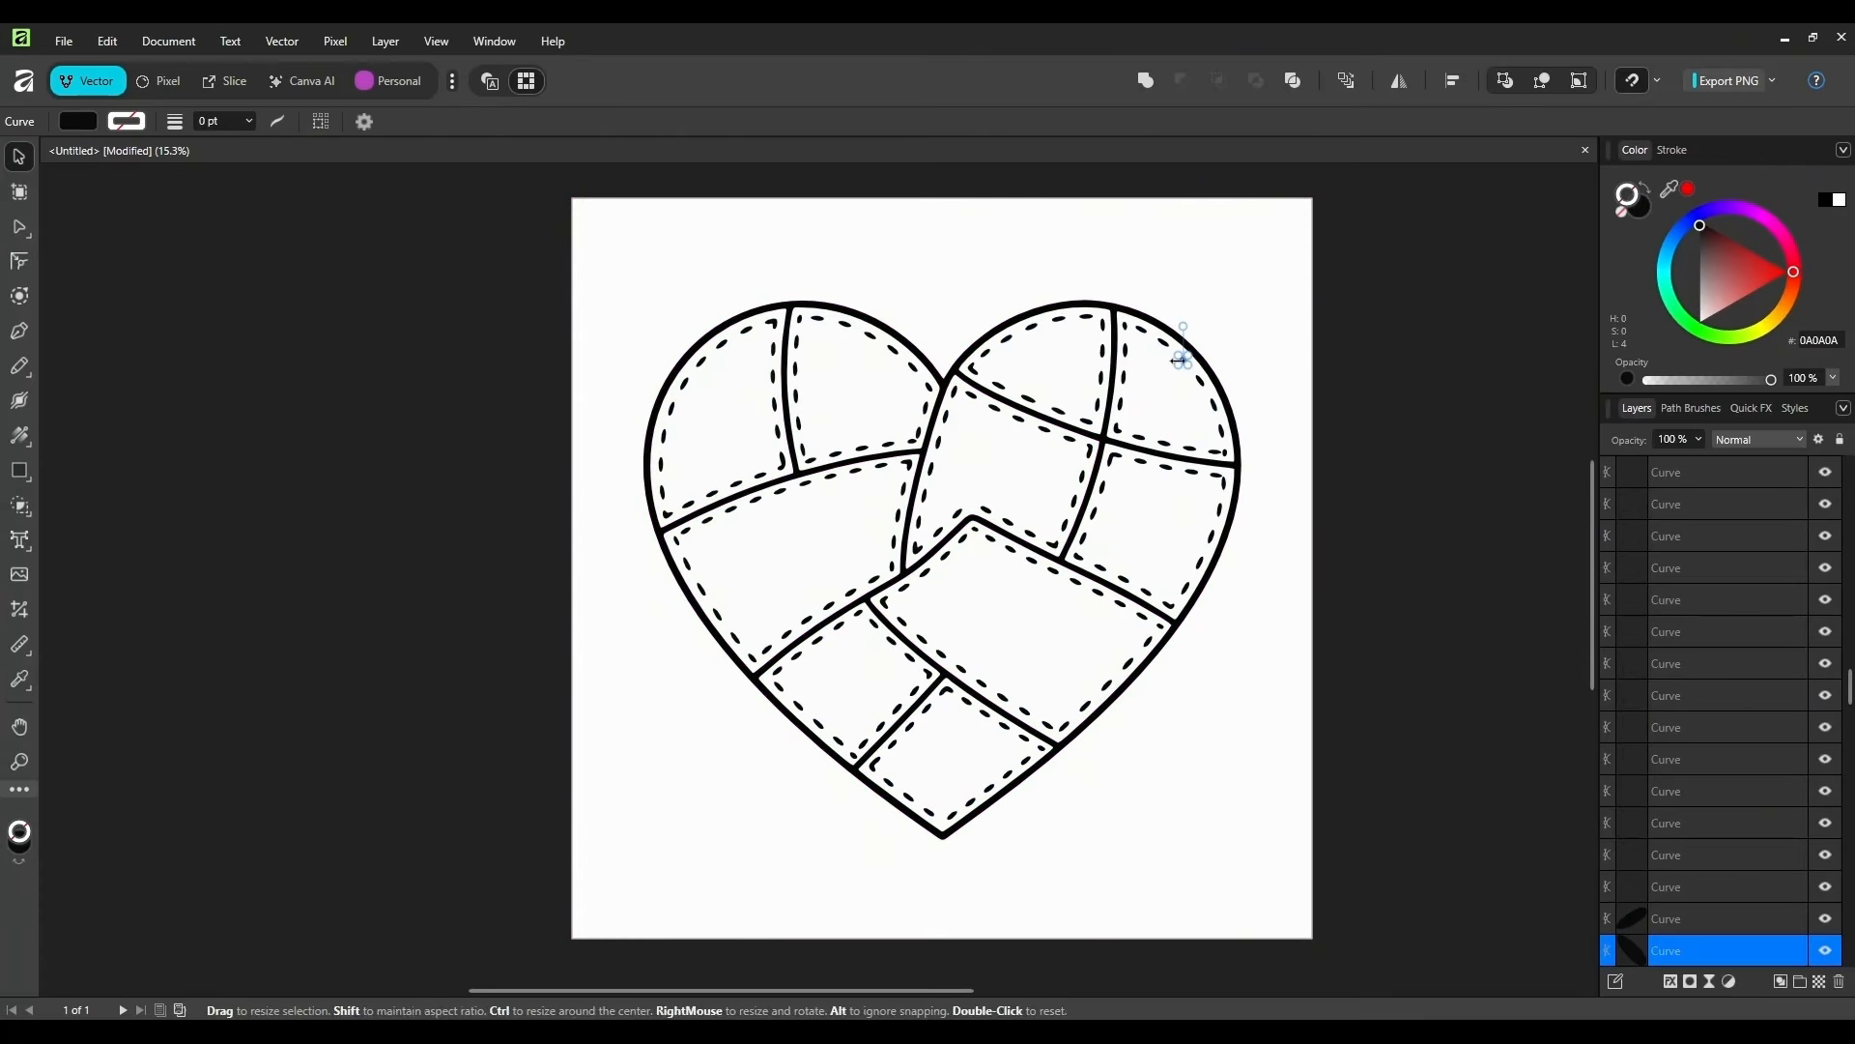
pyautogui.click(1143, 403)
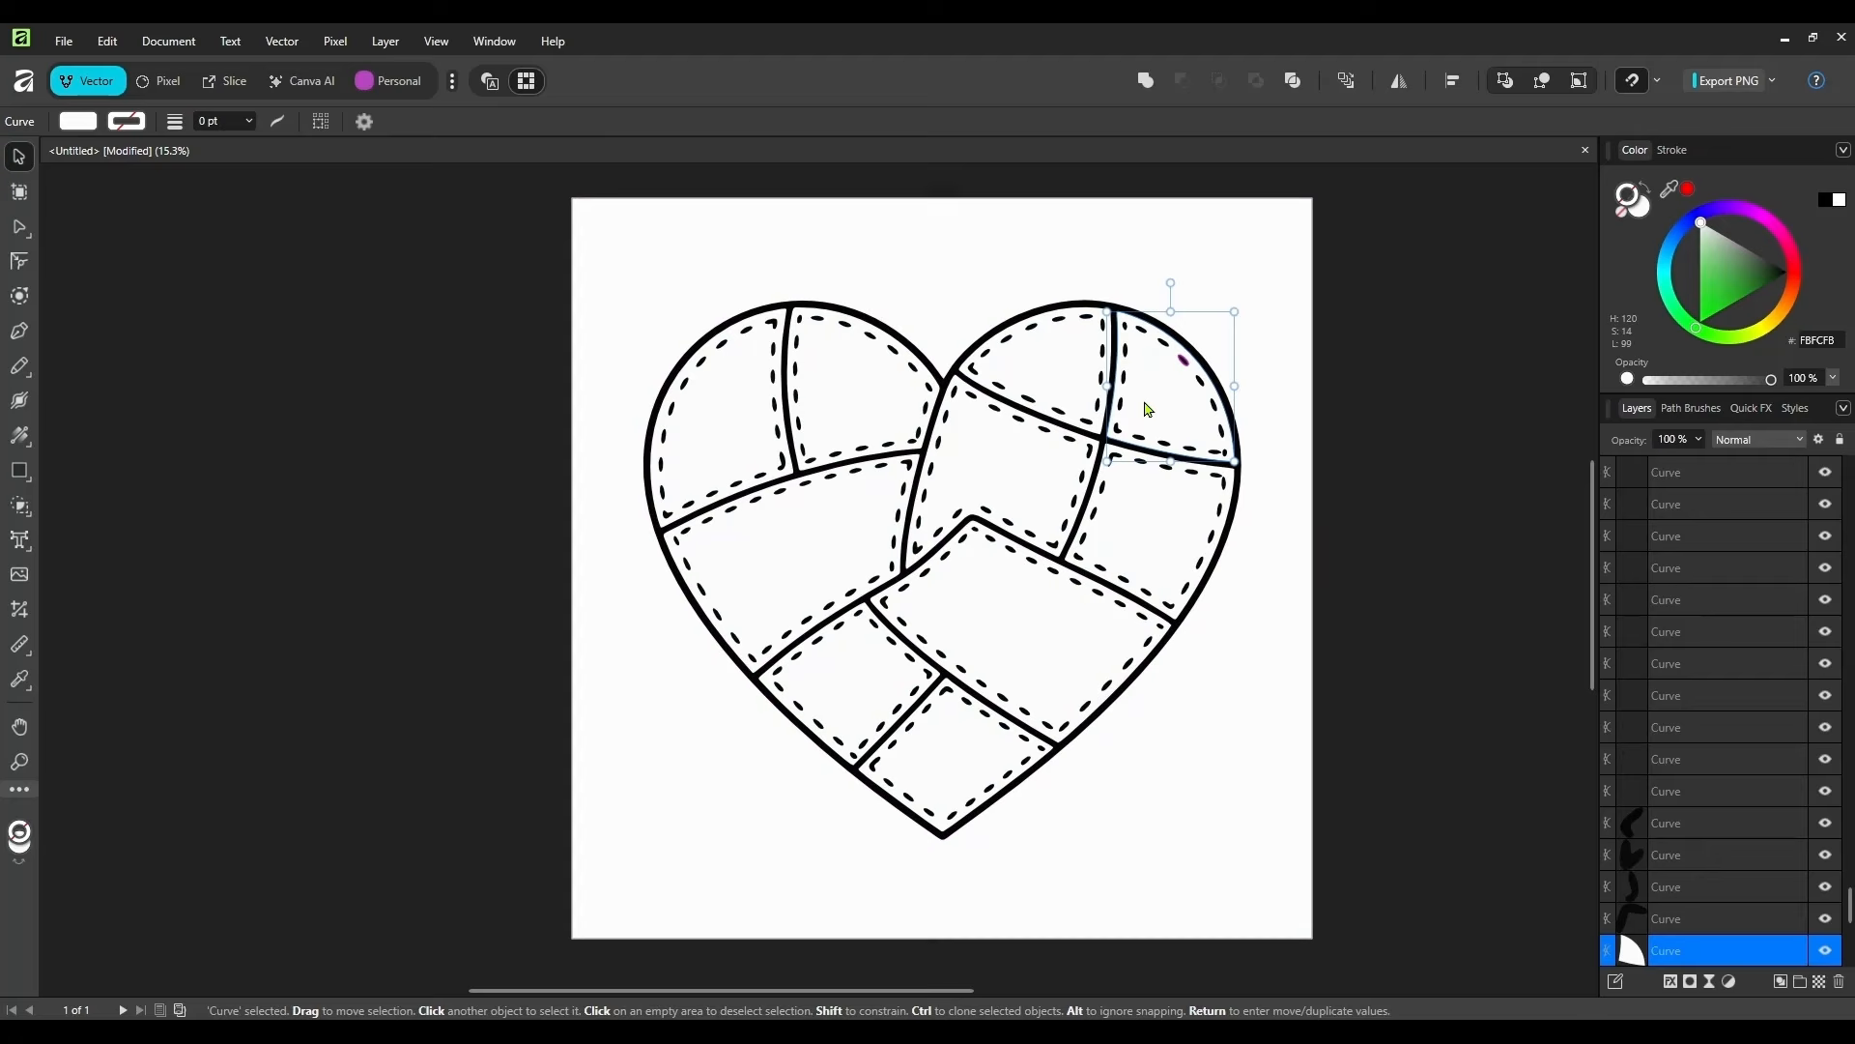
pyautogui.click(1037, 365)
pyautogui.click(980, 488)
pyautogui.click(1143, 513)
pyautogui.click(1053, 638)
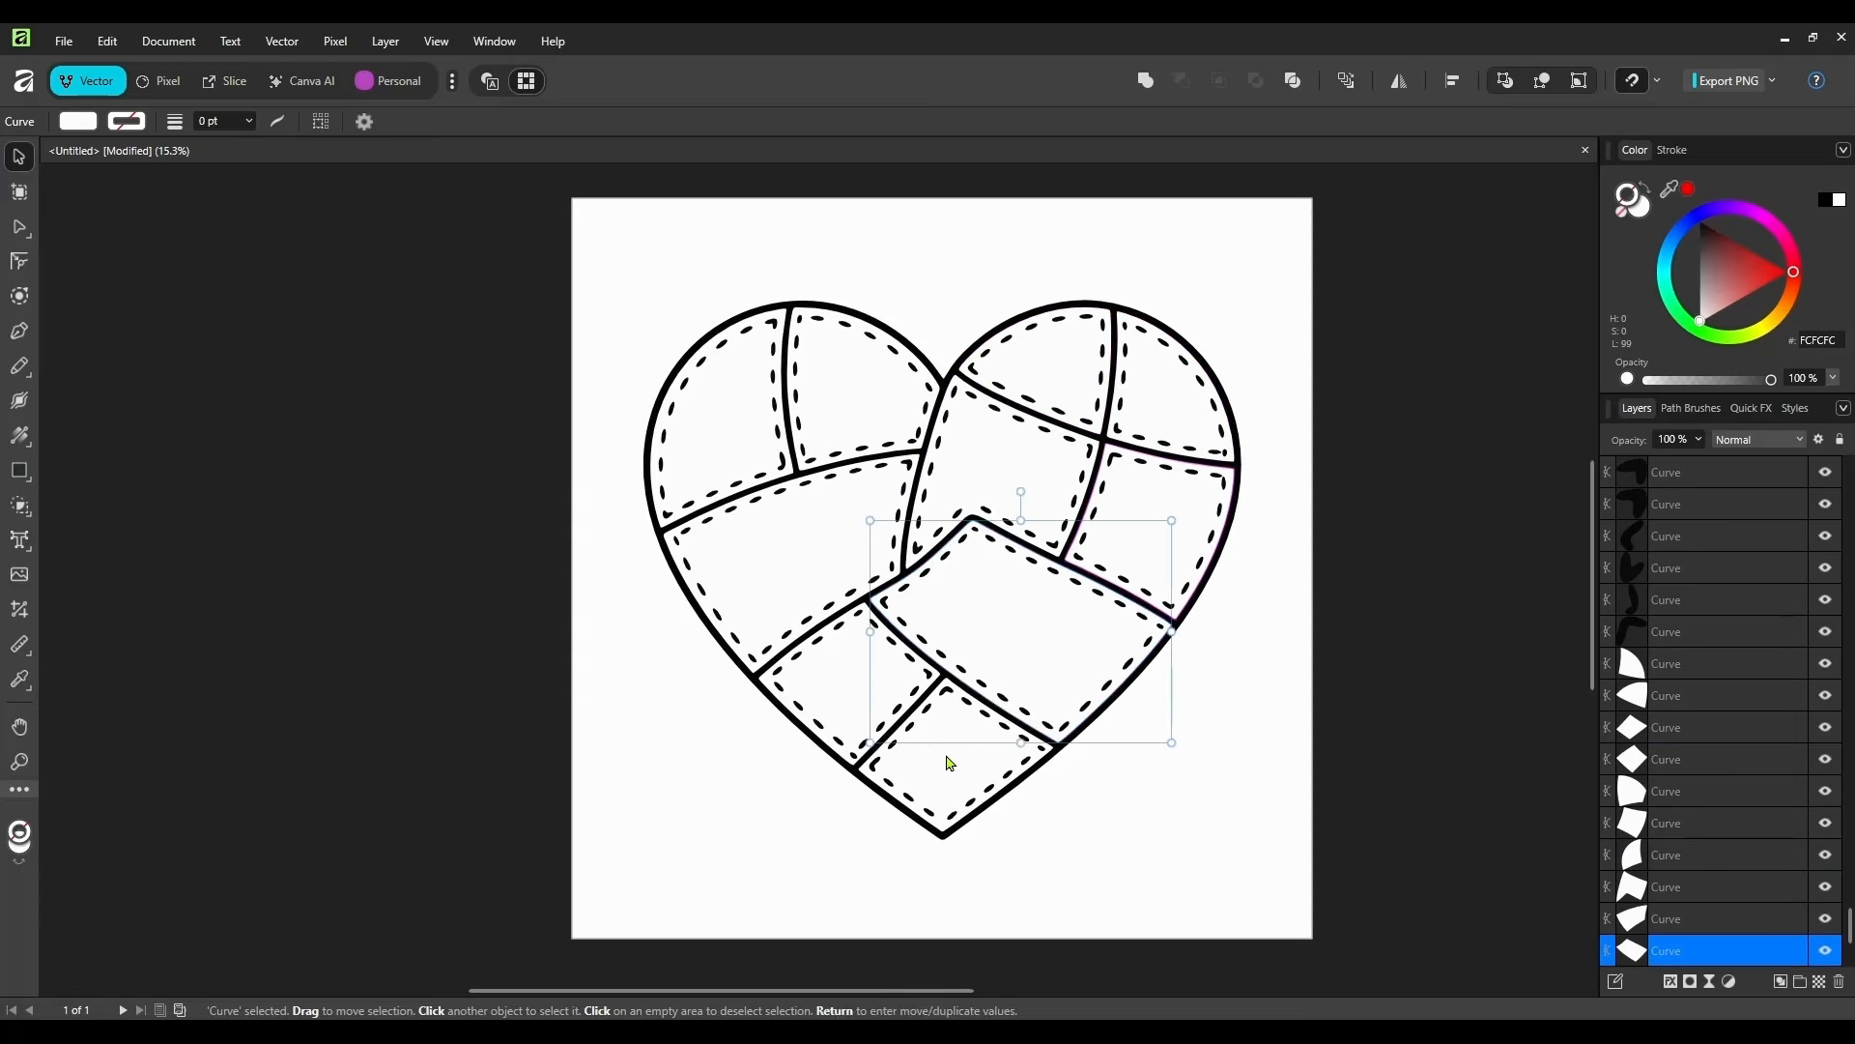
pyautogui.click(948, 763)
pyautogui.click(849, 704)
pyautogui.click(779, 567)
pyautogui.click(1459, 591)
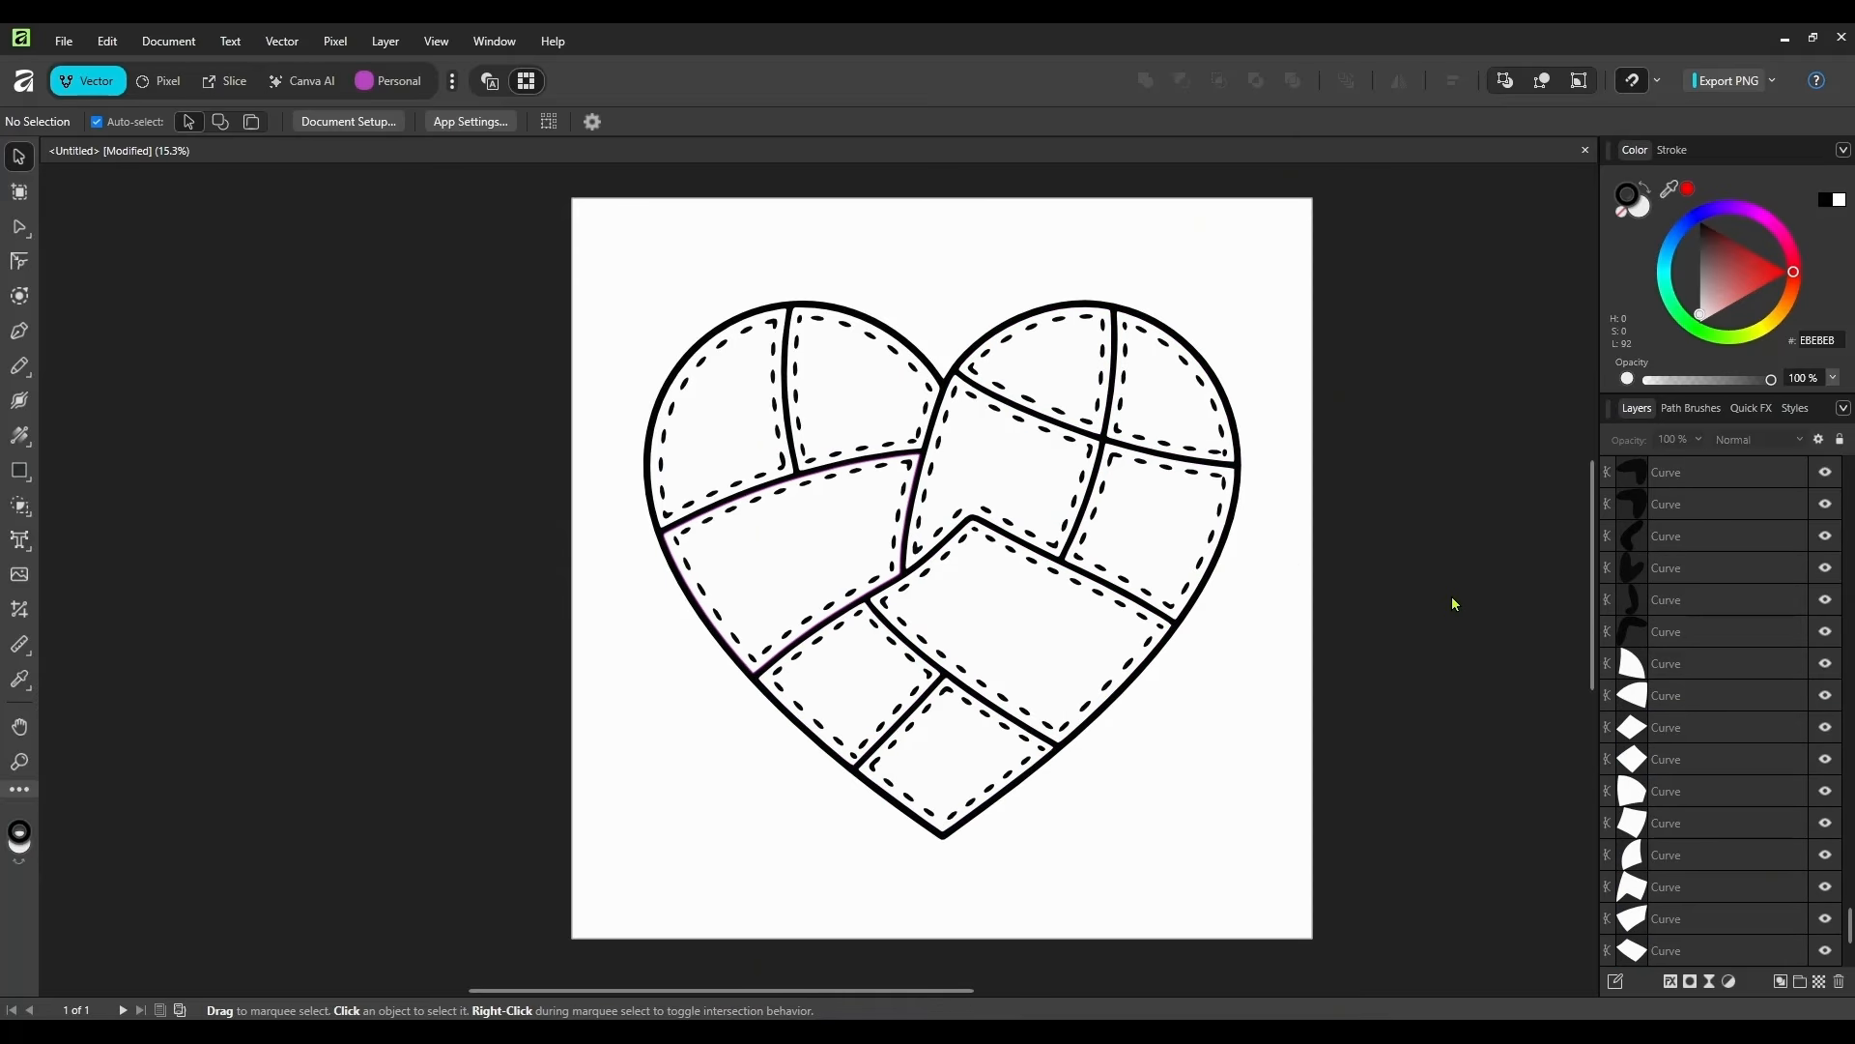
pyautogui.scroll(5, 1739, 715)
pyautogui.click(1107, 497)
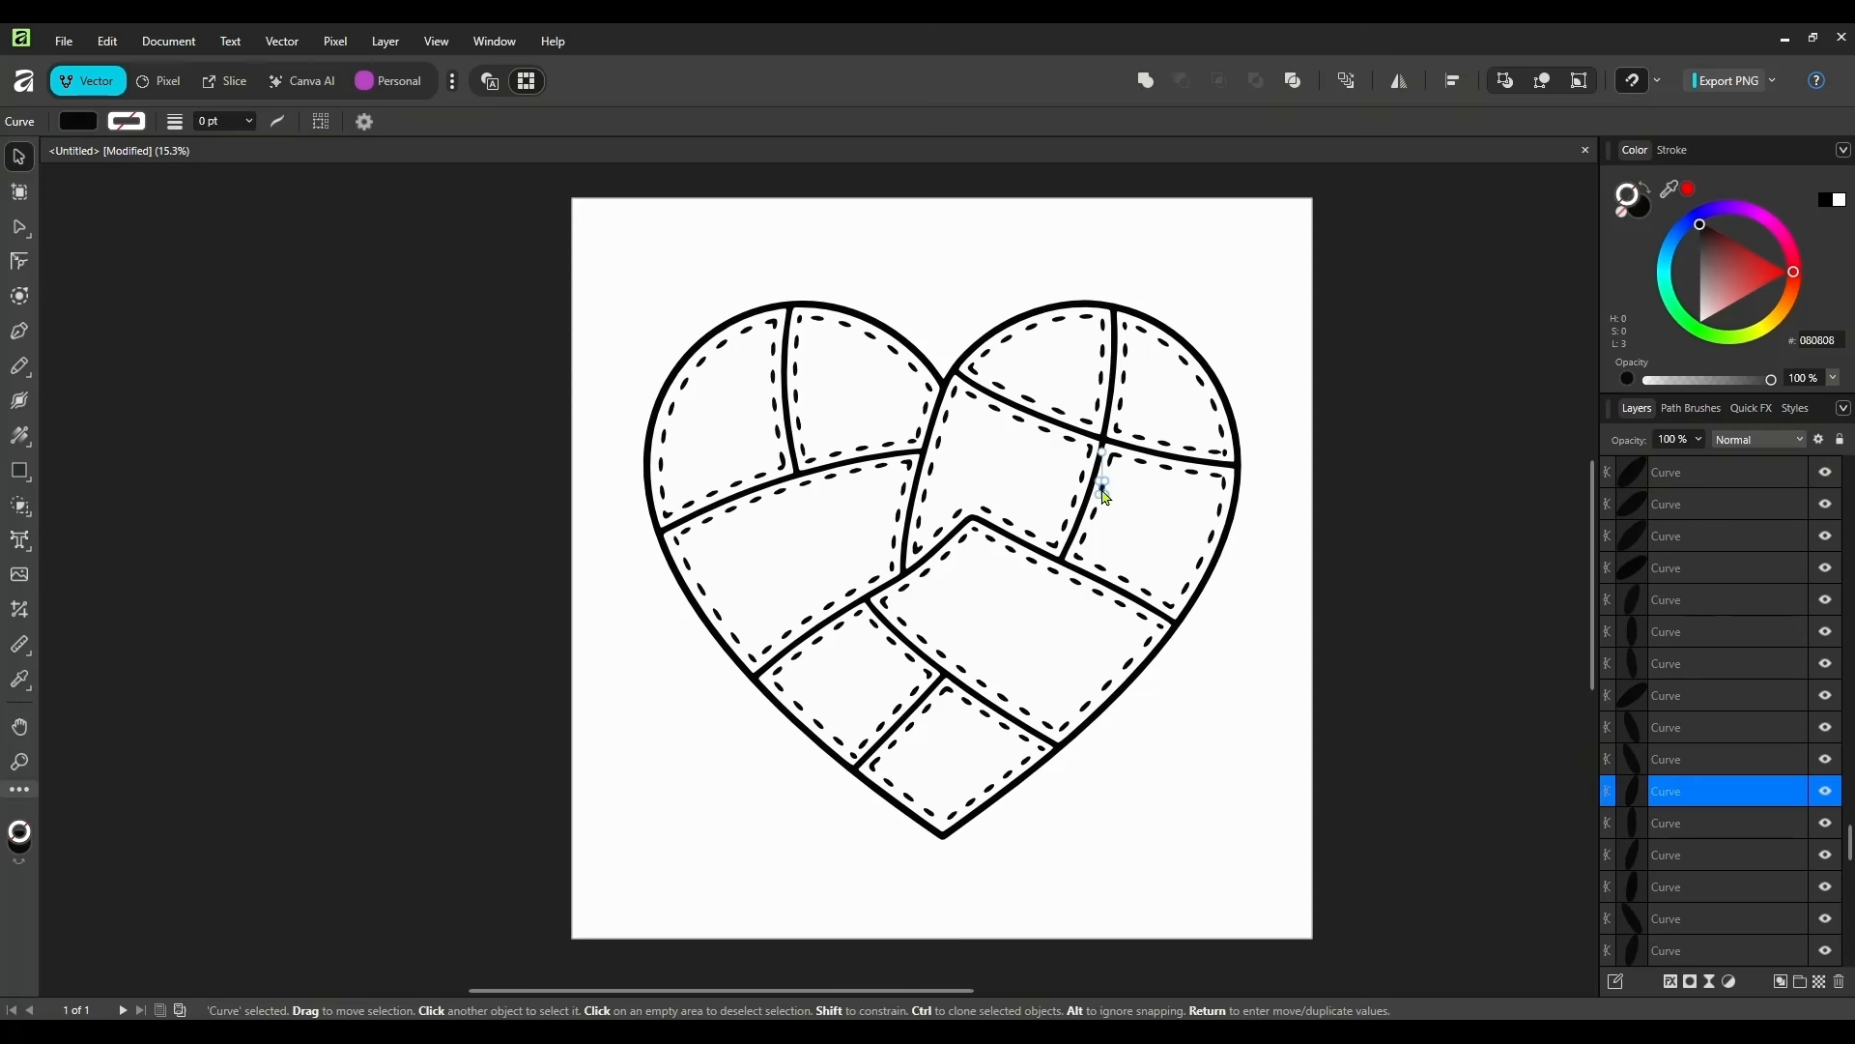
pyautogui.click(1477, 619)
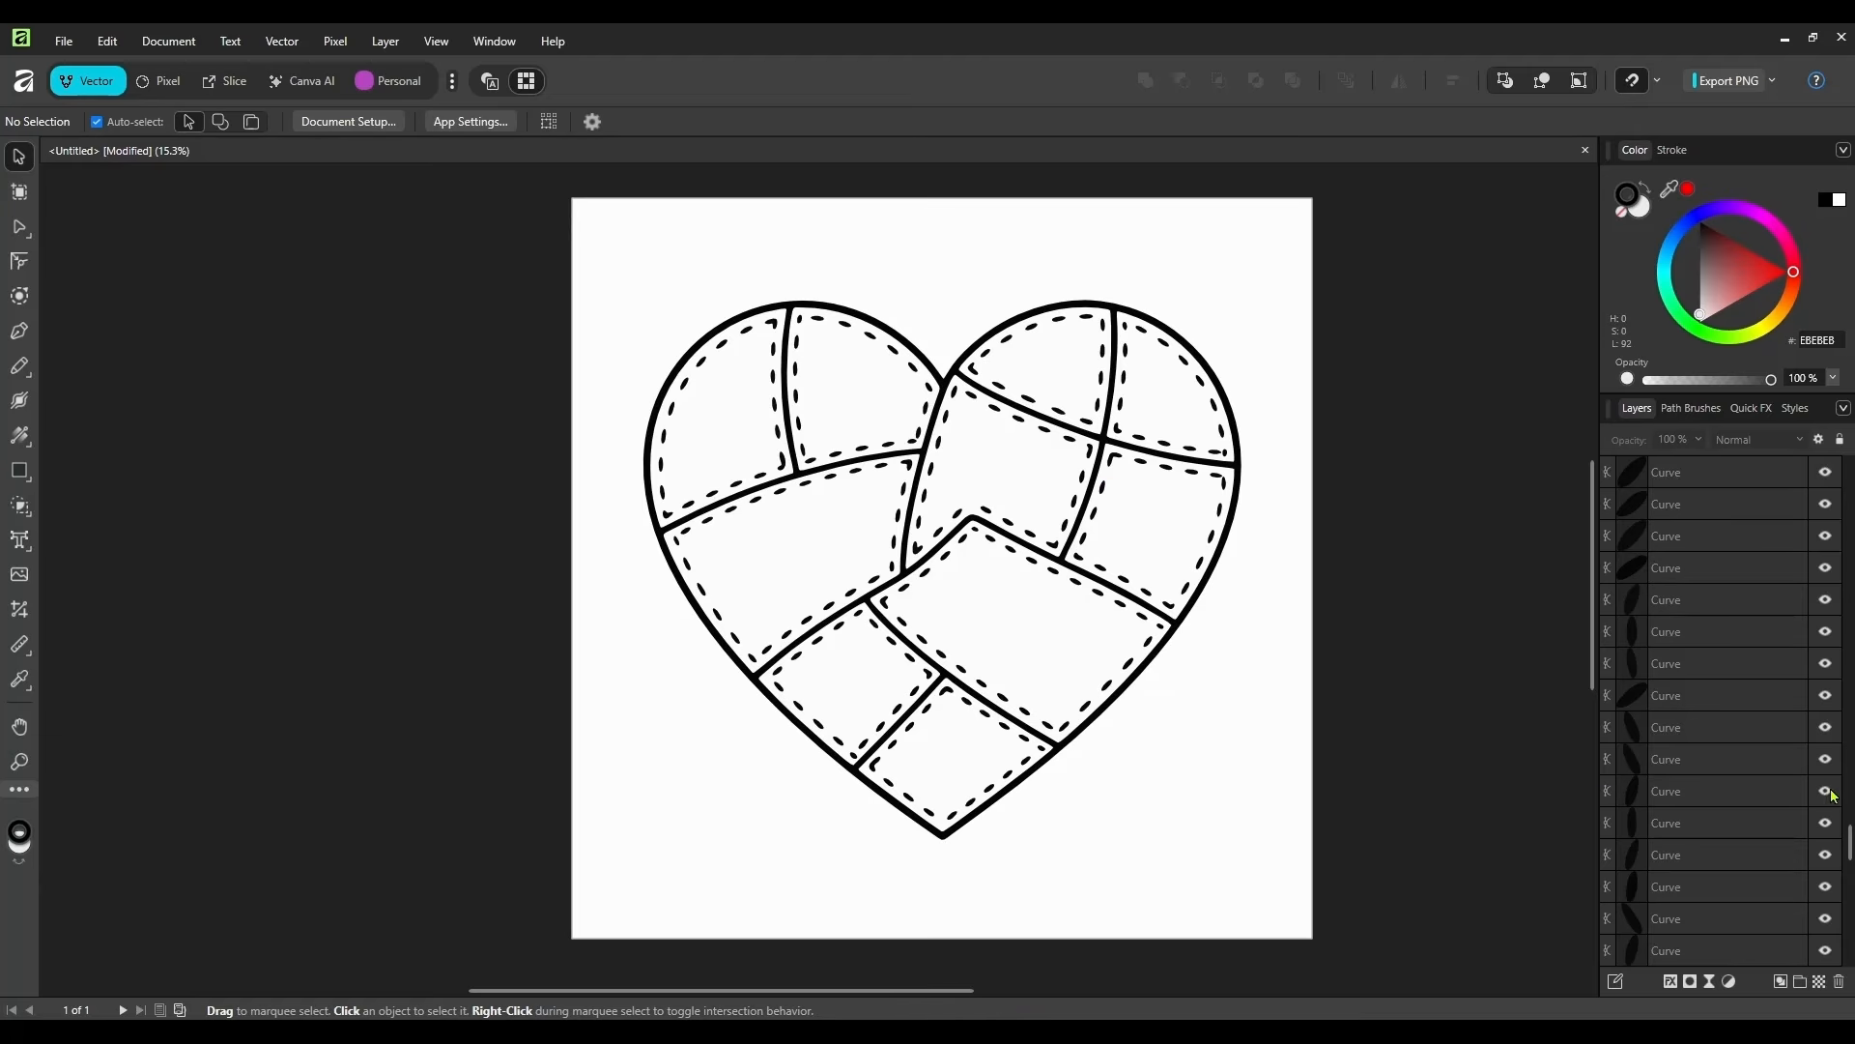
# - Select all the black stitch curves, excluding the grey piece, patches, heart and background, and combine them with the Add operation
pyautogui.moveTo(1849, 839); pyautogui.dragTo(1846, 485)
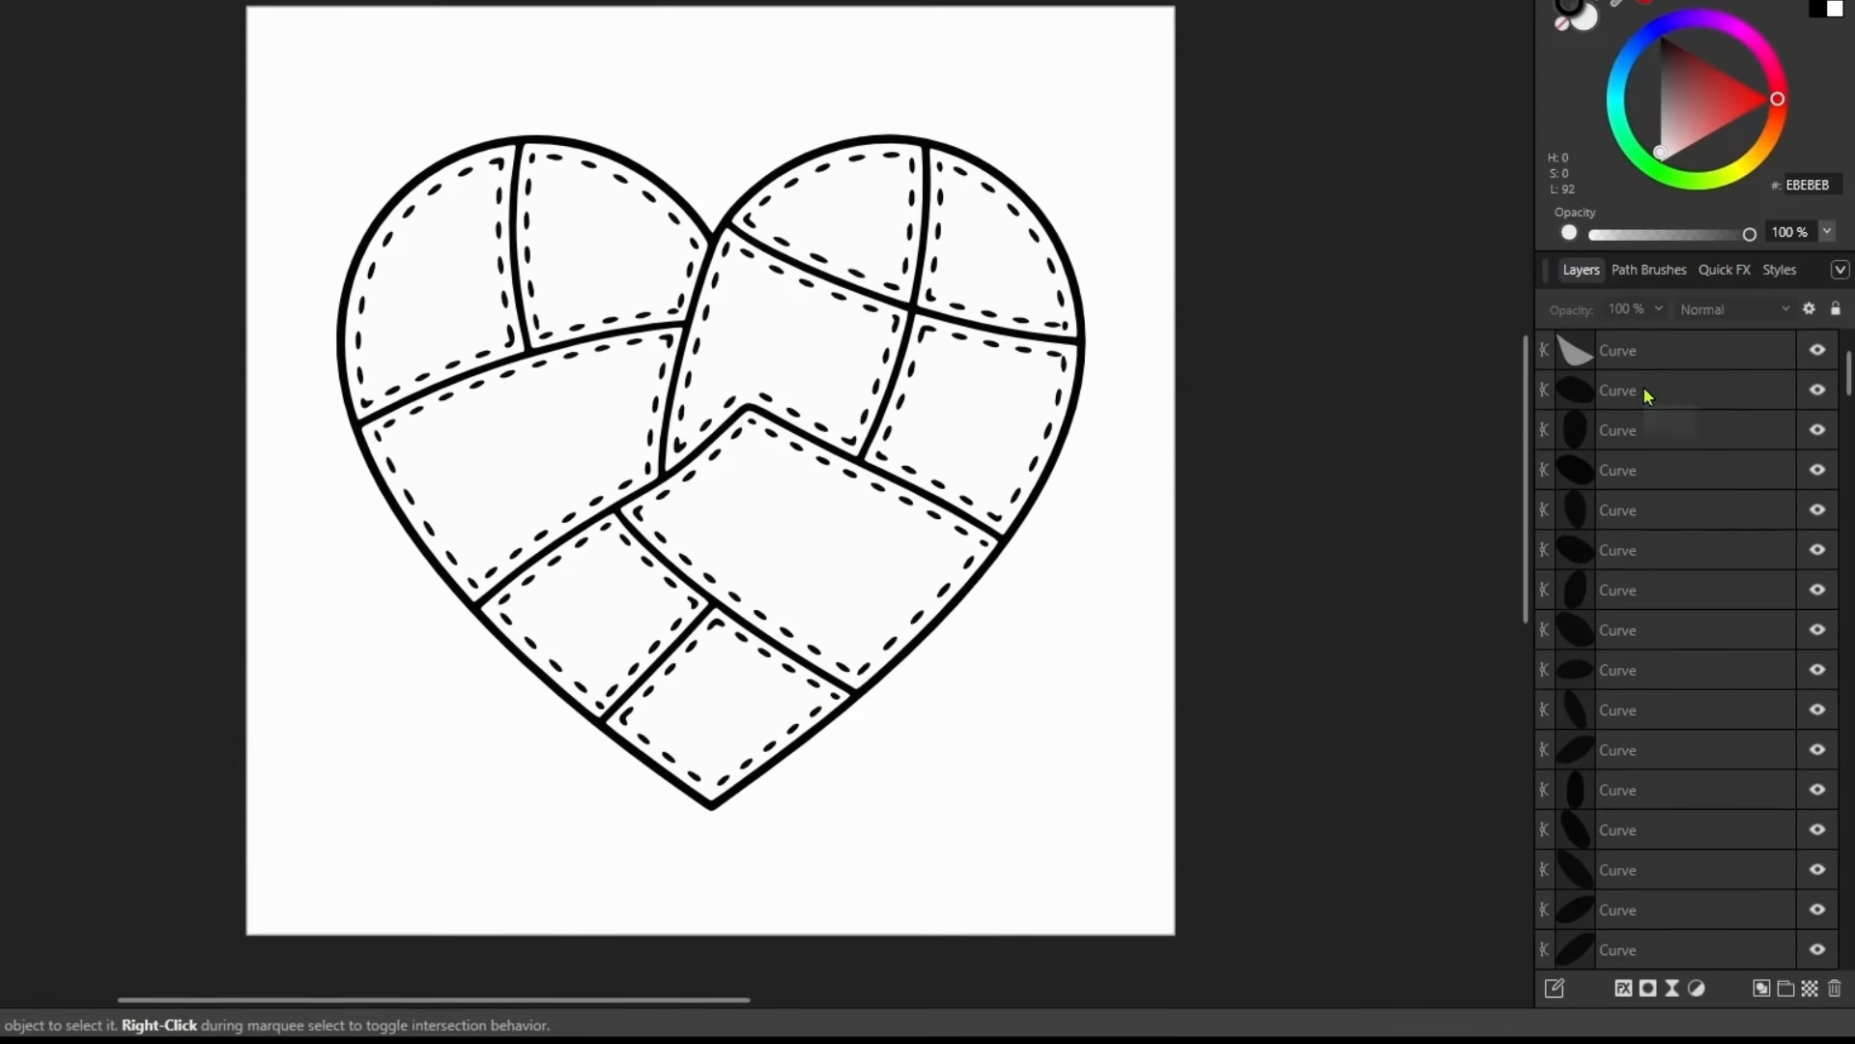
pyautogui.click(1687, 502)
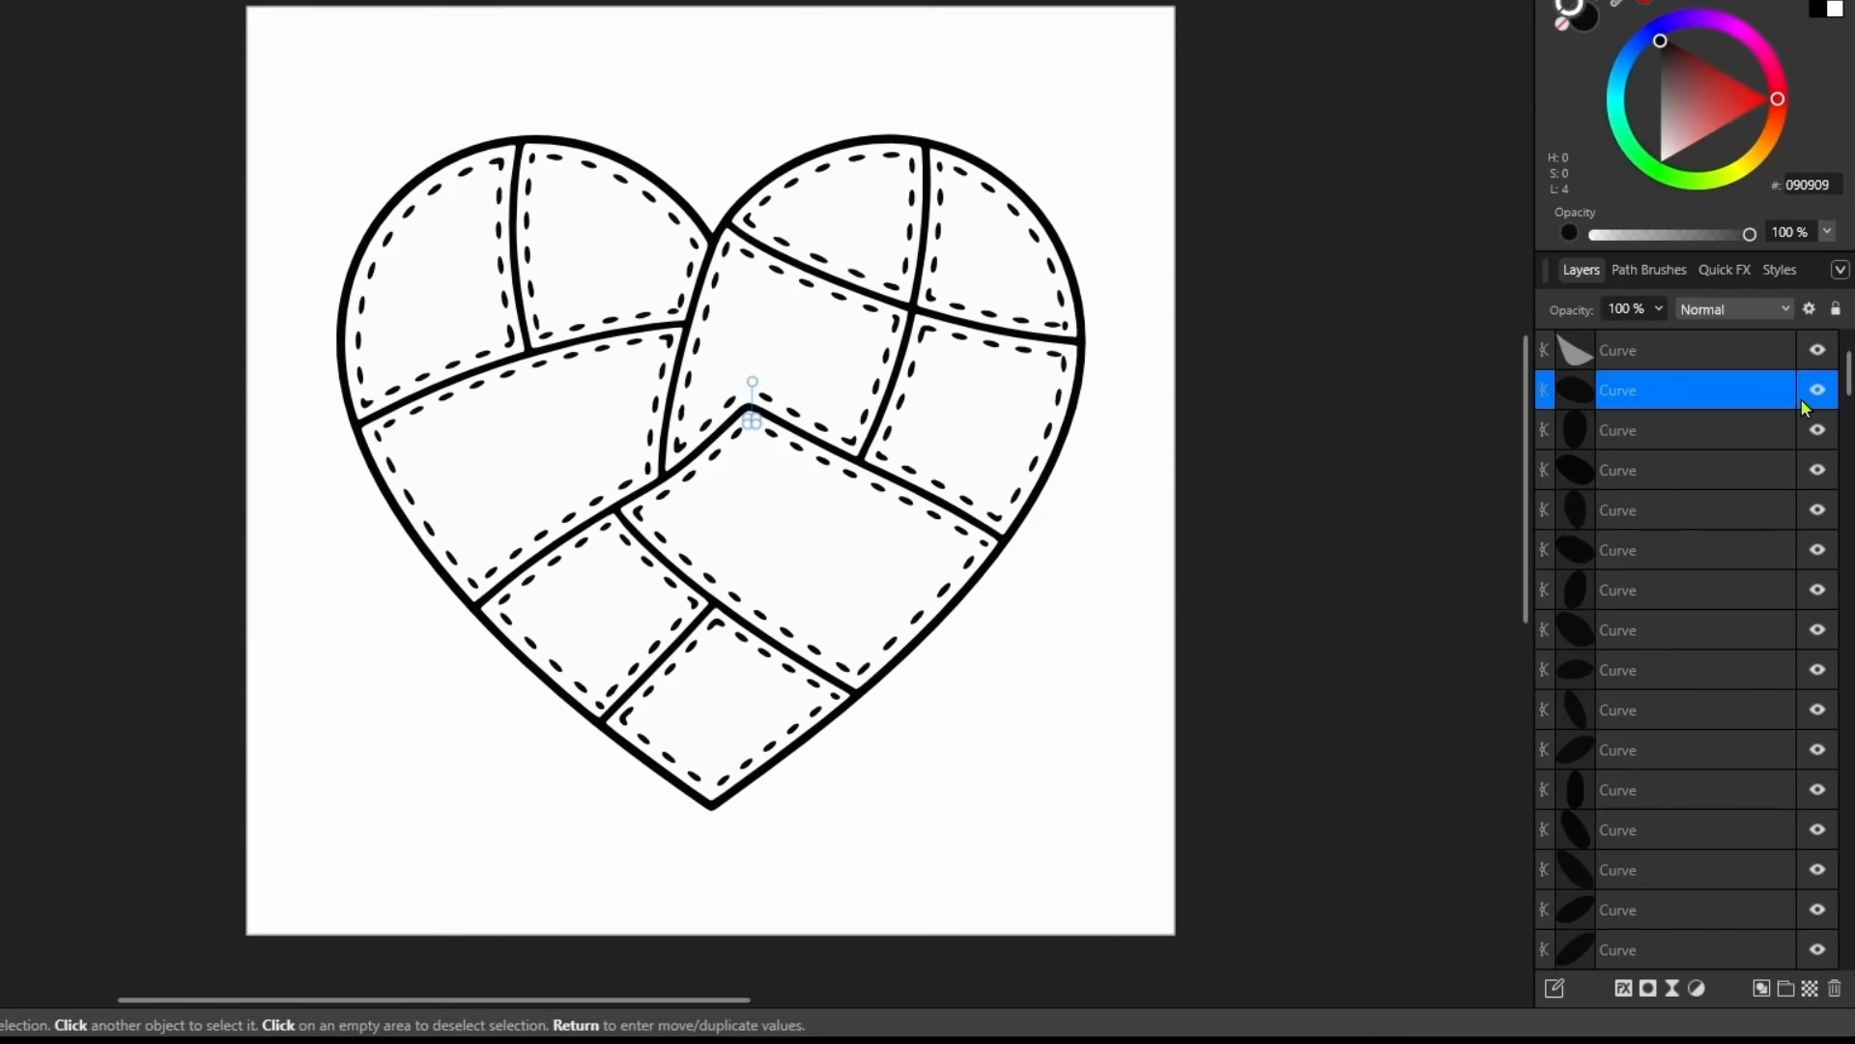
pyautogui.moveTo(1848, 375); pyautogui.dragTo(1846, 918)
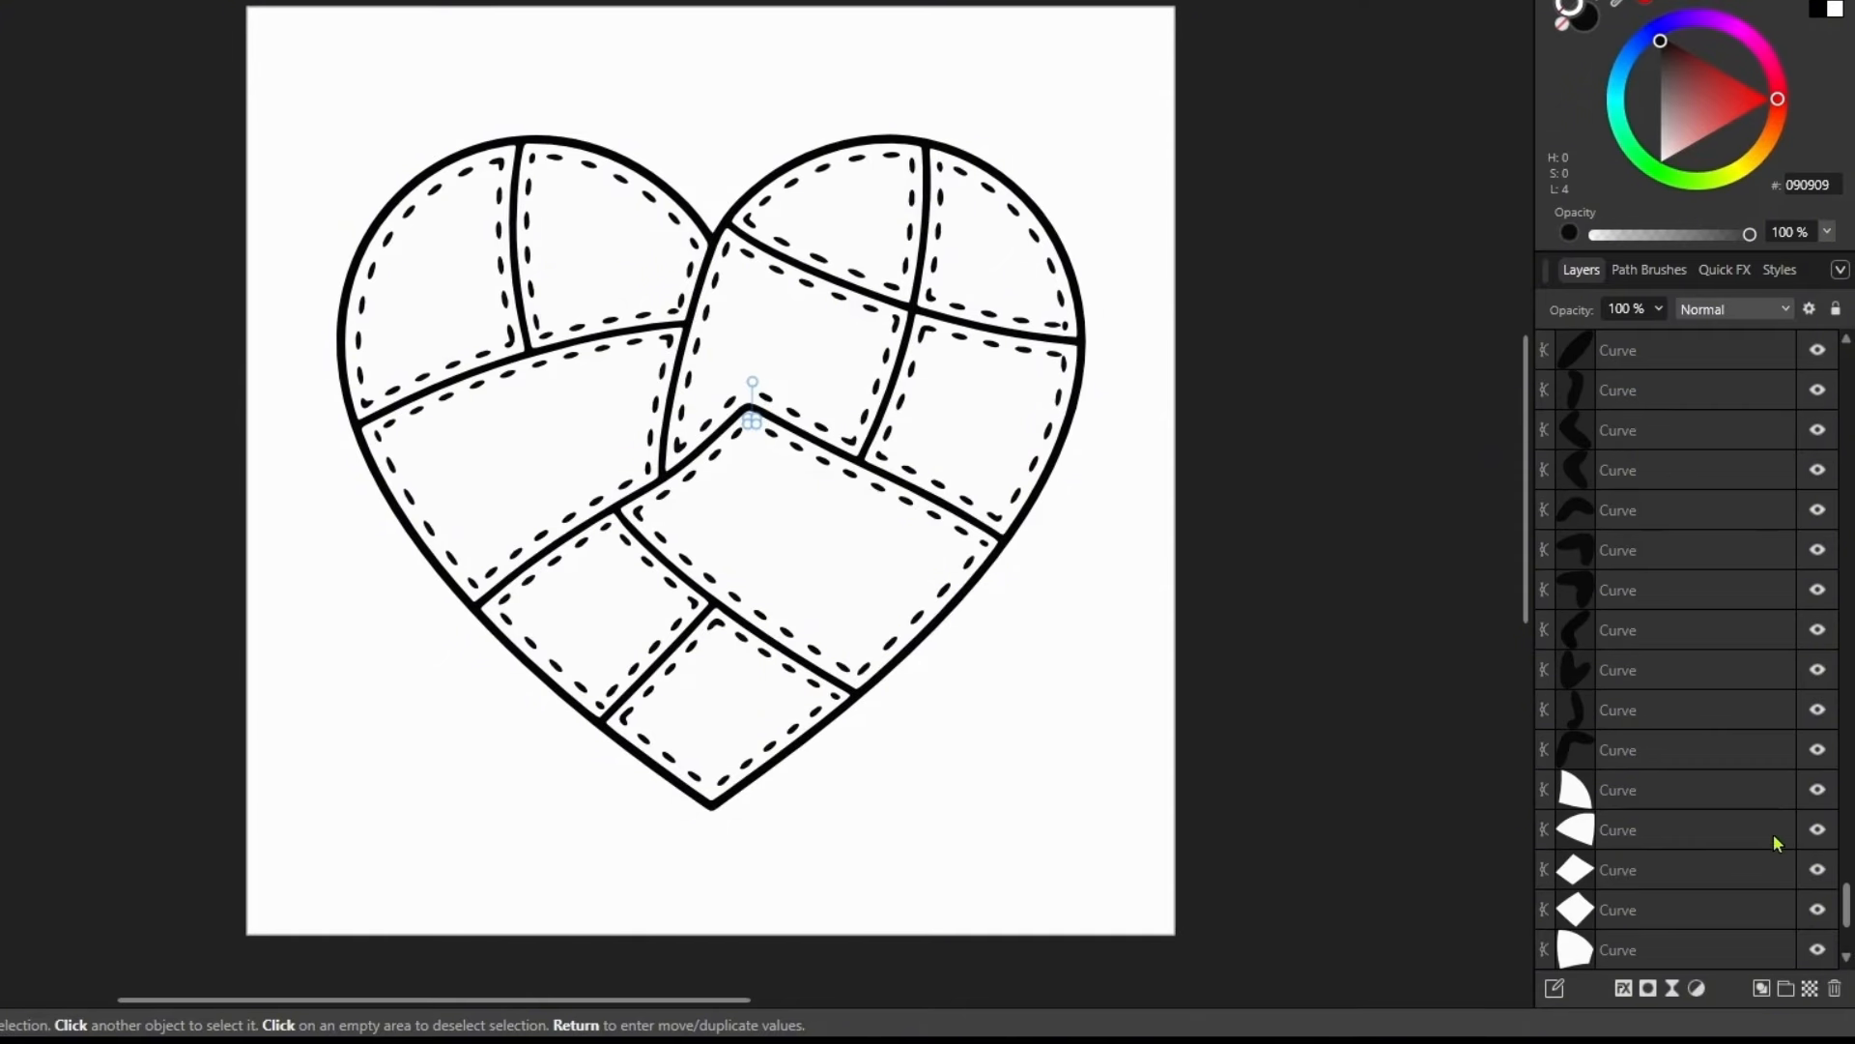
pyautogui.hotkey('ctrl', 'a')
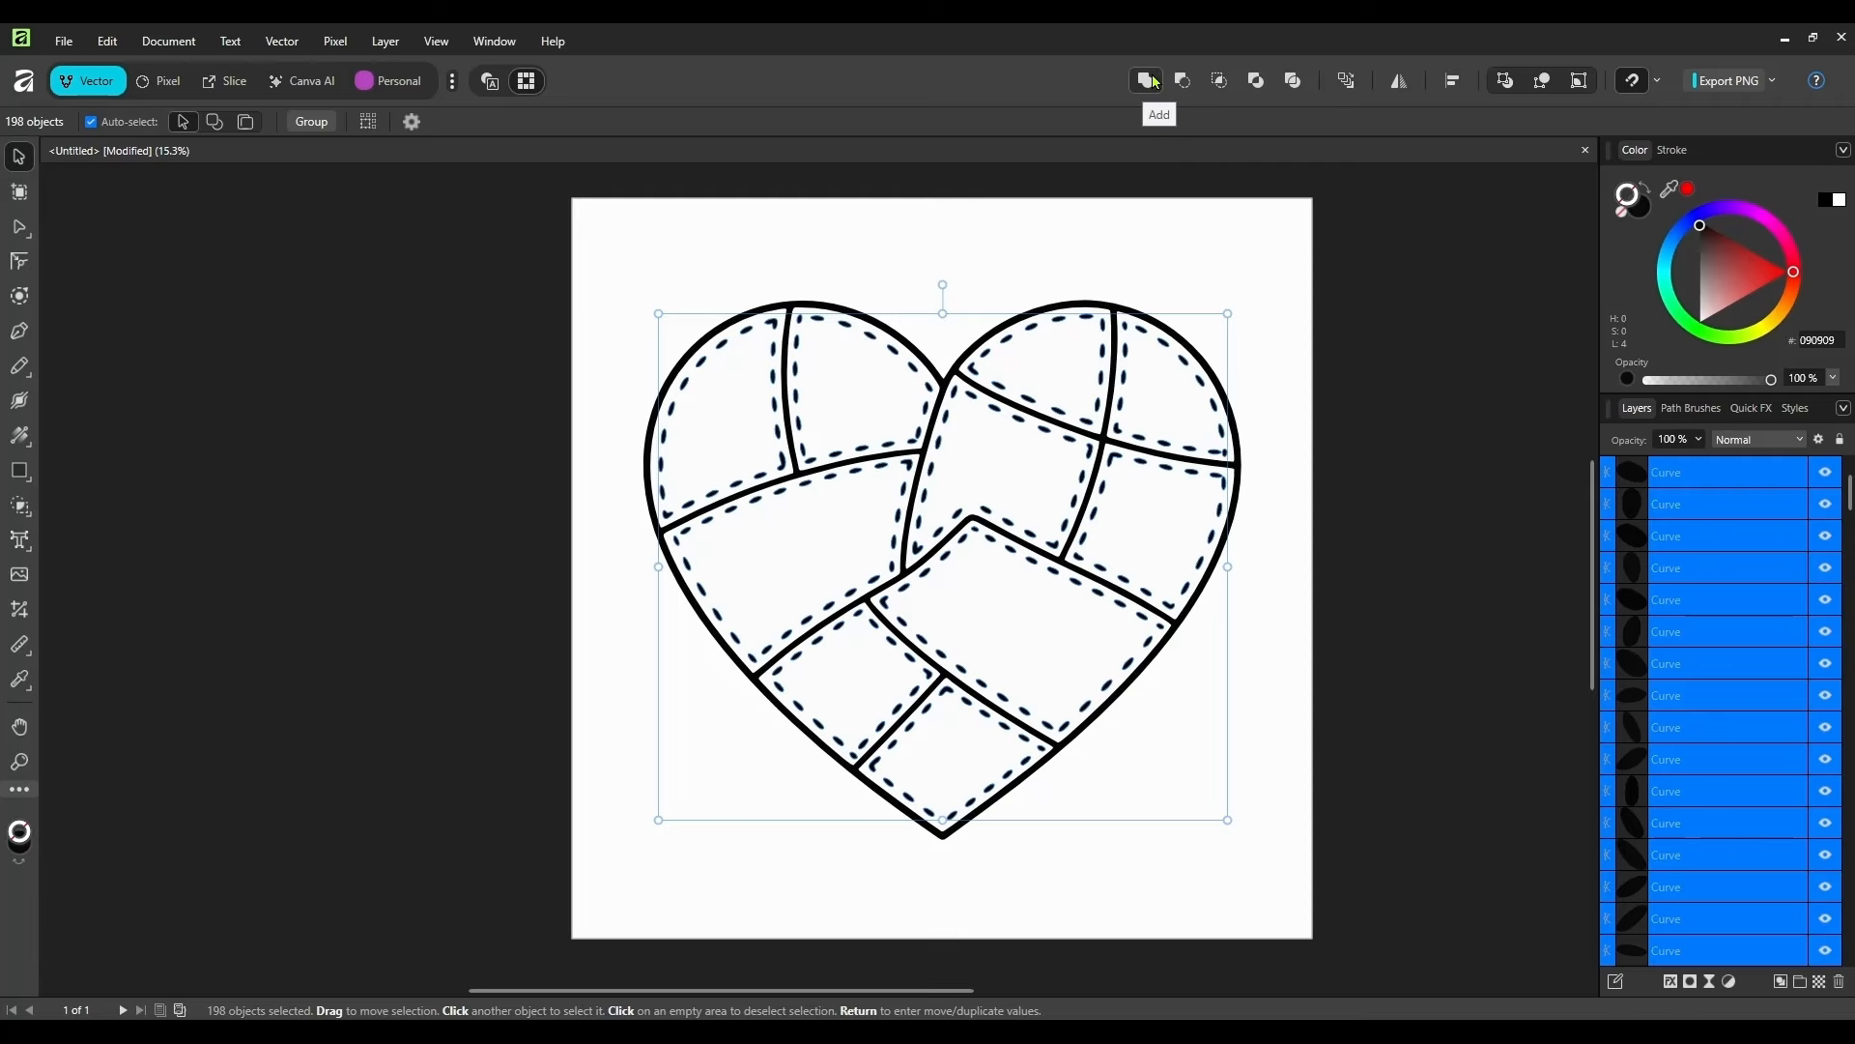
pyautogui.click(1148, 80)
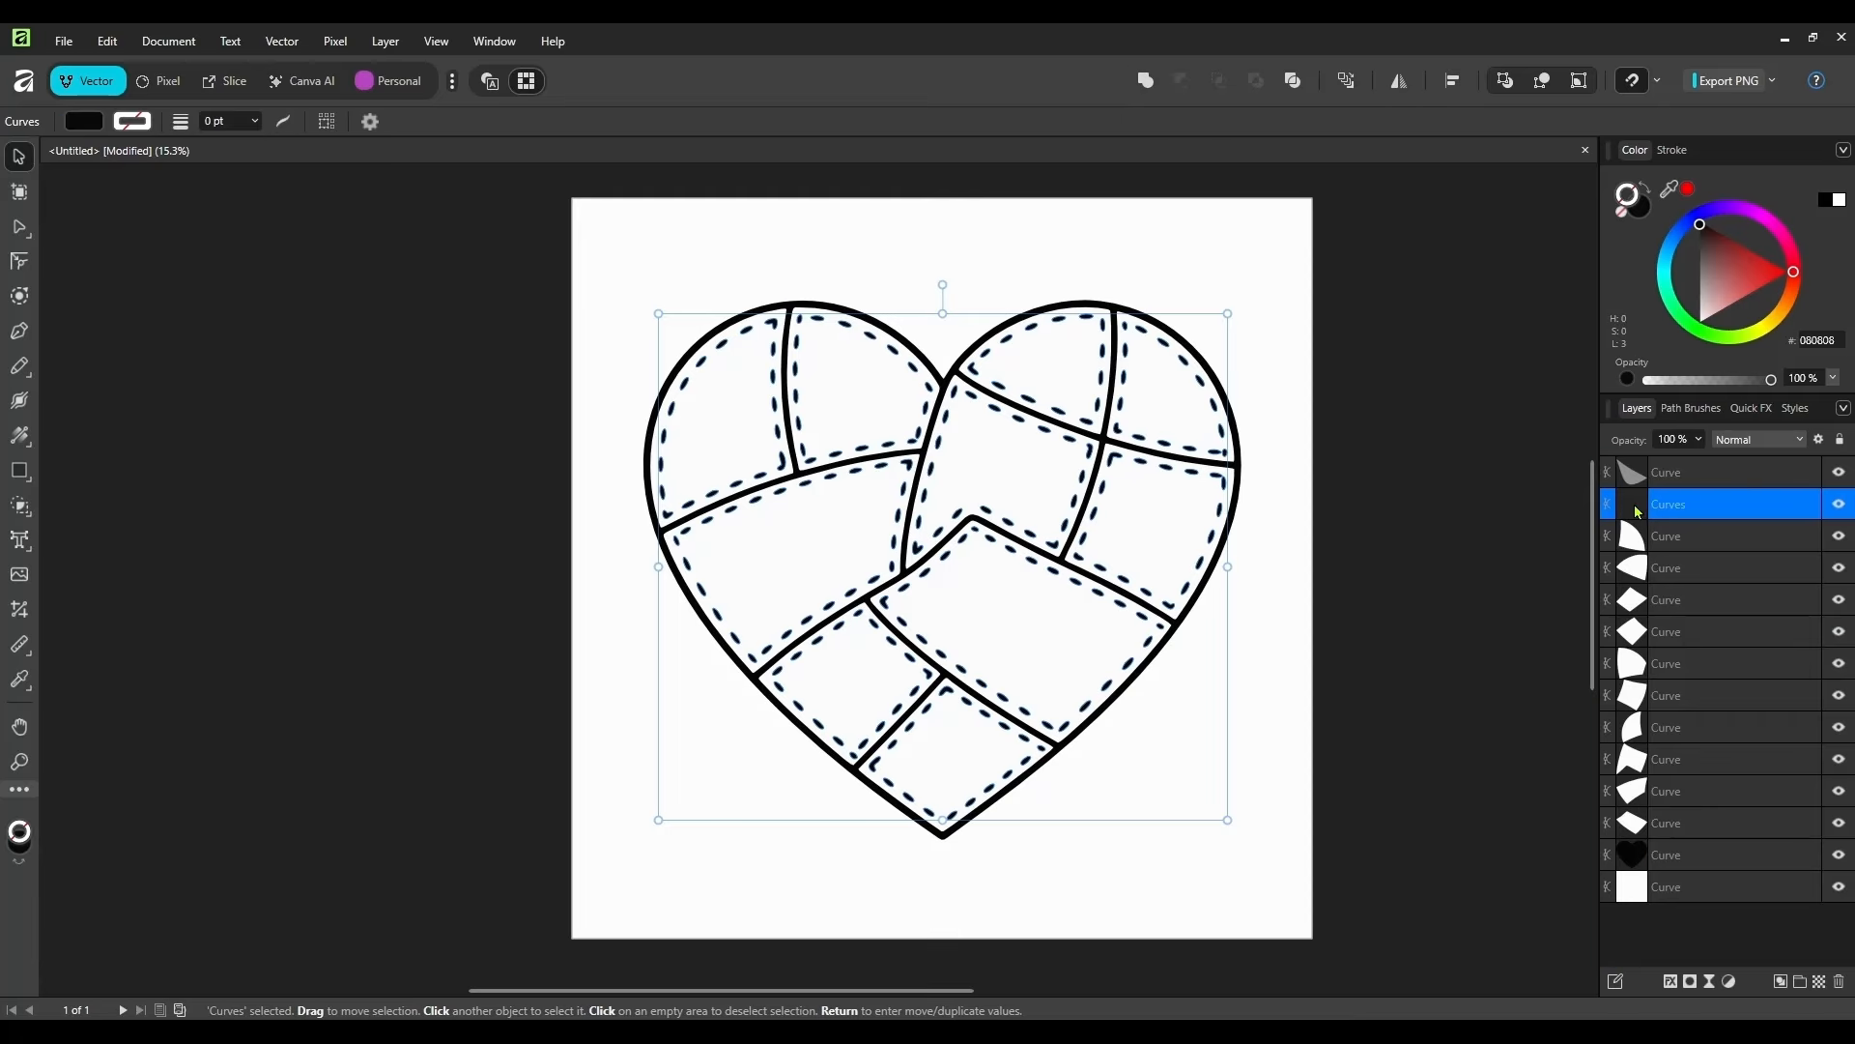
# - Try shifting the merged stitches slightly, undo the move, and select the background and the grey curve to identify them
pyautogui.moveTo(1118, 434); pyautogui.dragTo(1180, 437)
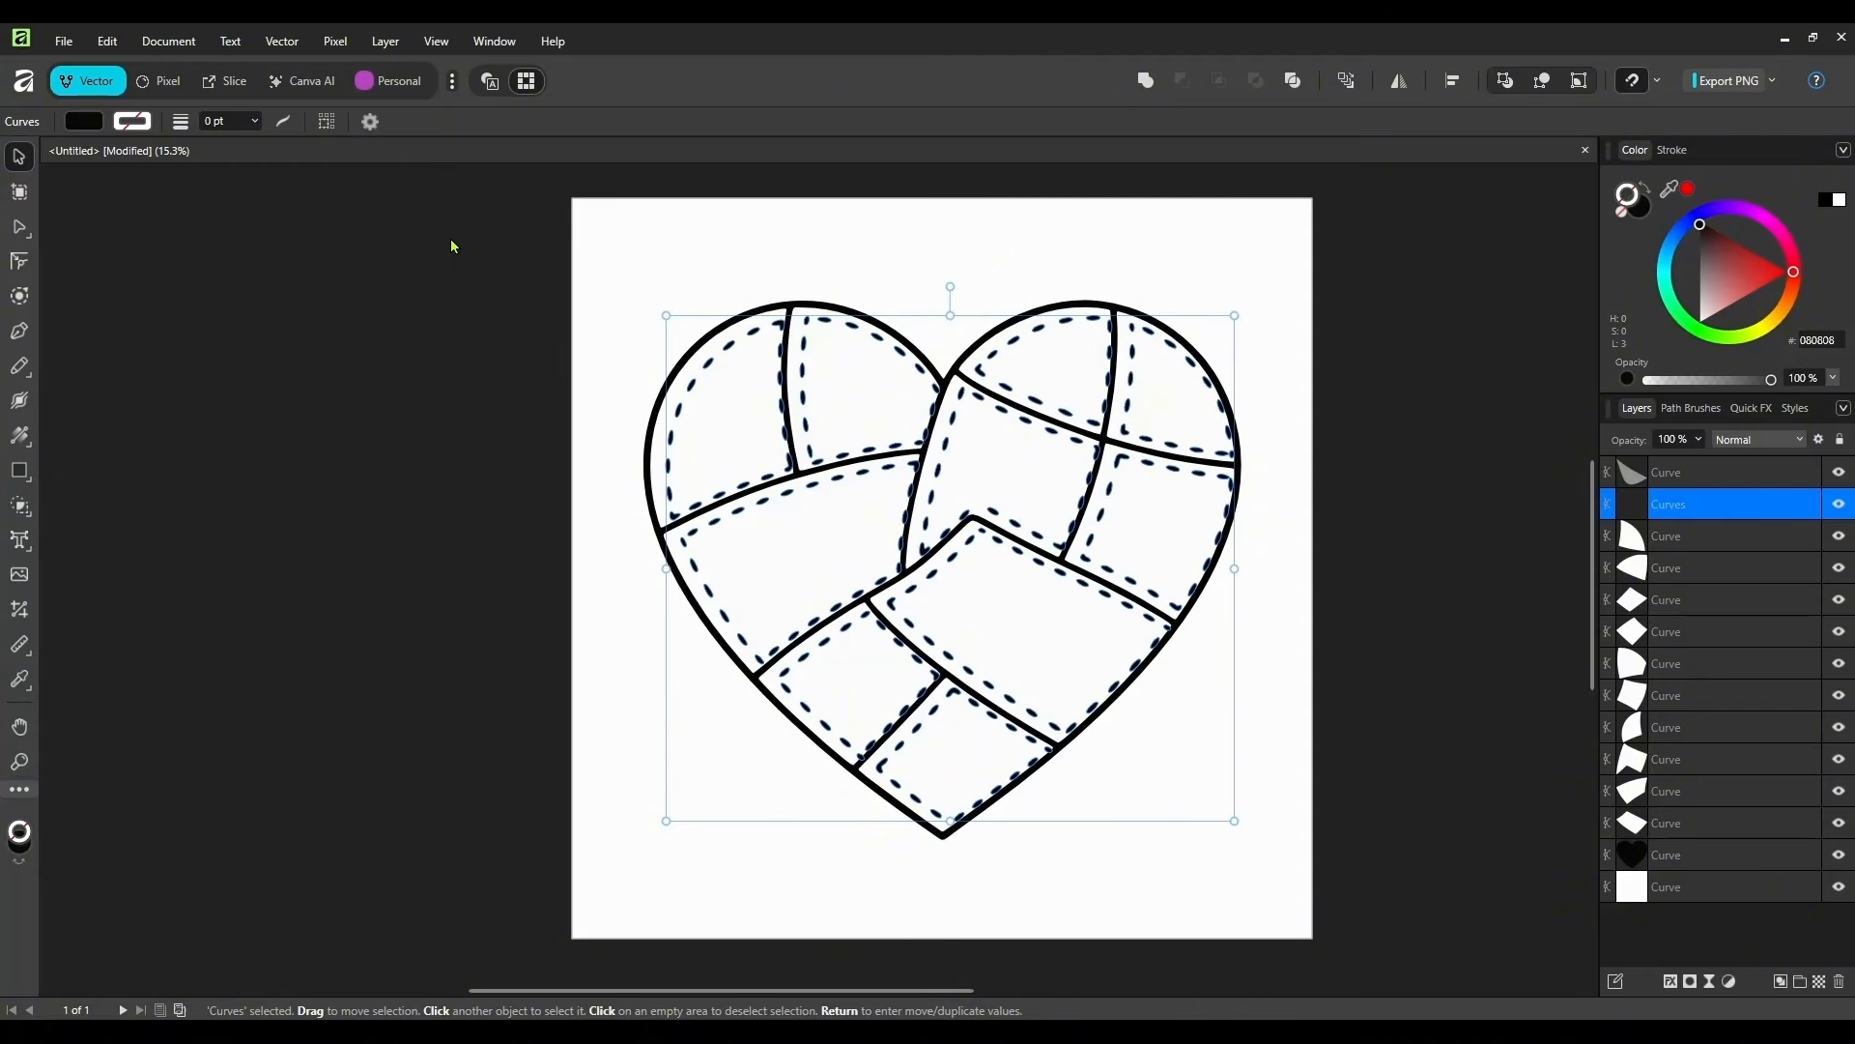
pyautogui.click(1283, 511)
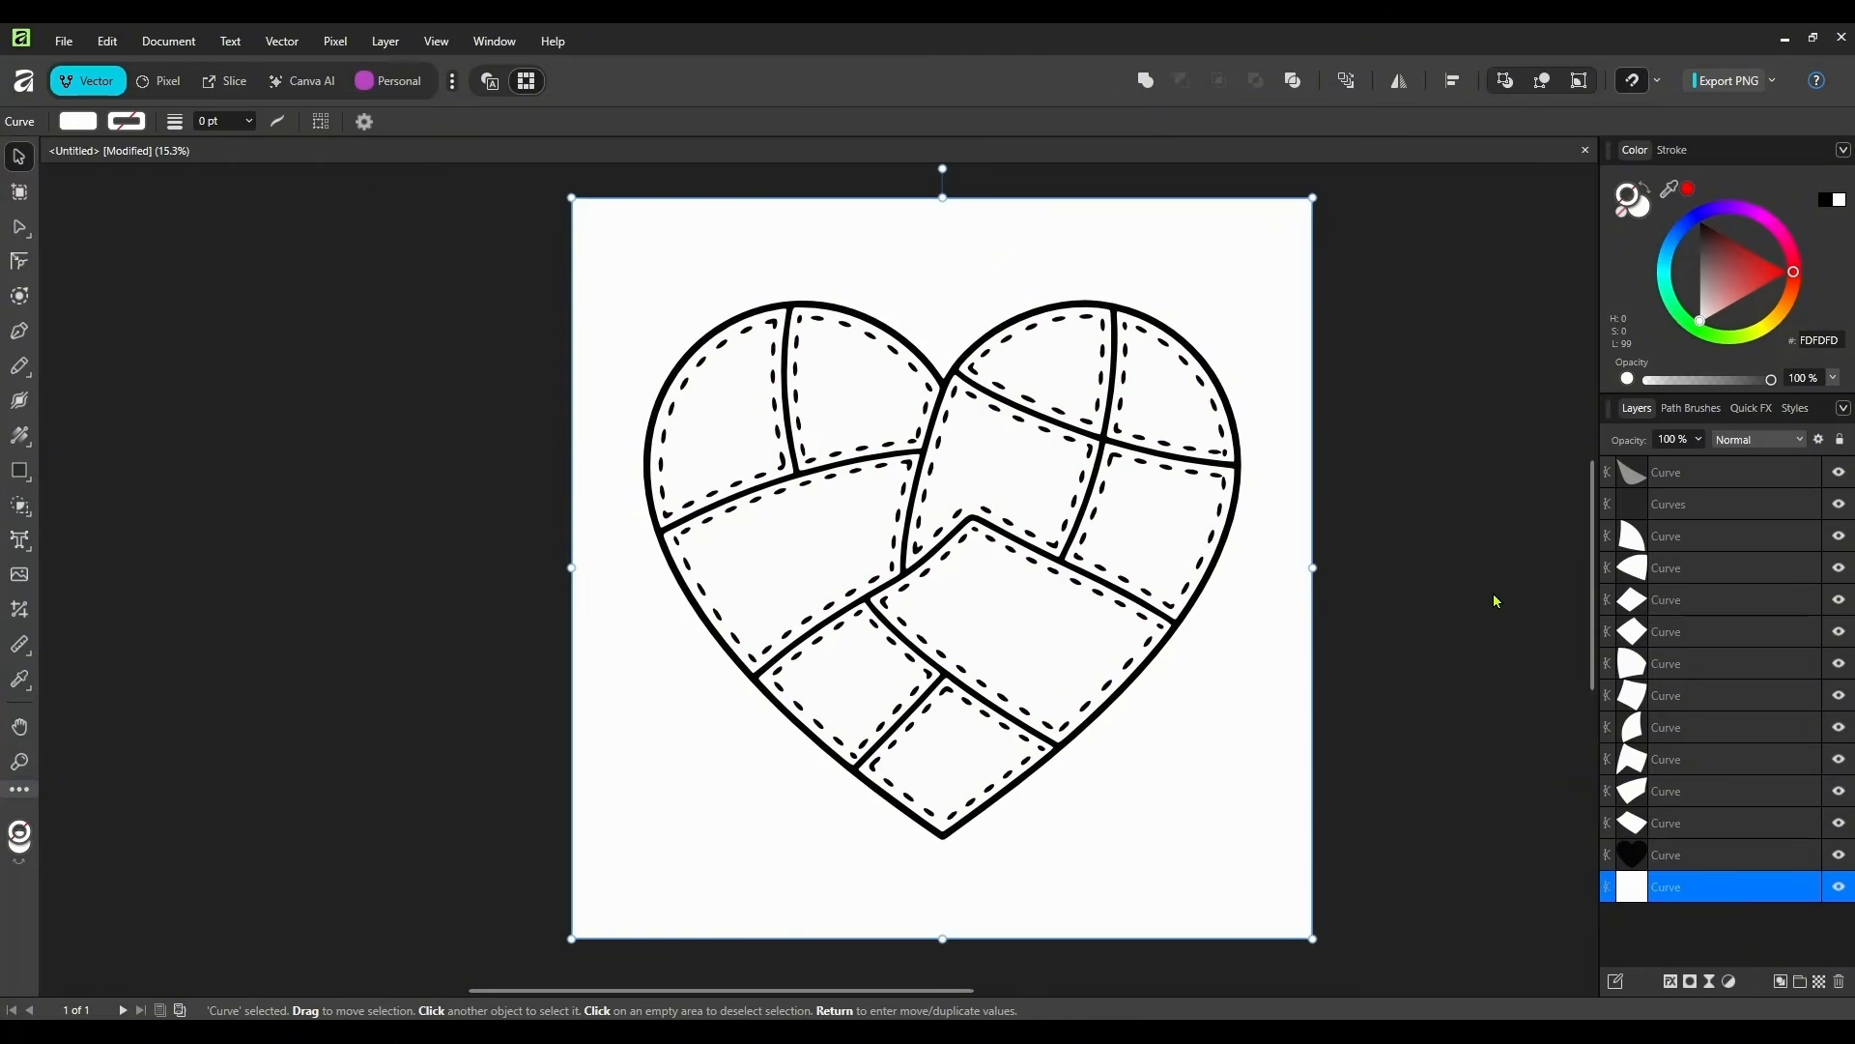
pyautogui.click(1634, 475)
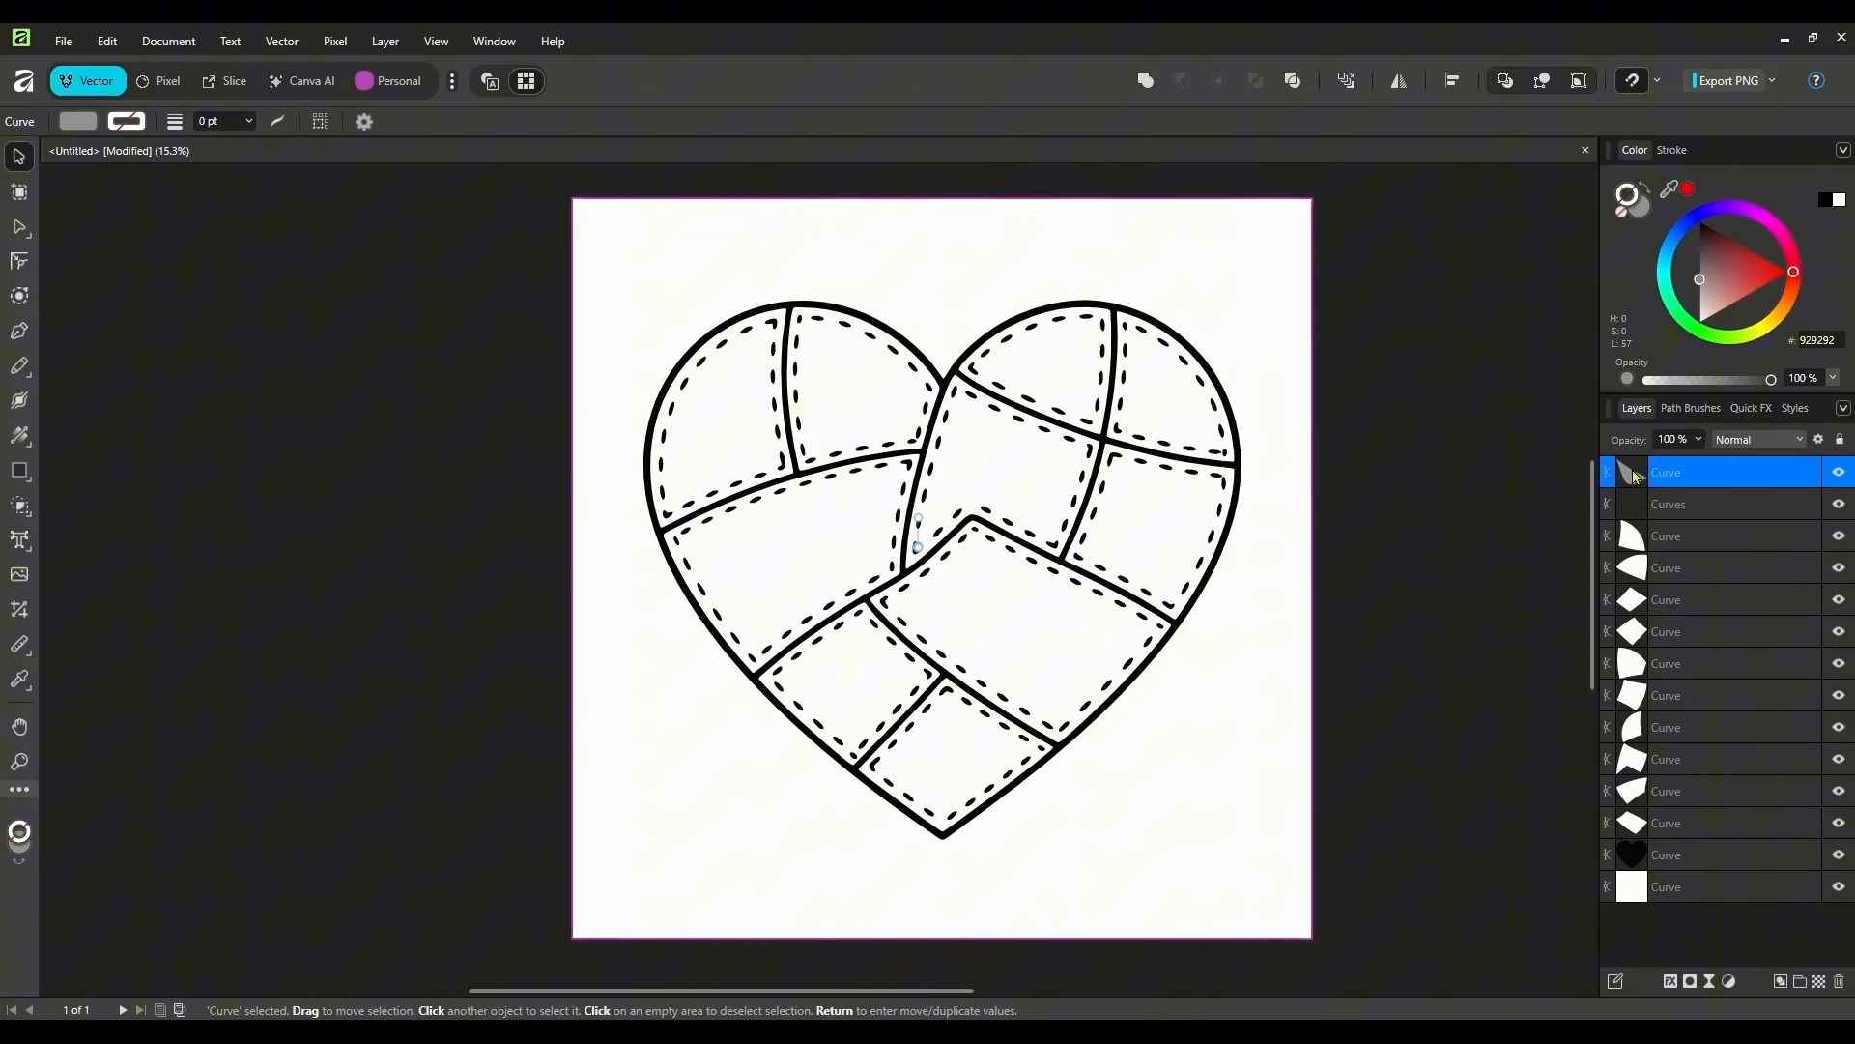
# - Delete the white square background curve behind the heart
pyautogui.click(1469, 622)
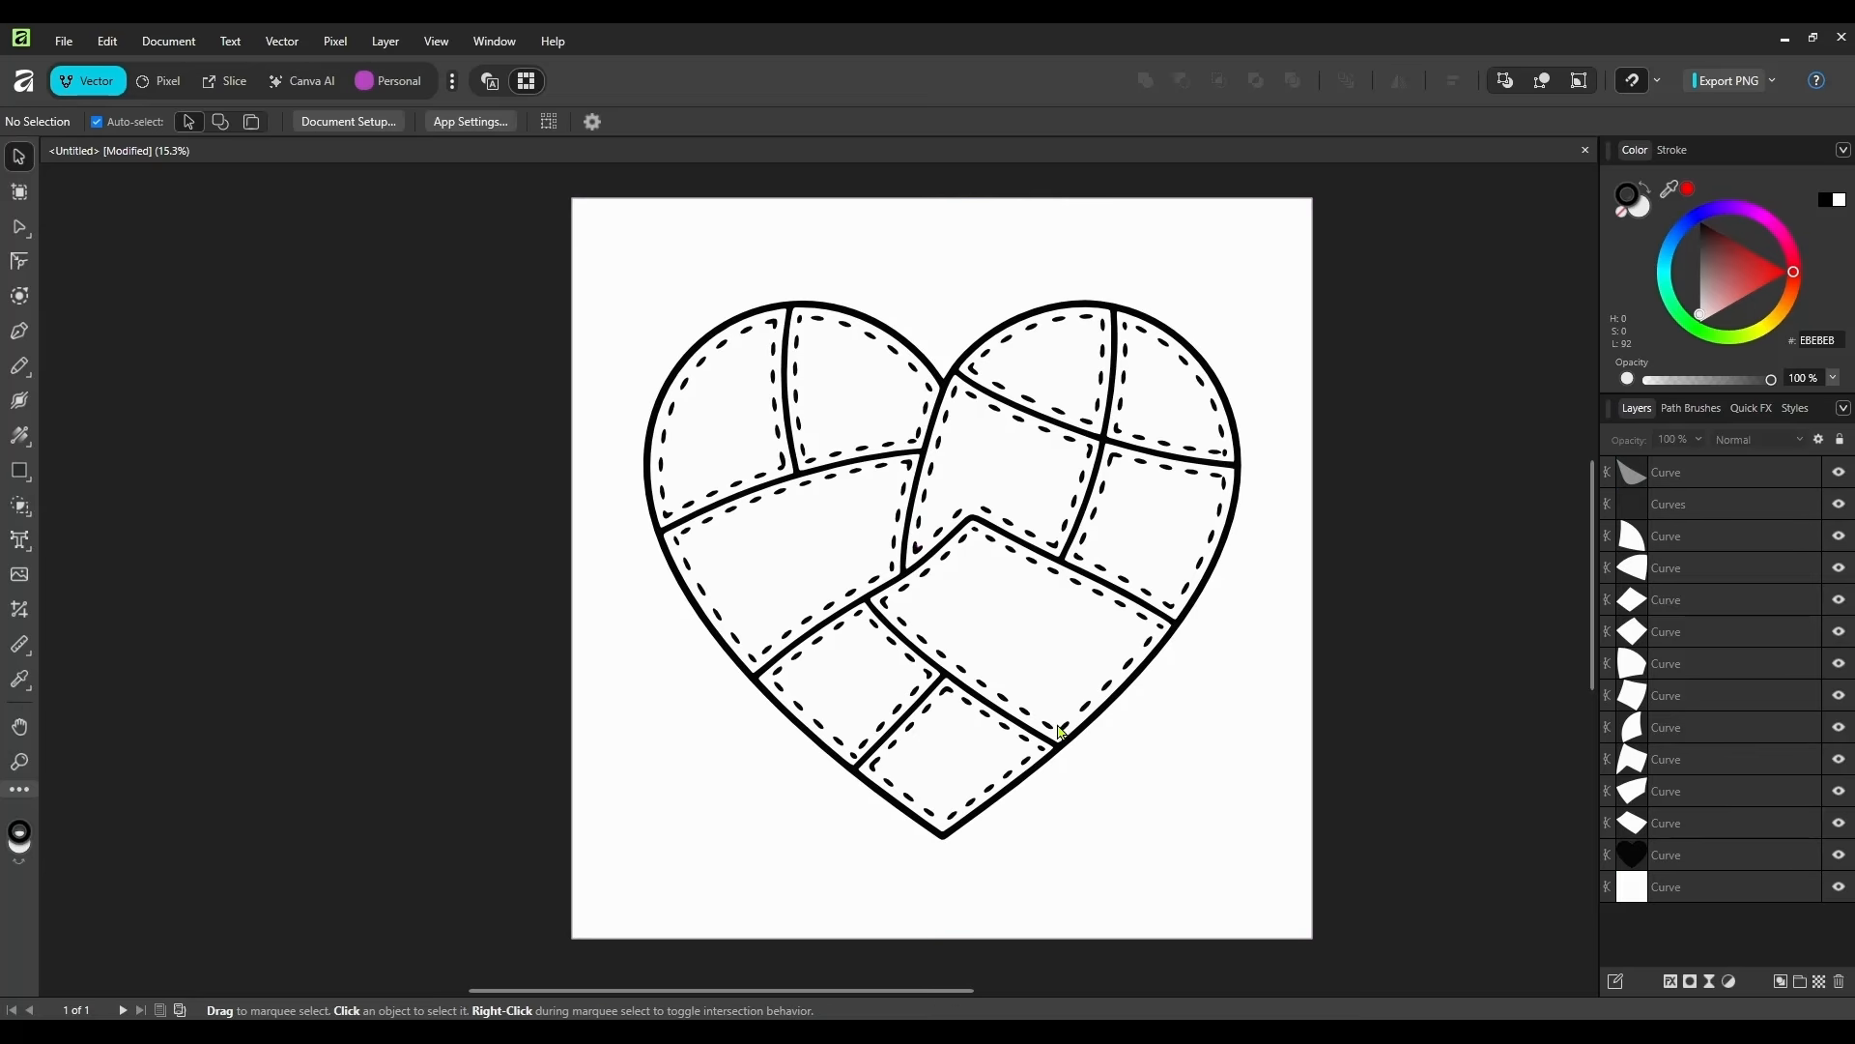
pyautogui.click(1716, 895)
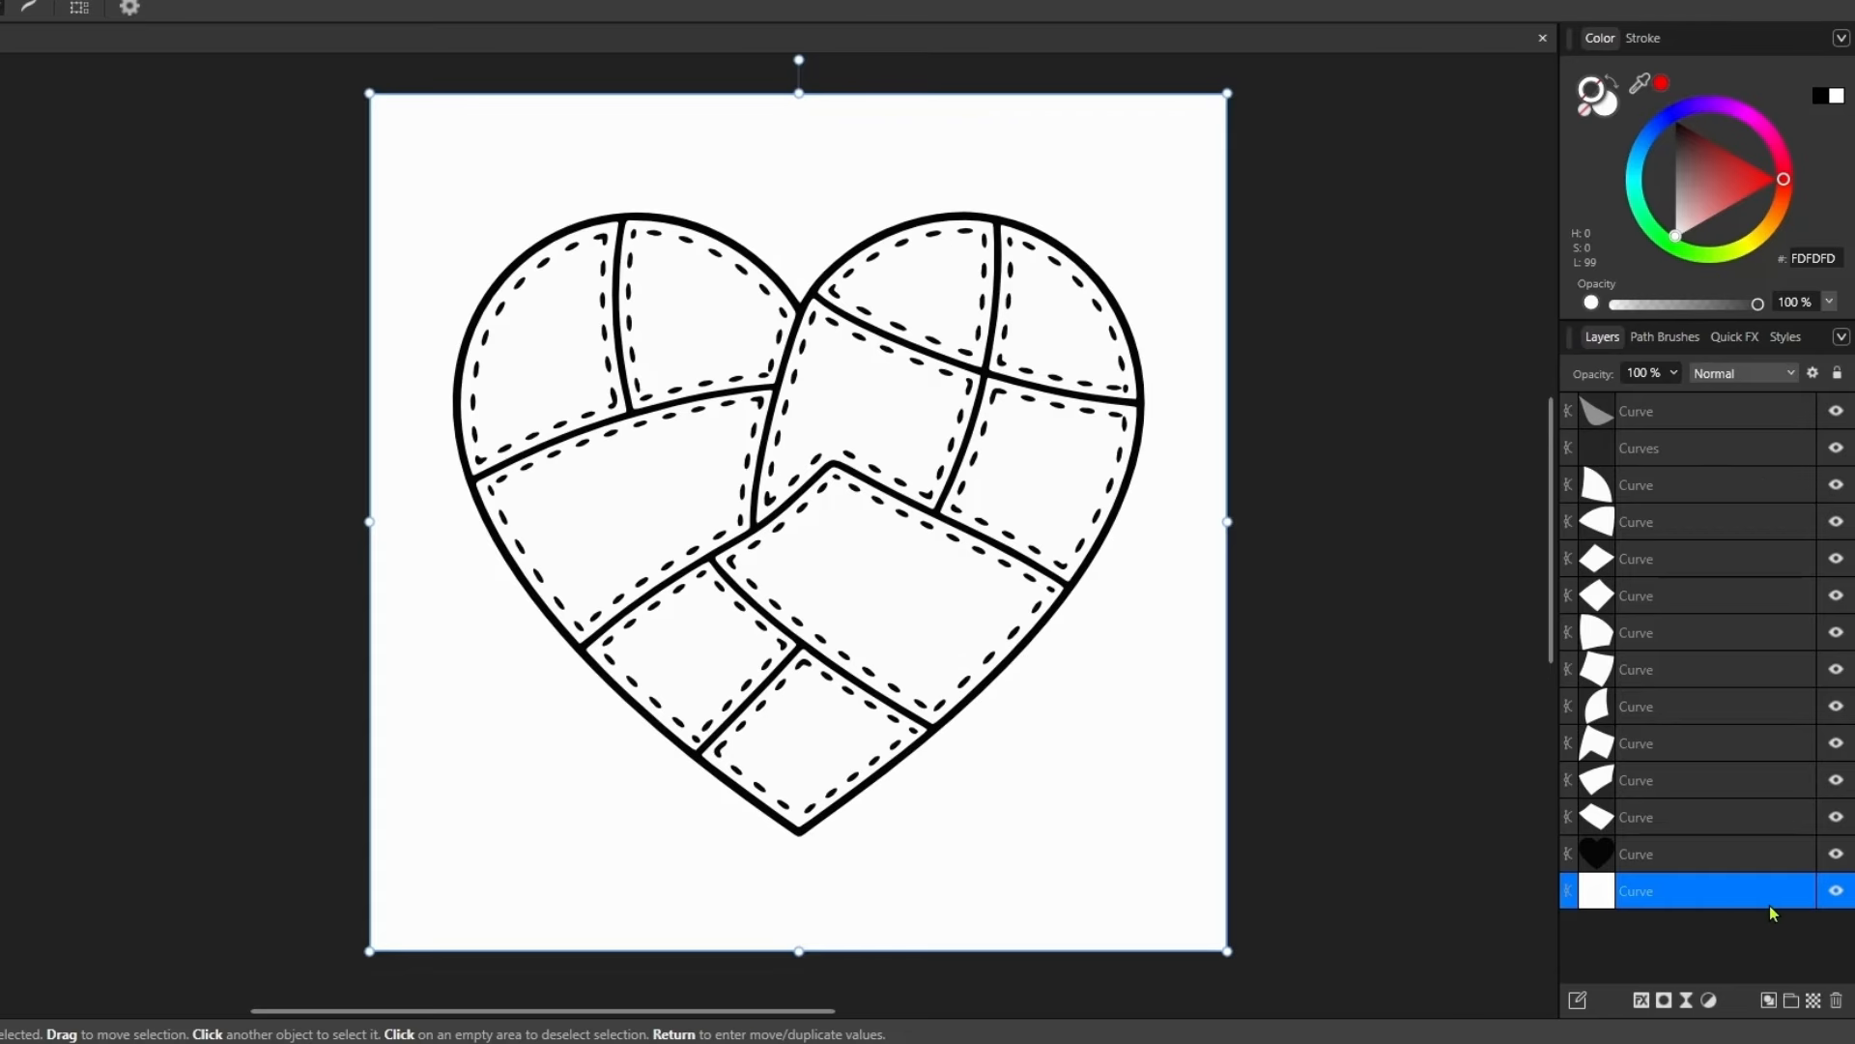
pyautogui.click(1836, 1001)
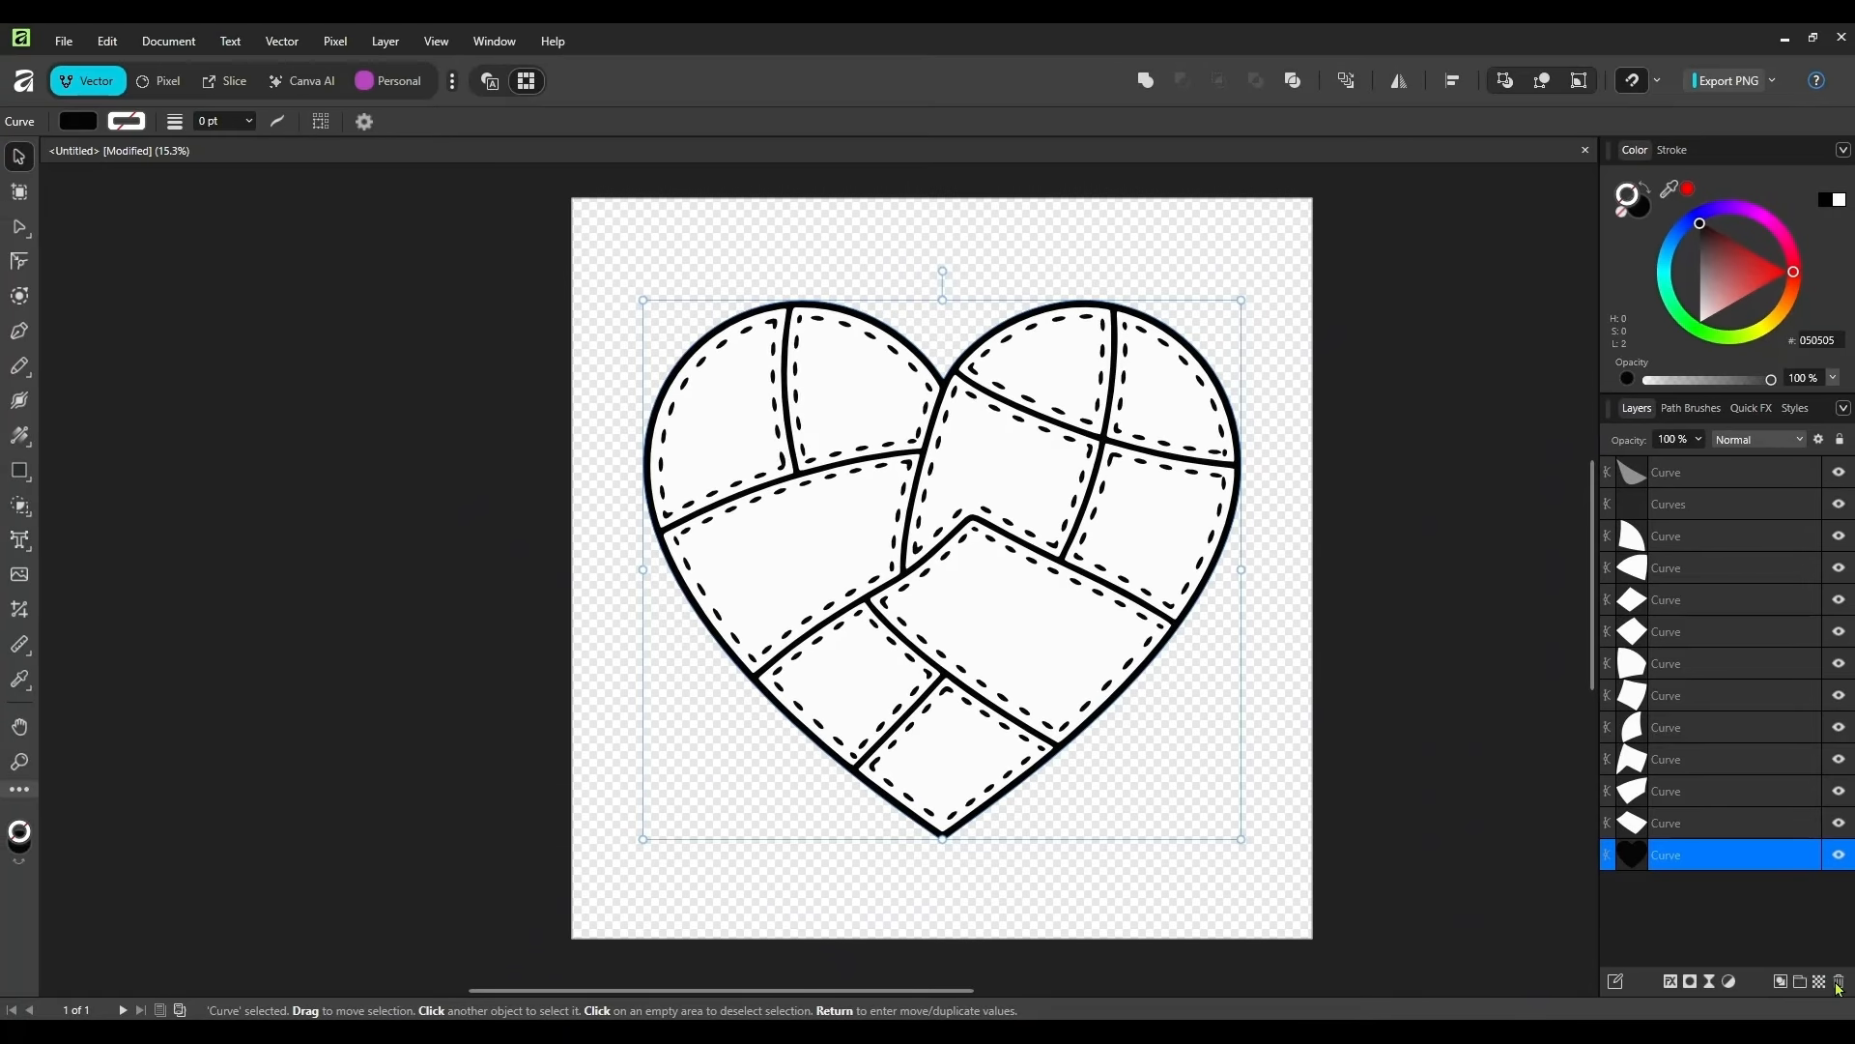
# - Hide the tiny grey curve near the heart's centre and clear the selection
pyautogui.click(1633, 484)
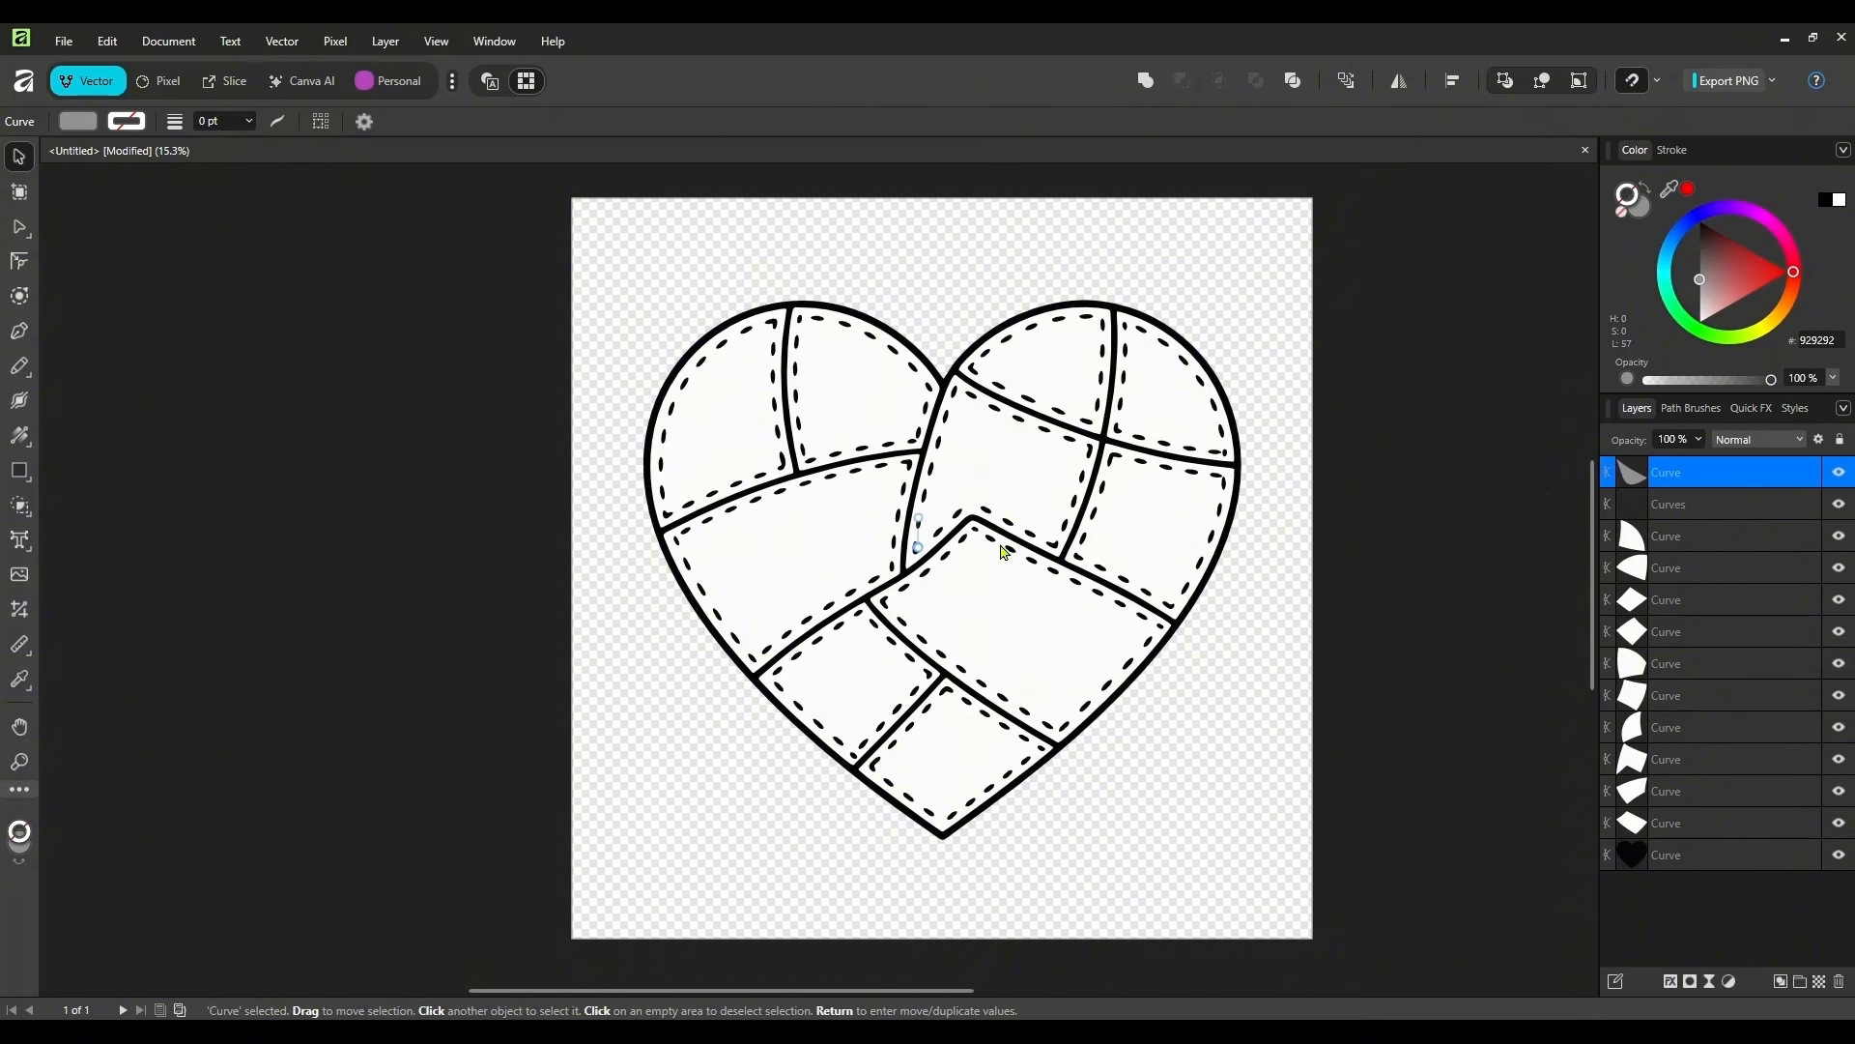
pyautogui.scroll(3, 1000, 547)
pyautogui.scroll(-2, 1000, 547)
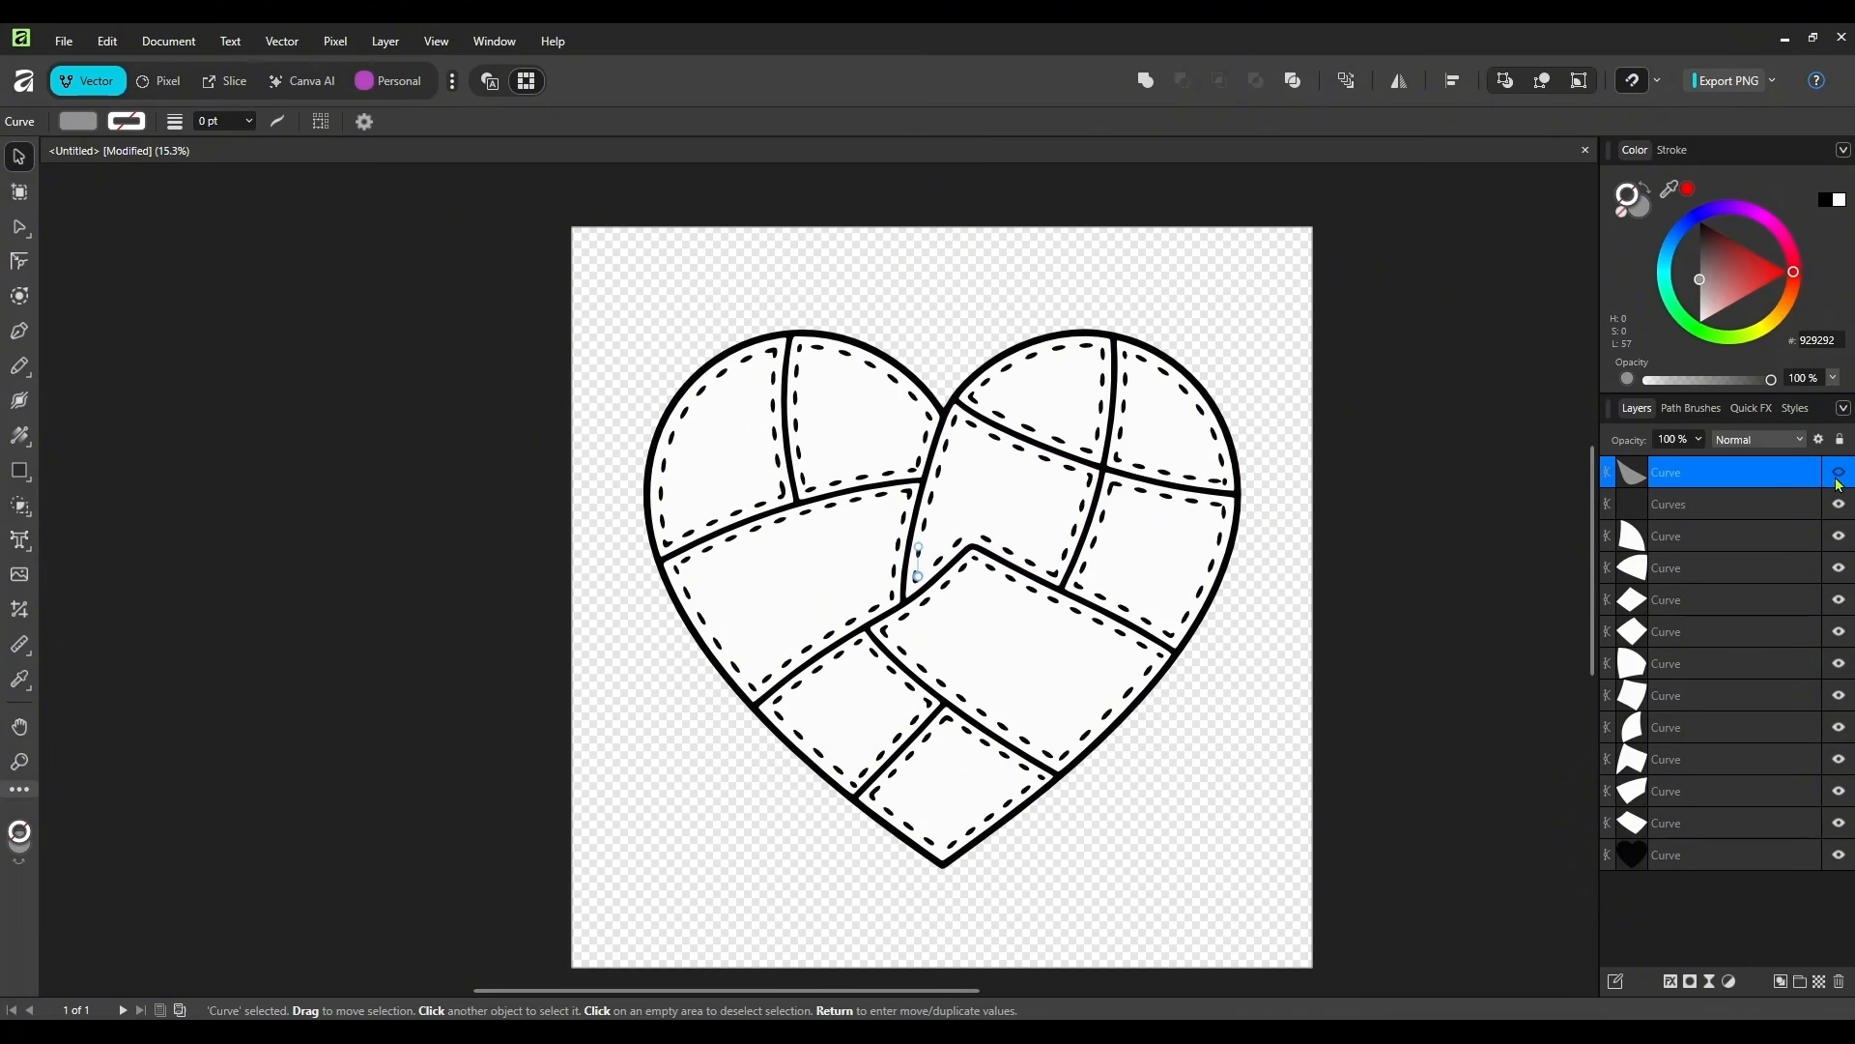
pyautogui.click(1339, 502)
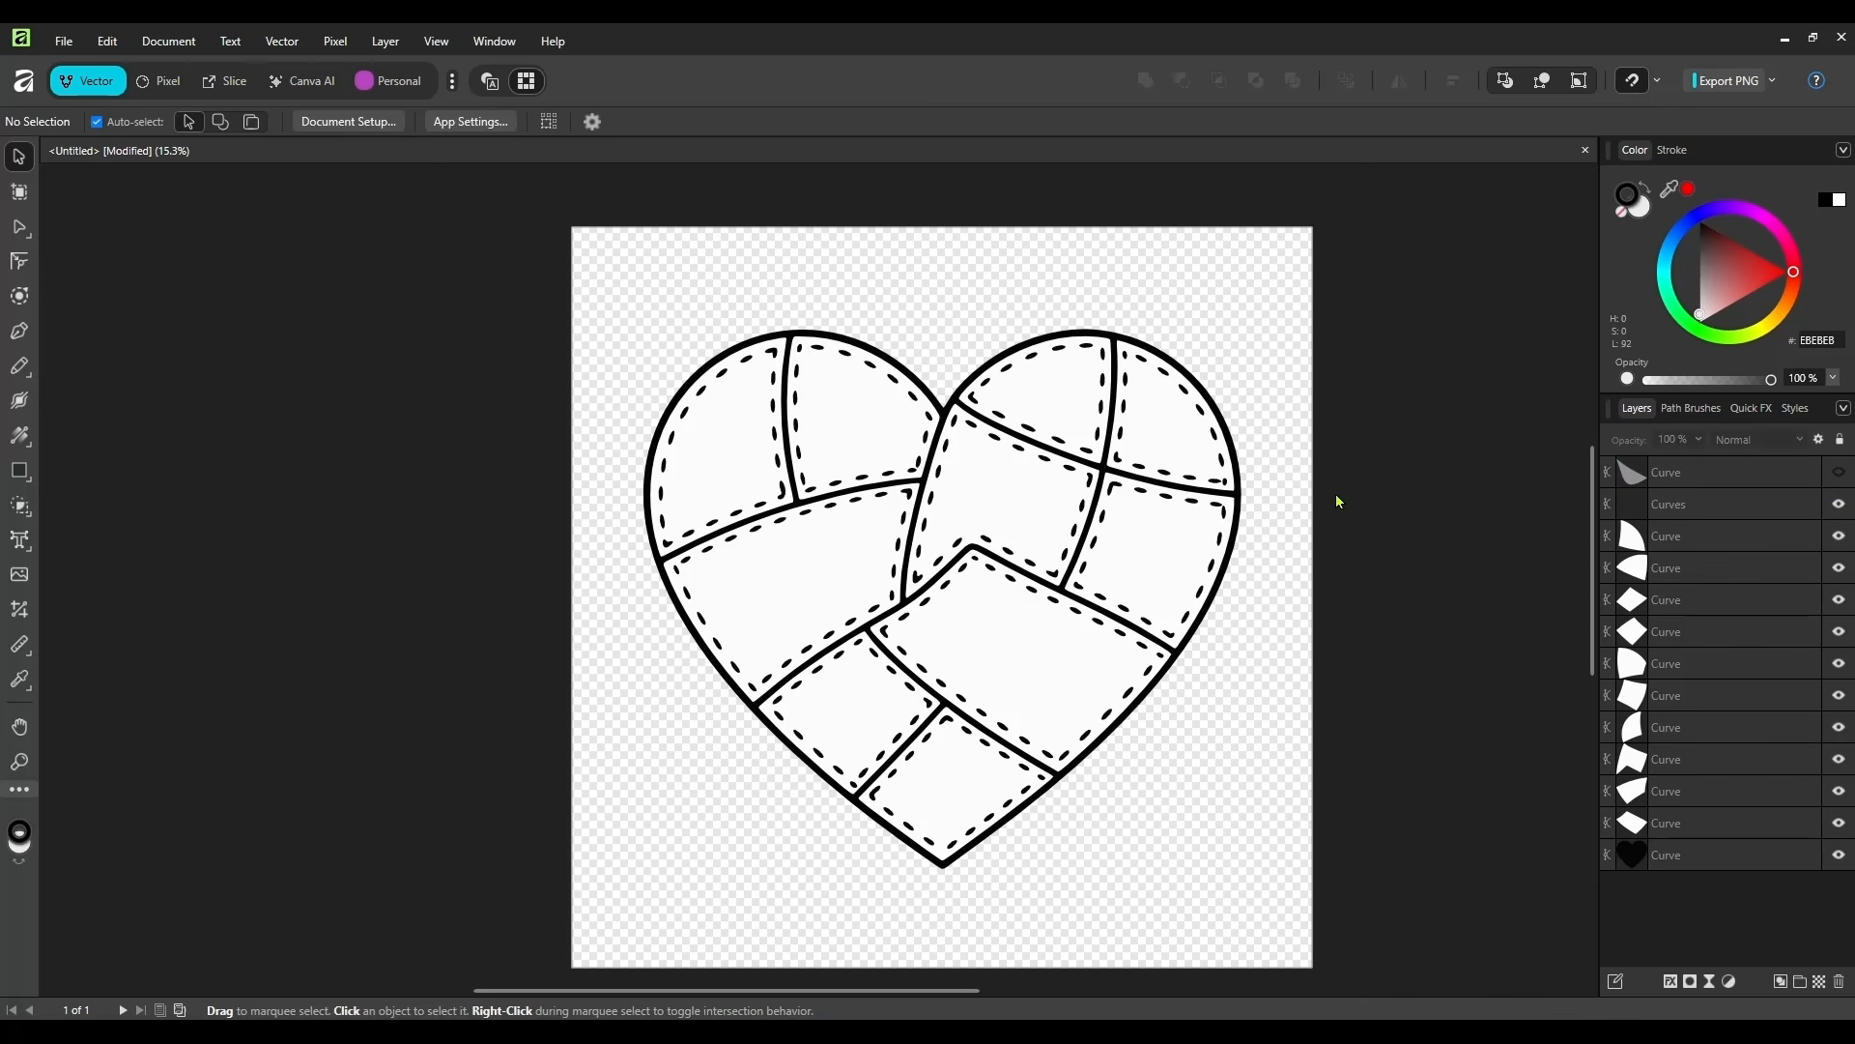
# - Delete the hidden grey curve and toggle the visibility of the merged stitches to check them, leaving them shown
pyautogui.click(1714, 481)
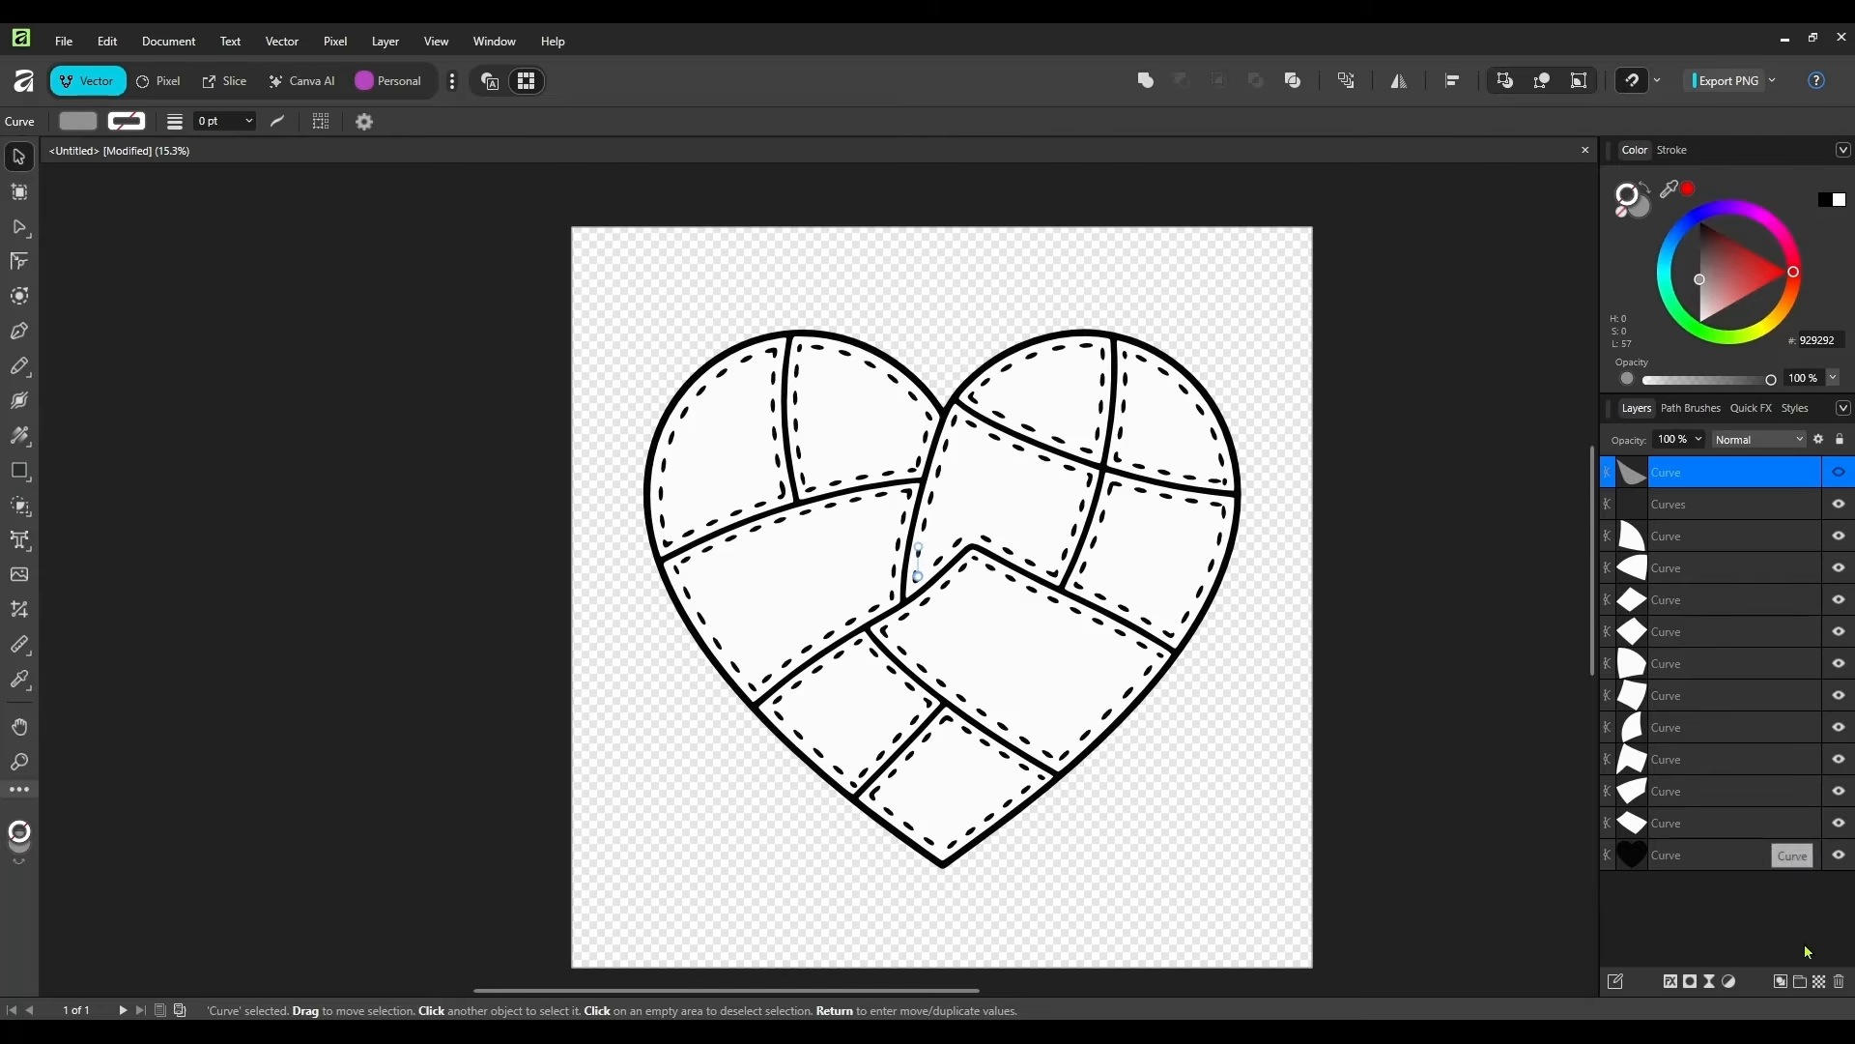
pyautogui.click(1840, 984)
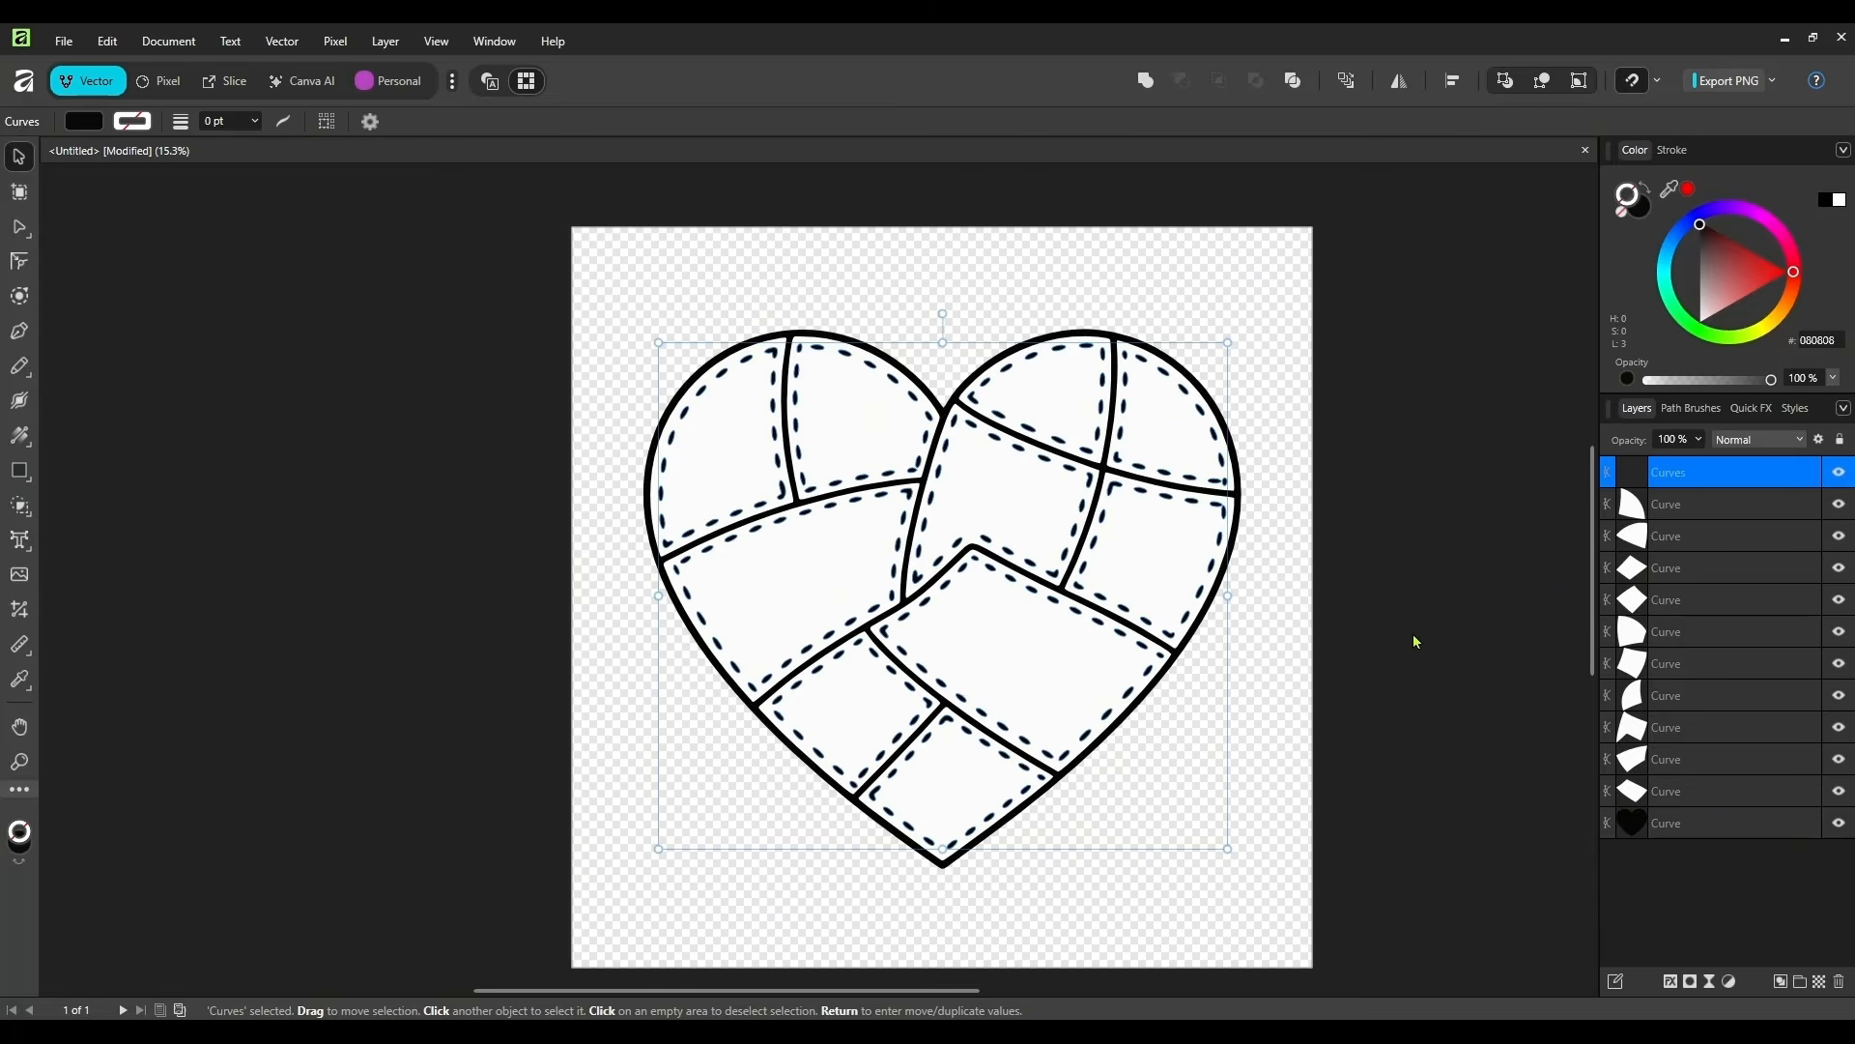
pyautogui.click(1840, 476)
pyautogui.click(1840, 476)
pyautogui.click(1840, 475)
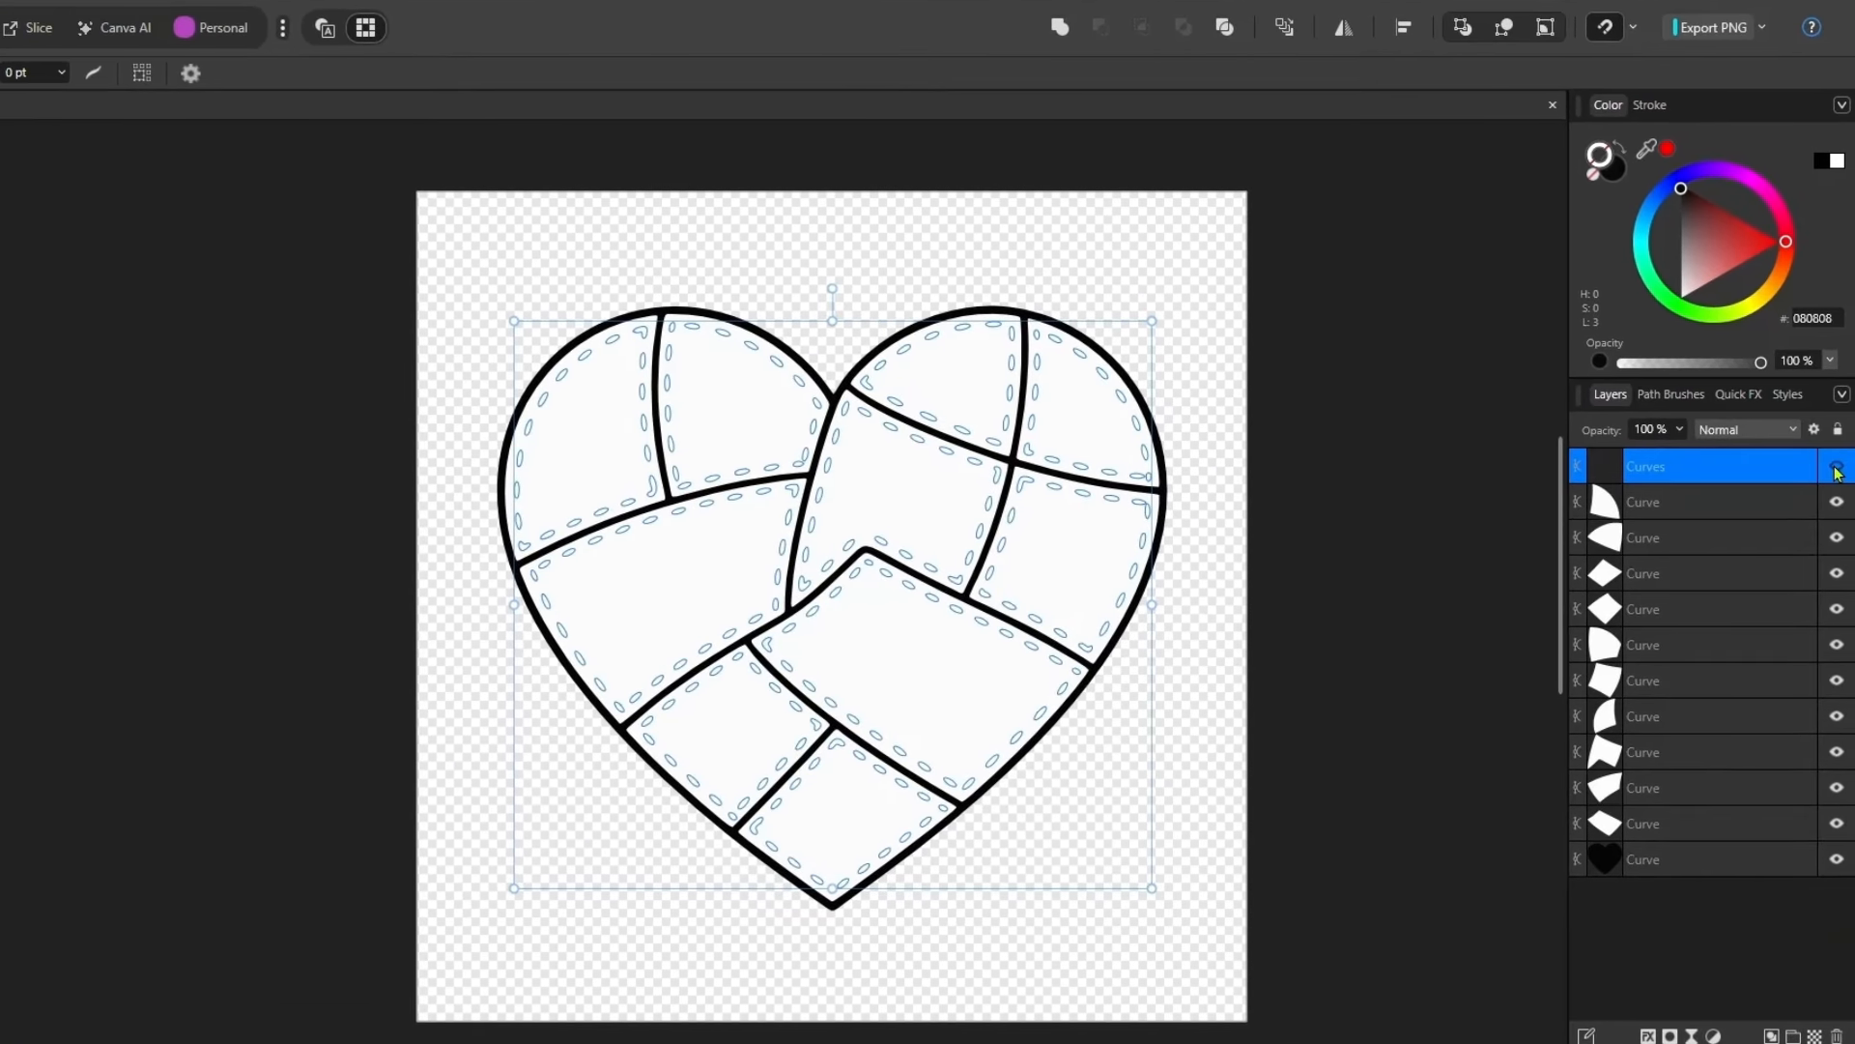
pyautogui.click(1837, 472)
pyautogui.click(1440, 558)
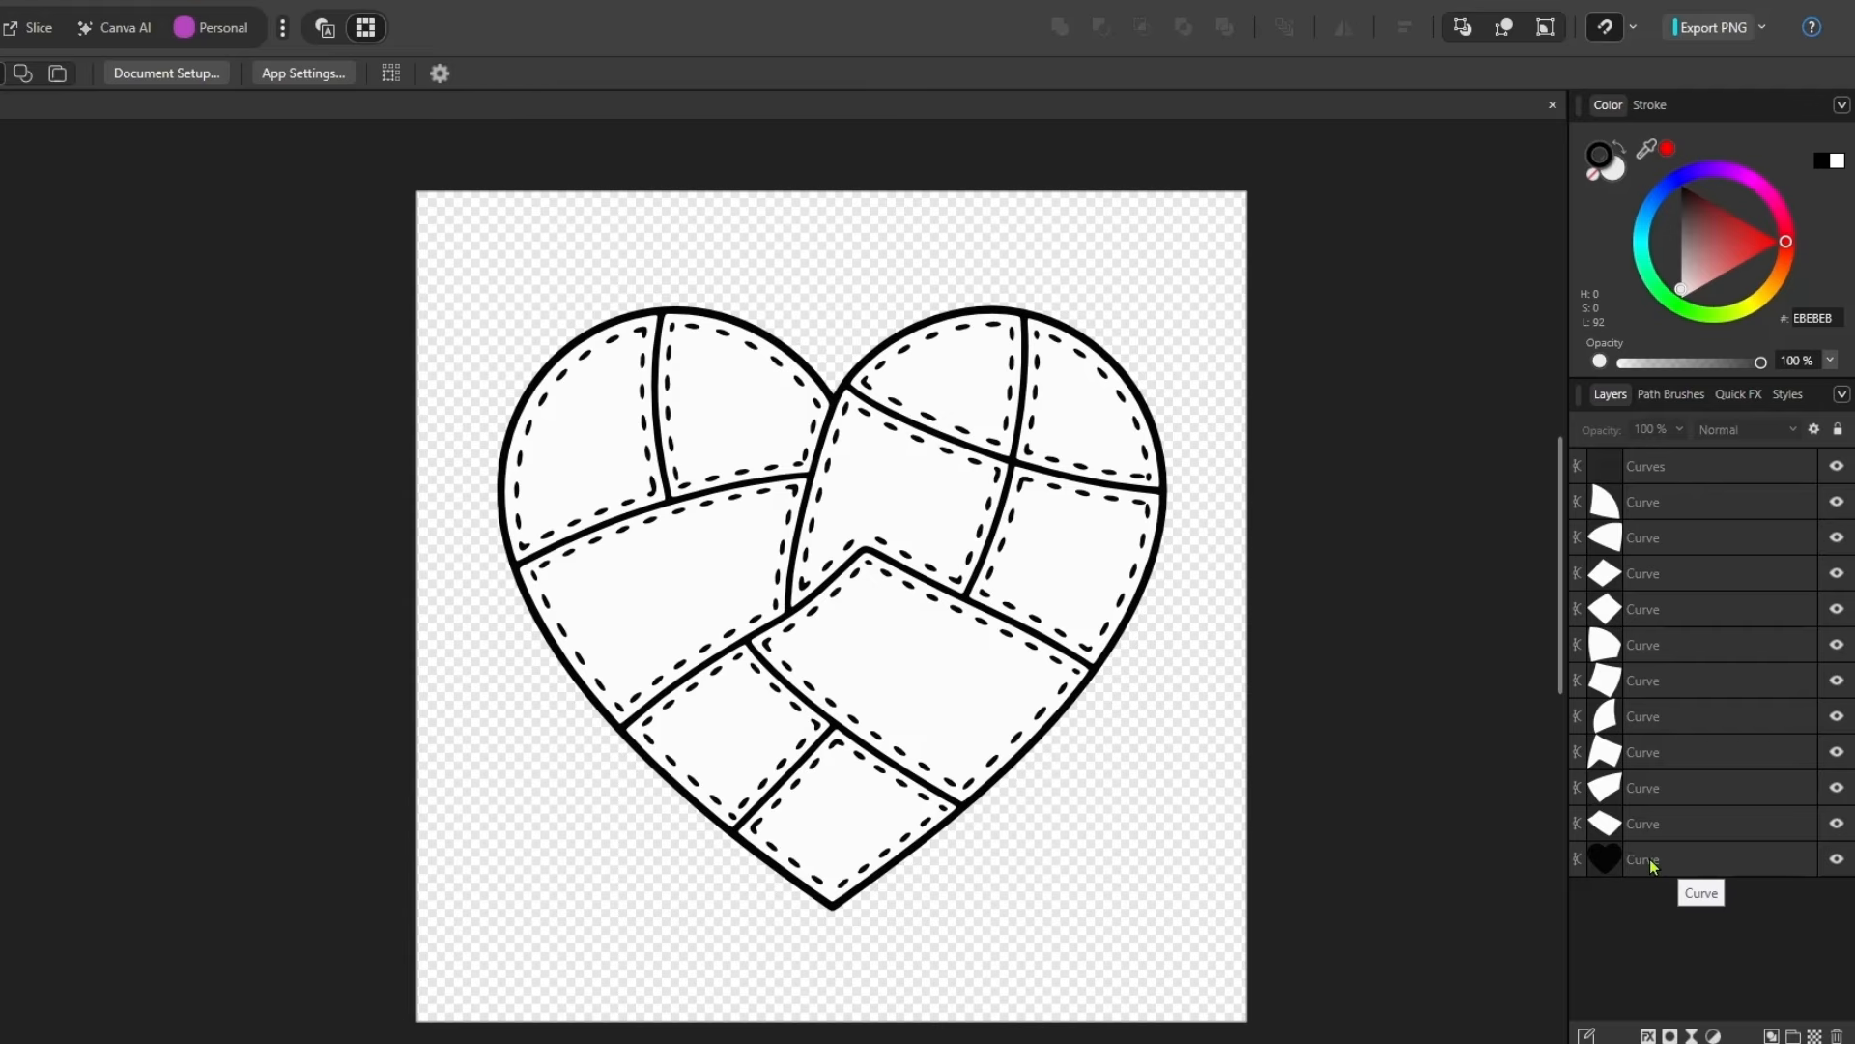
# - Select individual patch curves and the merged stitches to examine which part of the heart each one covers
pyautogui.click(1657, 824)
pyautogui.click(1662, 787)
pyautogui.click(1662, 752)
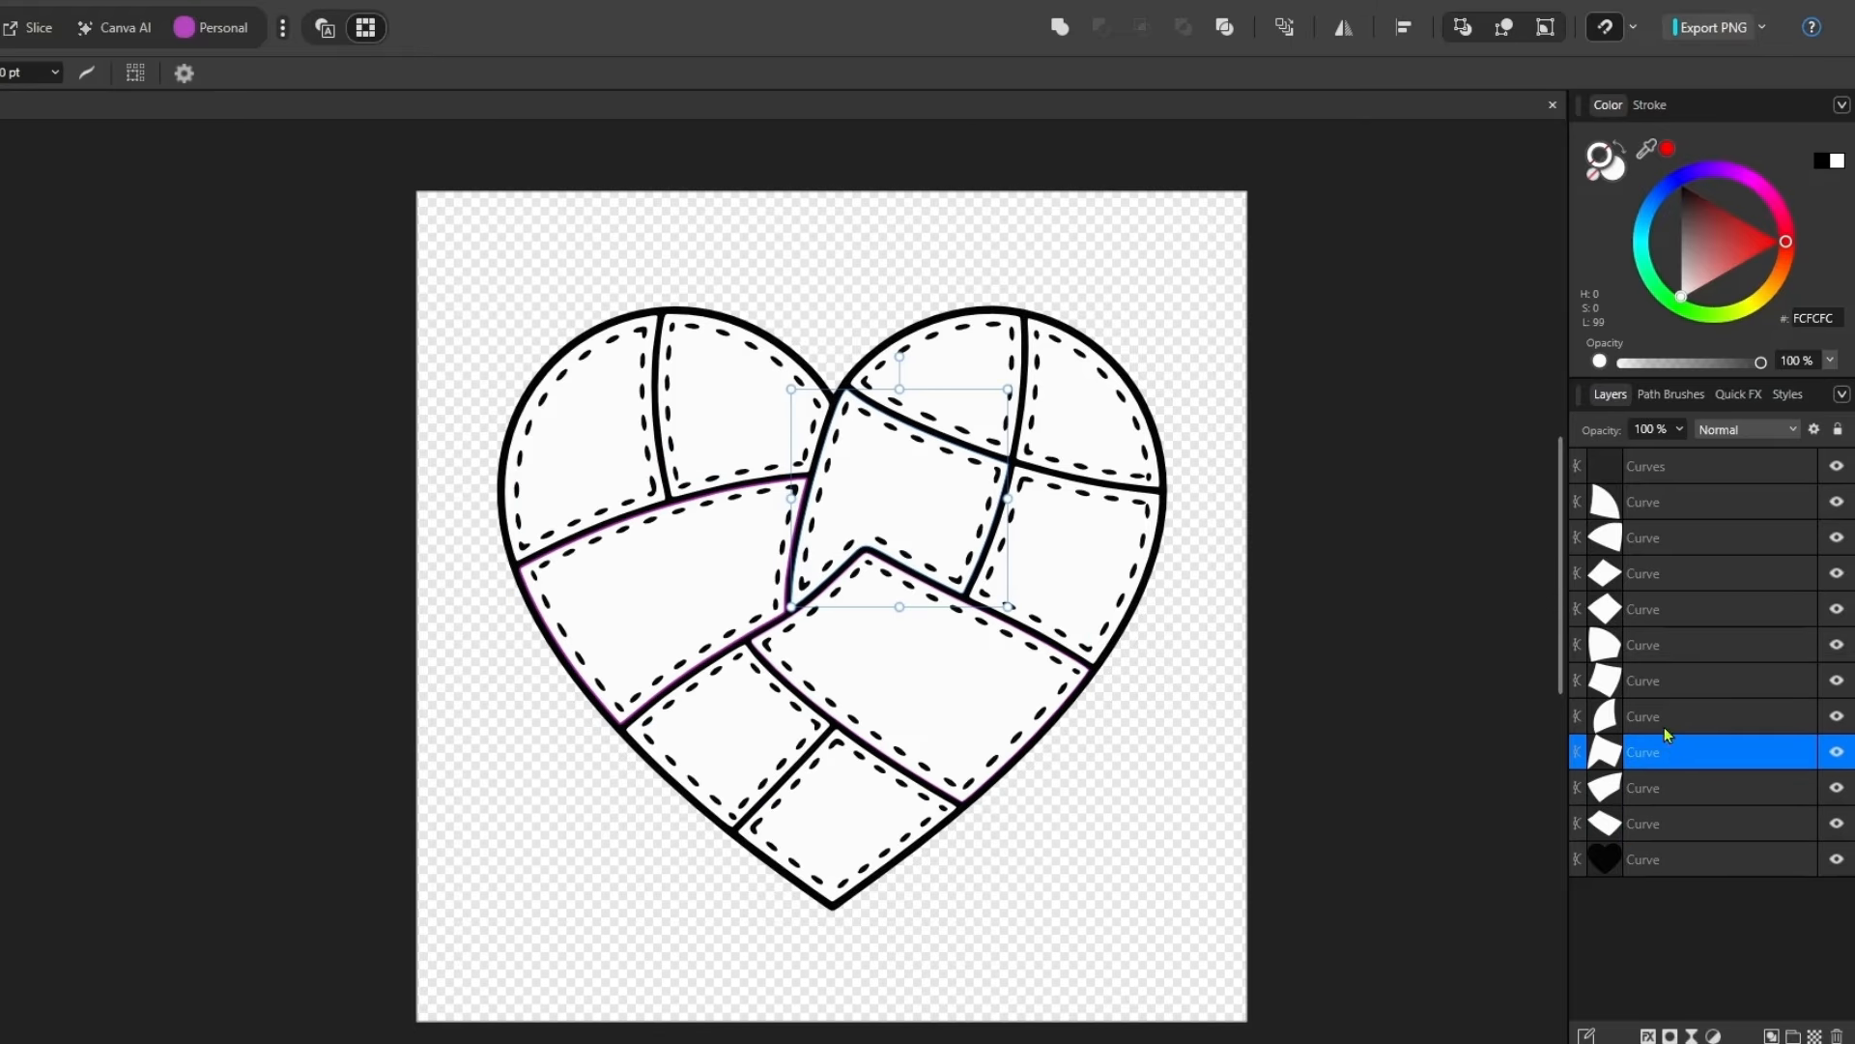
pyautogui.click(1664, 609)
pyautogui.click(1668, 573)
pyautogui.click(1673, 542)
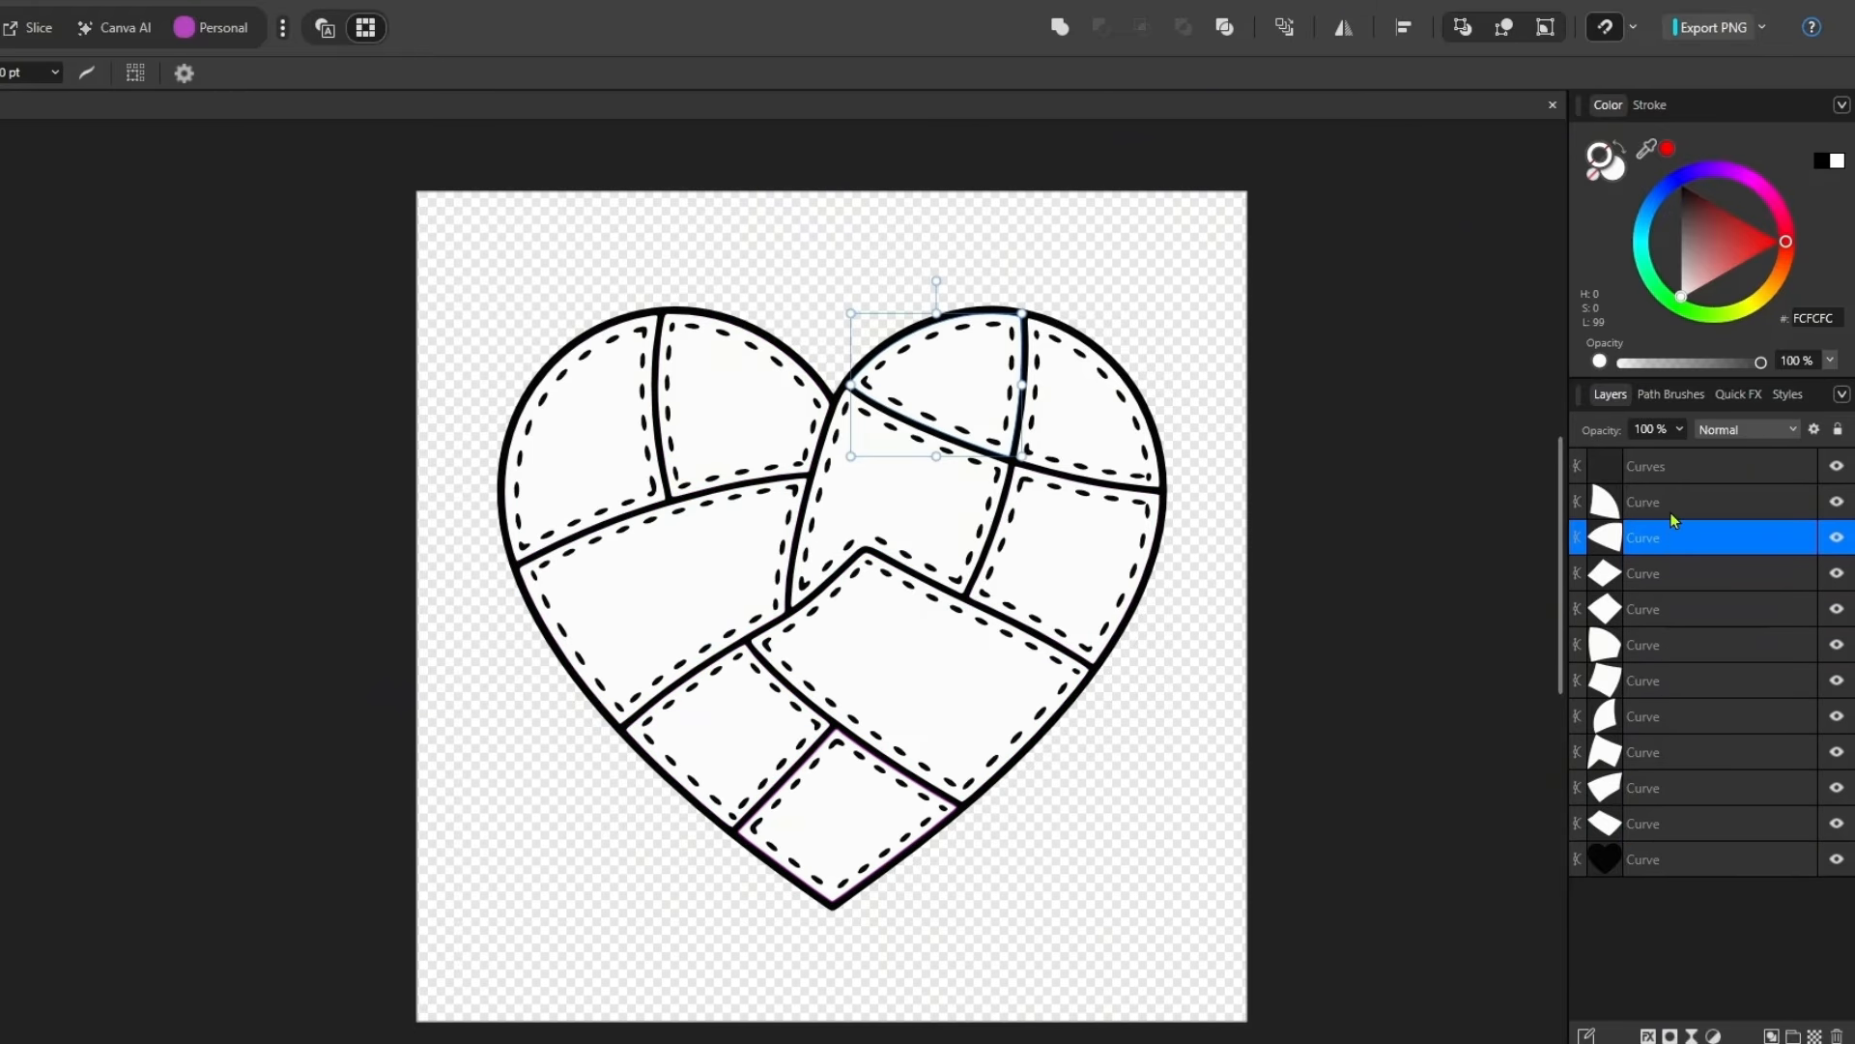
pyautogui.click(1671, 507)
pyautogui.click(1353, 647)
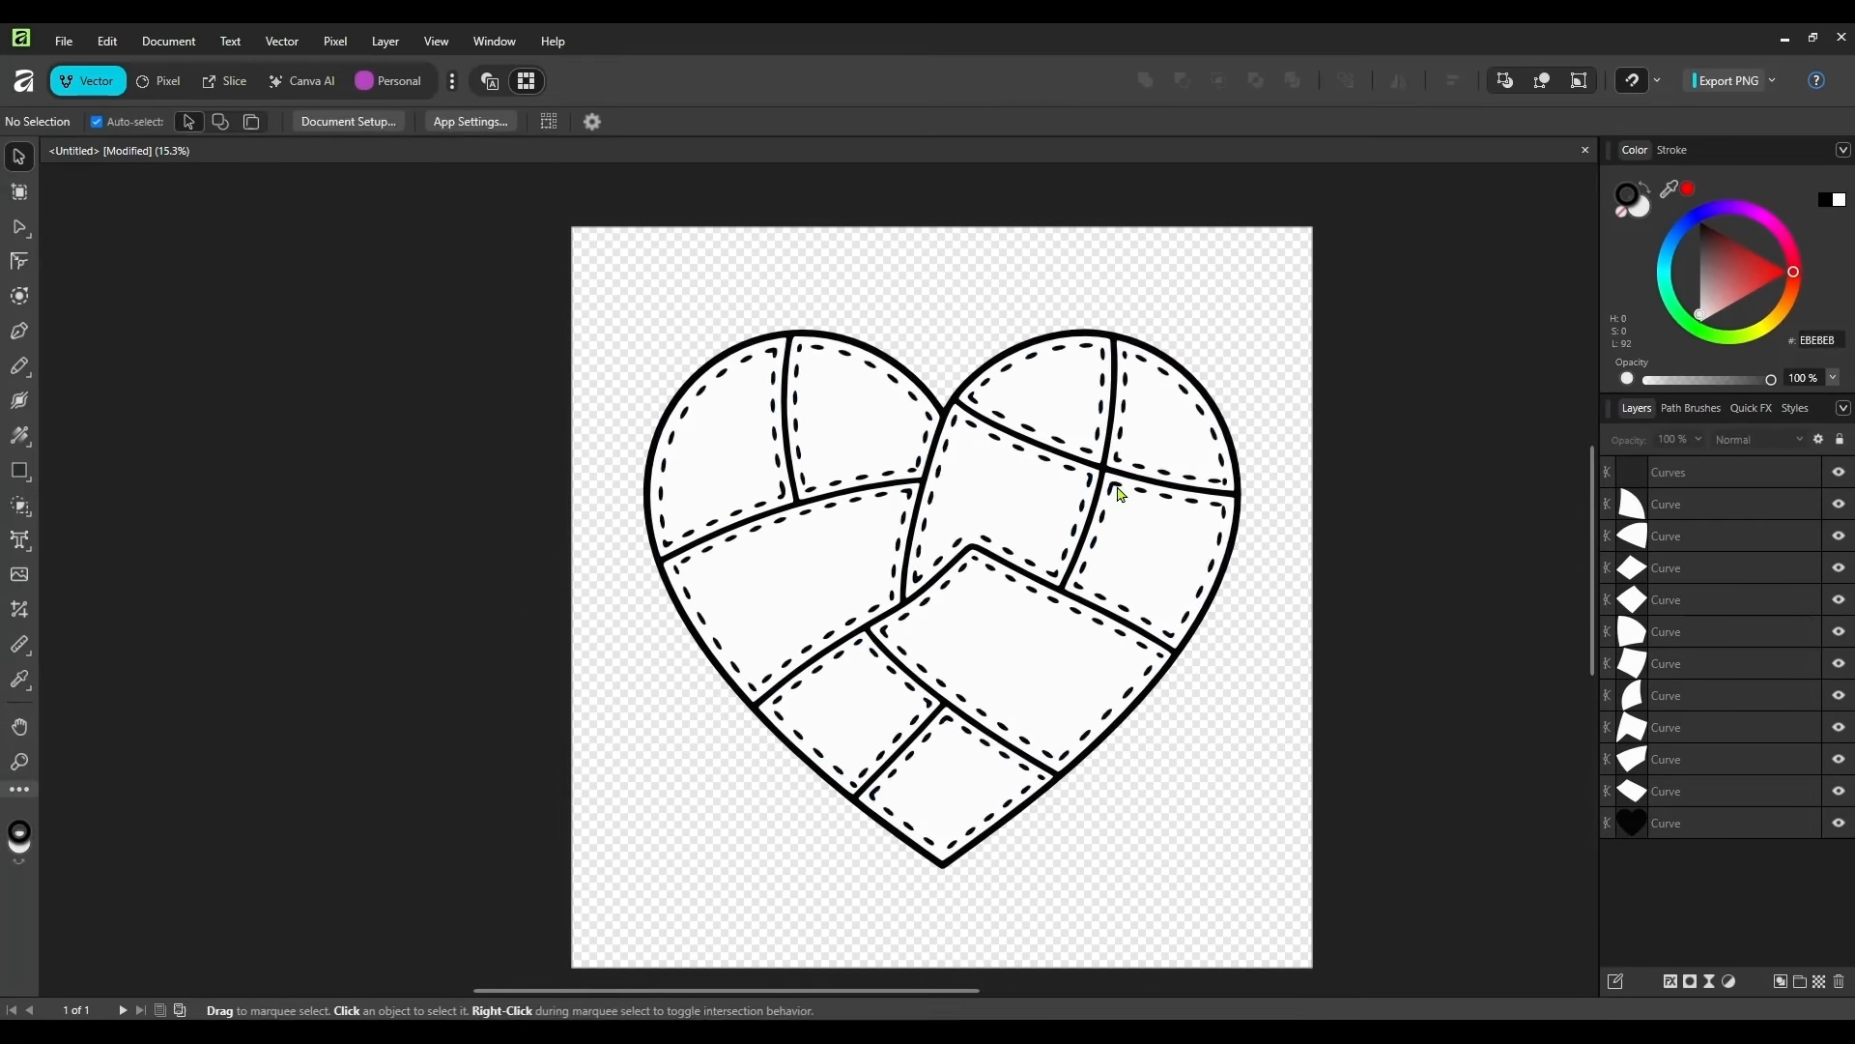
pyautogui.click(1044, 491)
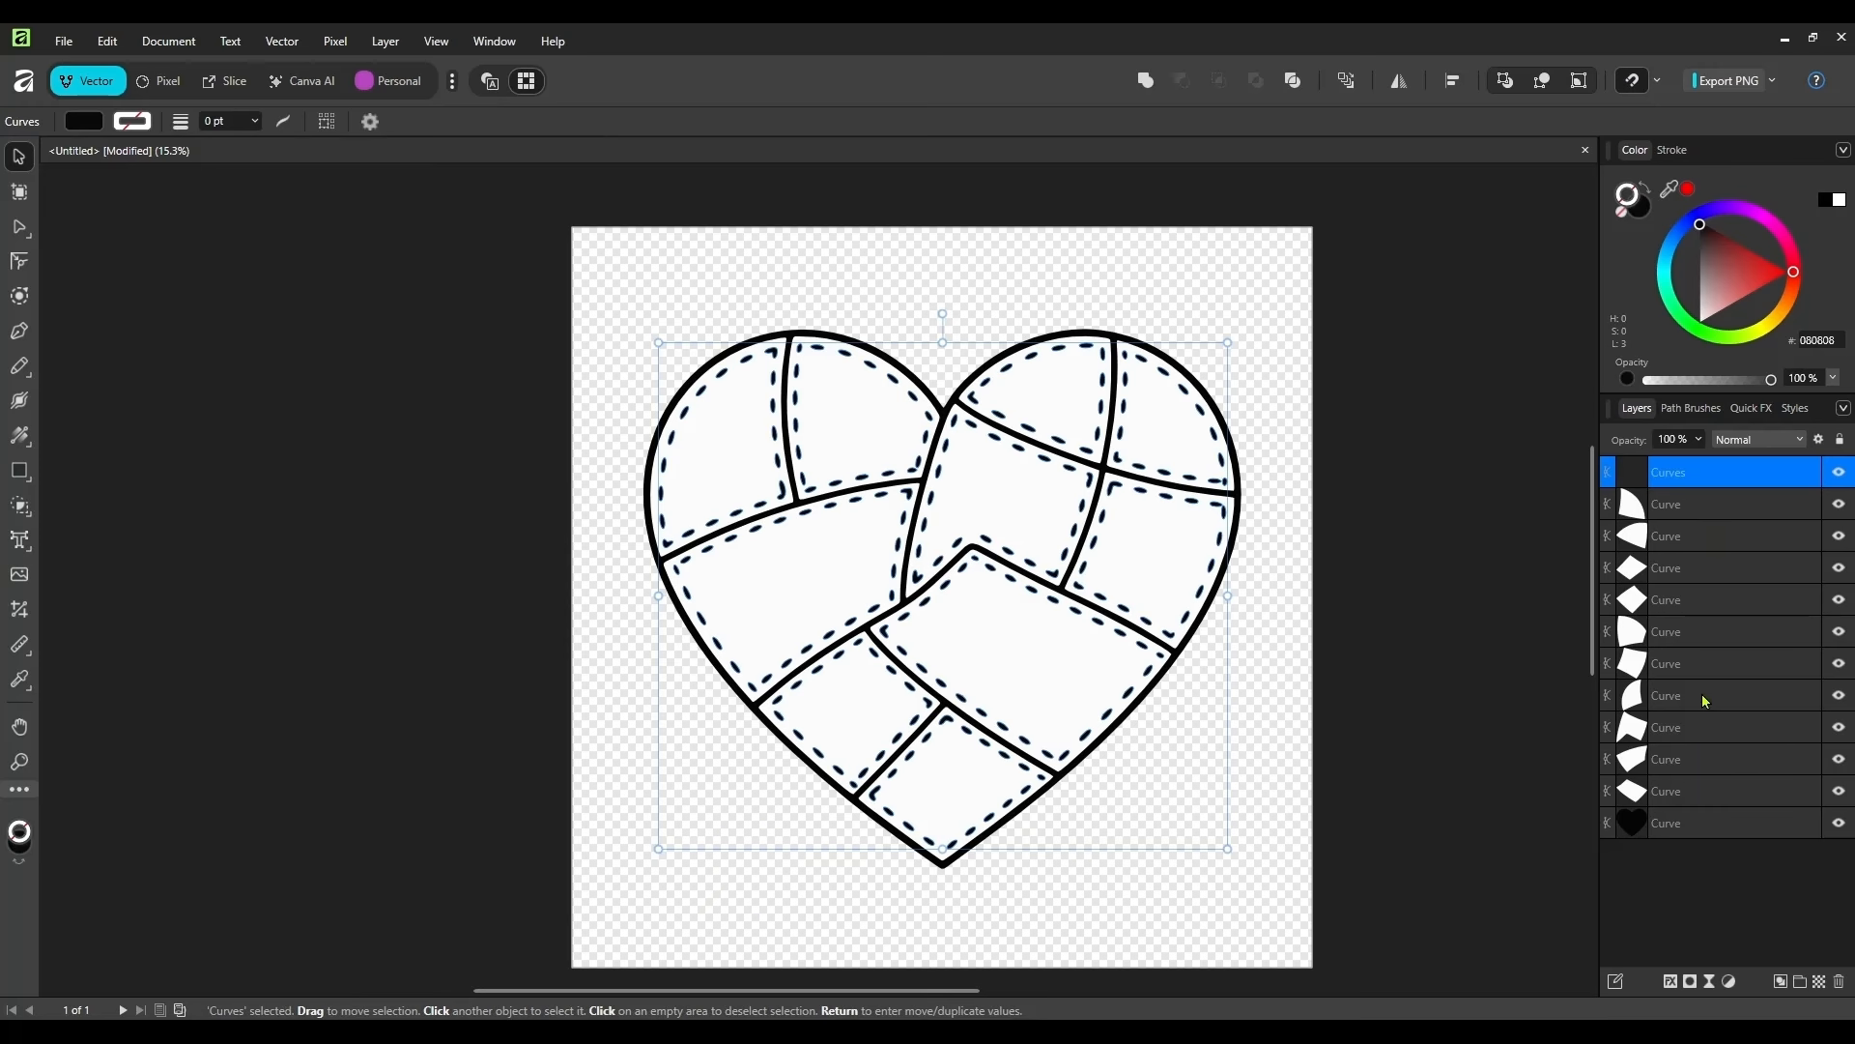
pyautogui.click(1689, 881)
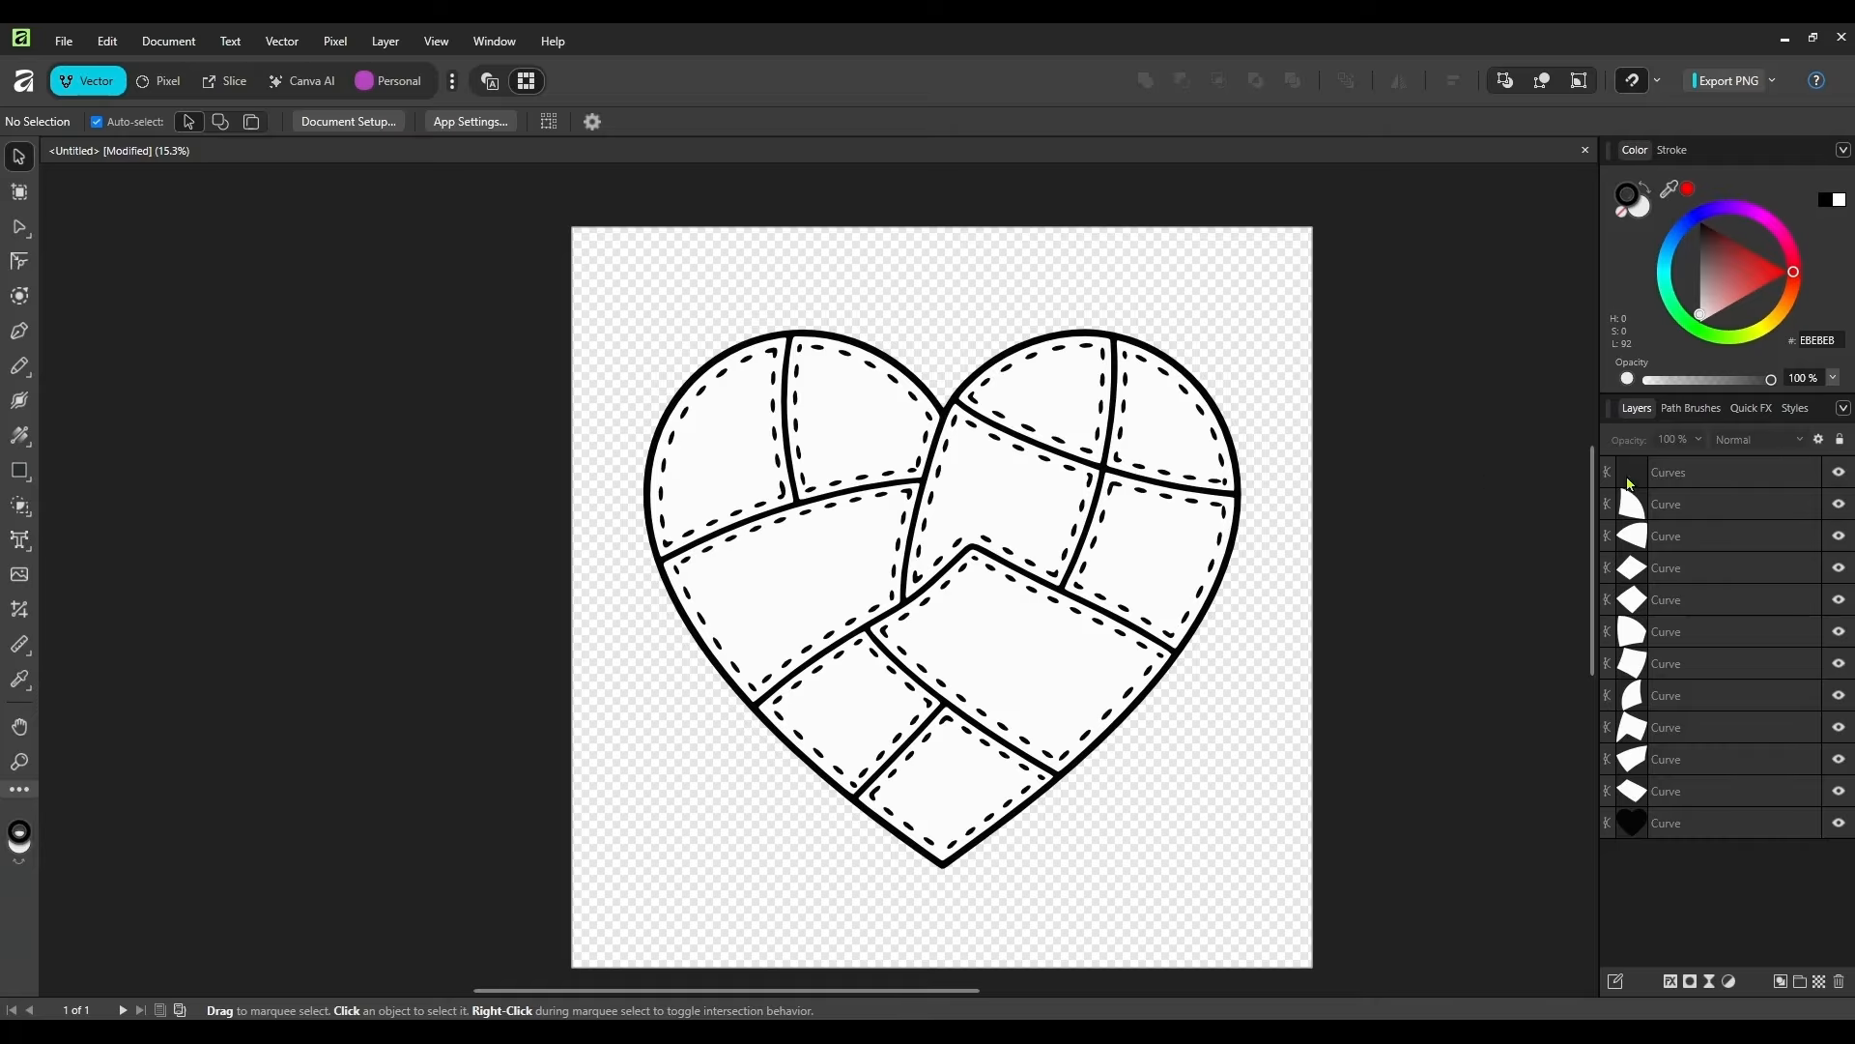
# - Activate the Vector Flood Fill Tool and set its bitmap fill to the multicoloured splatter PNG from Downloads
pyautogui.click(1706, 506)
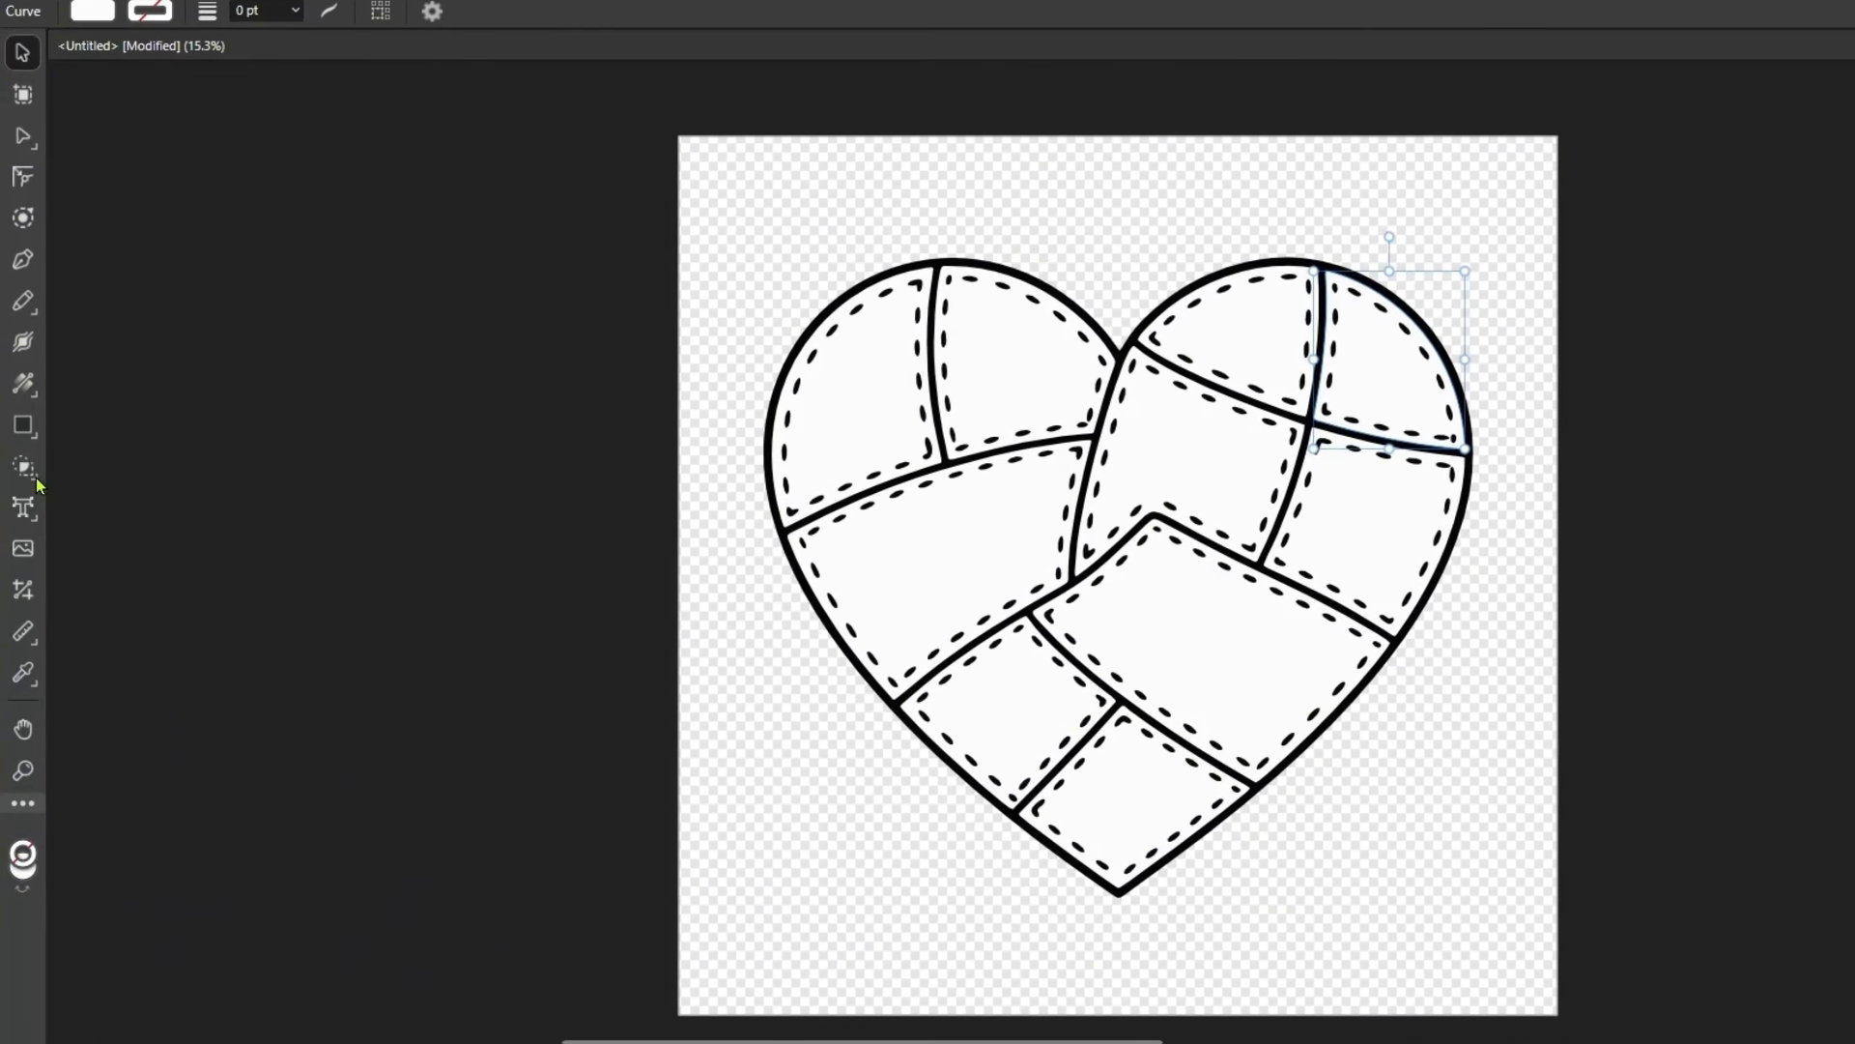
pyautogui.click(29, 515)
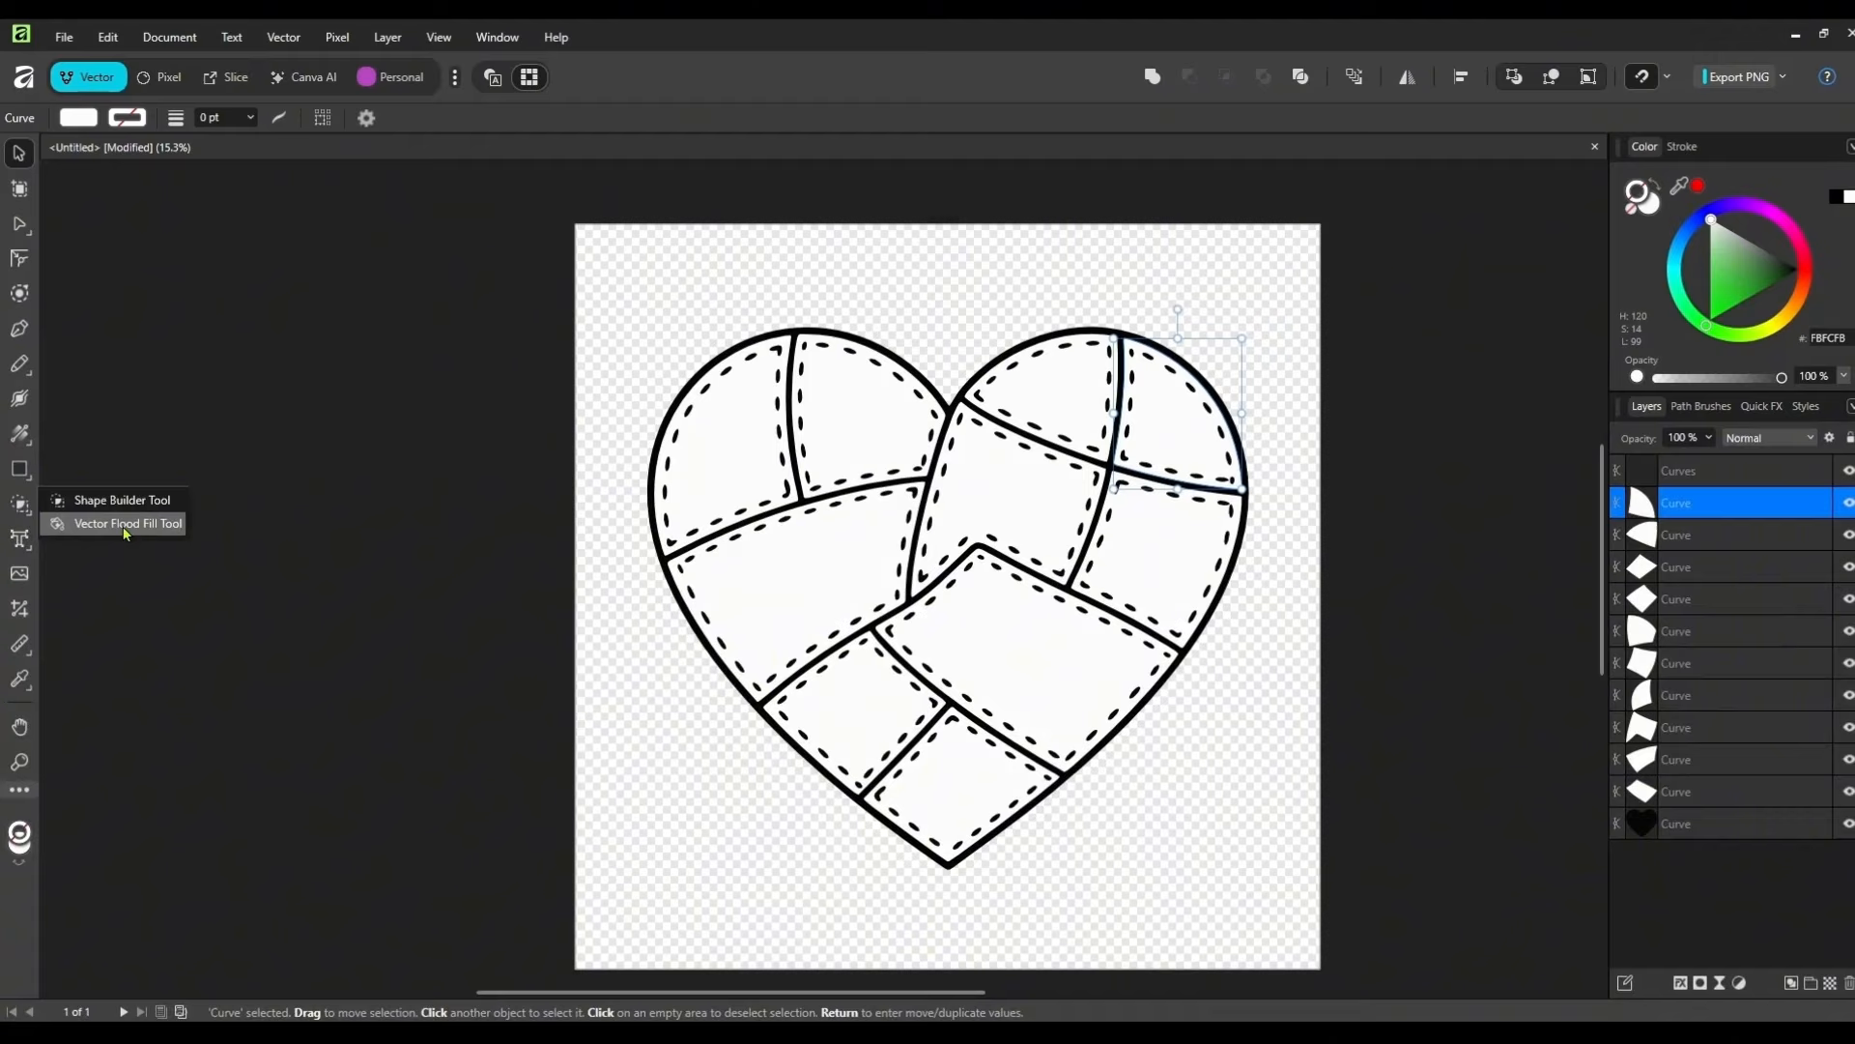
pyautogui.click(137, 511)
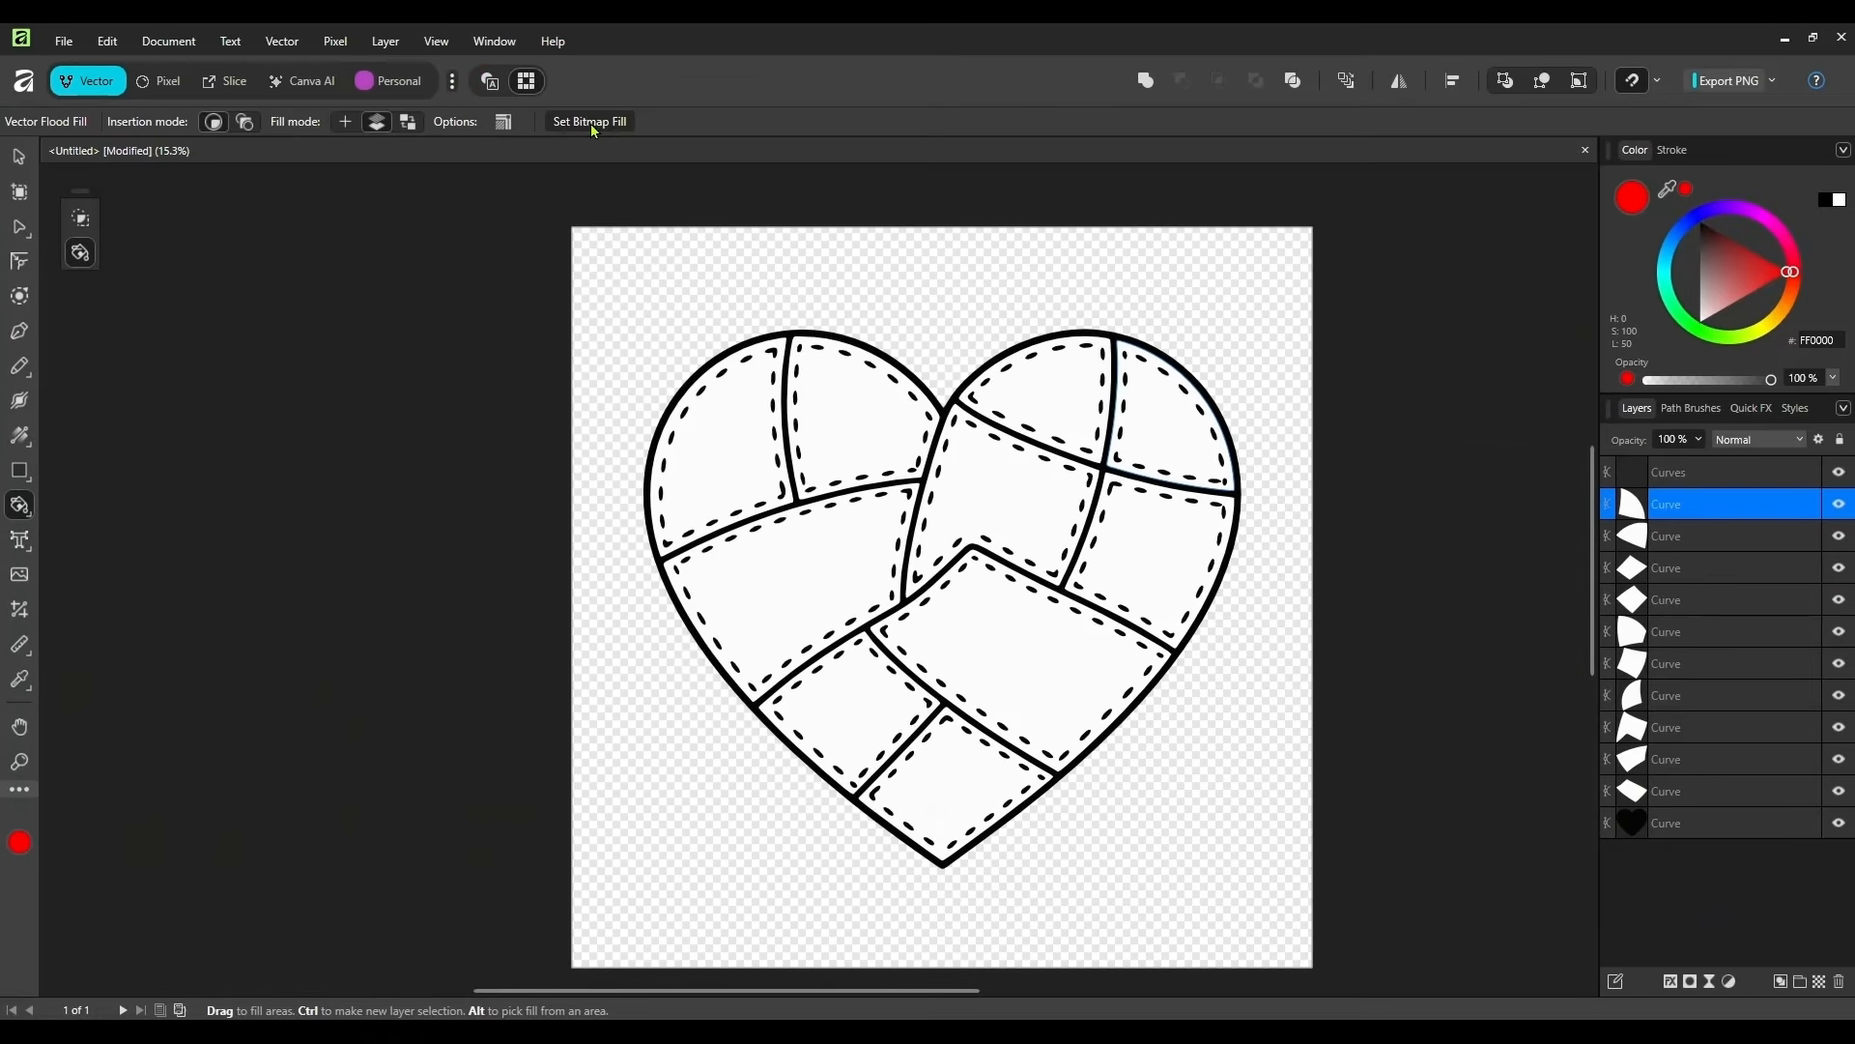
pyautogui.click(672, 140)
pyautogui.click(132, 214)
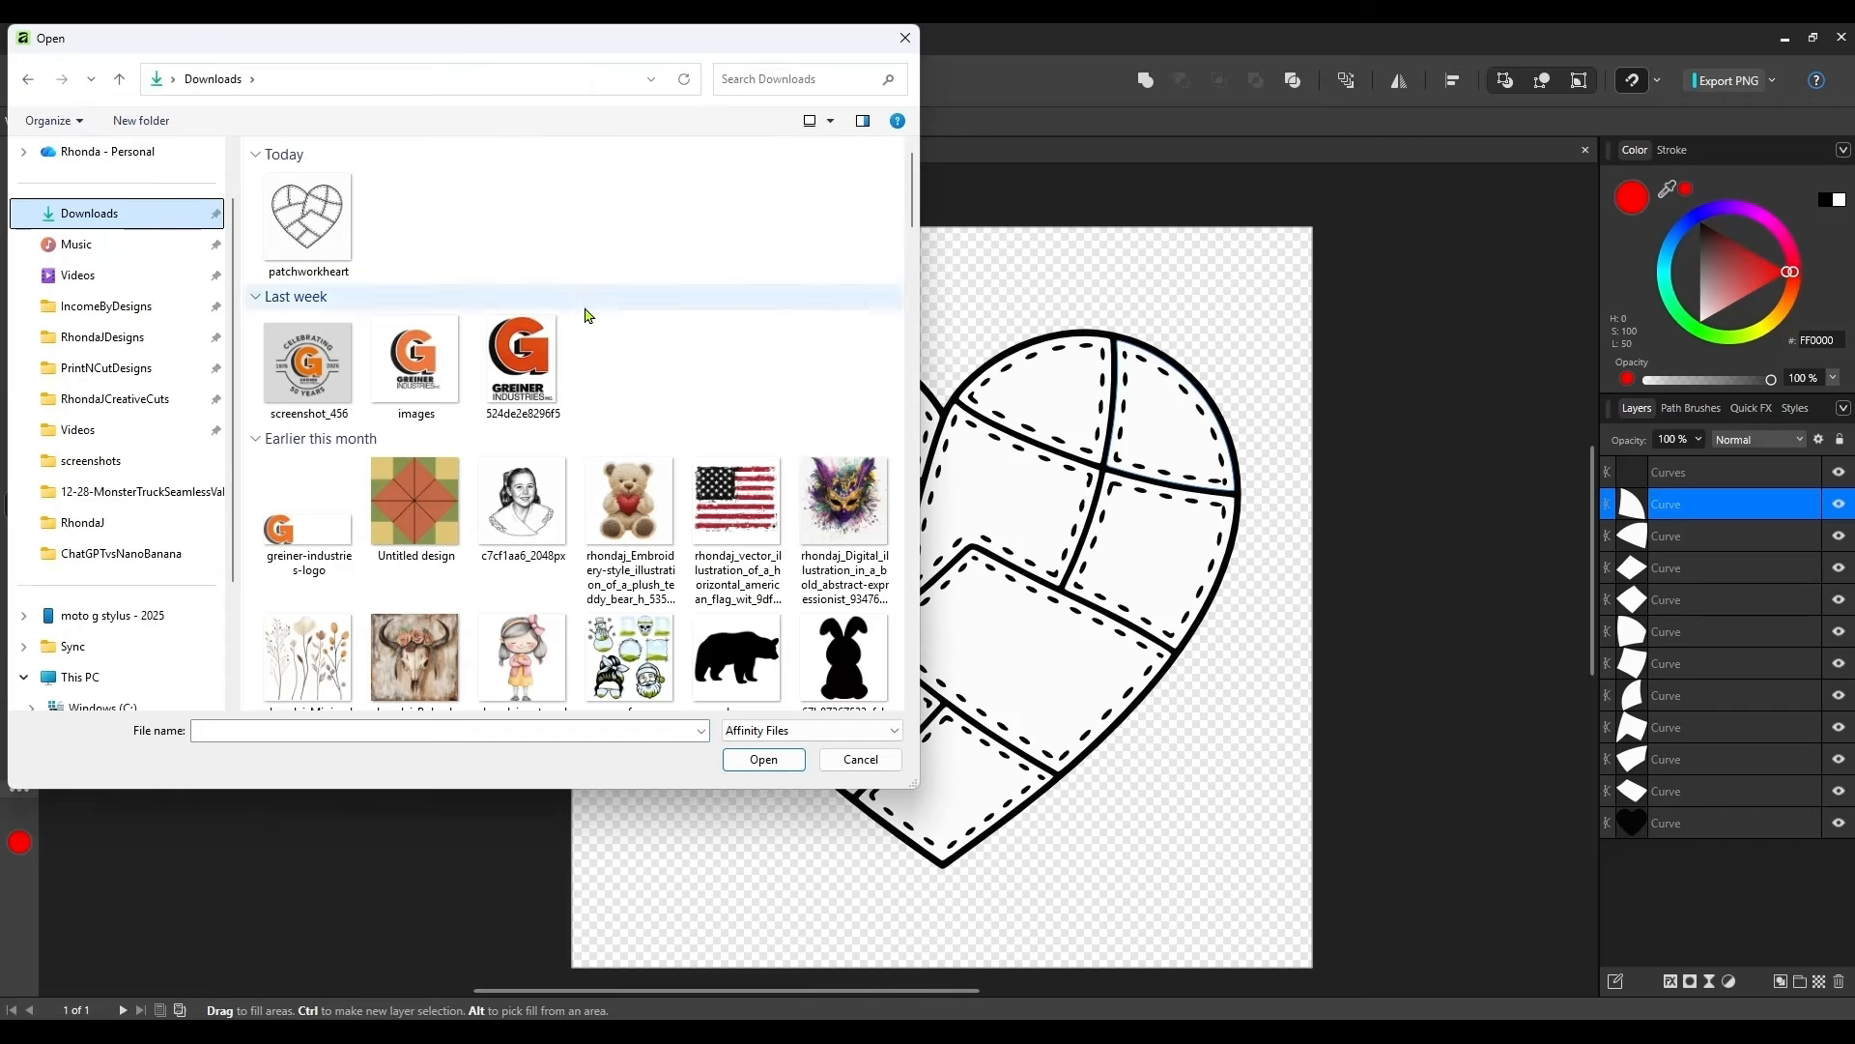
pyautogui.scroll(-5, 587, 367)
pyautogui.scroll(-10, 592, 417)
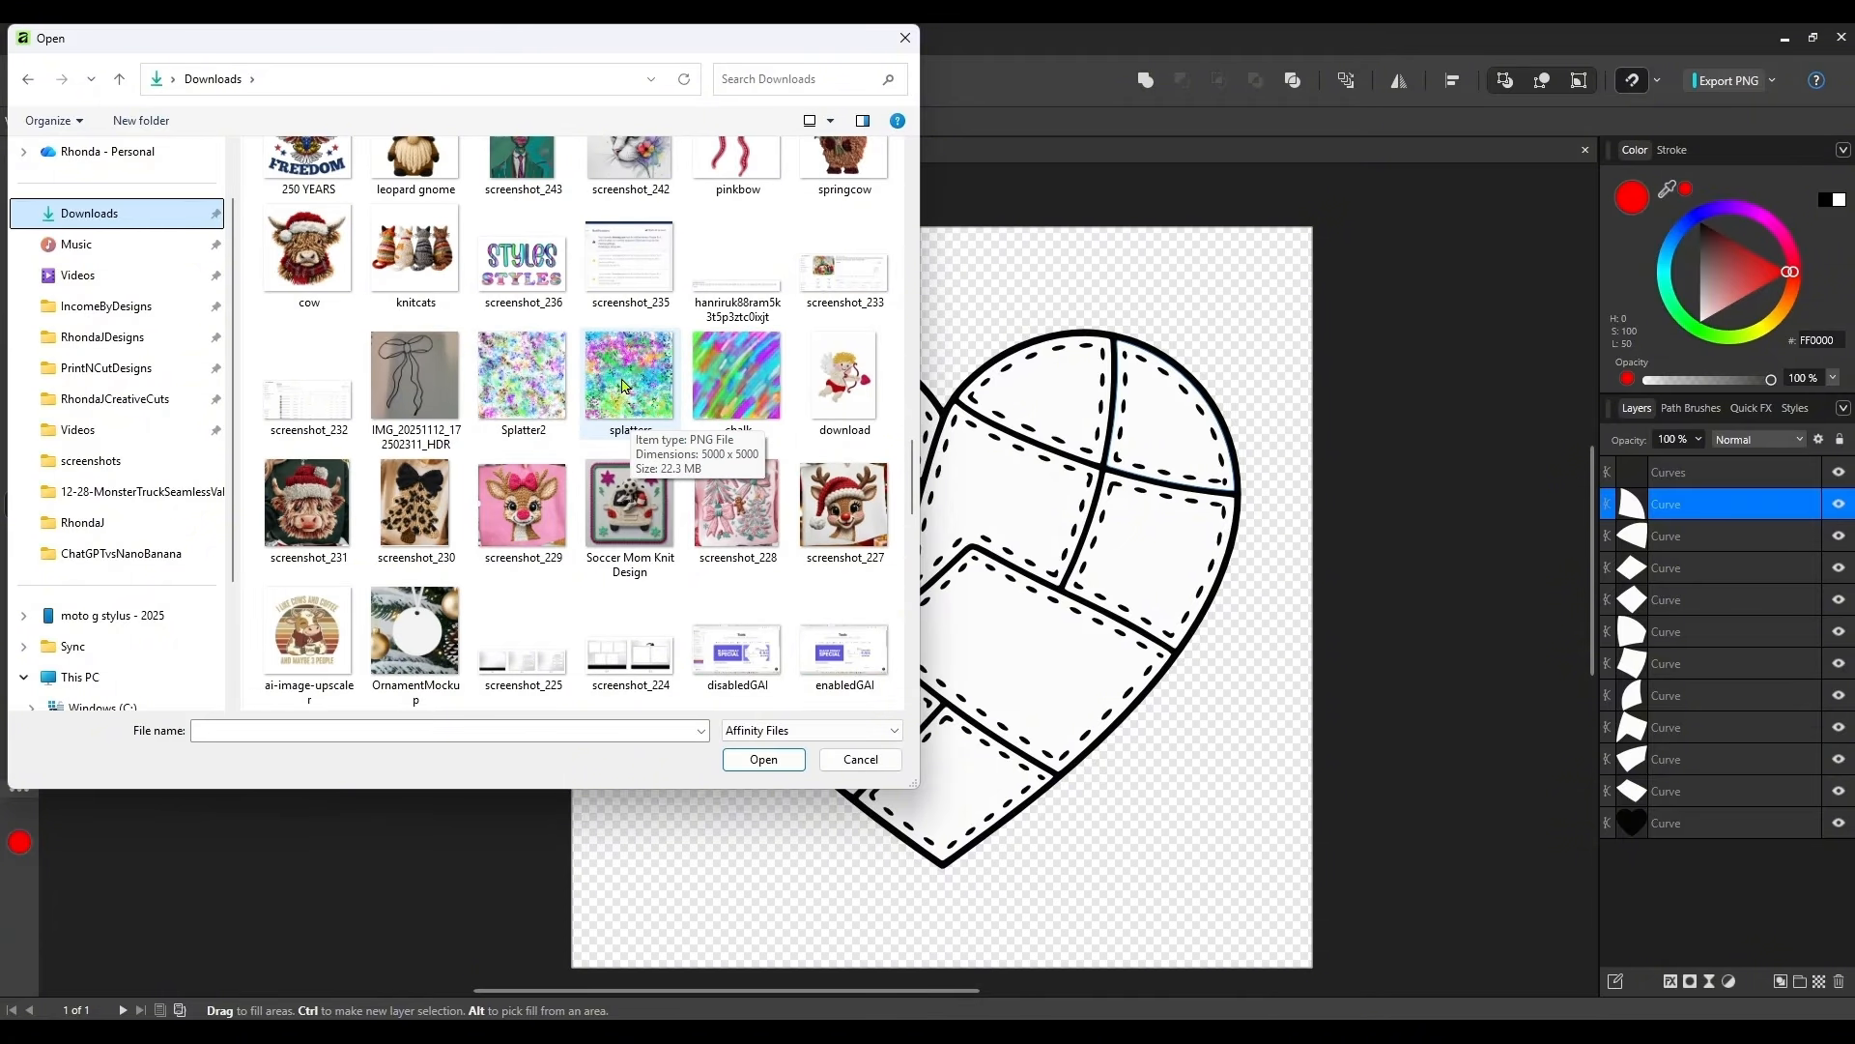
pyautogui.click(623, 387)
pyautogui.click(763, 758)
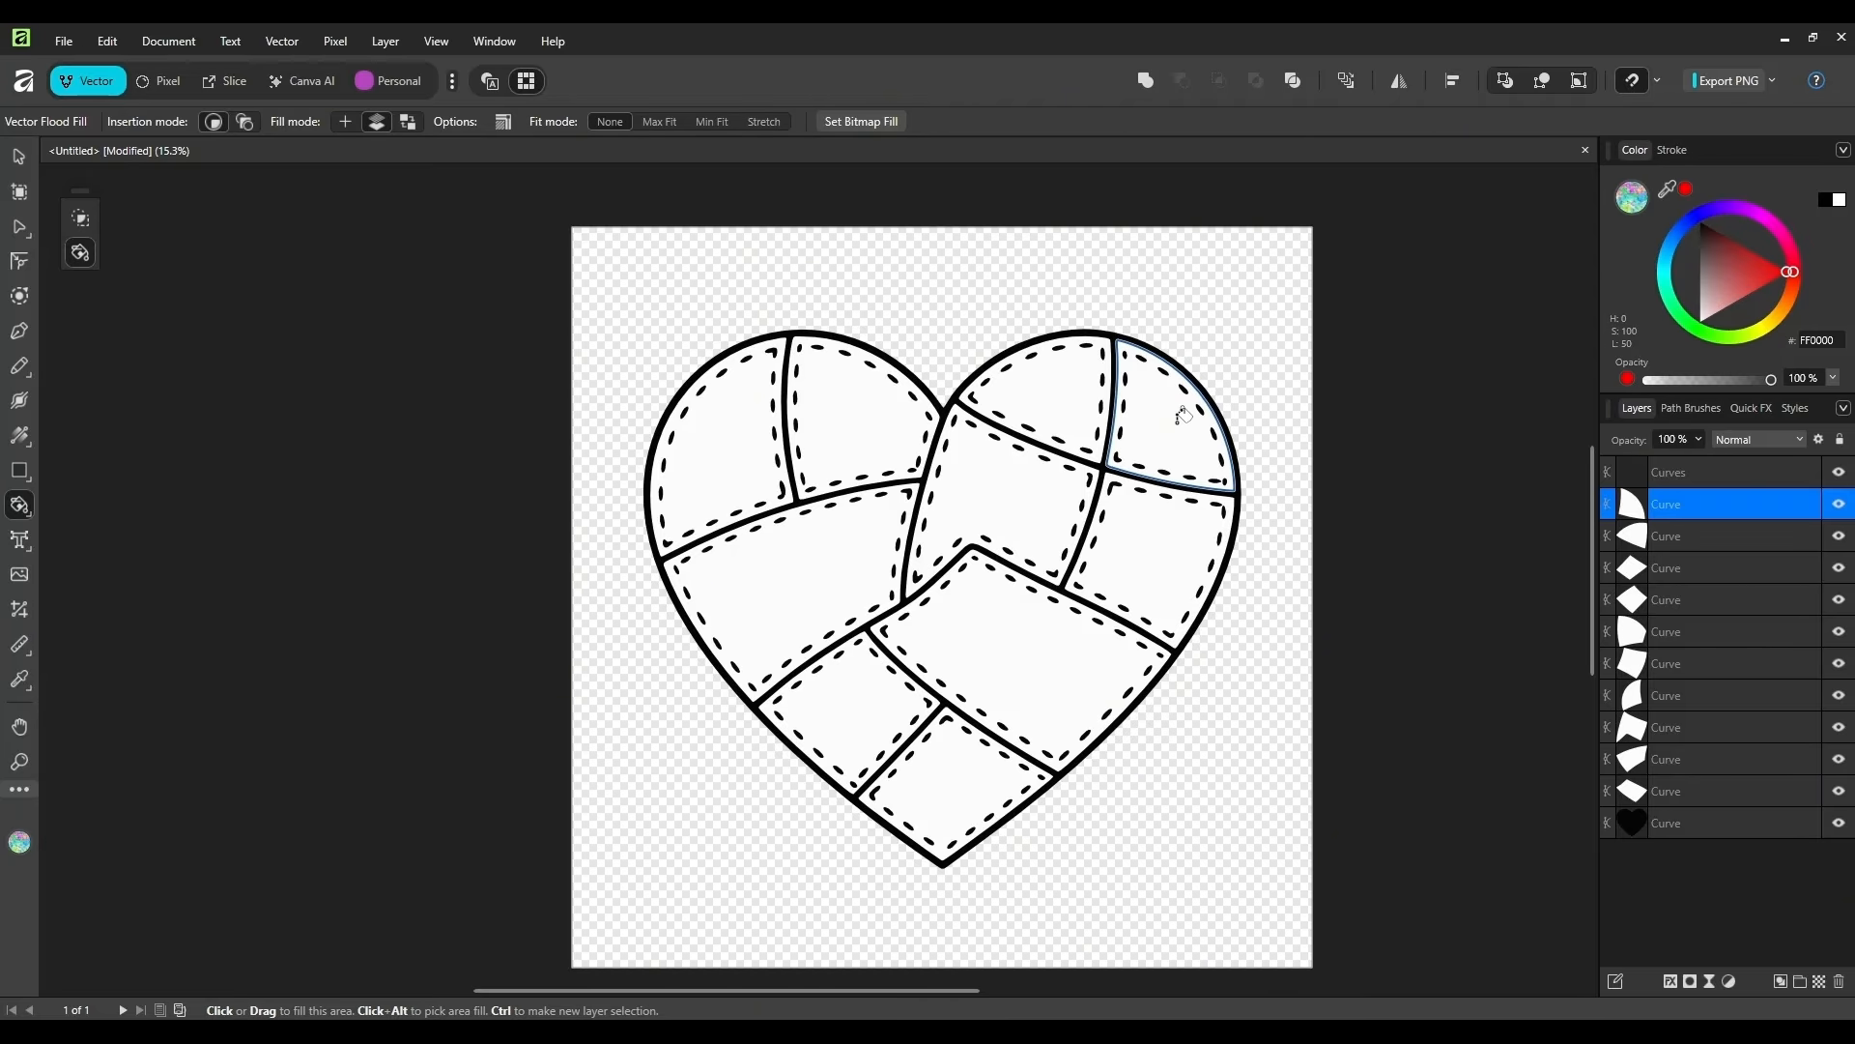
# - Flood fill all ten patches of the heart with the splatter bitmap, leaving the stitches and outline black
pyautogui.click(1179, 419)
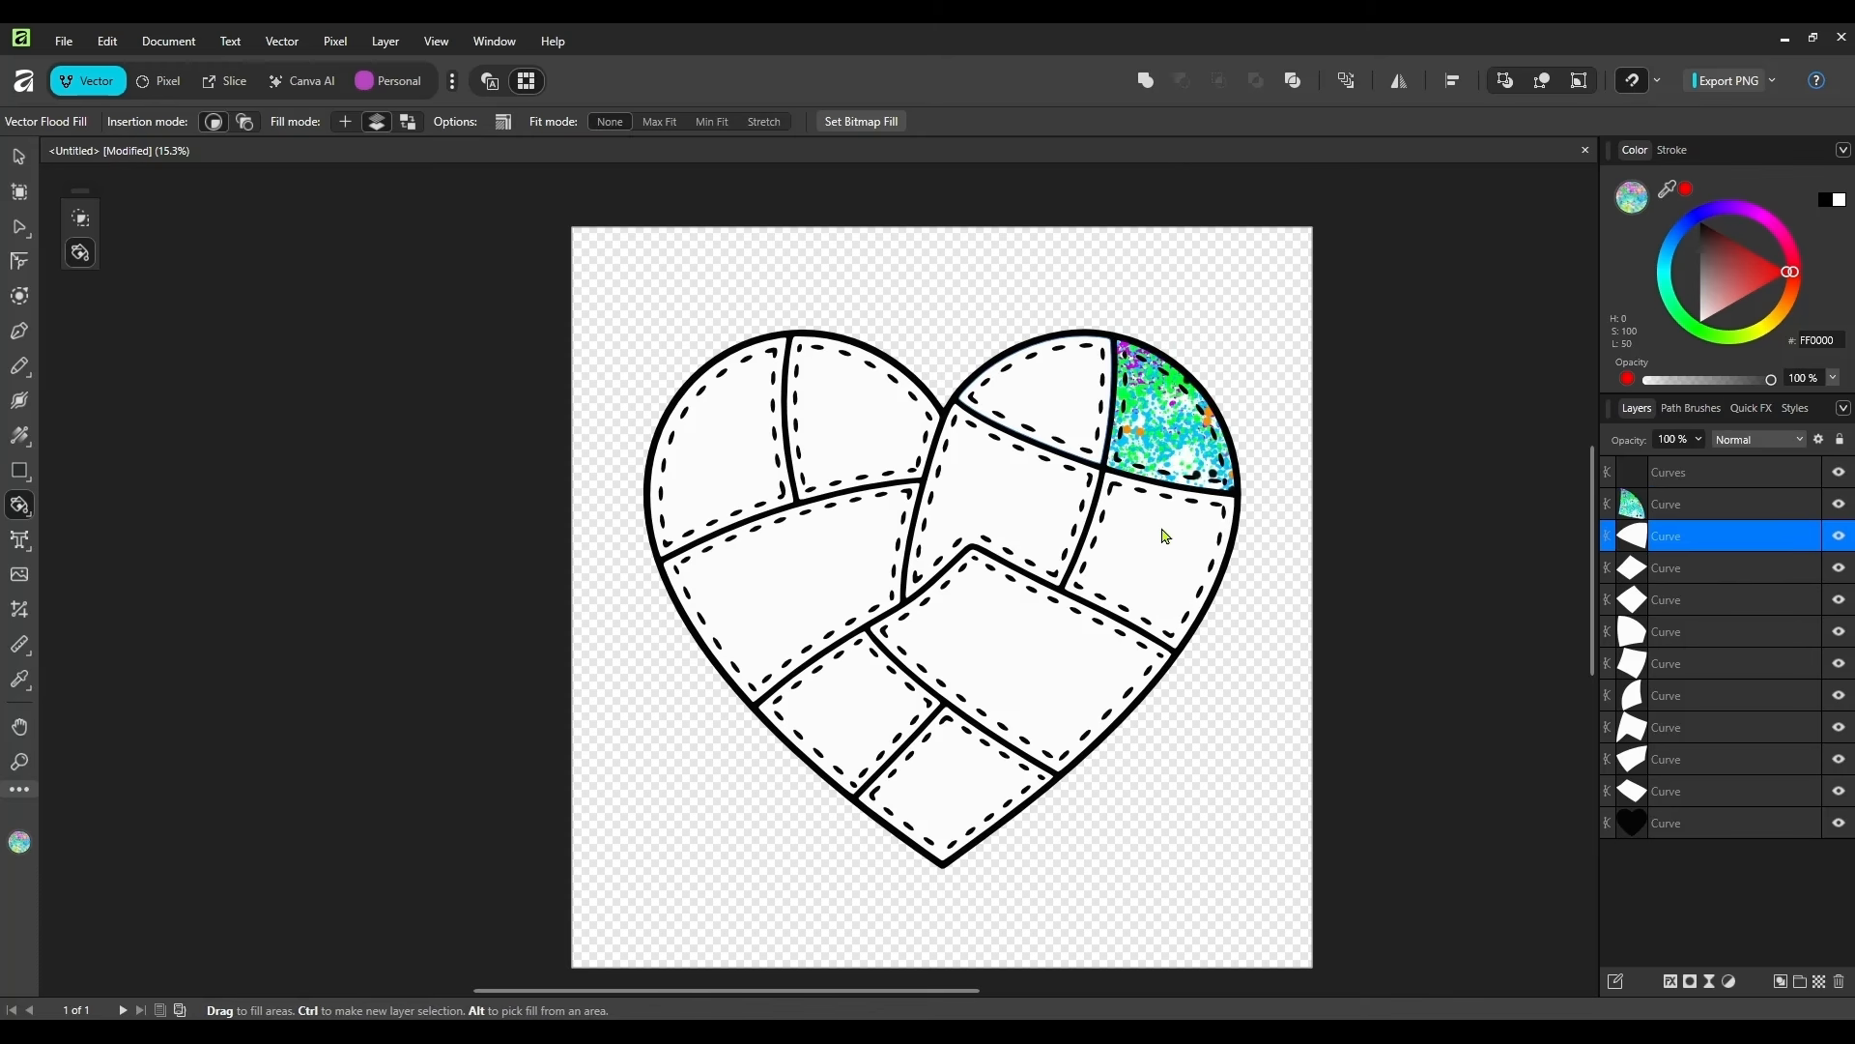
pyautogui.click(1165, 537)
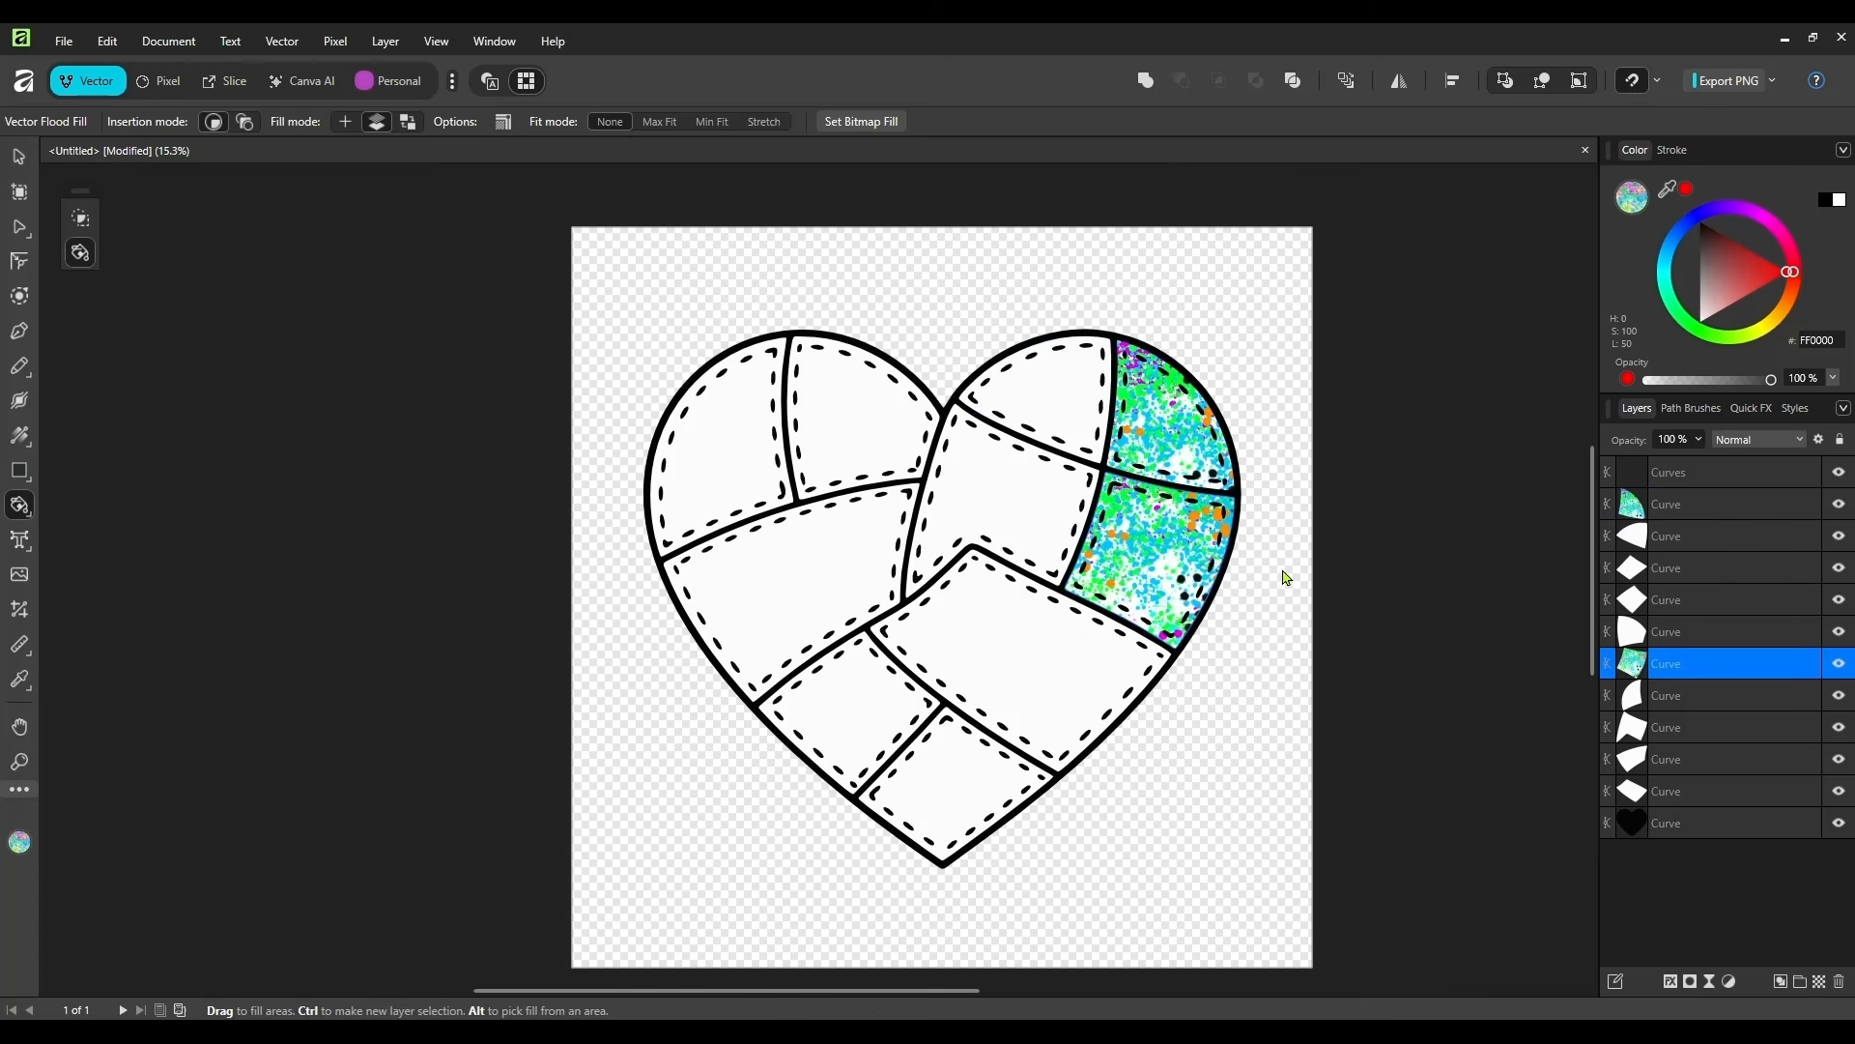
pyautogui.click(1052, 387)
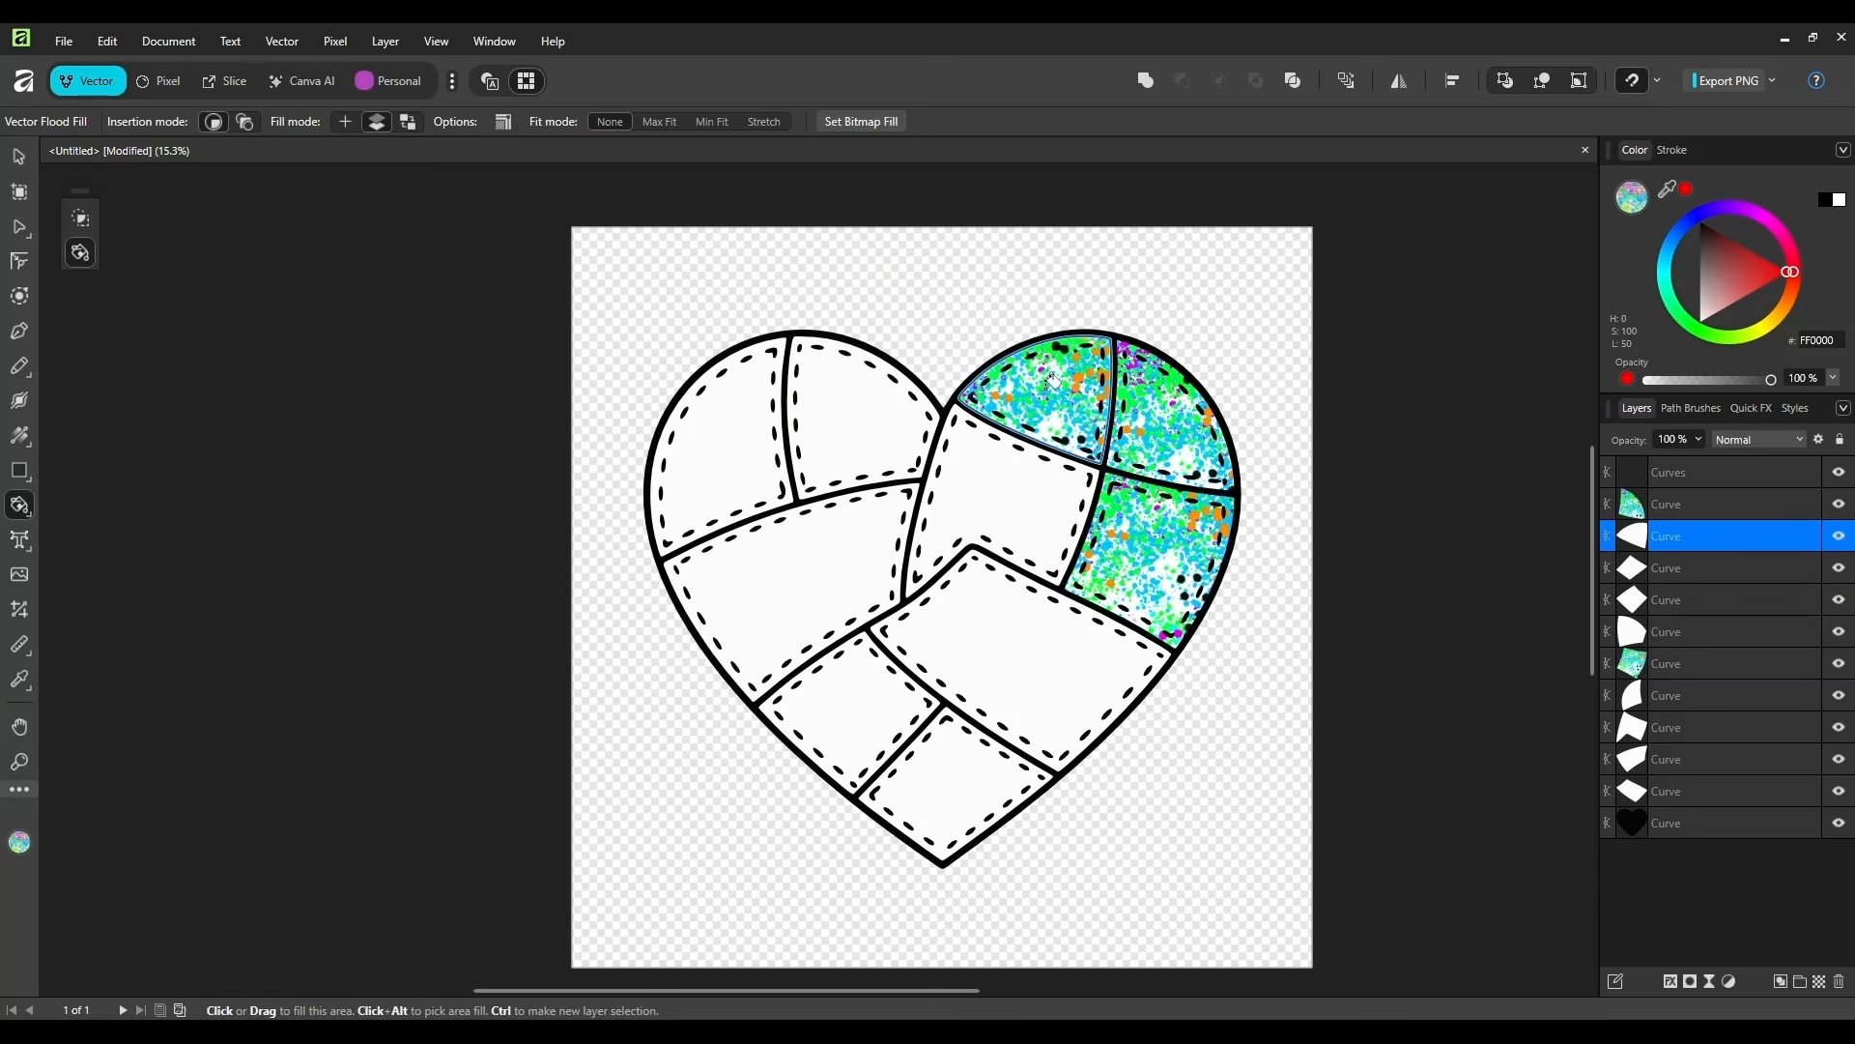
pyautogui.click(1002, 469)
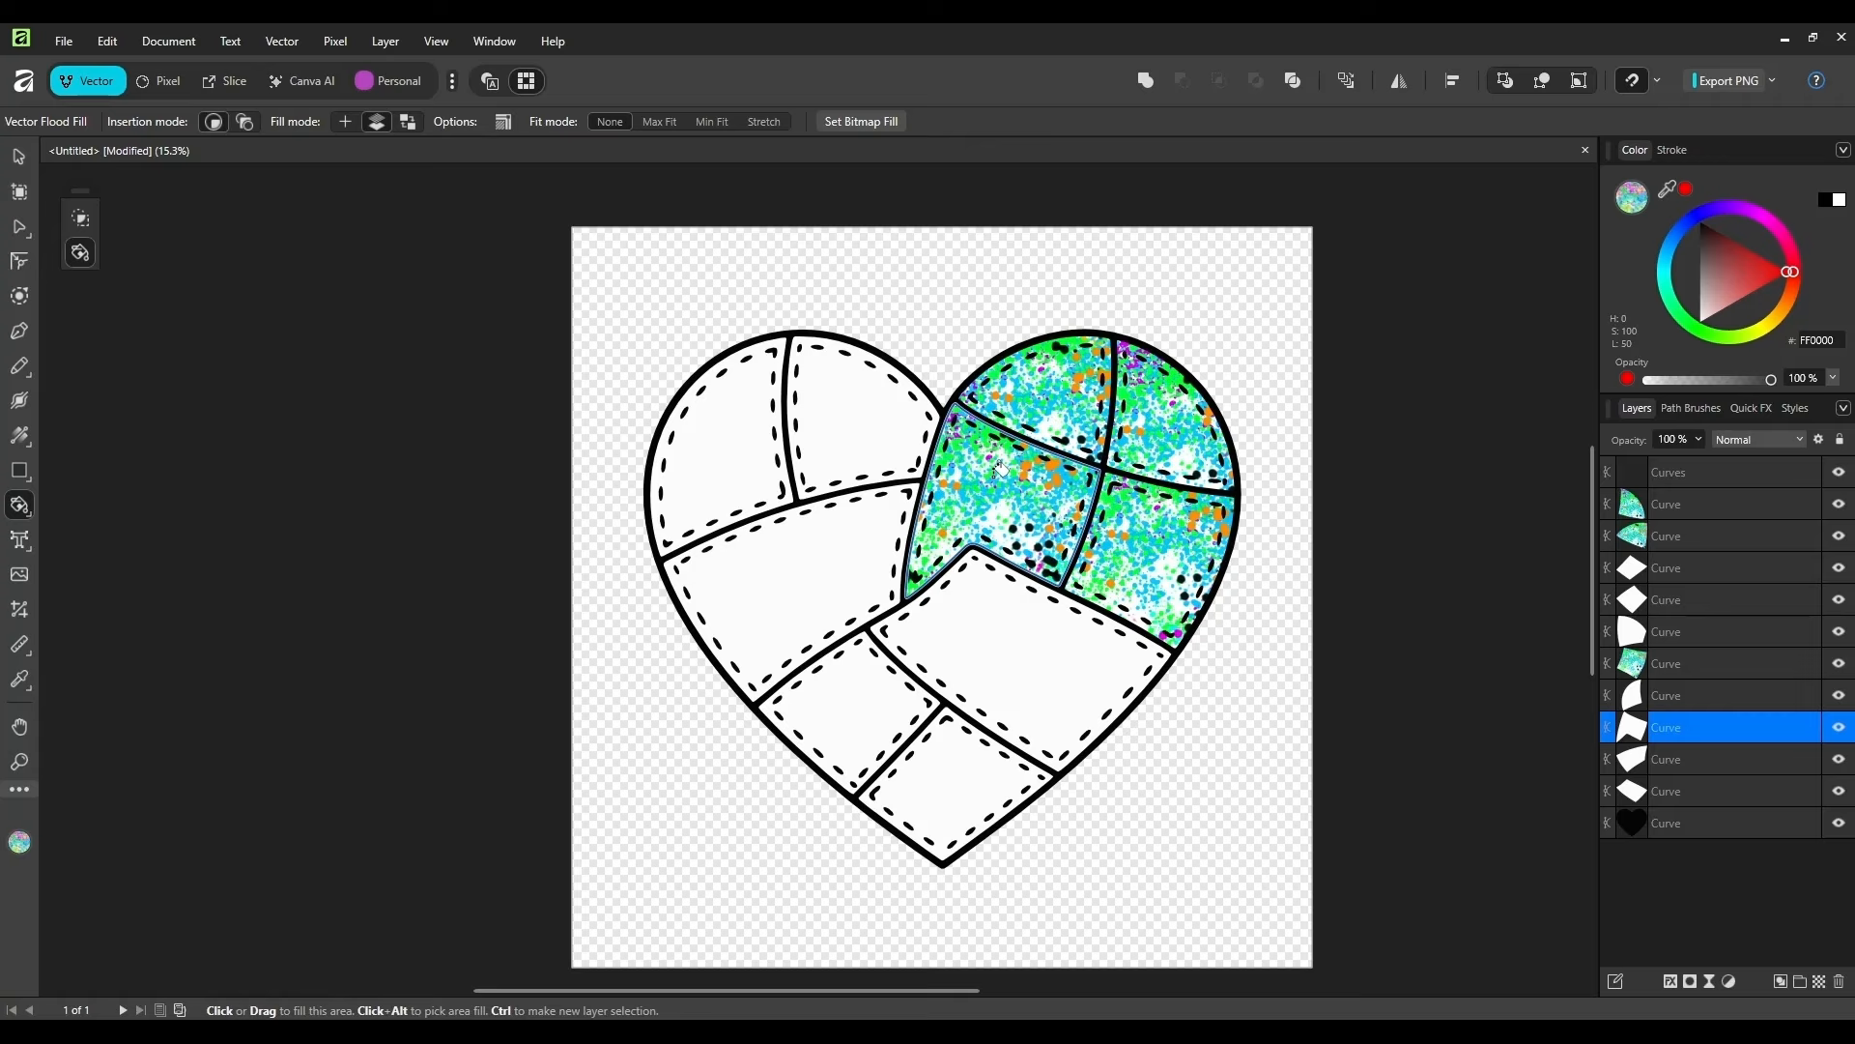
pyautogui.click(986, 564)
pyautogui.click(944, 802)
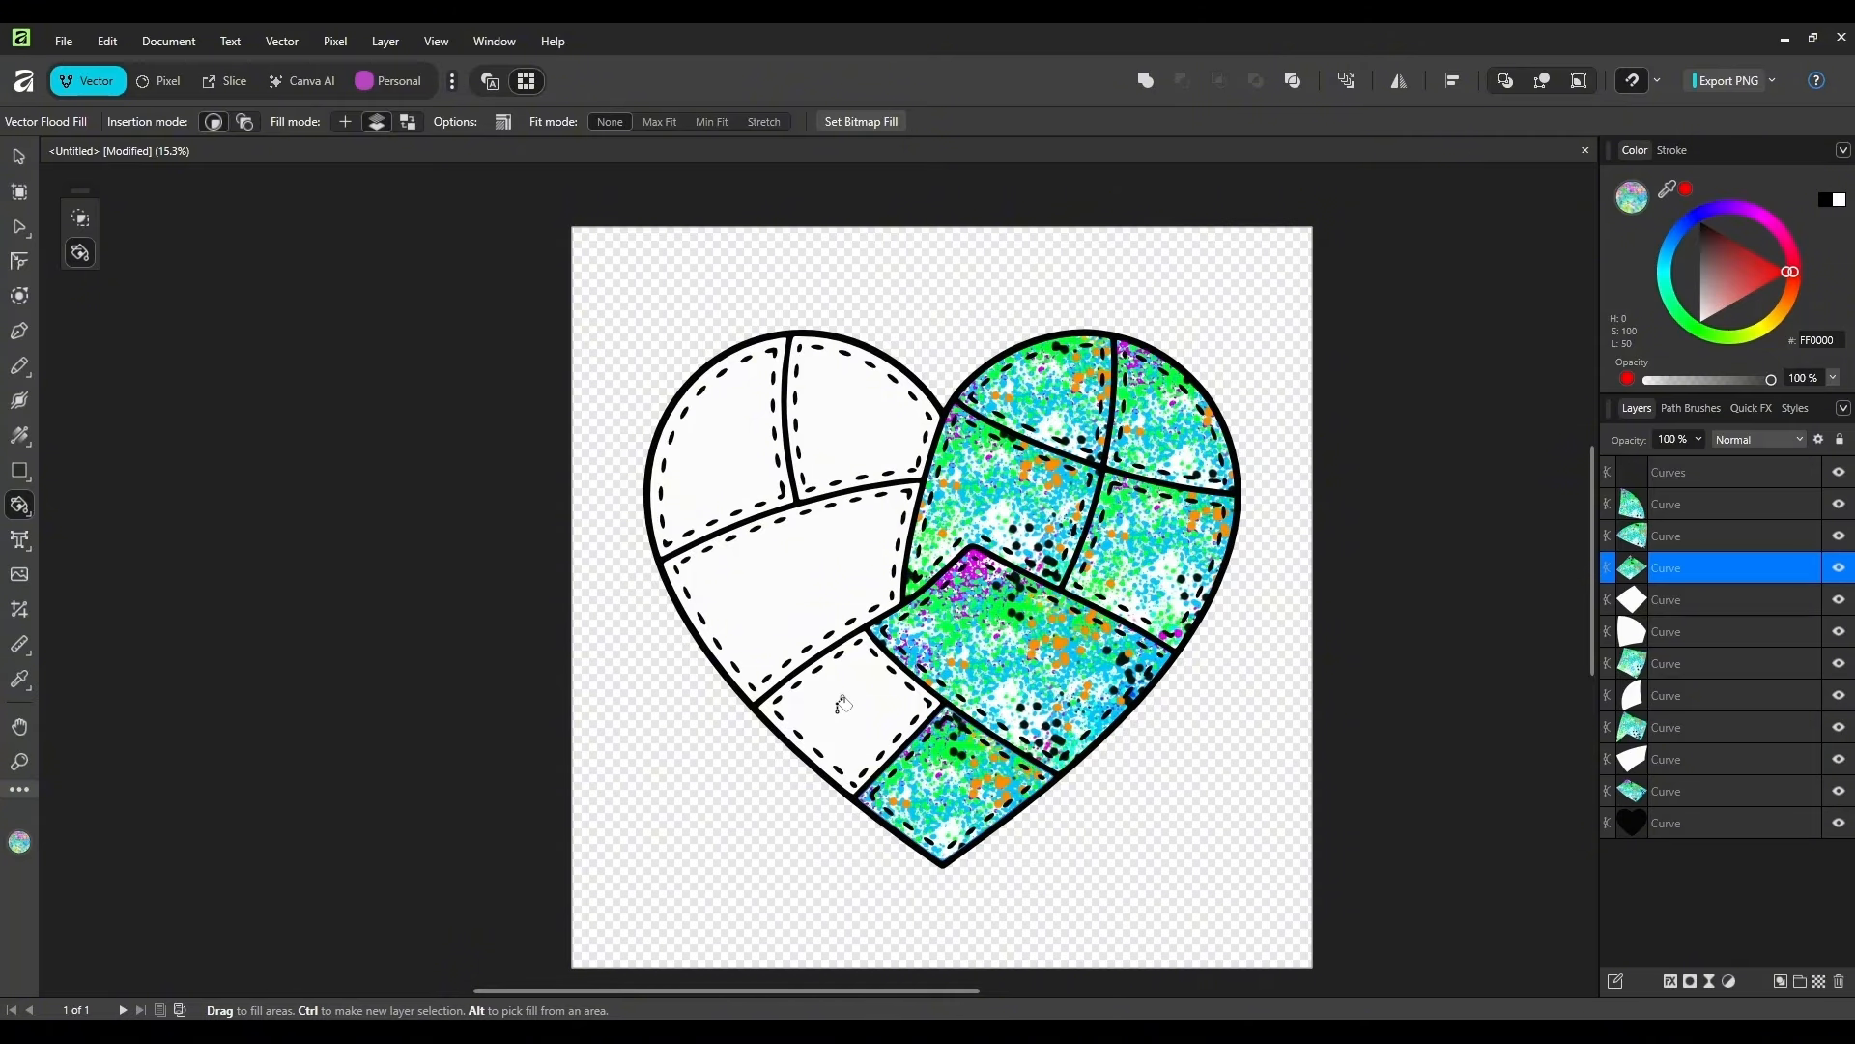
pyautogui.click(841, 705)
pyautogui.click(788, 591)
pyautogui.click(726, 439)
pyautogui.click(860, 414)
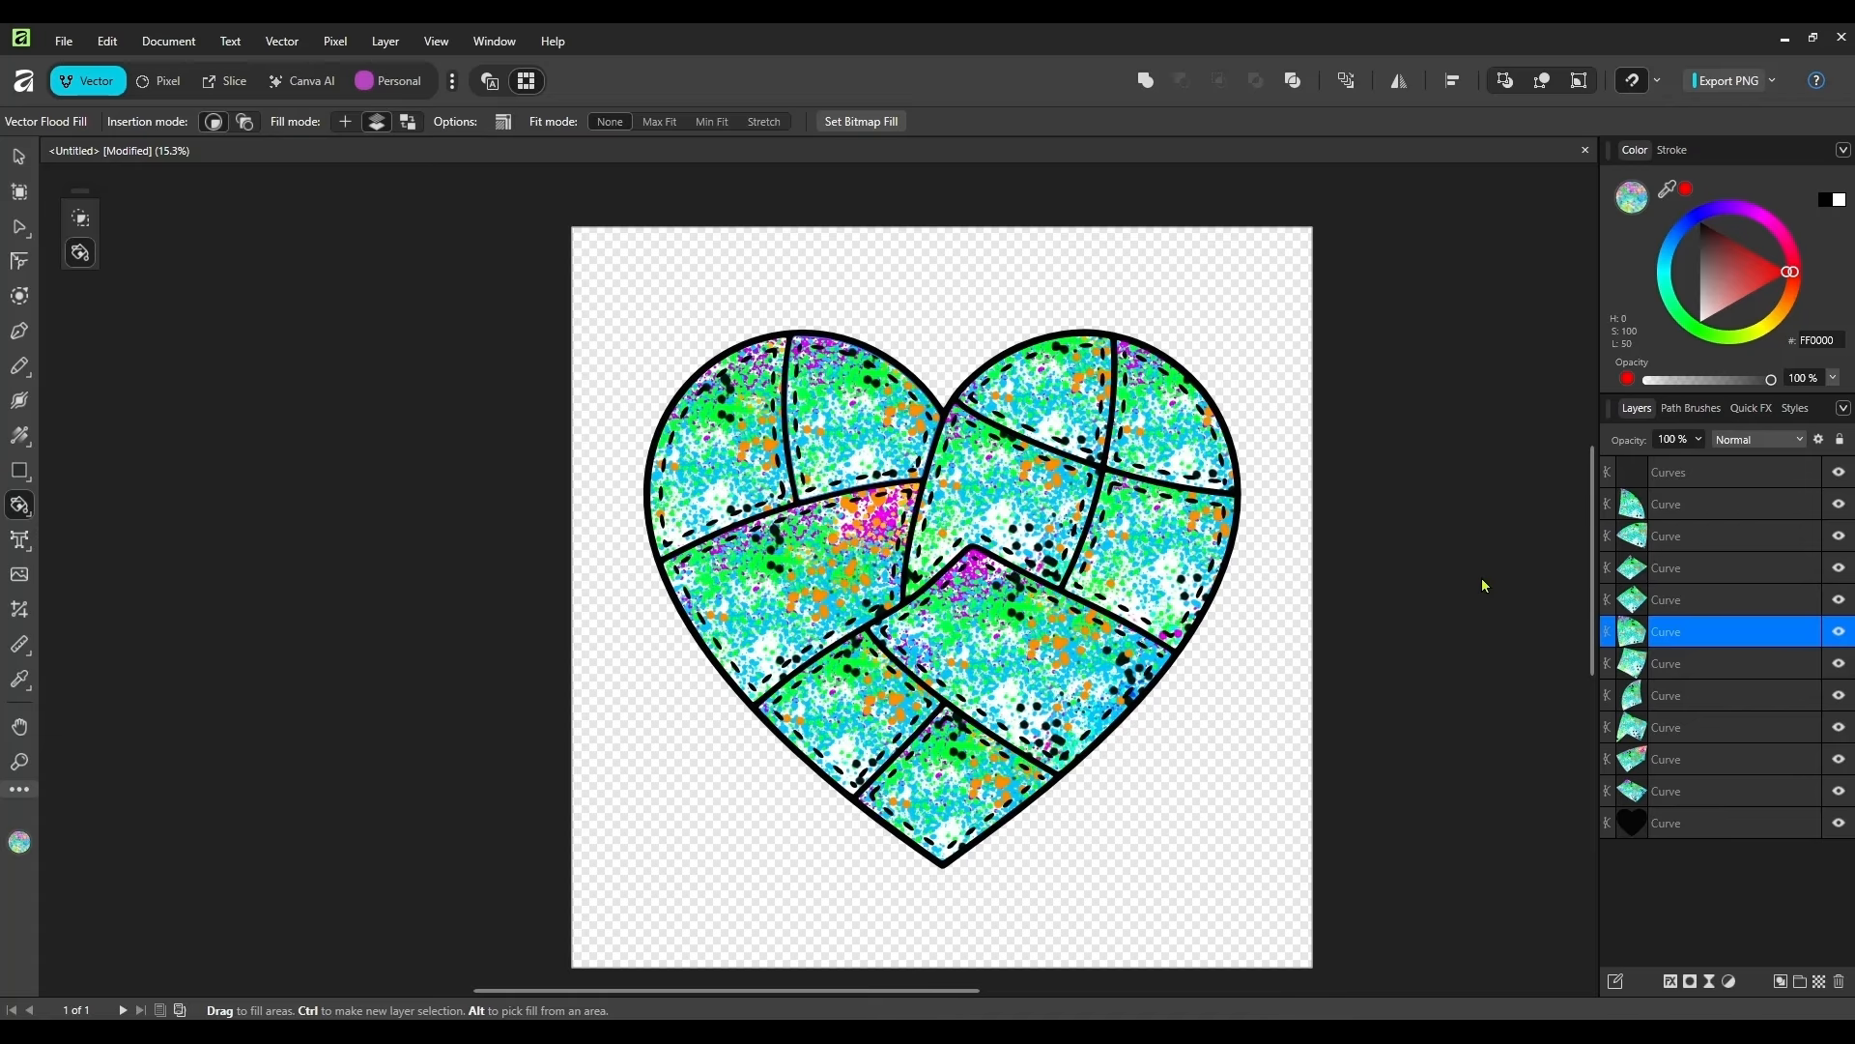
# - Open the export settings for the document and choose the PDF (for export) preset
pyautogui.click(65, 43)
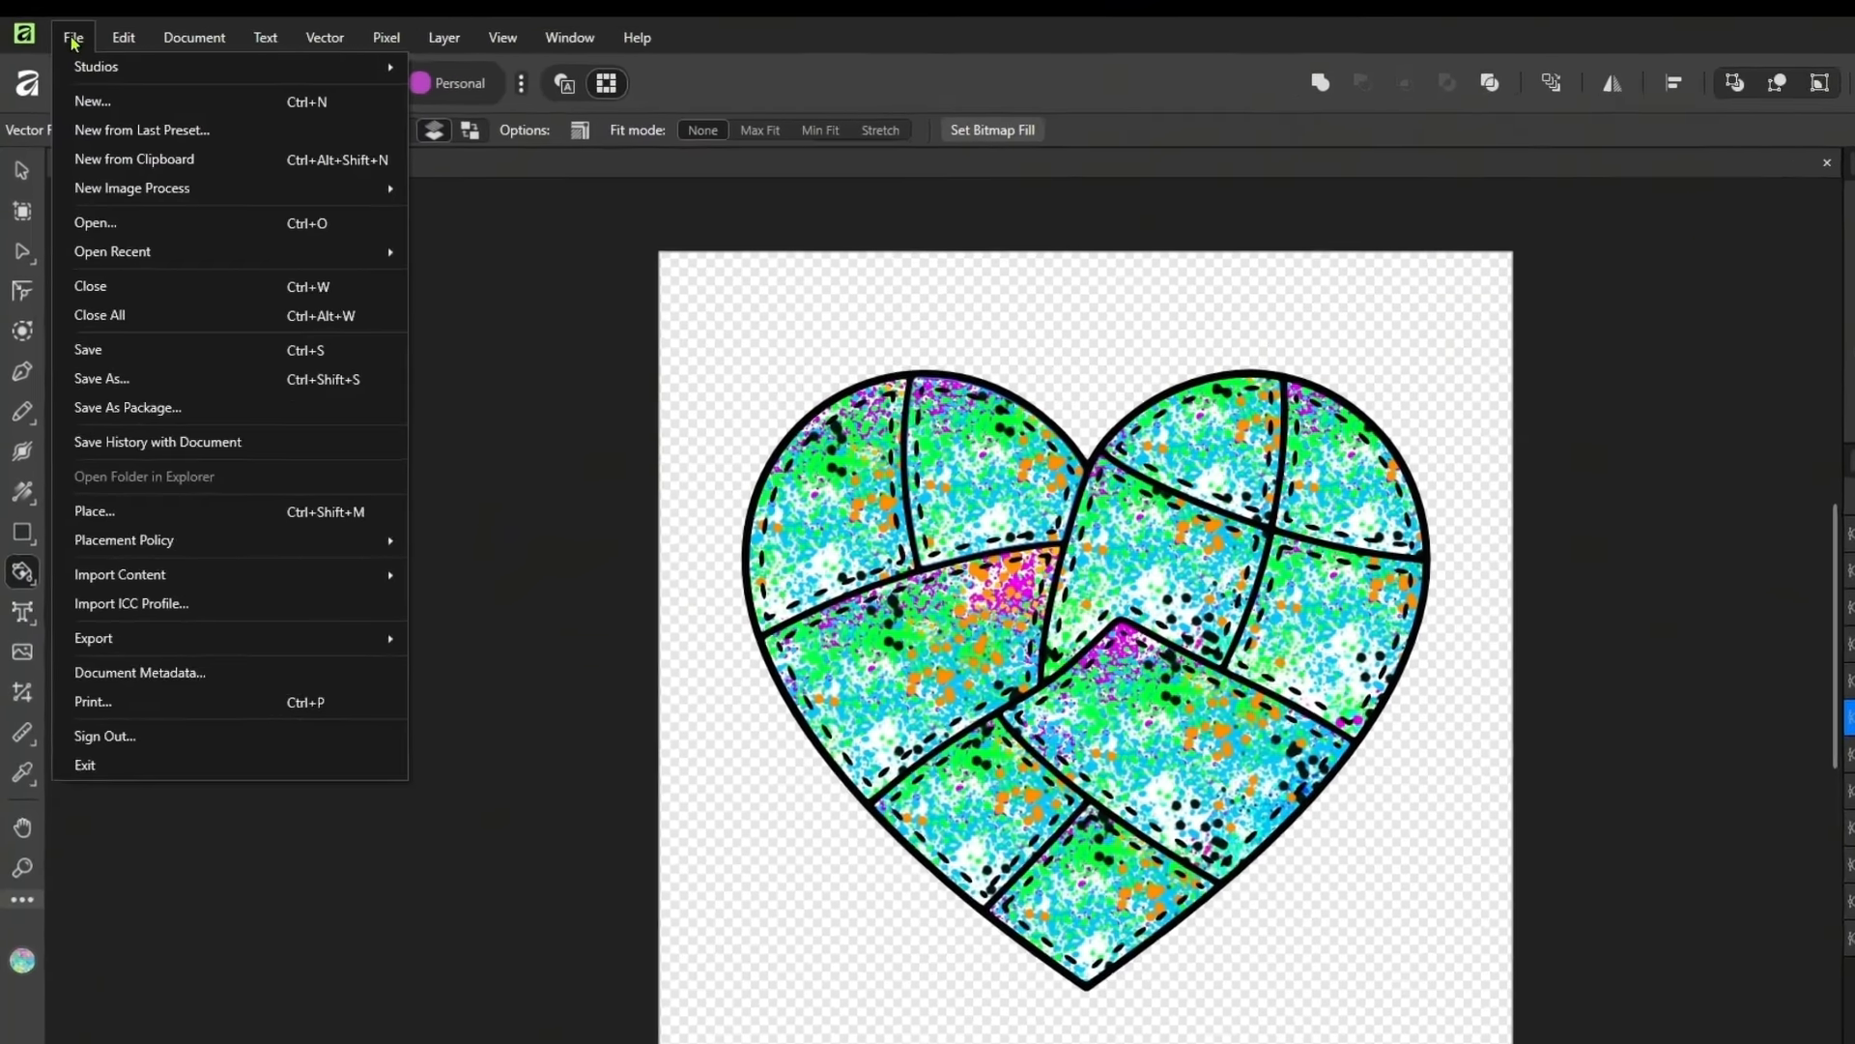
pyautogui.moveTo(228, 706)
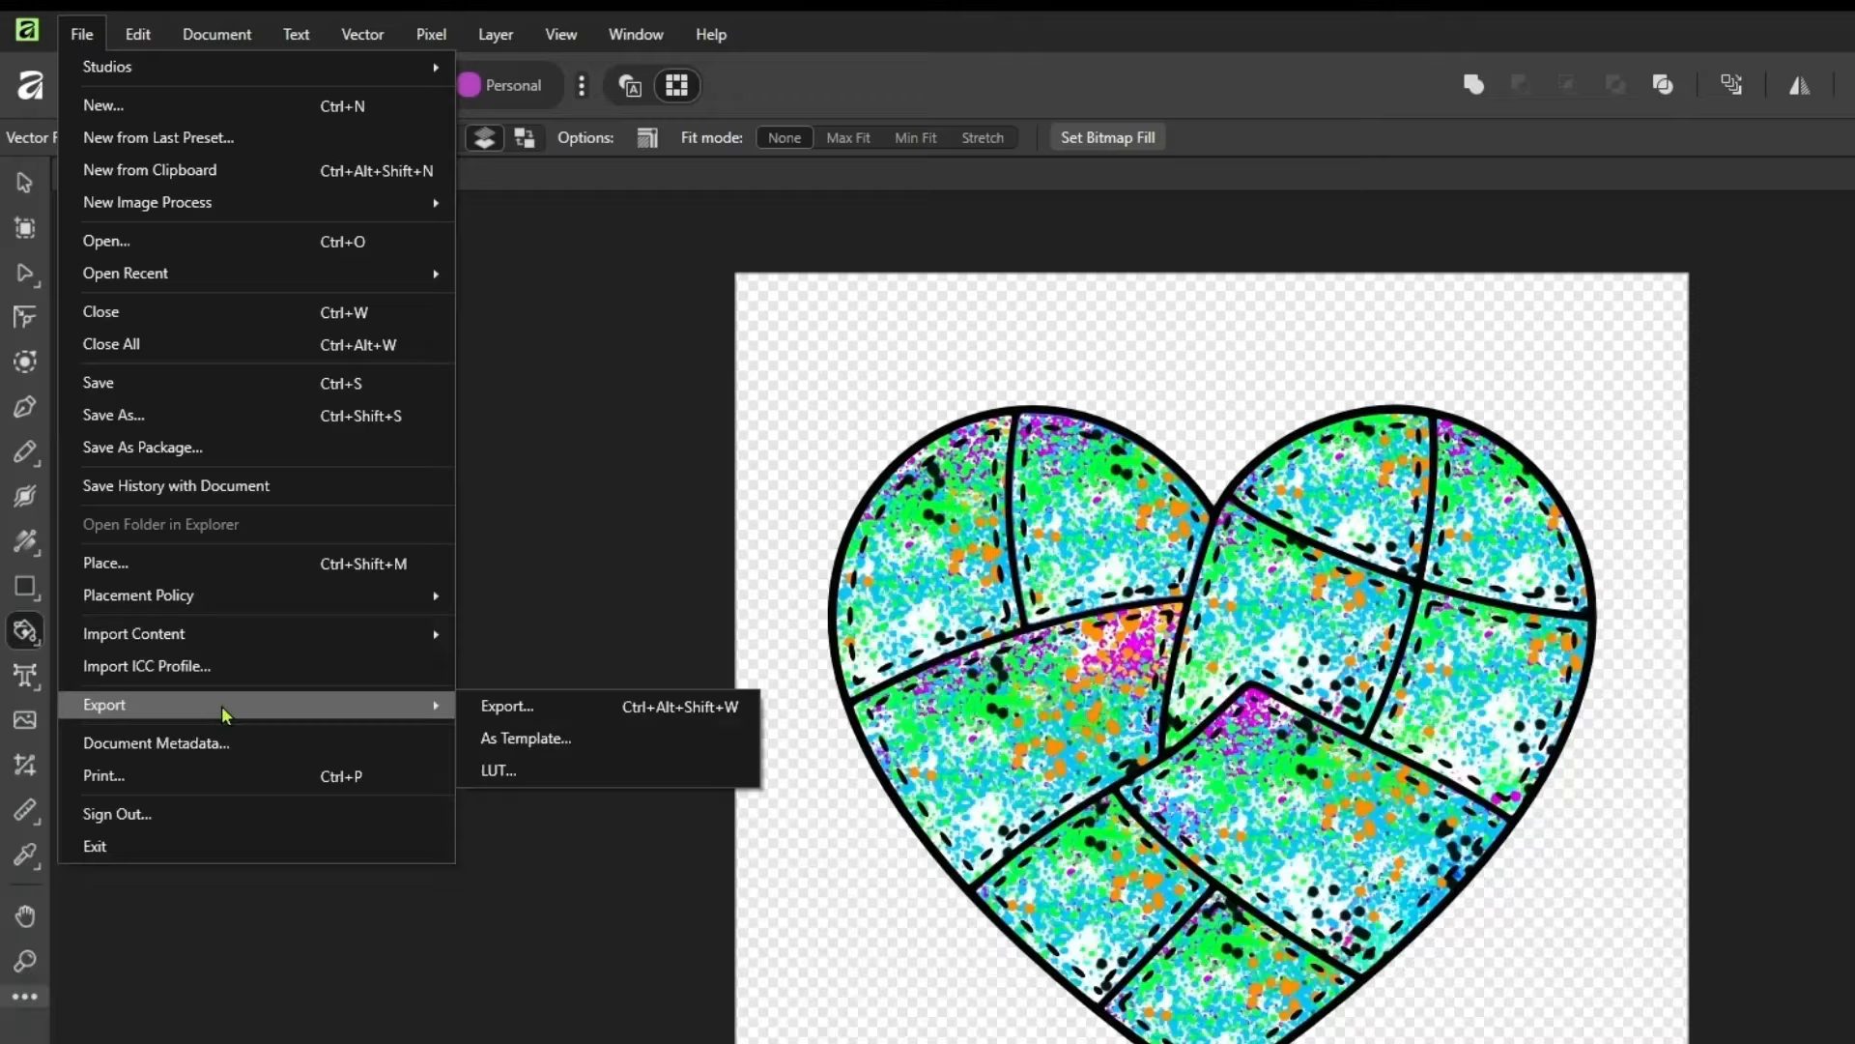
pyautogui.click(512, 706)
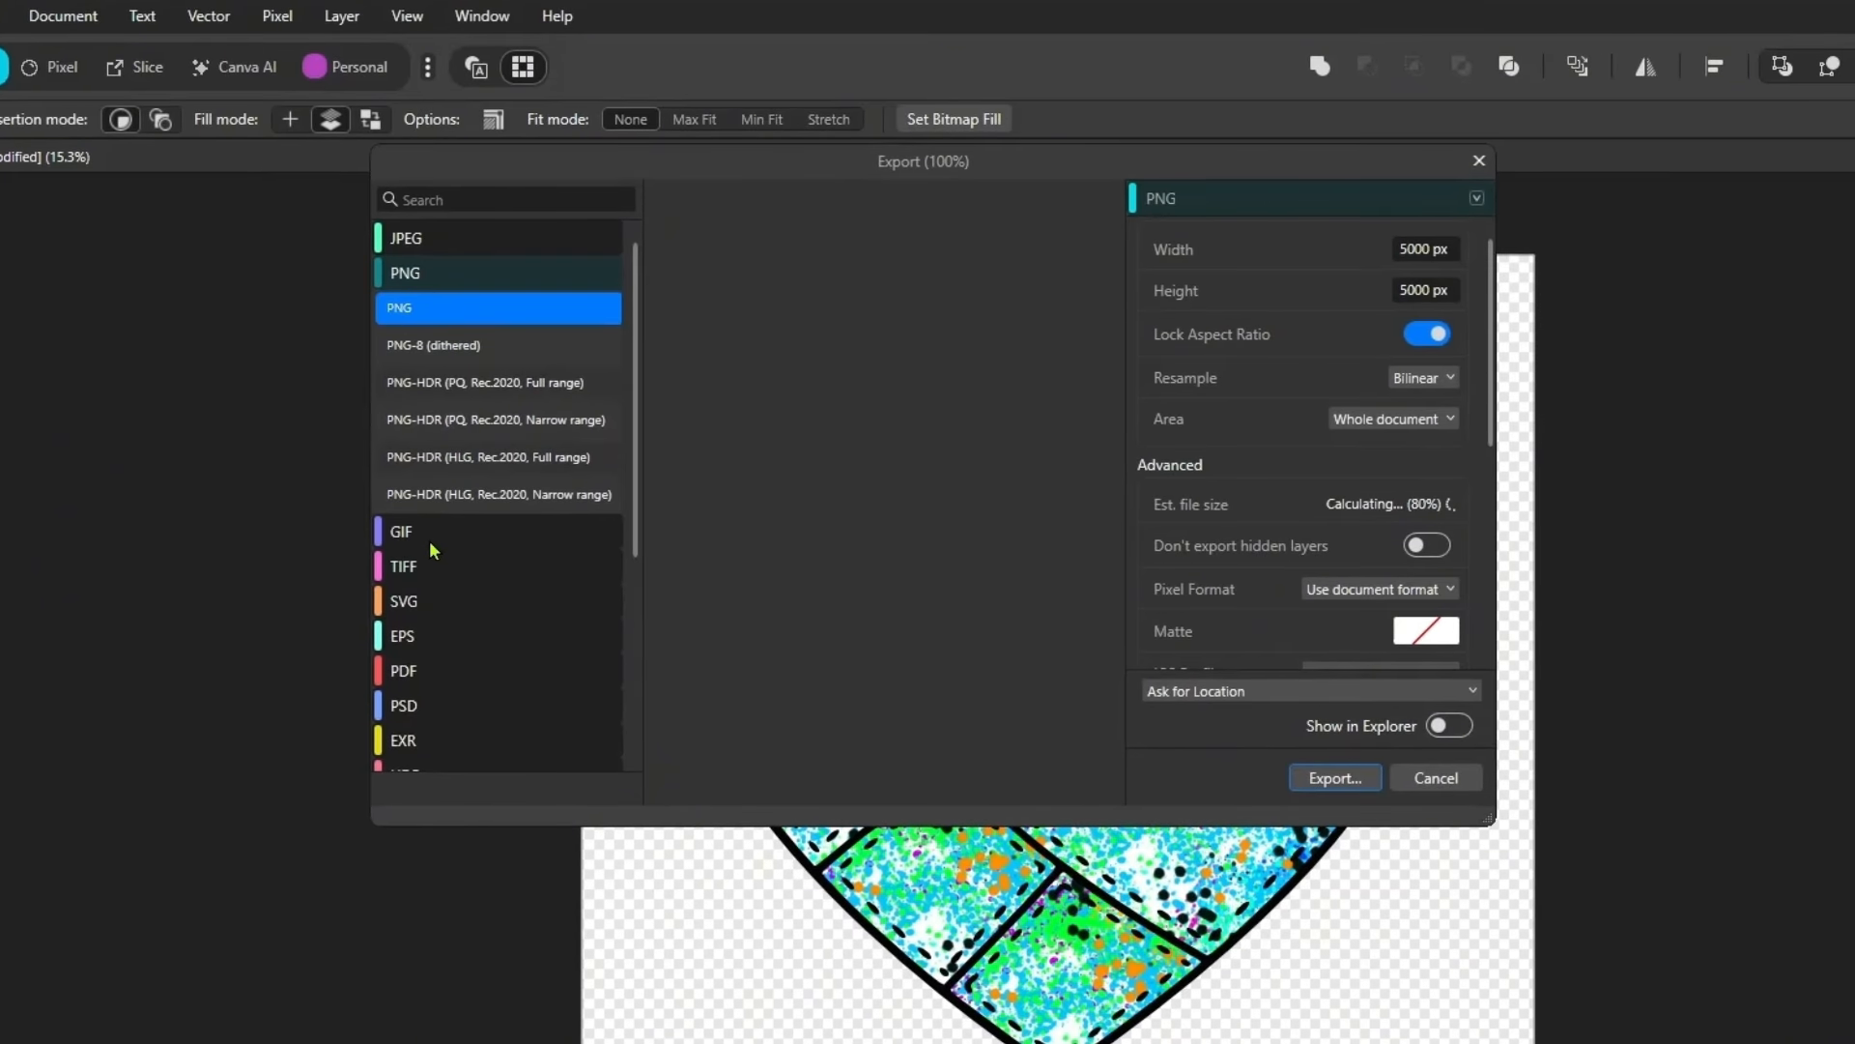
pyautogui.click(431, 672)
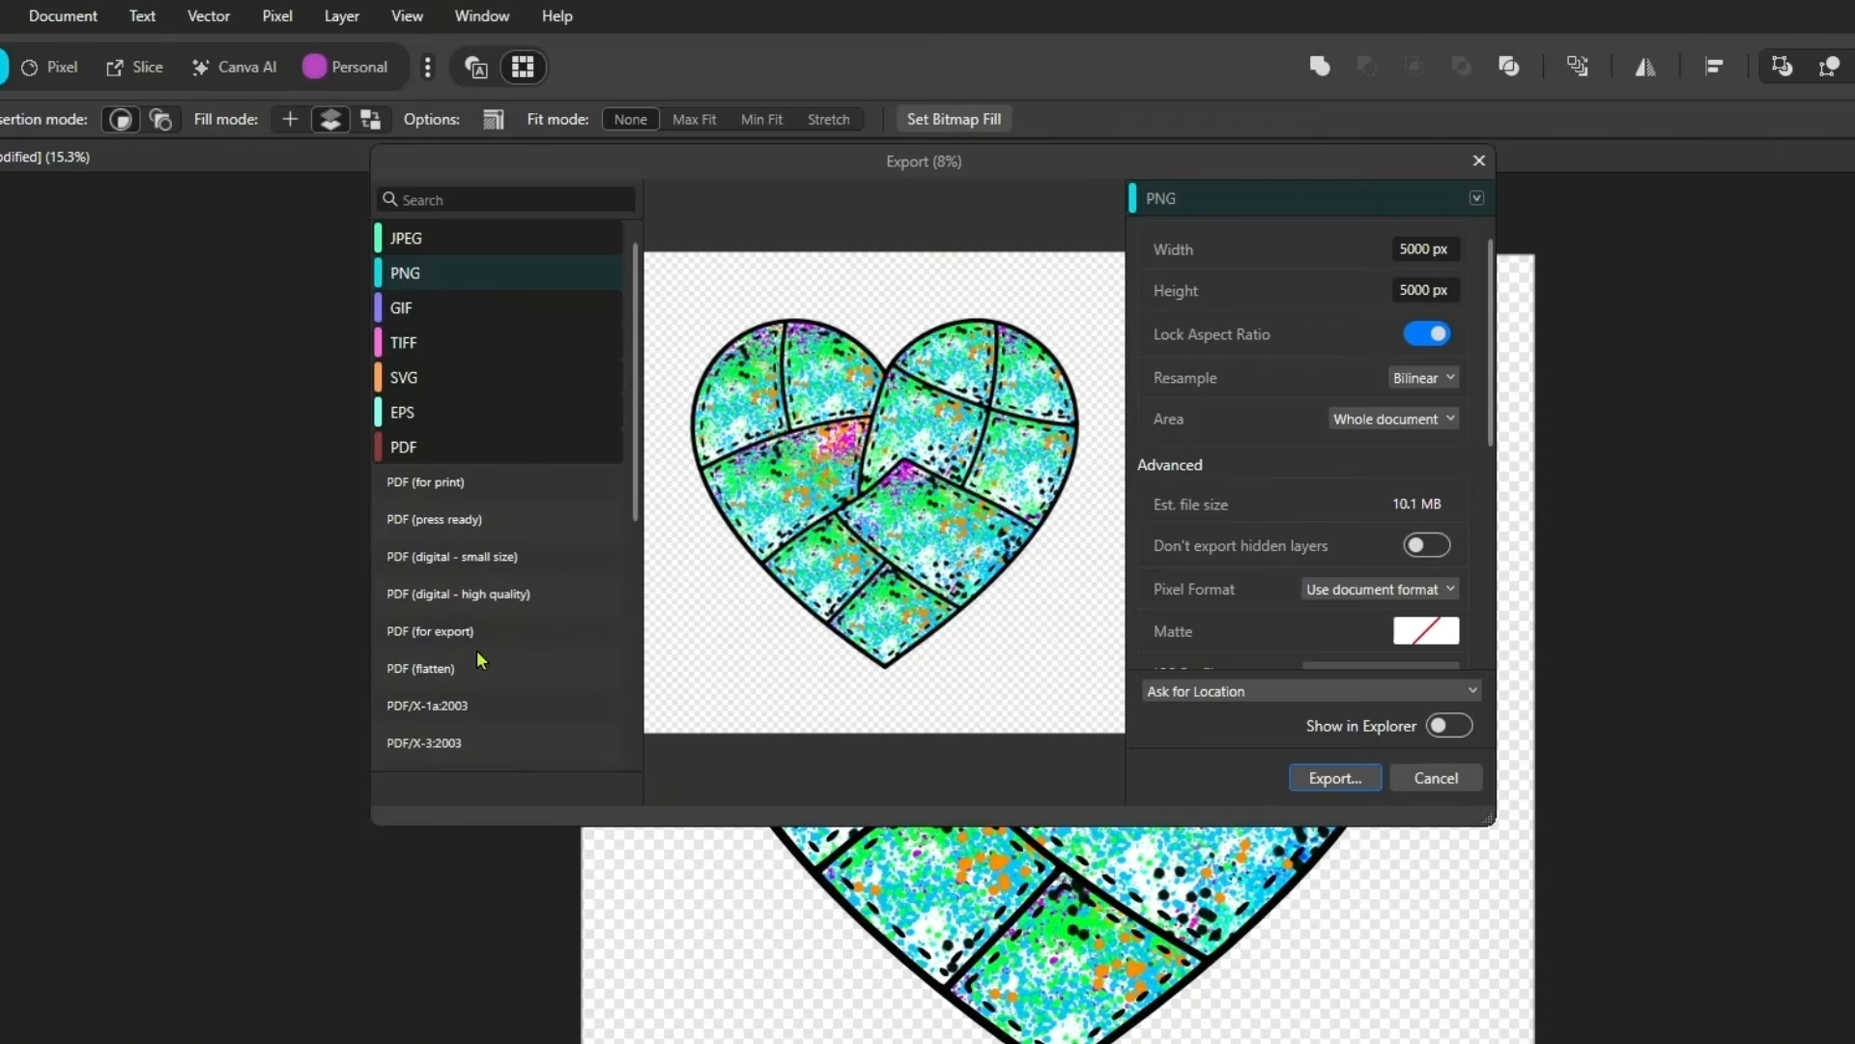
pyautogui.click(396, 447)
pyautogui.click(394, 450)
pyautogui.click(426, 630)
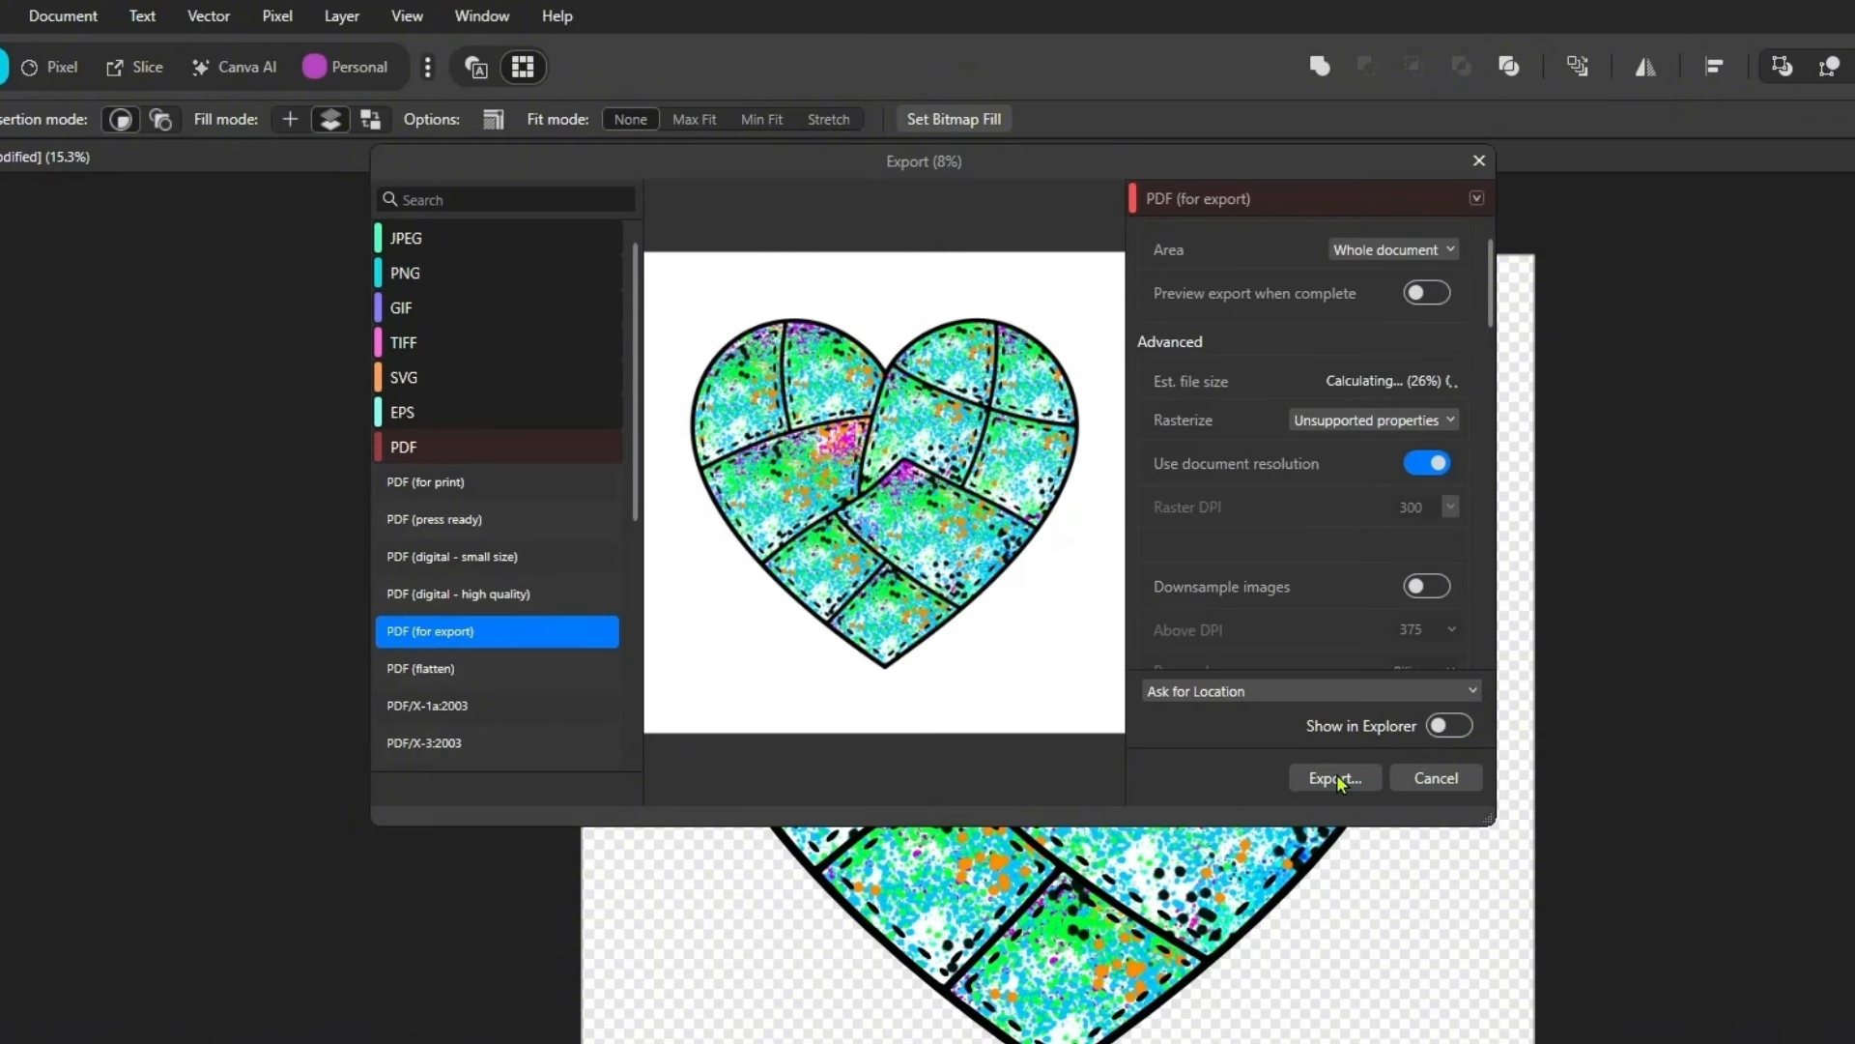
# - Try Selection Only as the export area and return it to Whole document
pyautogui.click(1392, 250)
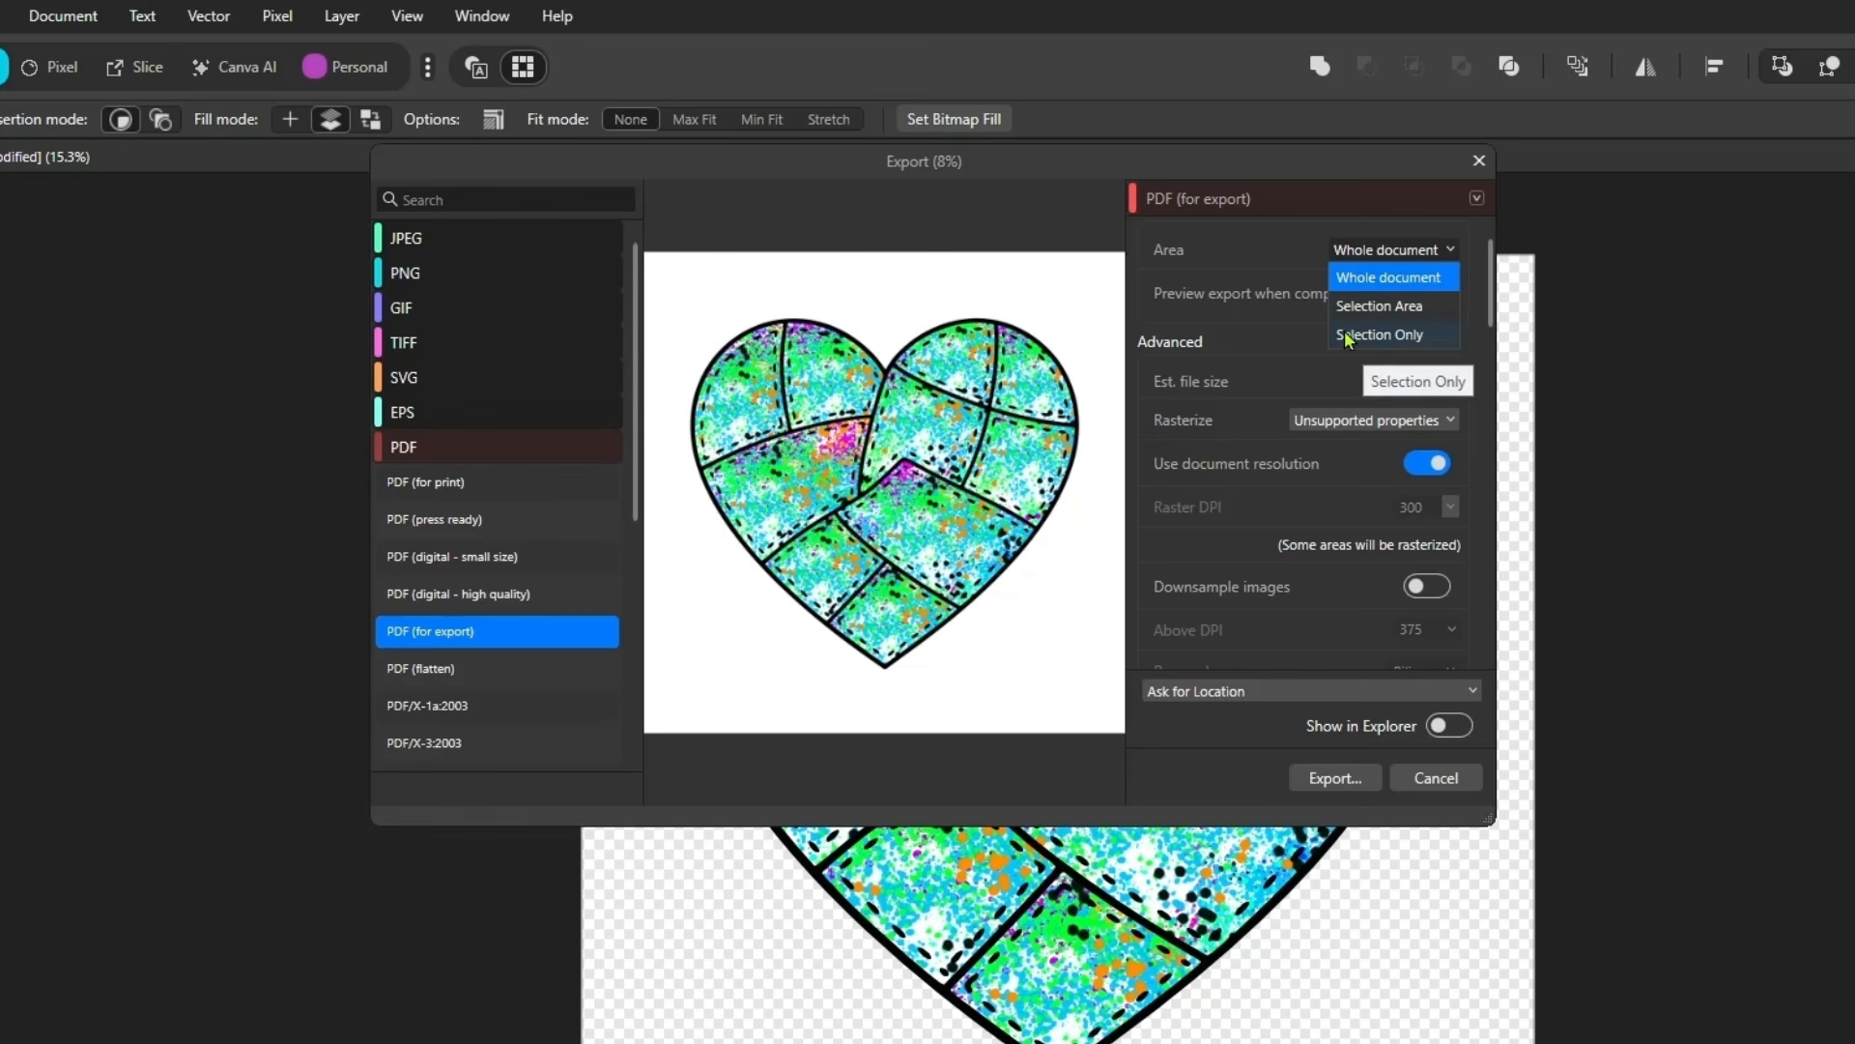
pyautogui.click(1377, 334)
pyautogui.click(1403, 250)
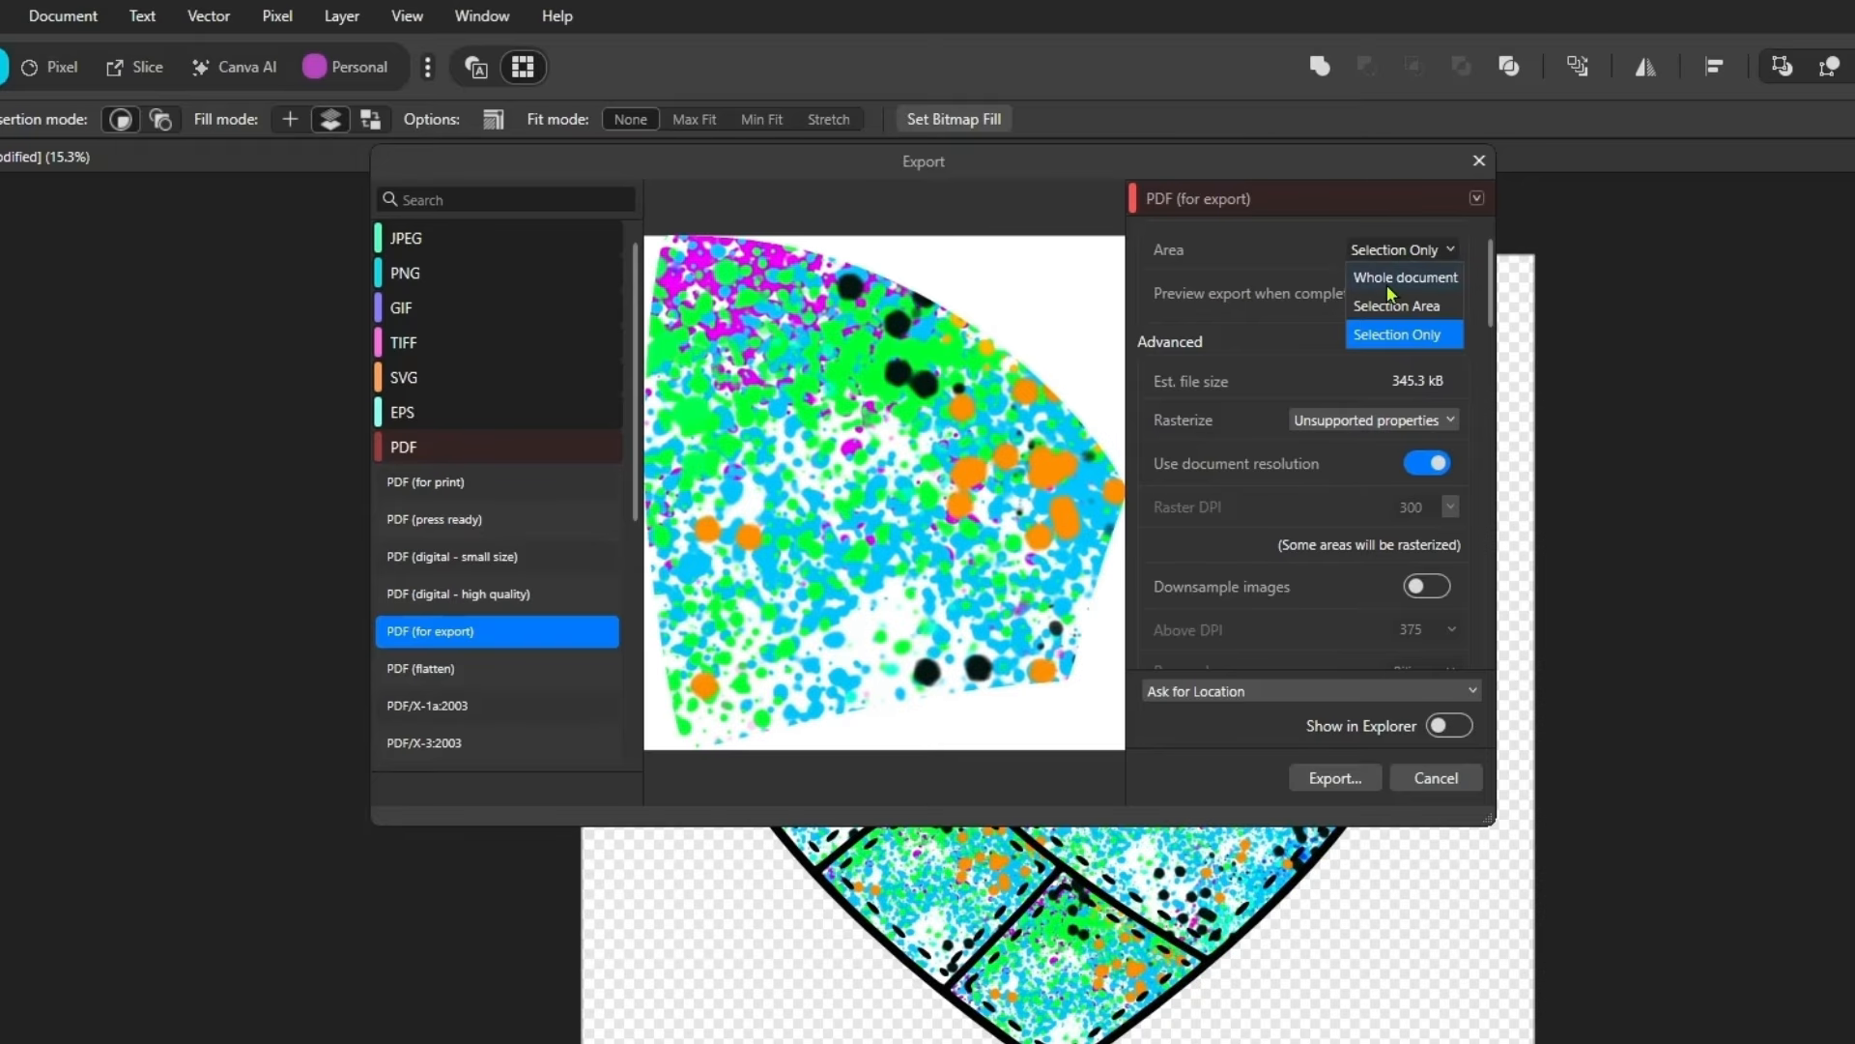
pyautogui.click(1390, 280)
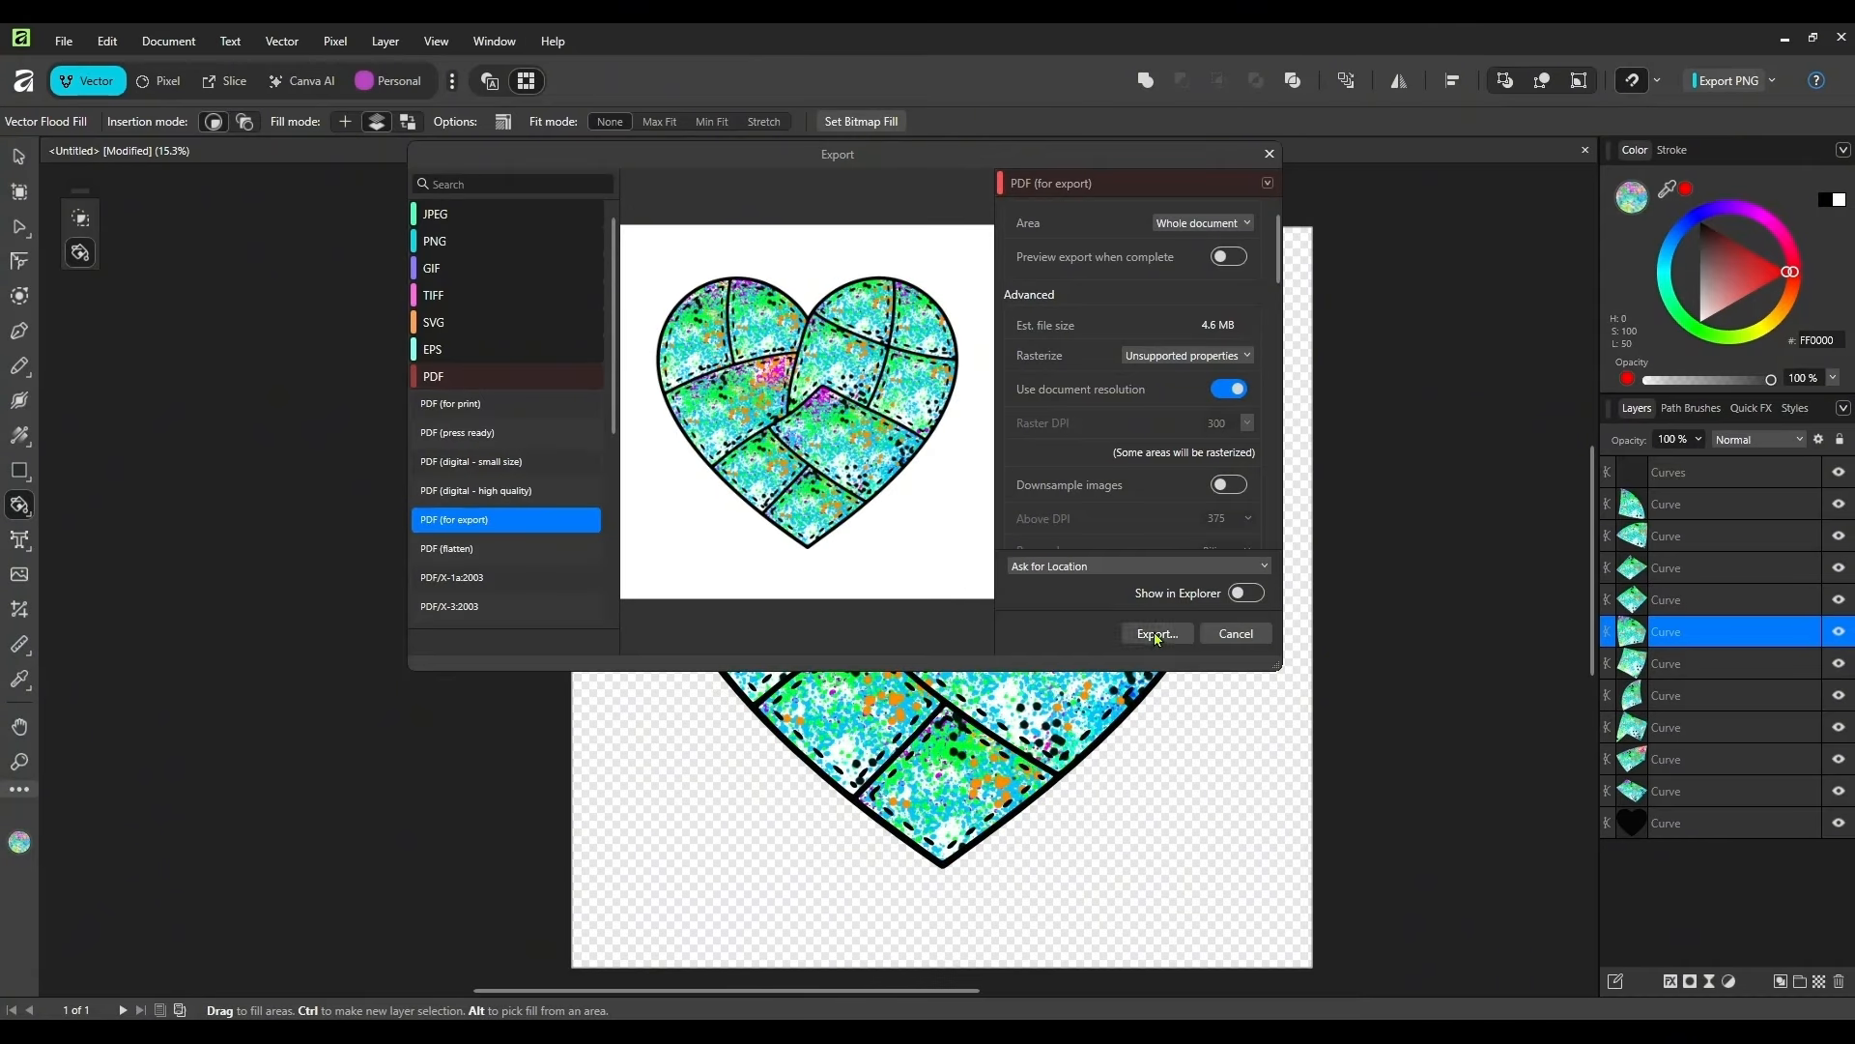
# - Export the PDF to the Downloads folder under the file name patchworkheart
pyautogui.click(1157, 634)
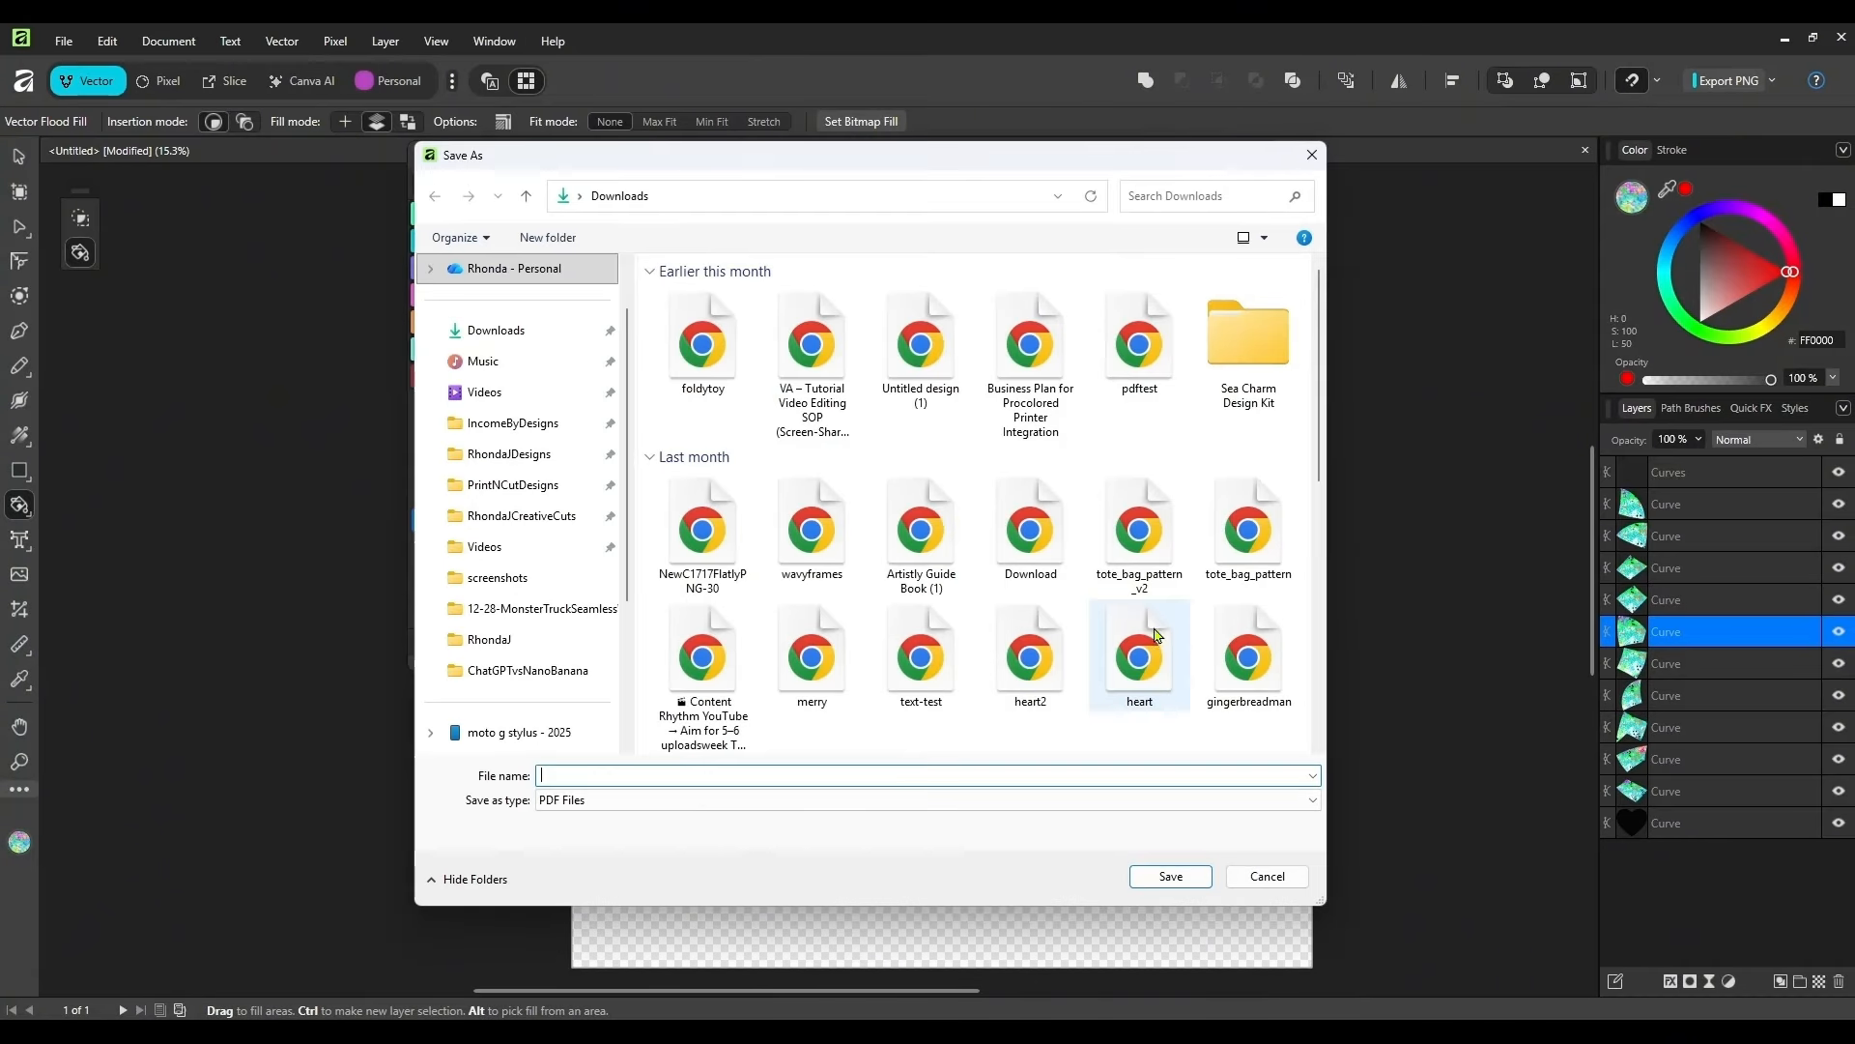
pyautogui.click(744, 774)
pyautogui.write('patch')
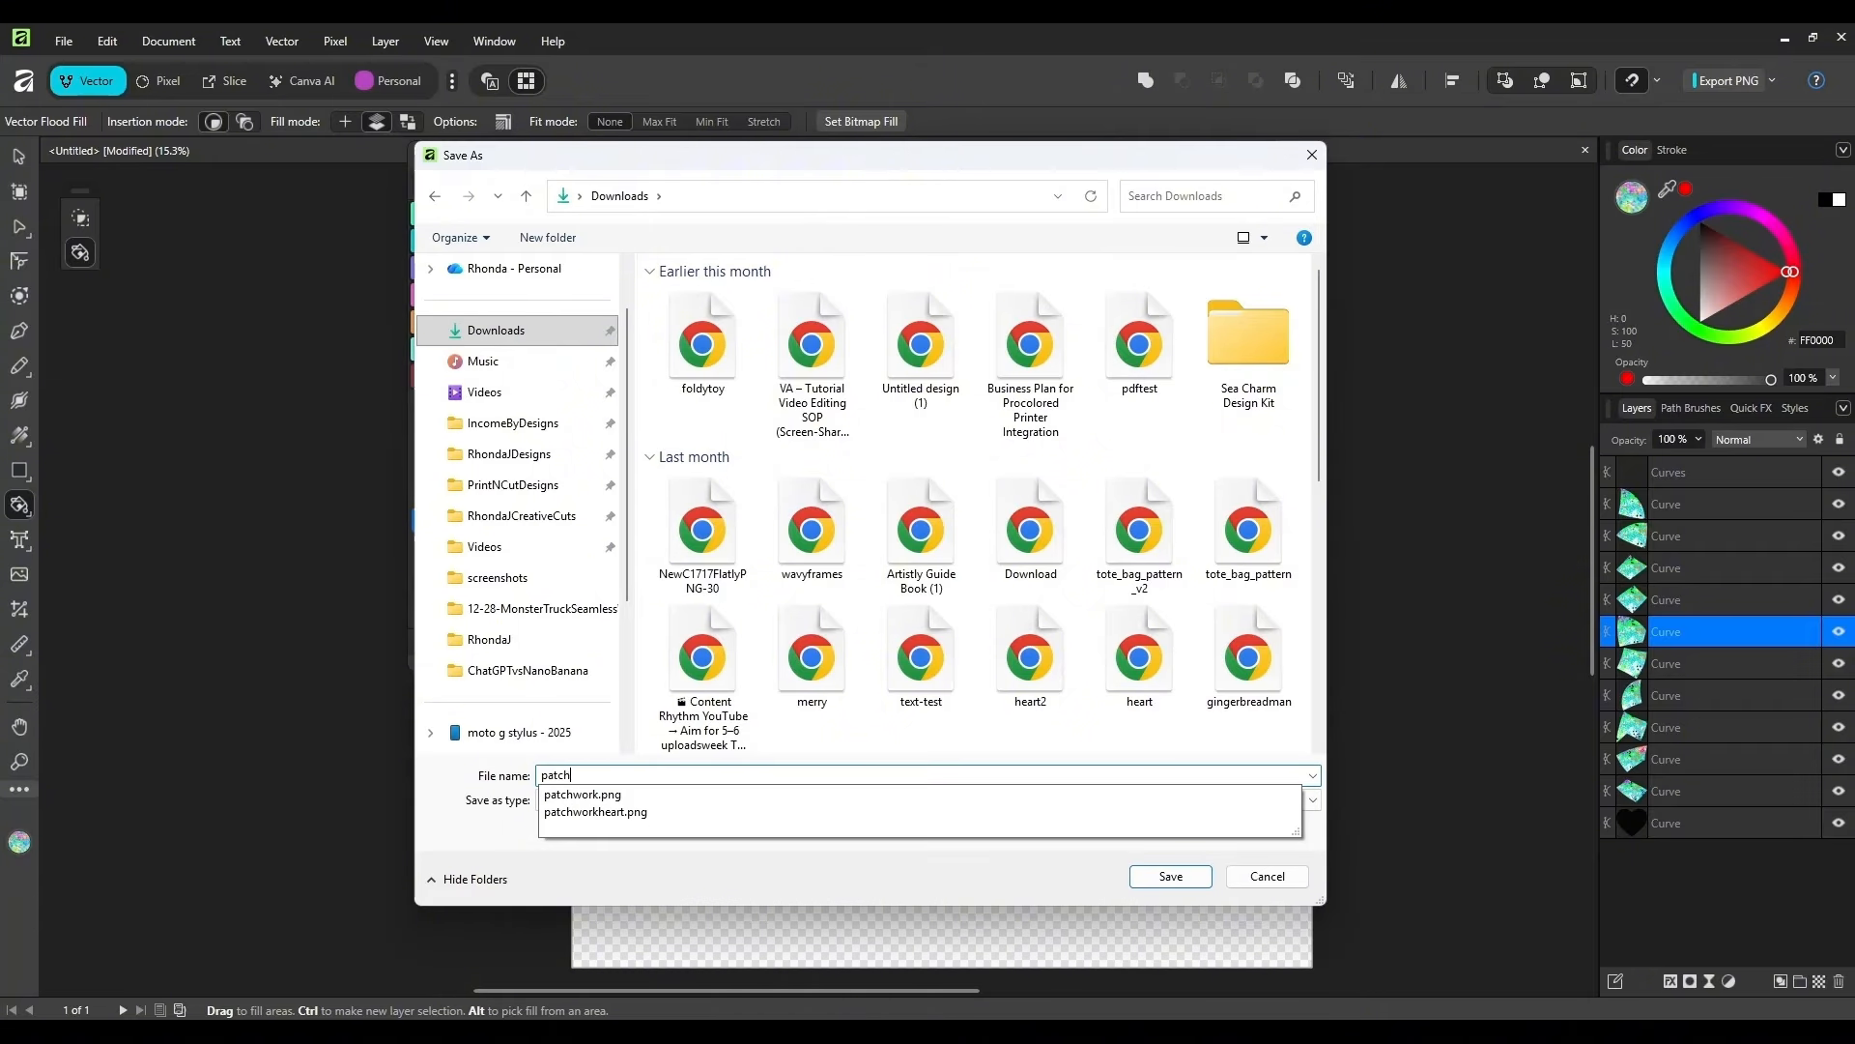
pyautogui.write('workheart')
pyautogui.press('Return')
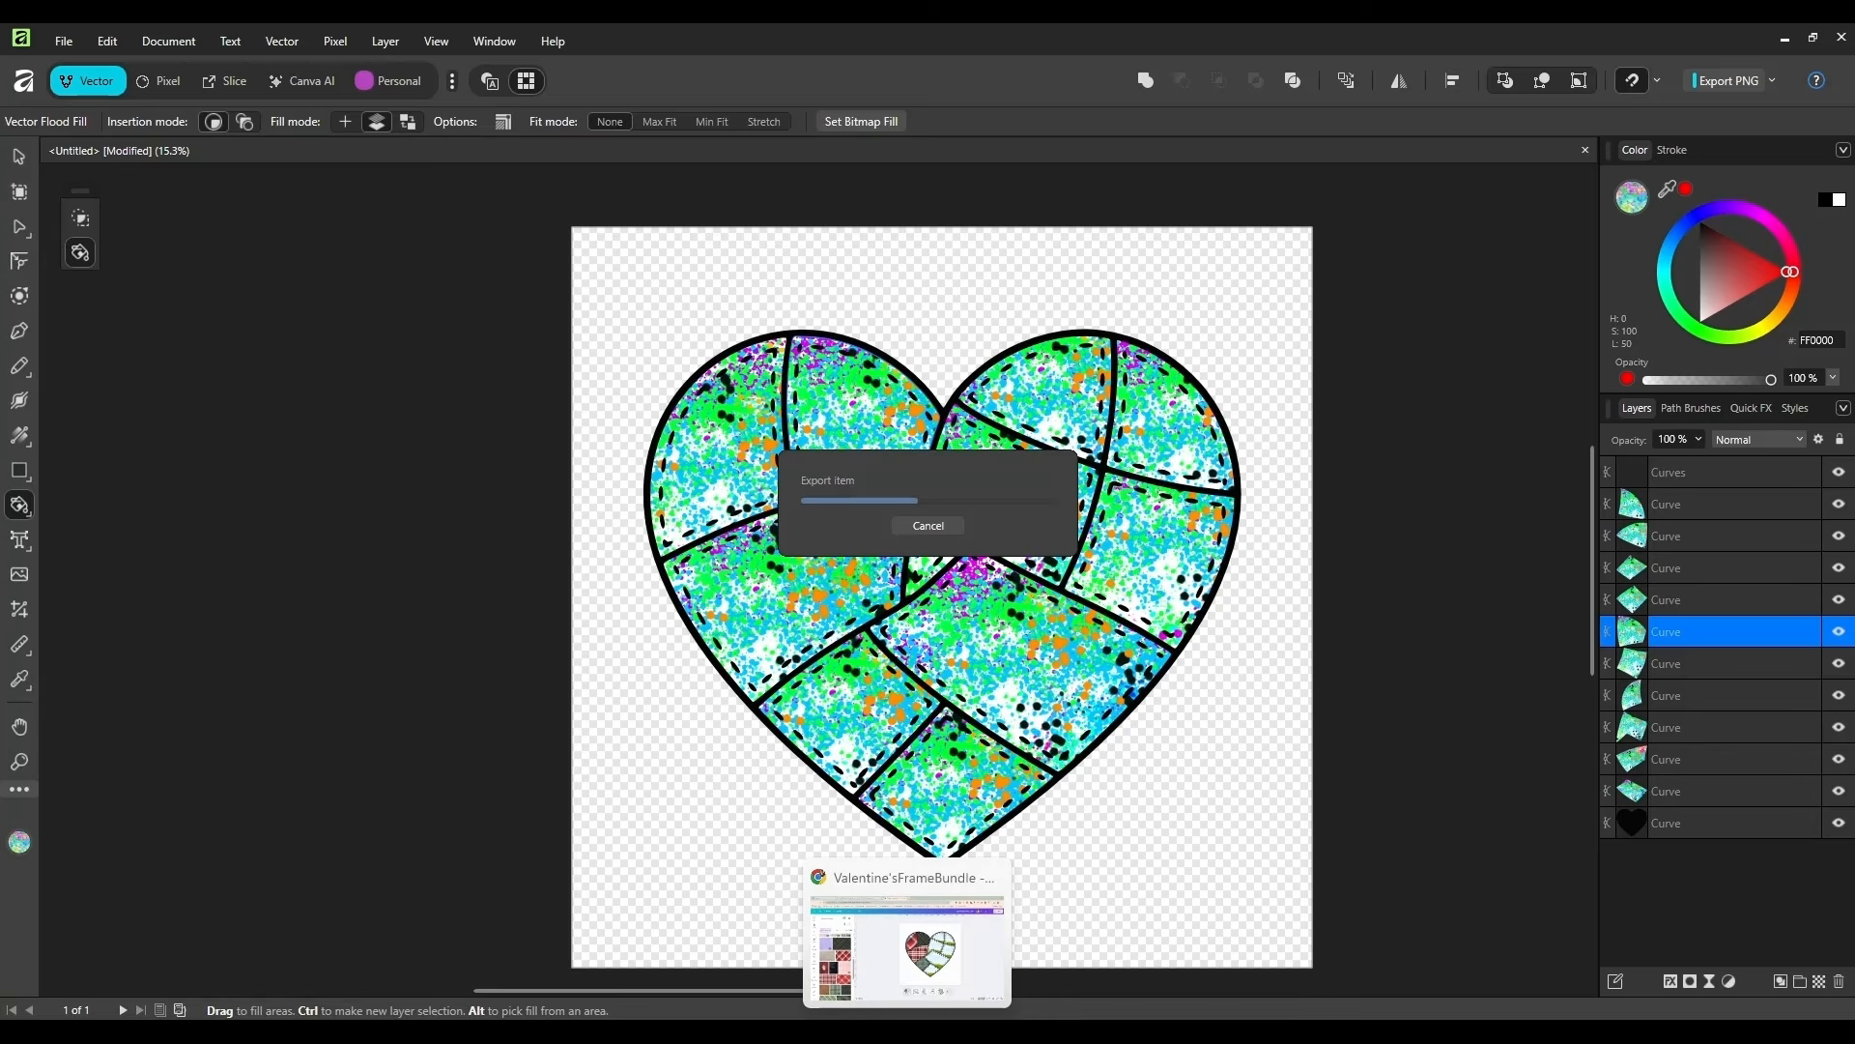
# - Switch to Canva in the browser and go from the Valentine'sFrameBundle design to the home page
pyautogui.click(906, 947)
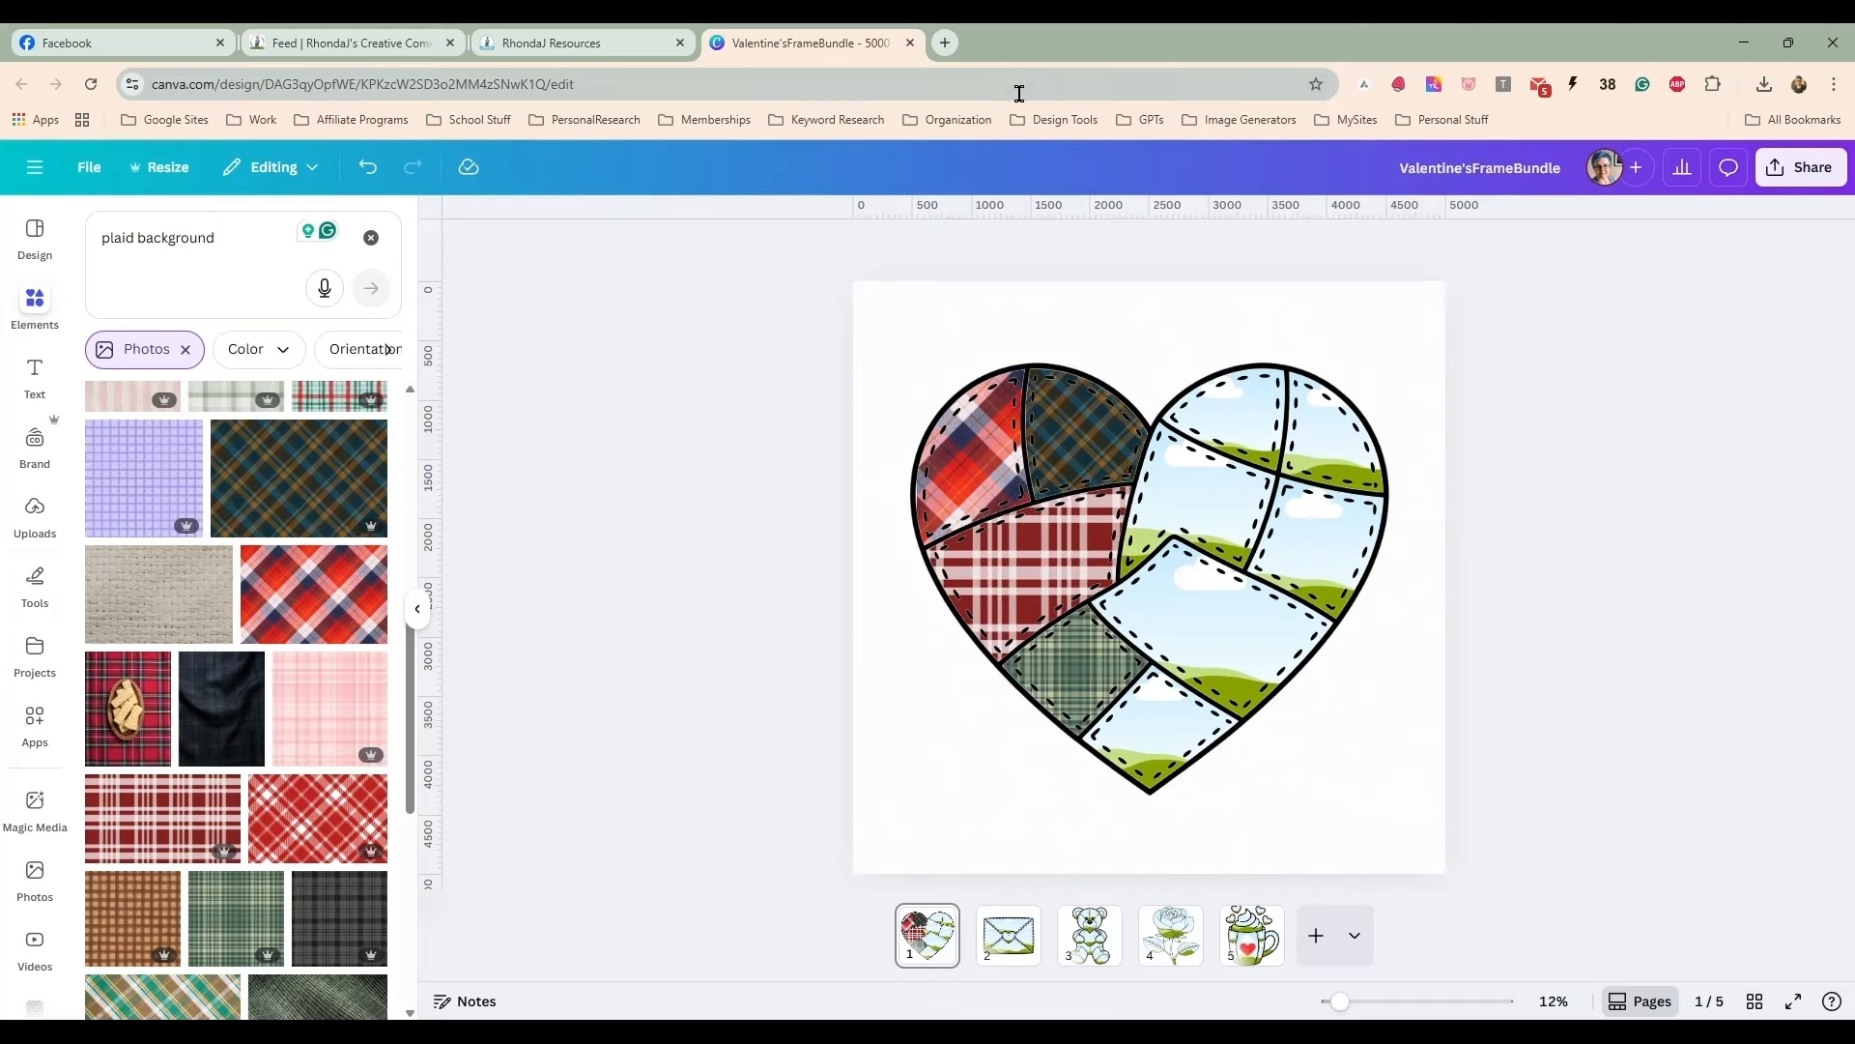
pyautogui.click(34, 167)
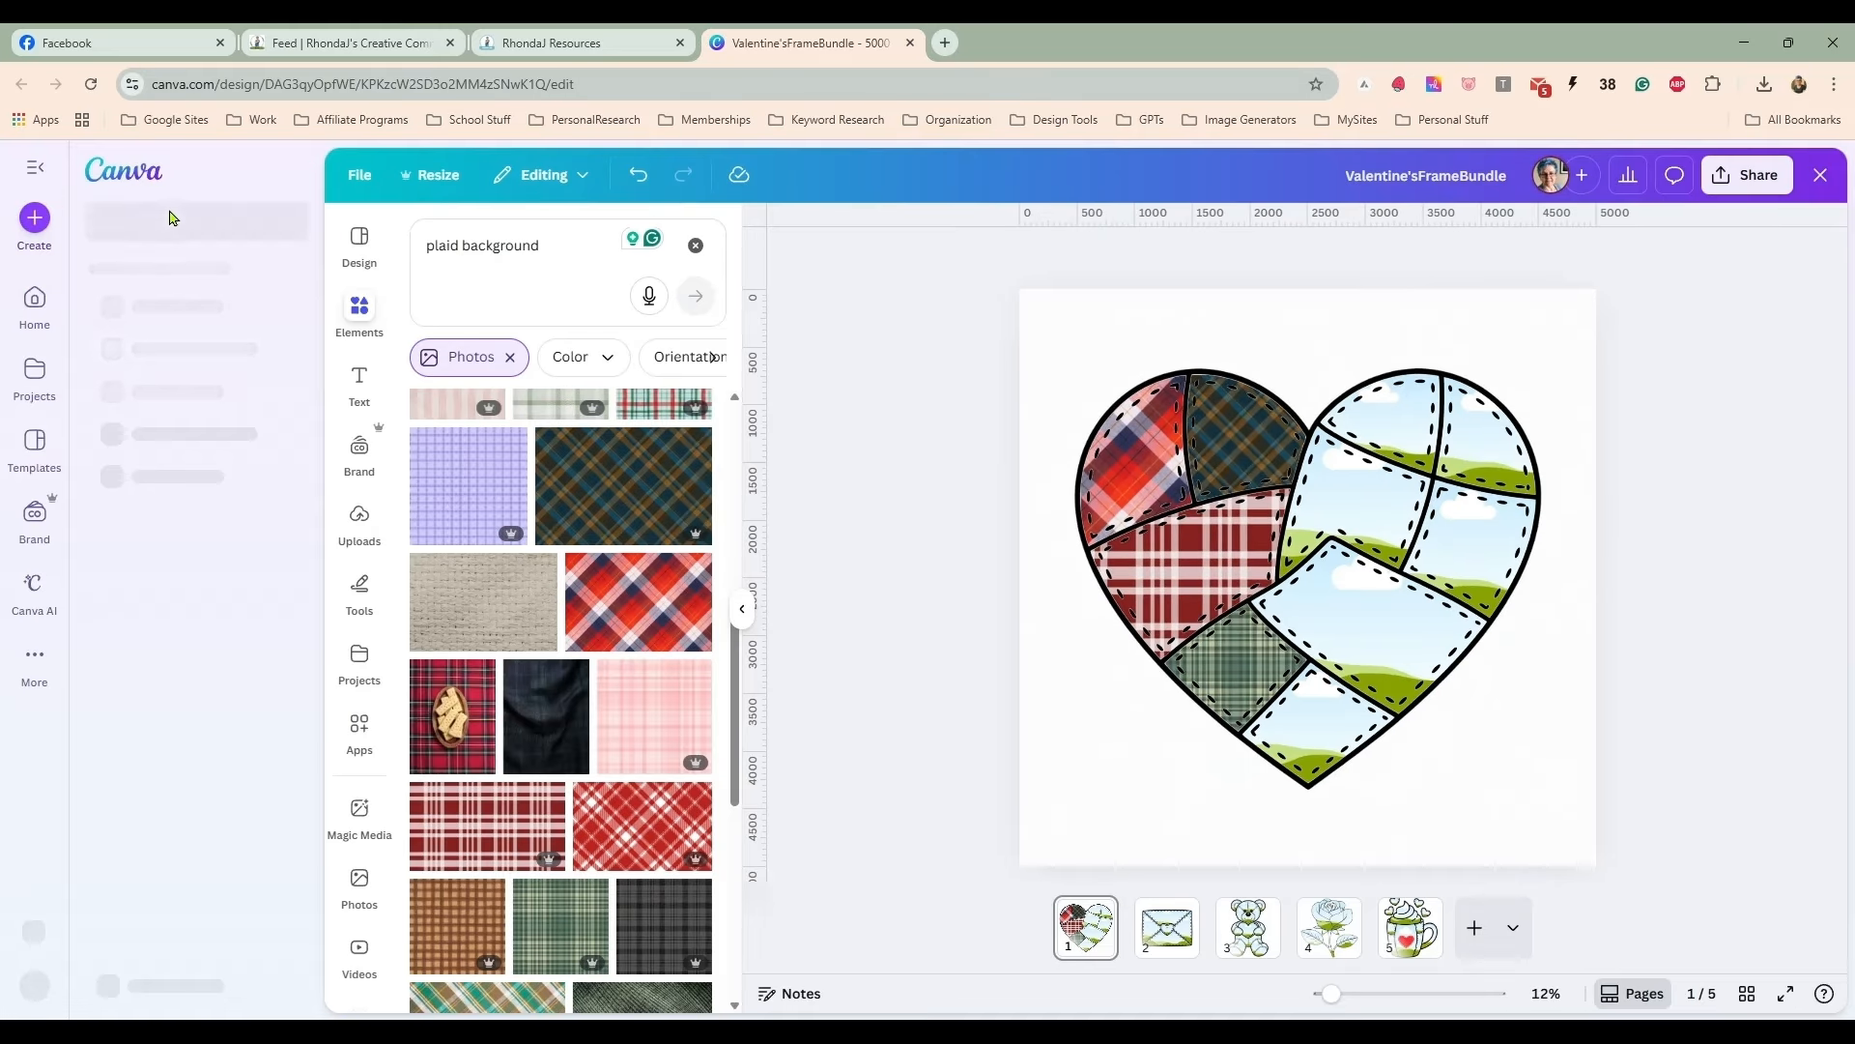
pyautogui.click(35, 303)
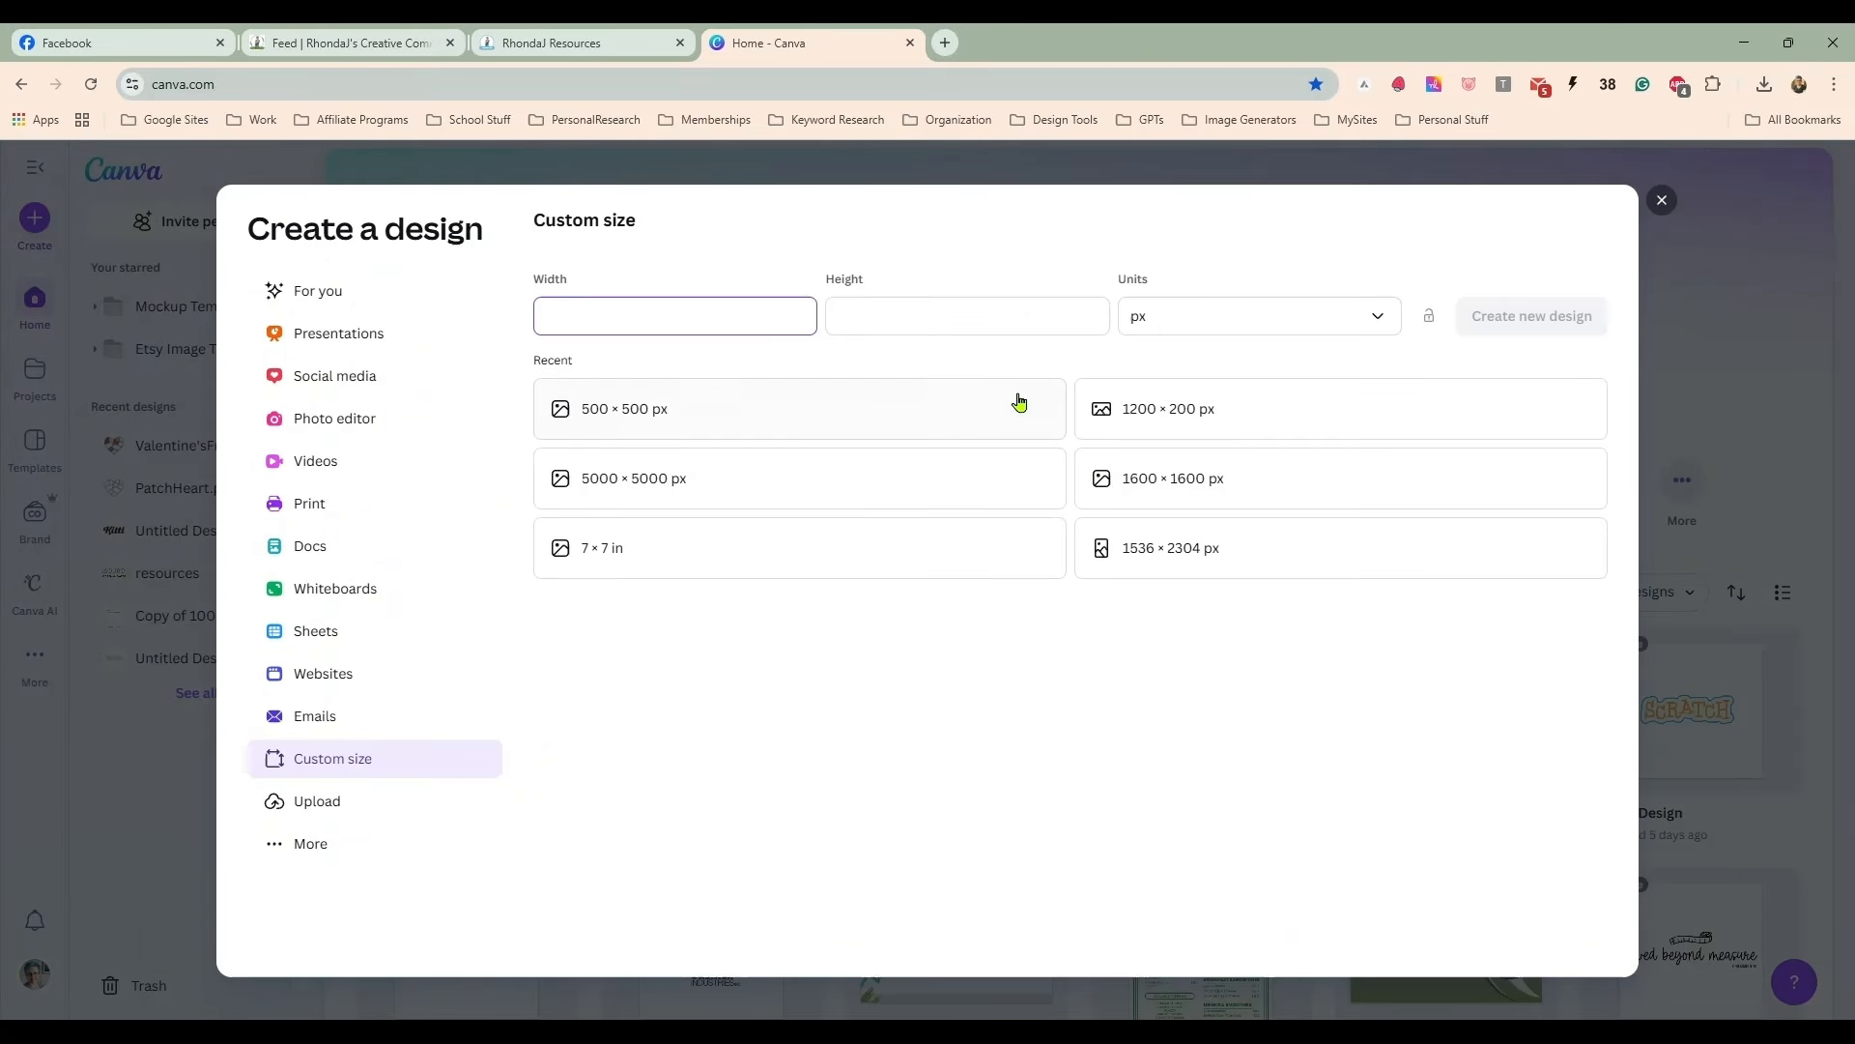
# - Create a 5000 × 5000 px design, then upload the downloaded patchworkheart.pdf to the projects and place it on the page
pyautogui.click(737, 484)
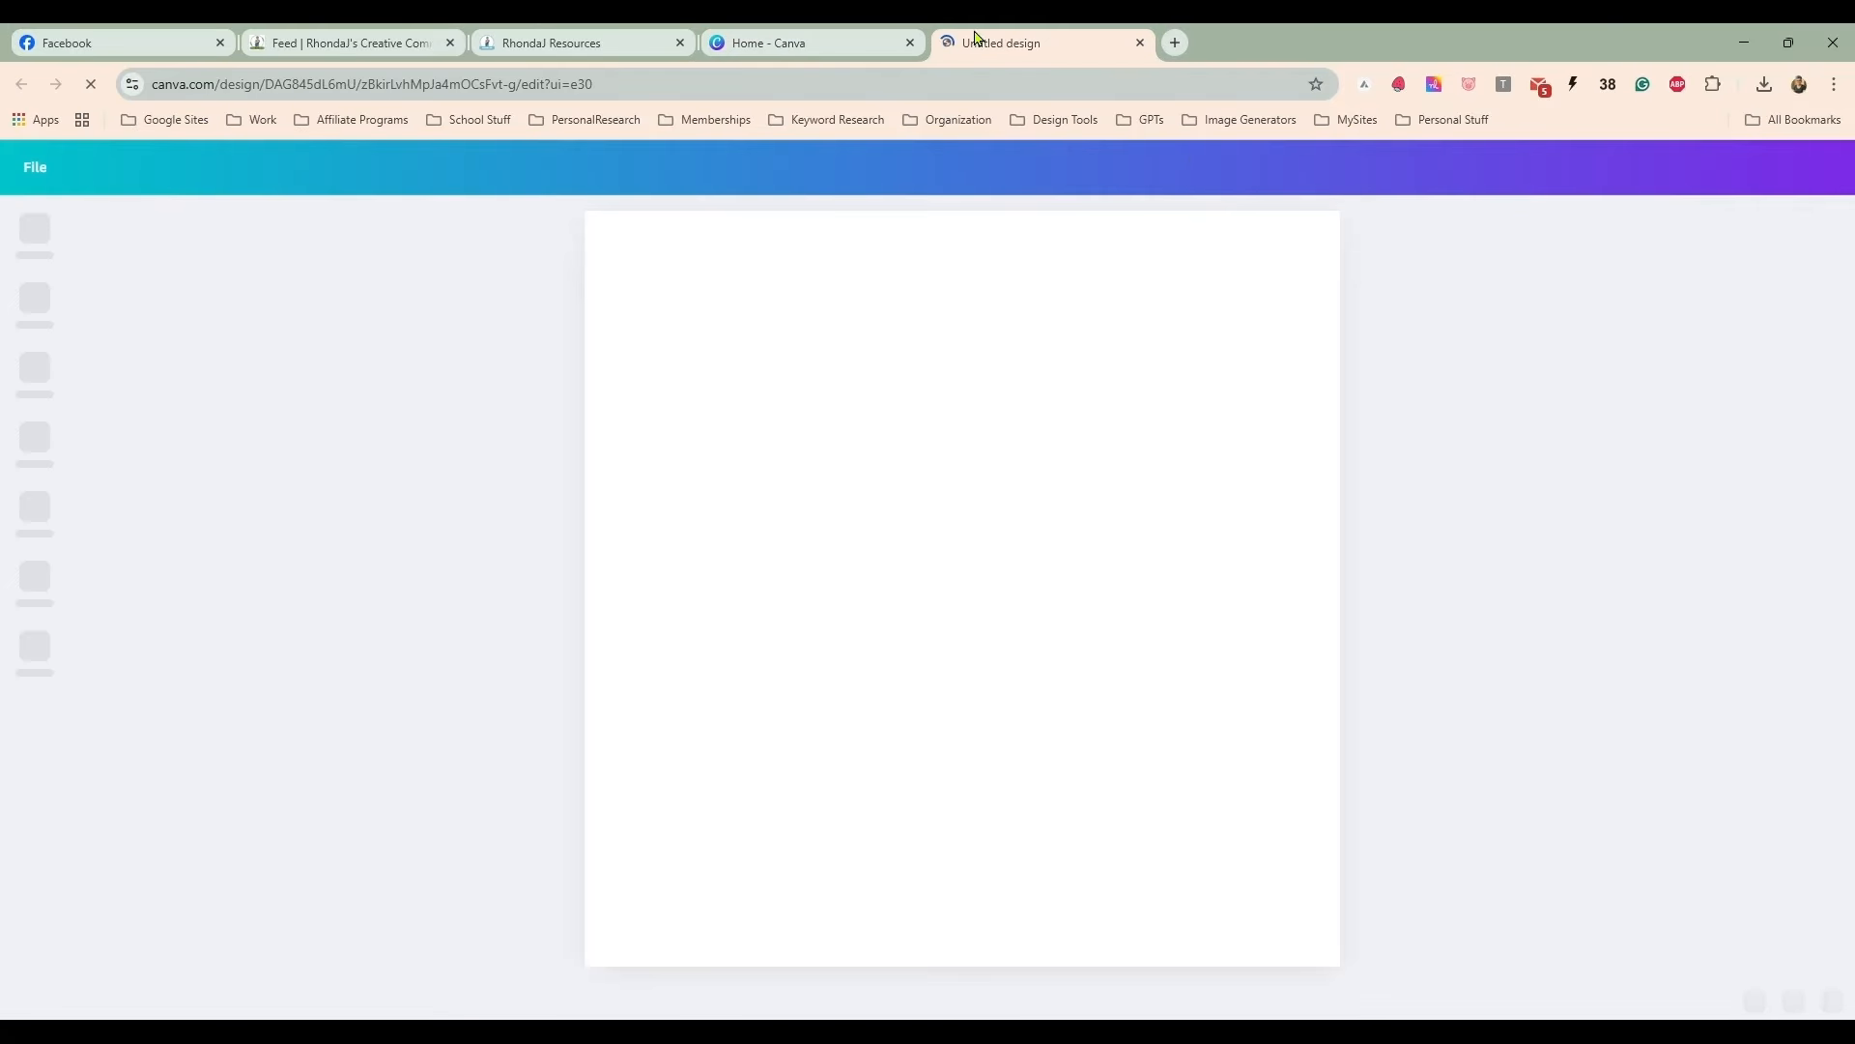
pyautogui.click(906, 43)
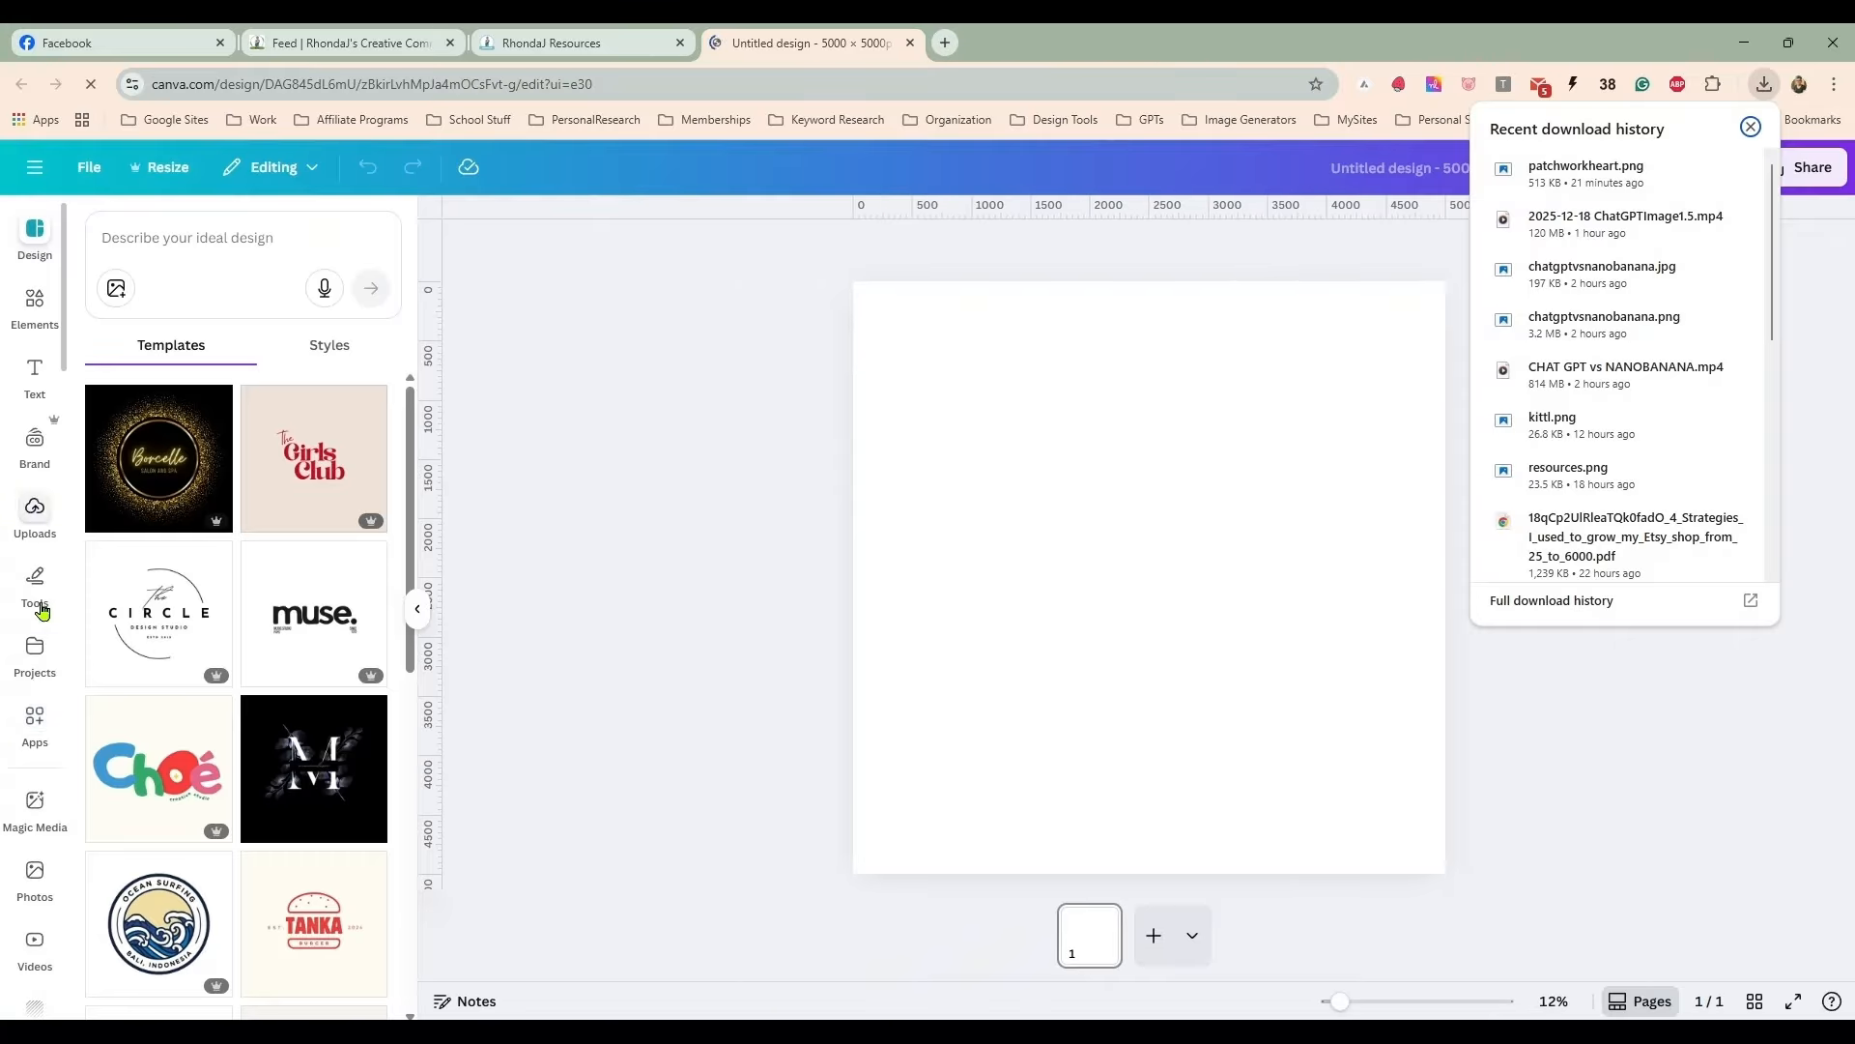
pyautogui.click(27, 667)
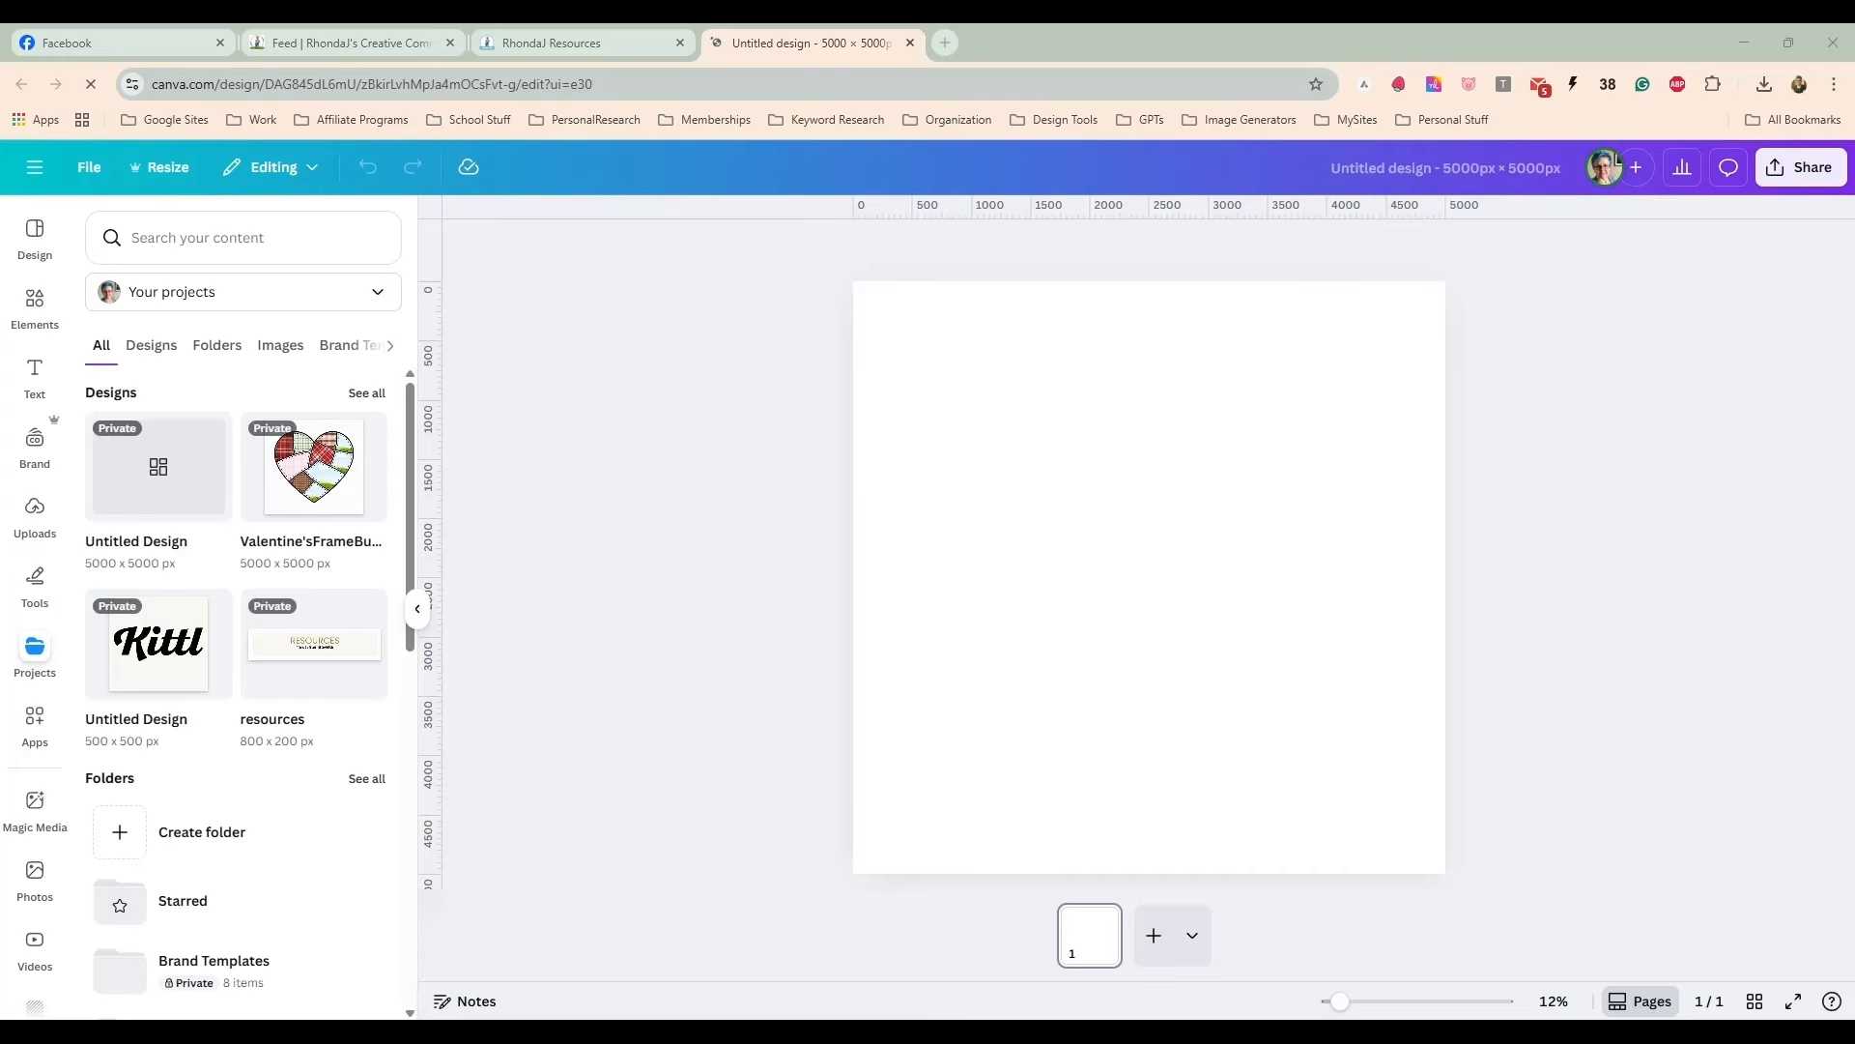
pyautogui.moveTo(1683, 324); pyautogui.dragTo(213, 443)
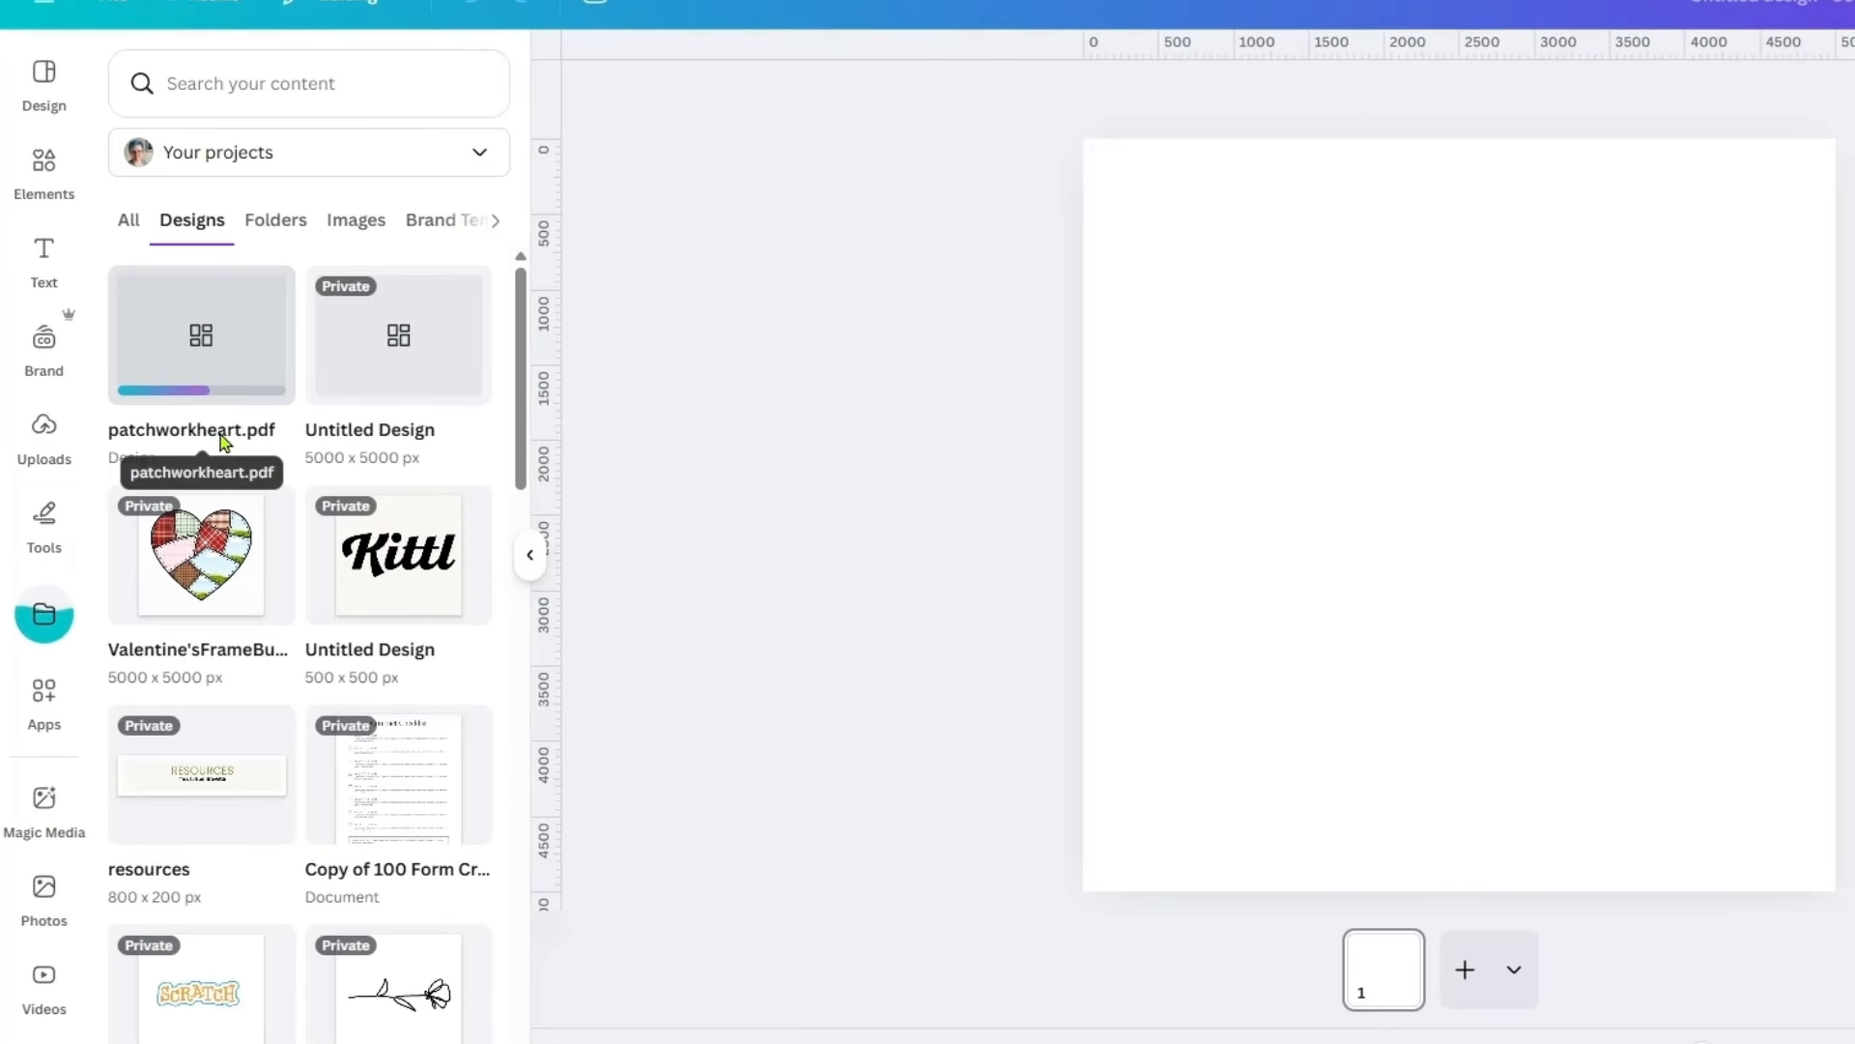
pyautogui.click(220, 512)
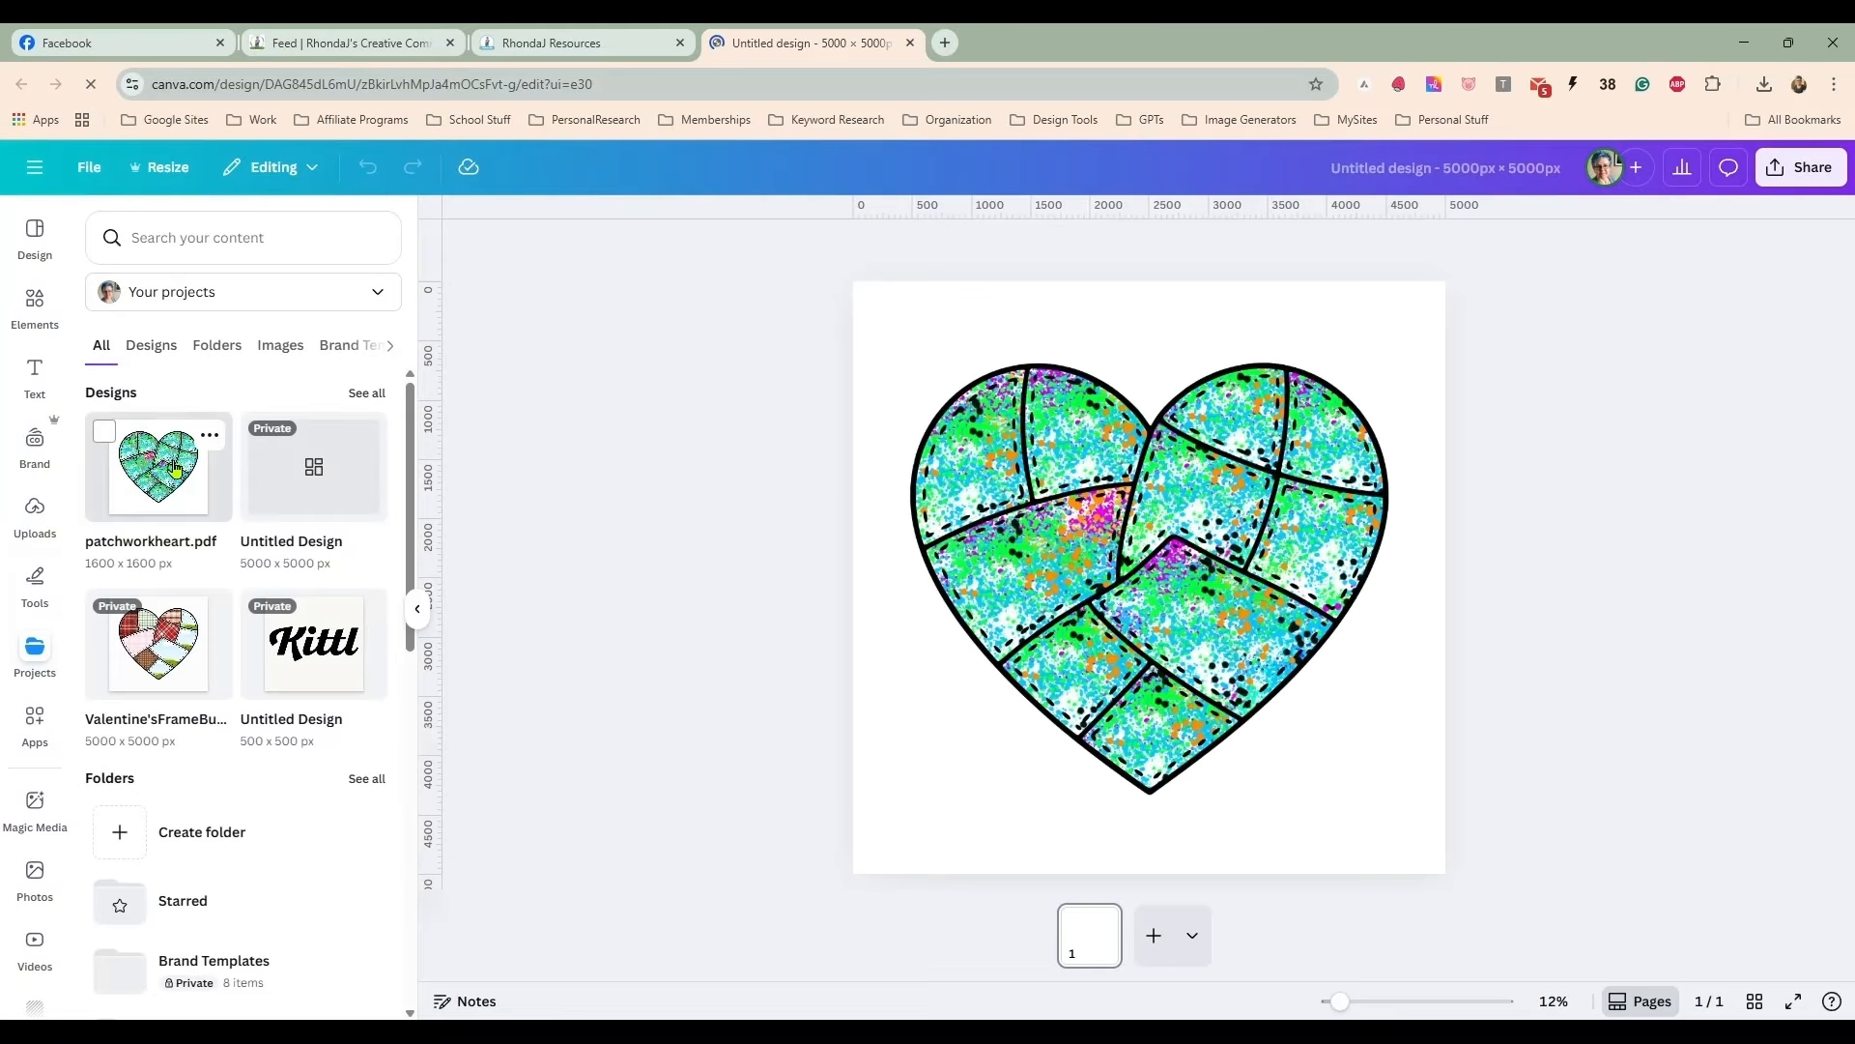
# - Move the dashed stitching aside, select the heart's upper-left patch, and return the stitching over the heart
pyautogui.click(1092, 453)
pyautogui.moveTo(1092, 453); pyautogui.dragTo(1545, 518)
pyautogui.click(1001, 442)
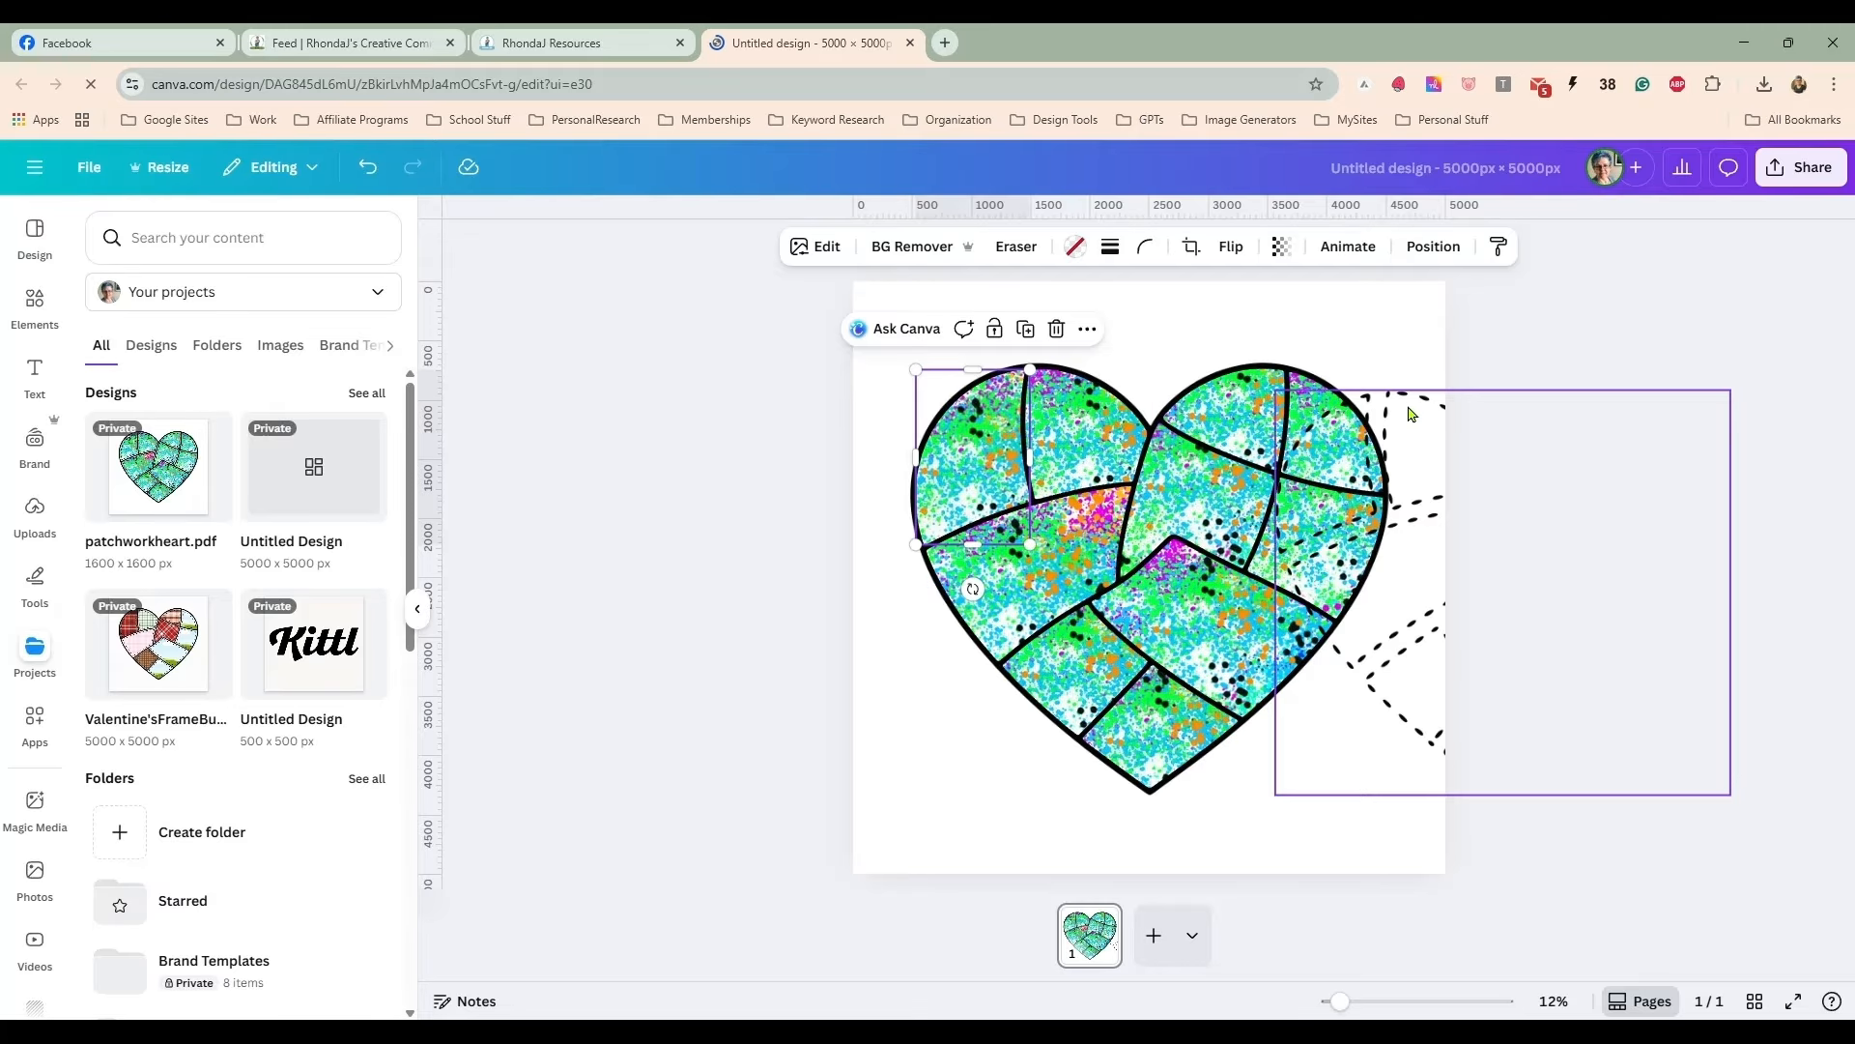
pyautogui.moveTo(1411, 414); pyautogui.dragTo(1045, 384)
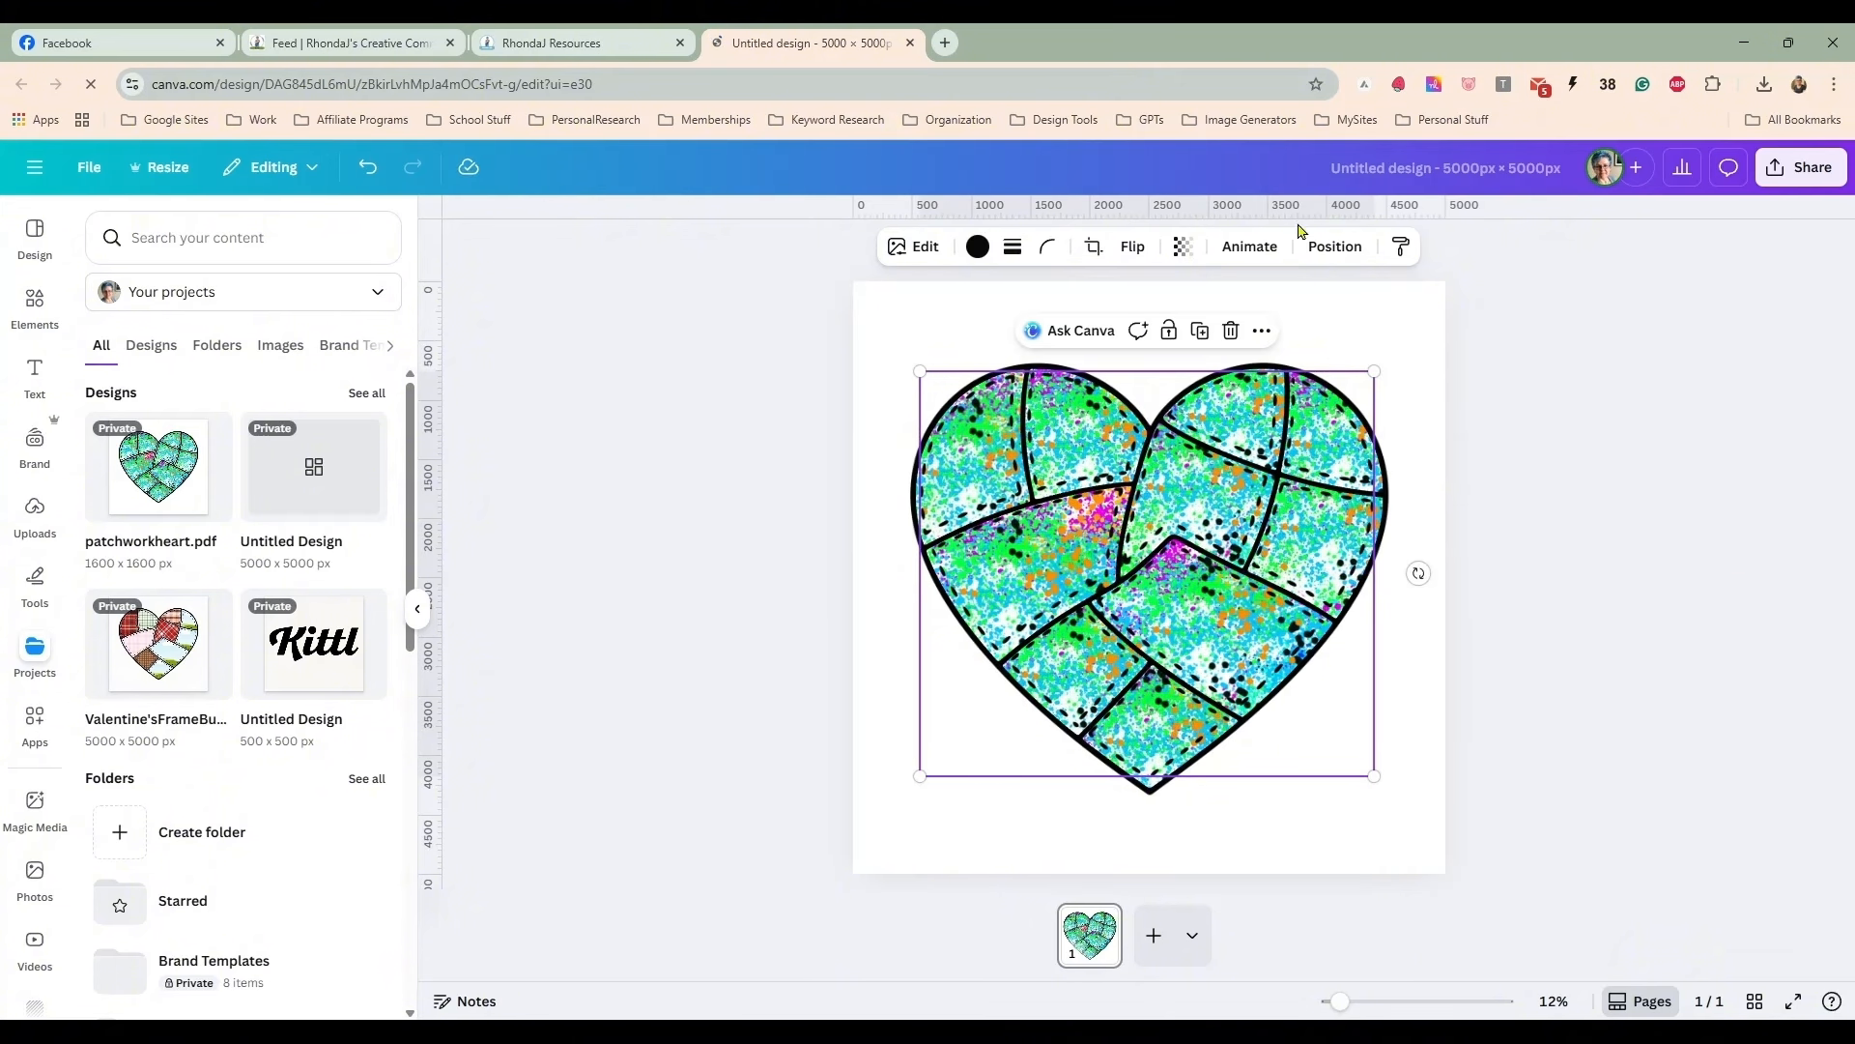
# - Show the design's layer list and check the options of the dashed stitching layer
pyautogui.click(1342, 253)
pyautogui.click(314, 269)
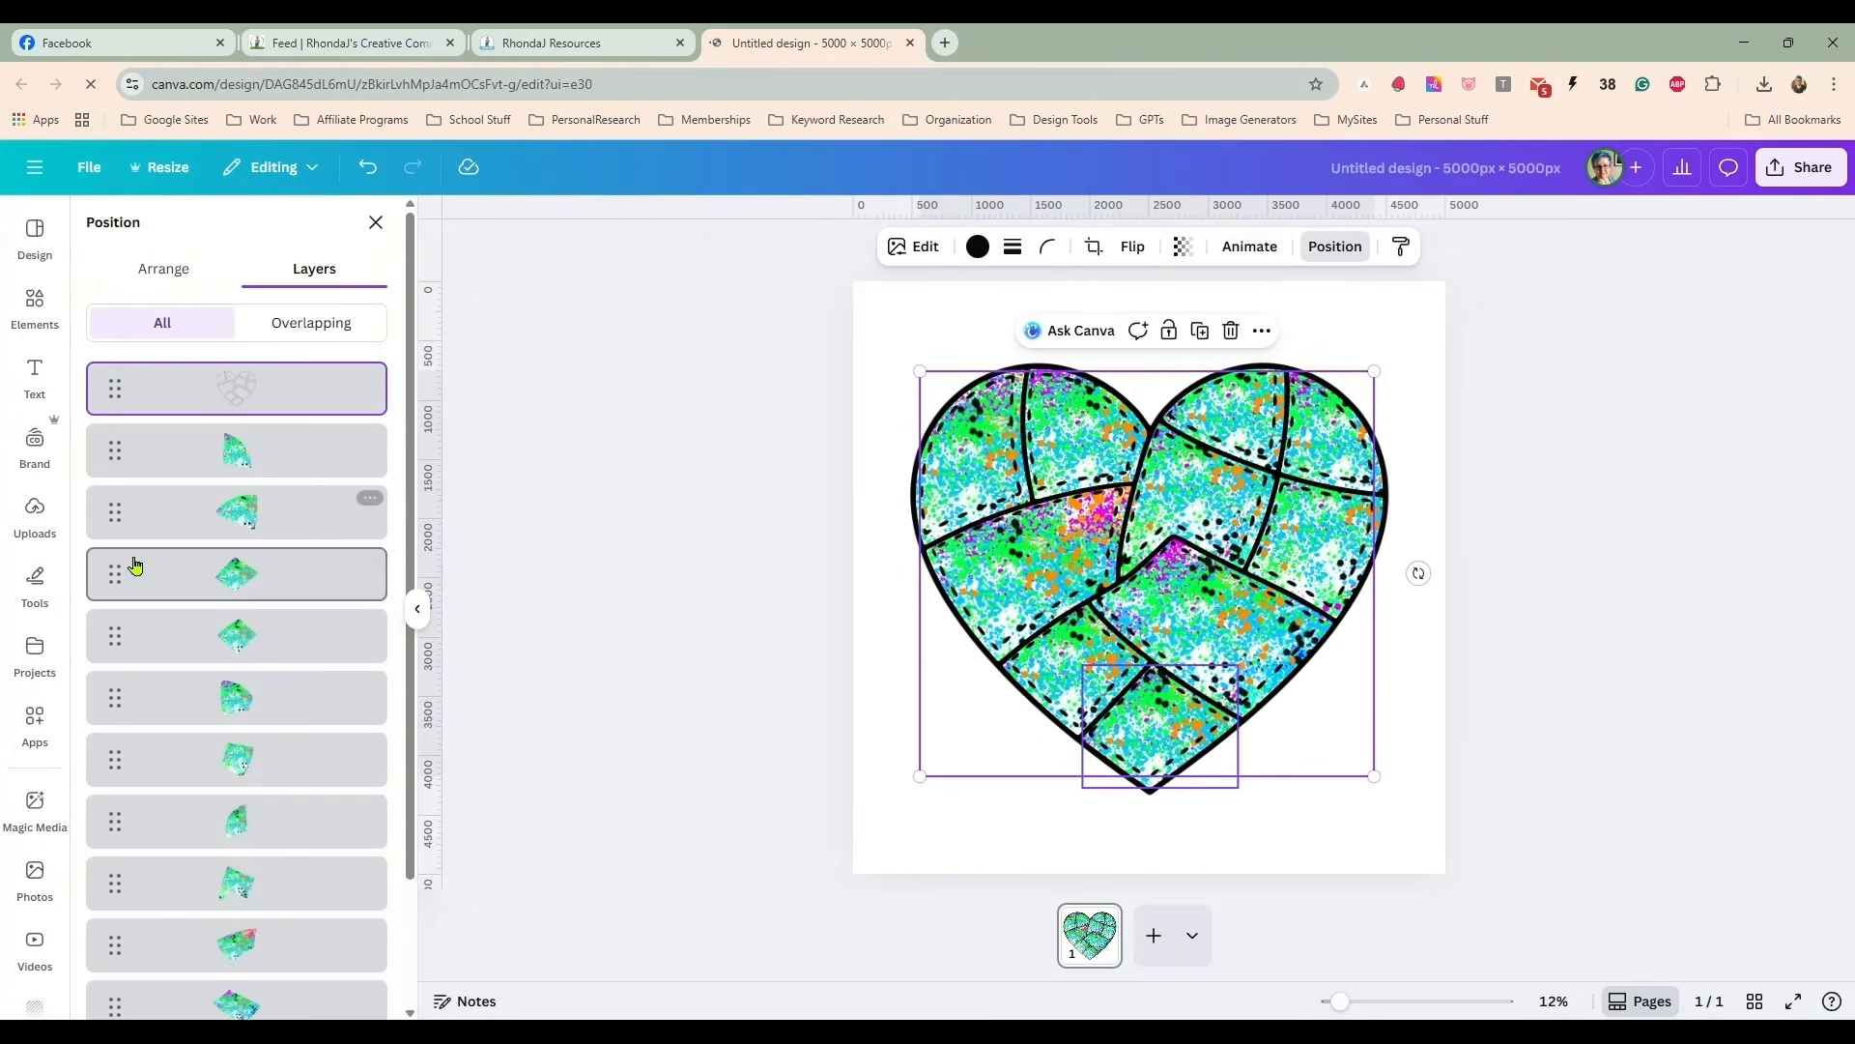
pyautogui.click(371, 376)
pyautogui.click(521, 344)
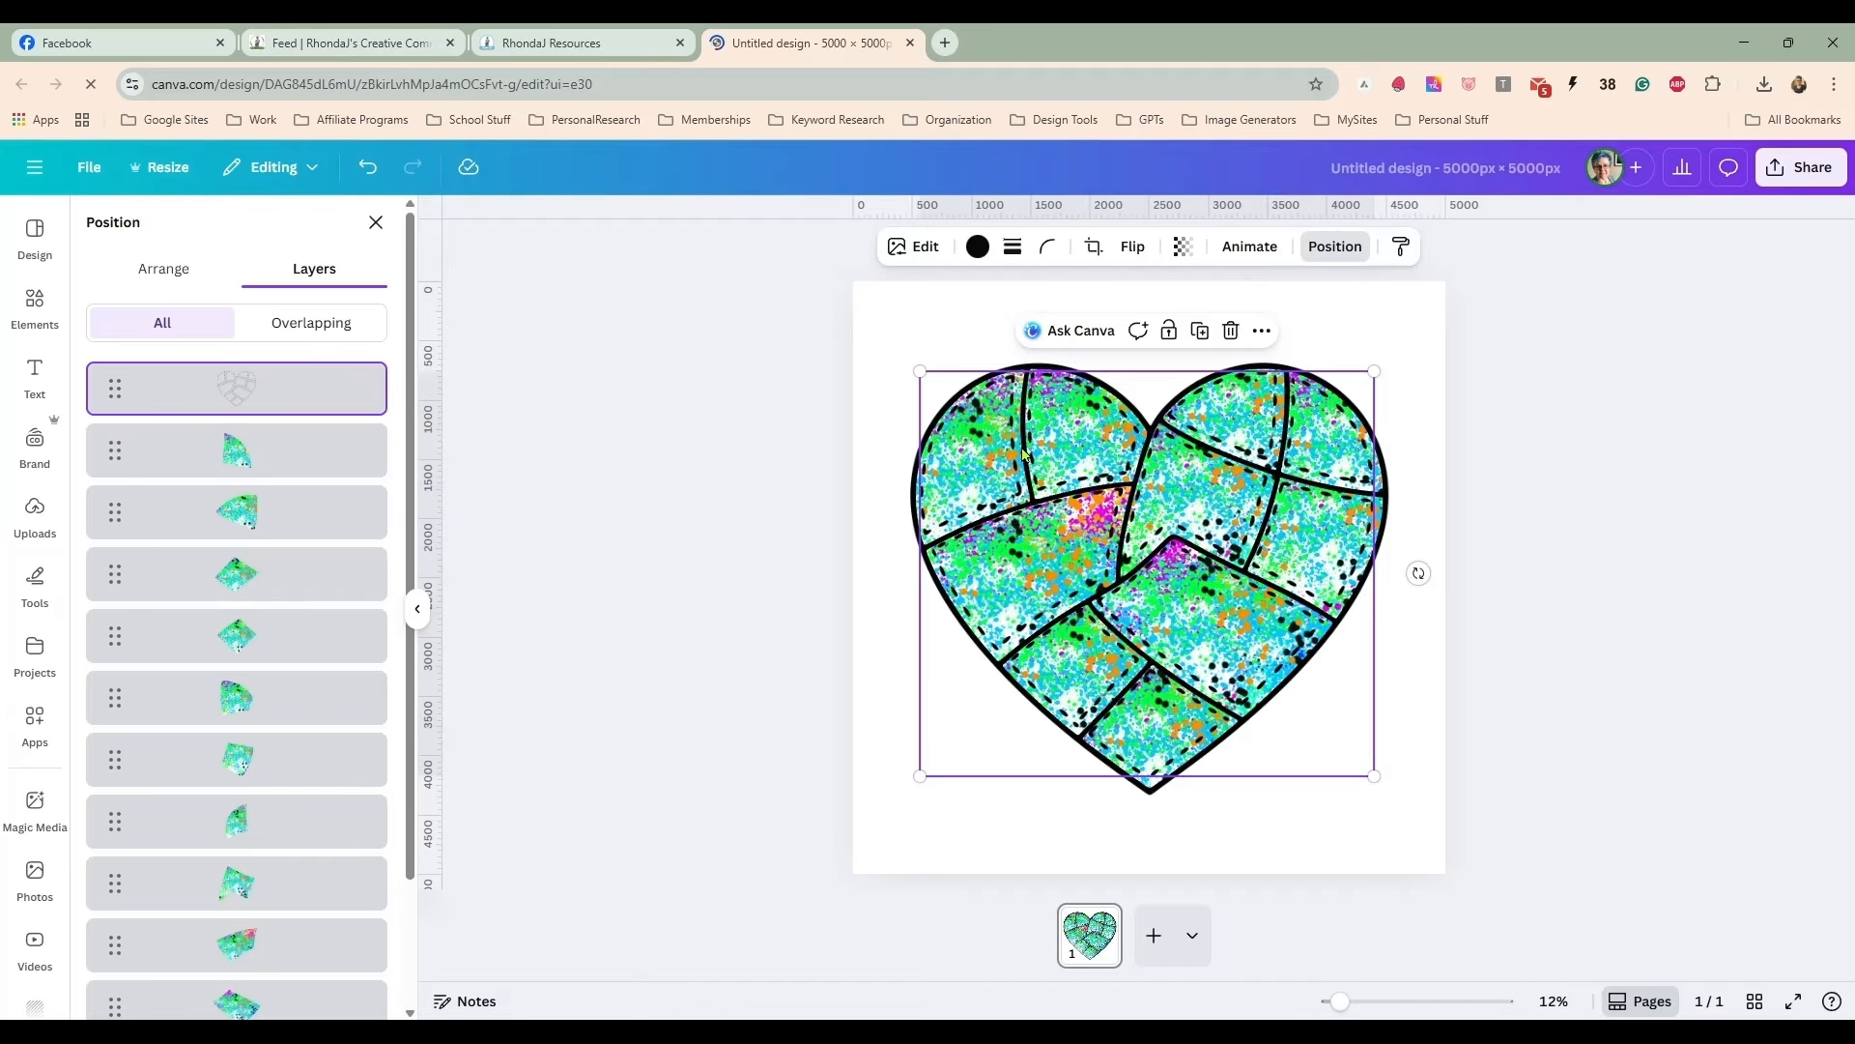
# - Move the dashed stitching off the heart to the page's lower-right corner and delete the image from the upper-left patch frame
pyautogui.moveTo(1033, 462); pyautogui.dragTo(1255, 837)
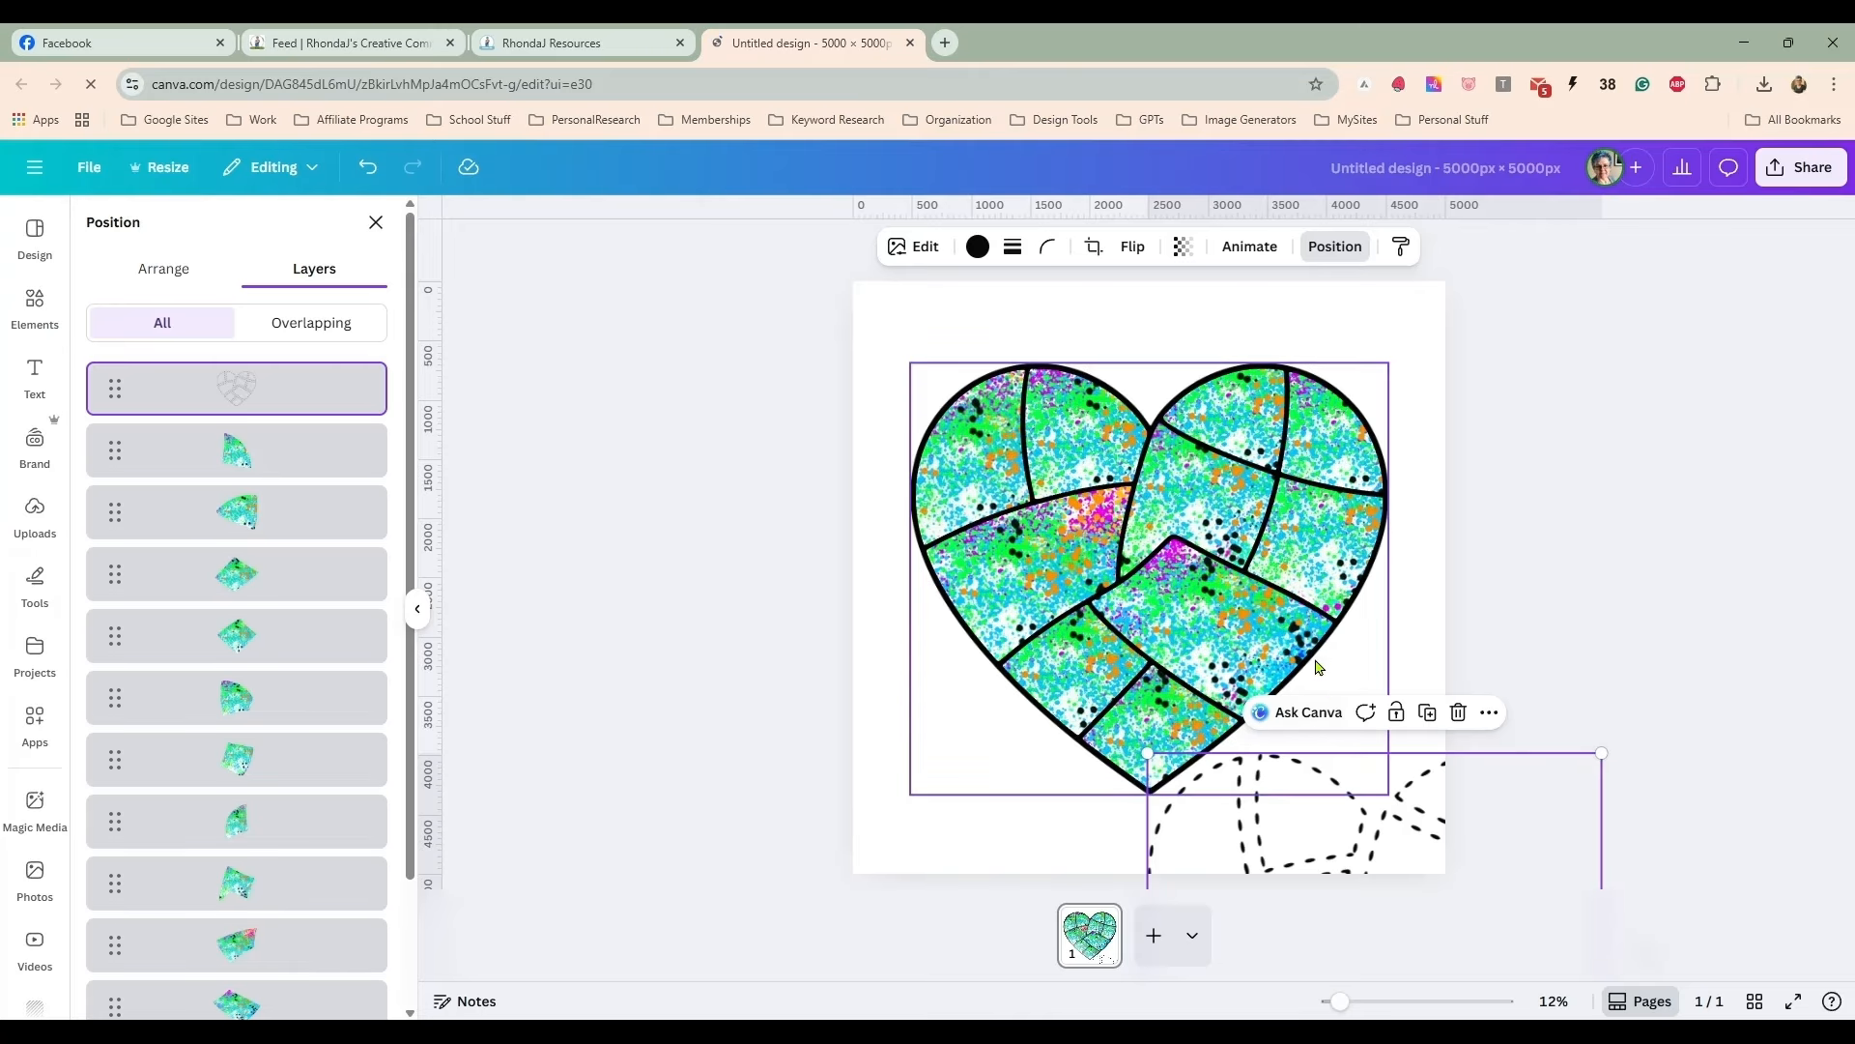
pyautogui.click(981, 450)
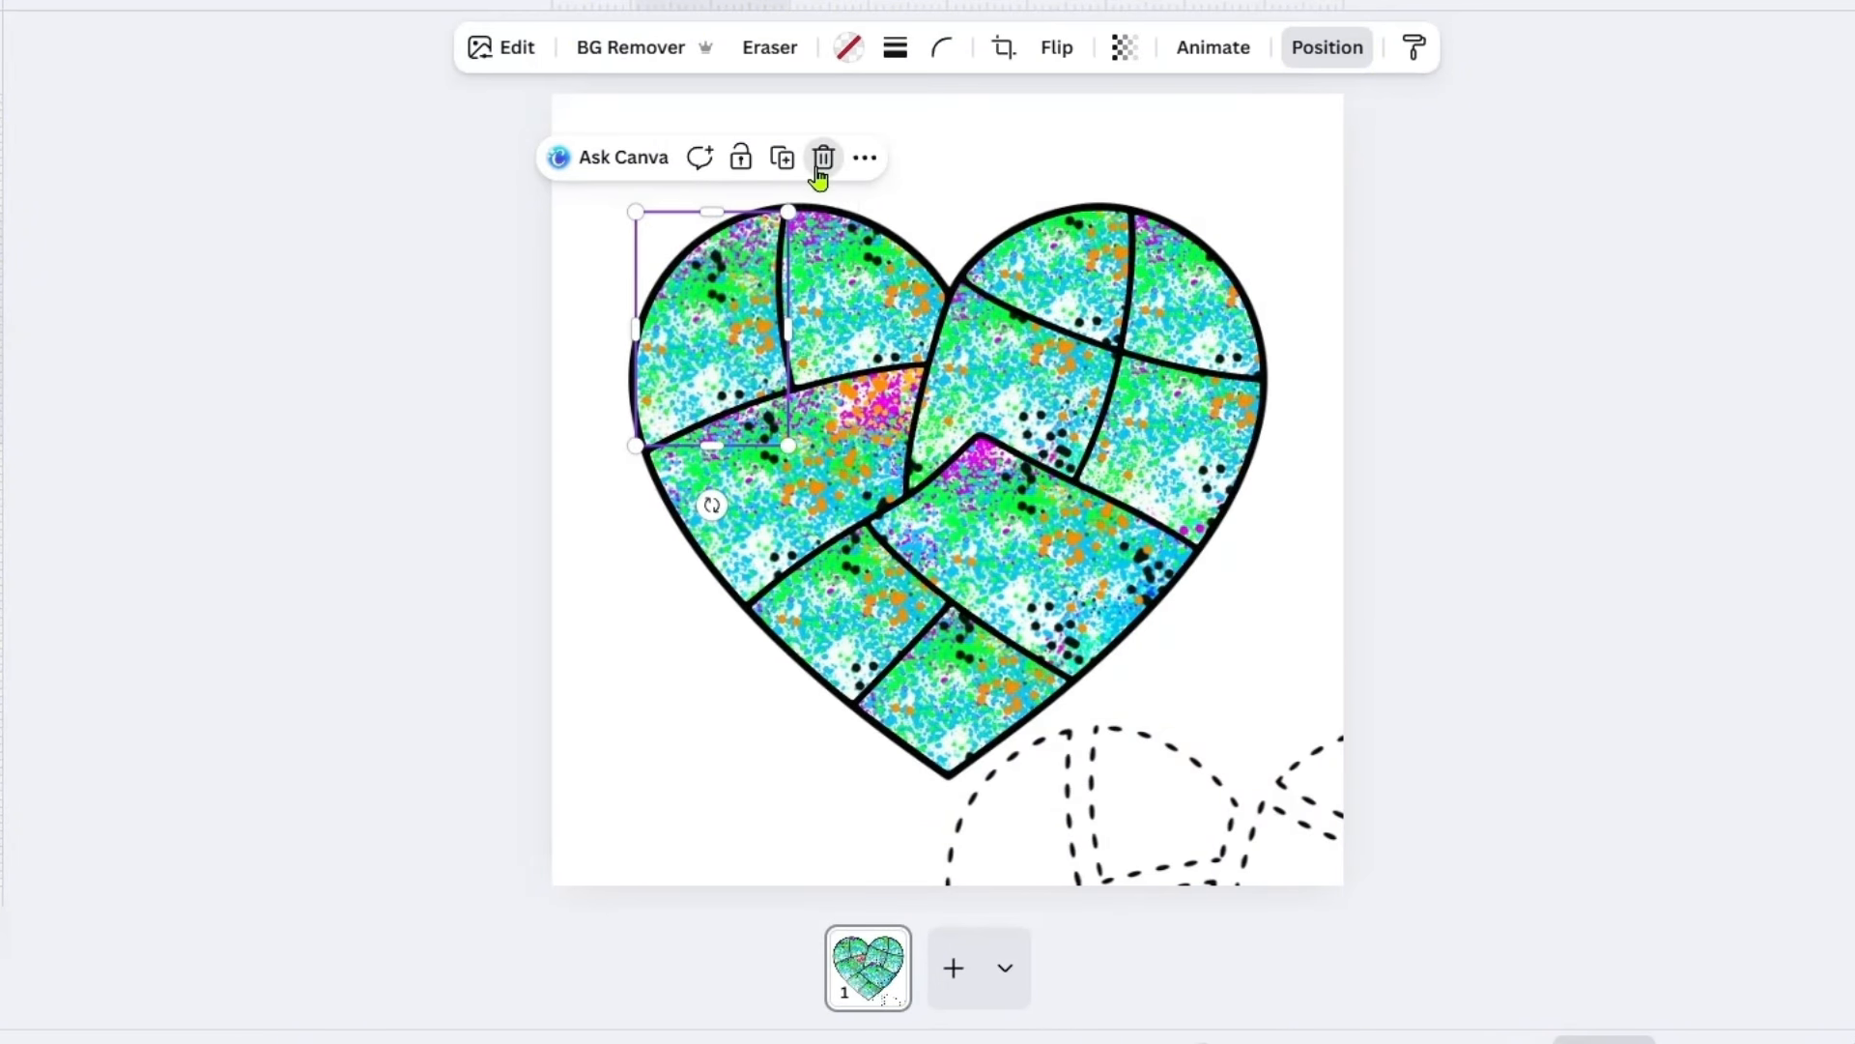
pyautogui.click(823, 159)
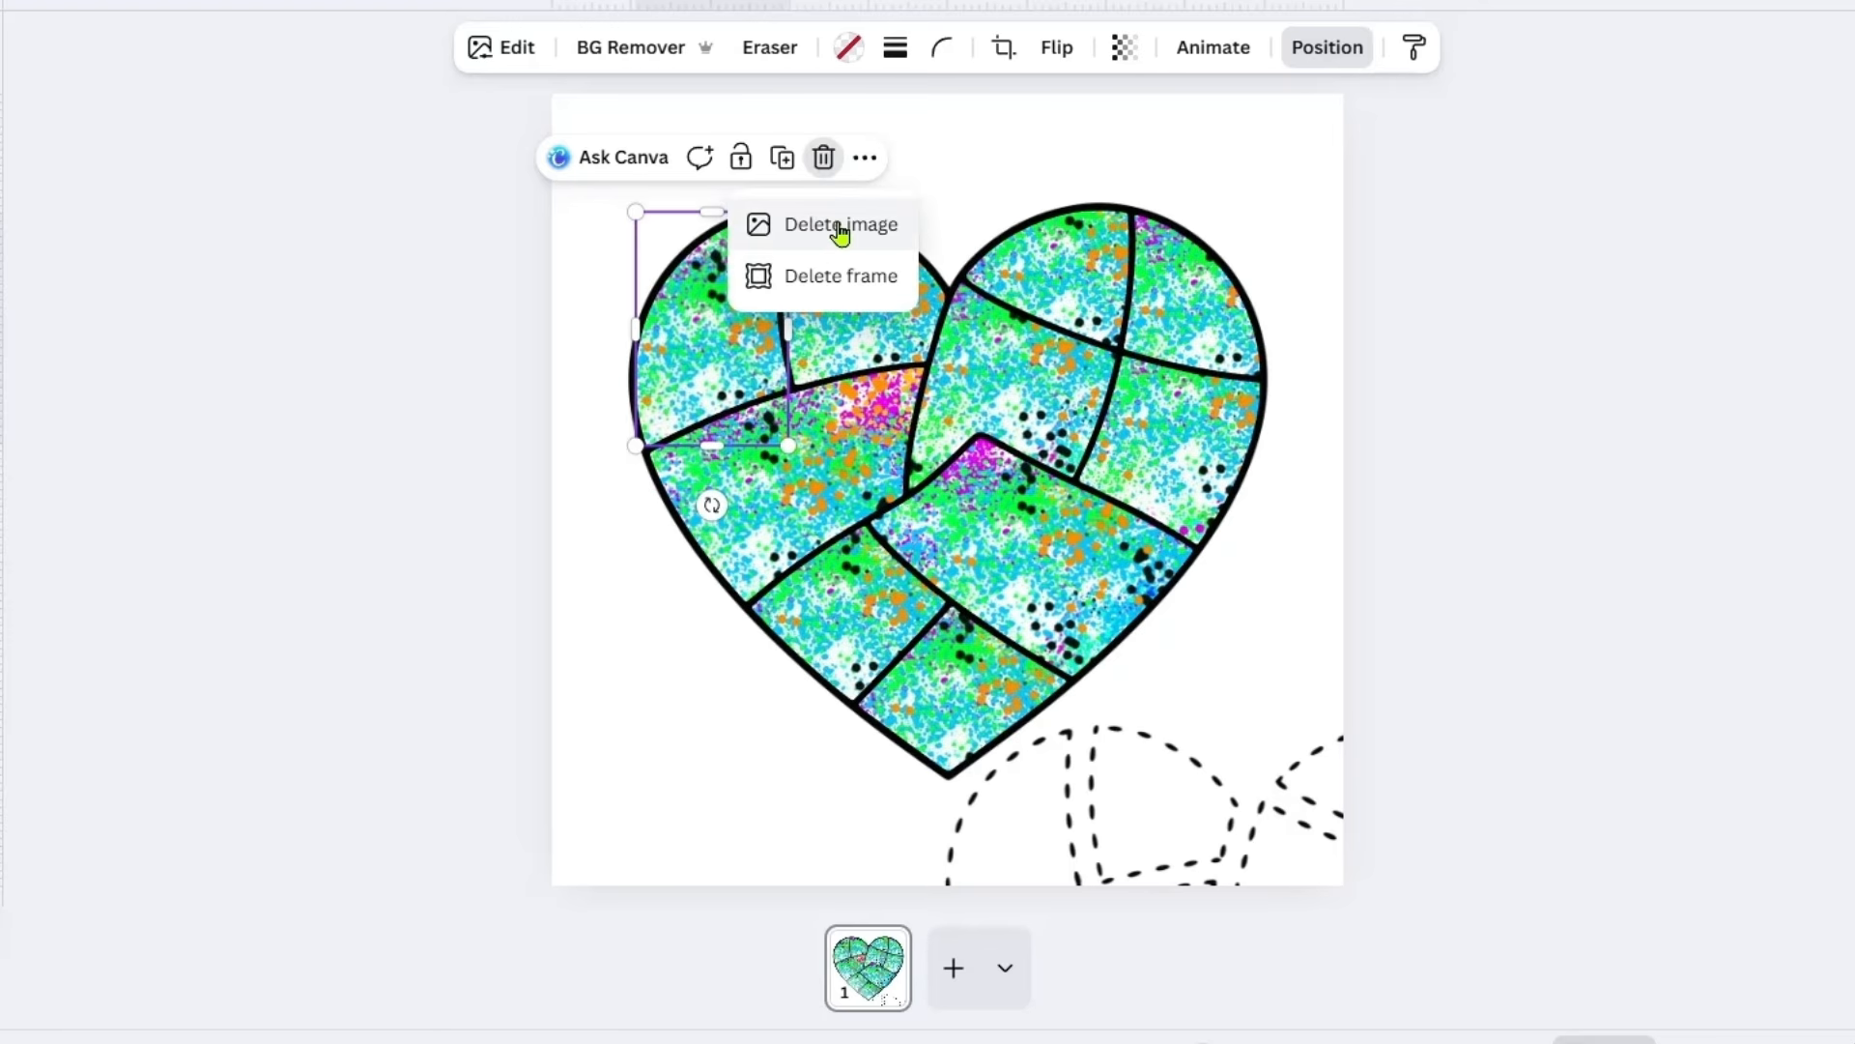
pyautogui.click(839, 227)
# - Delete the images from the three remaining patch frames along the top of the heart, keeping the frames
pyautogui.click(841, 291)
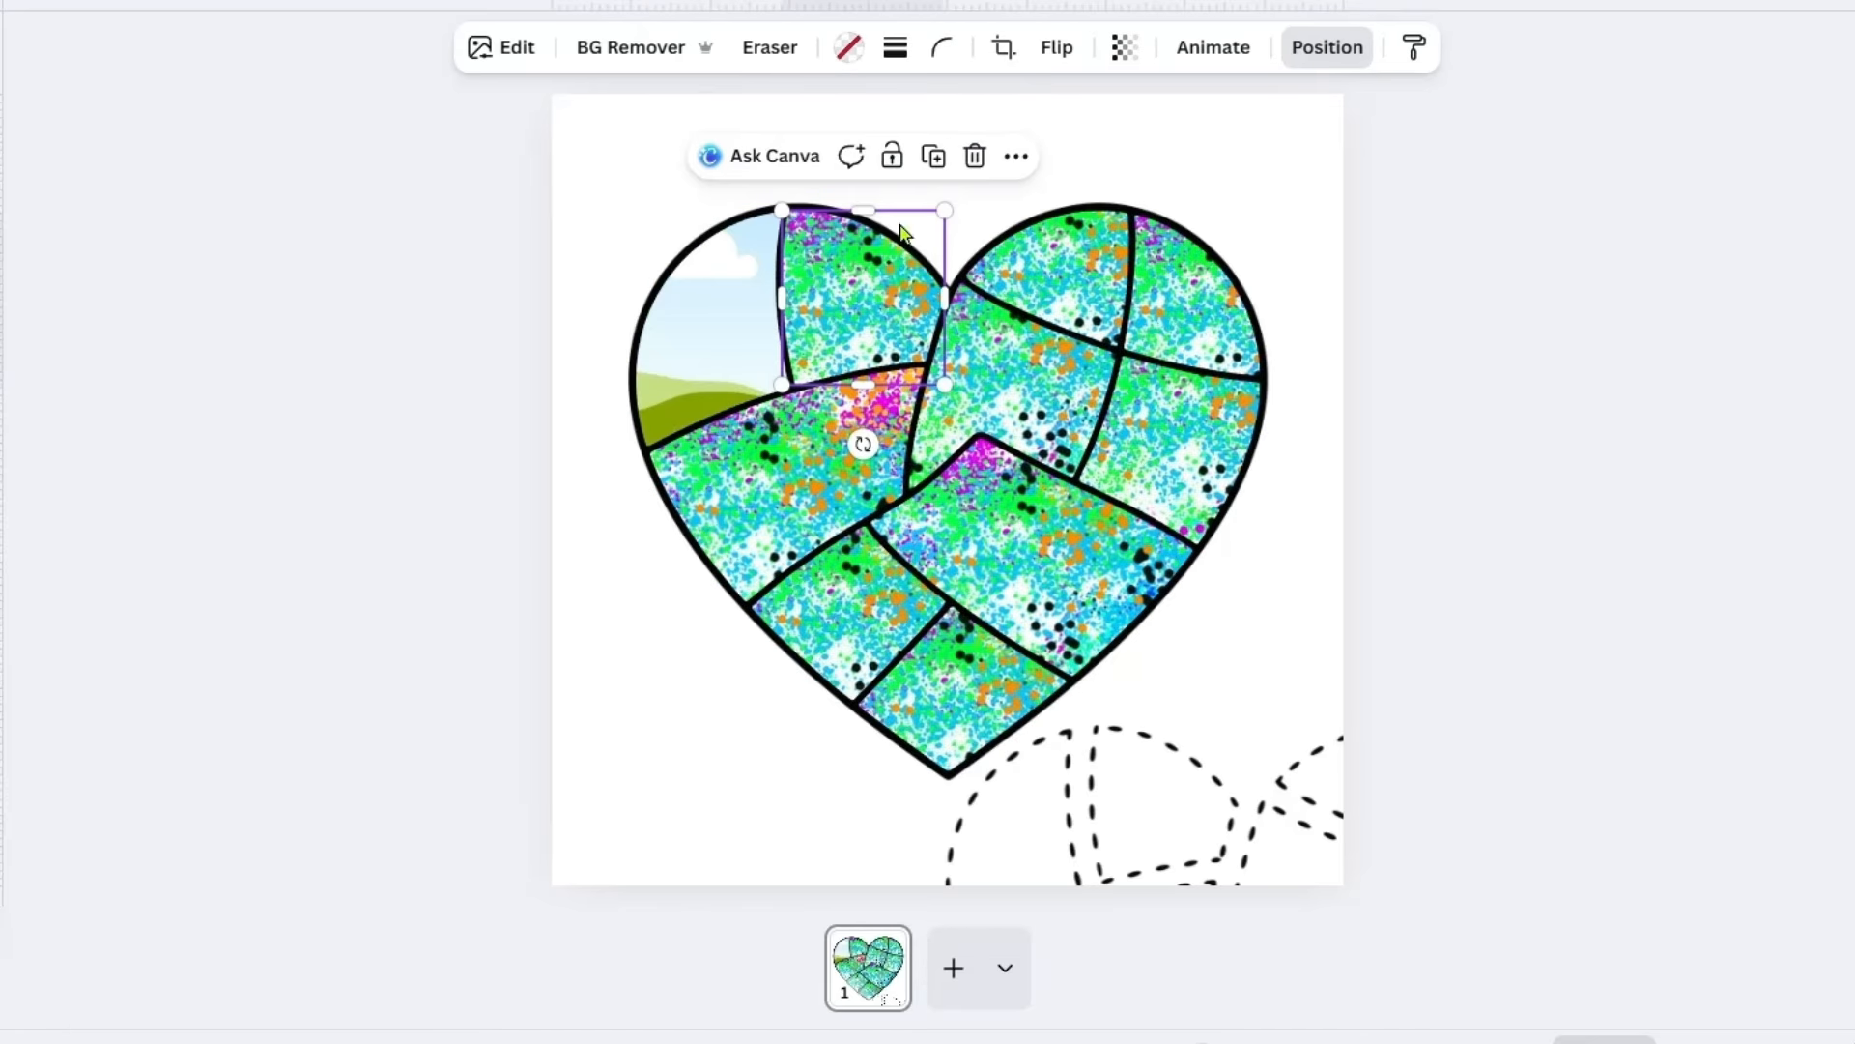
pyautogui.click(975, 155)
pyautogui.click(977, 223)
pyautogui.click(1087, 275)
pyautogui.click(1158, 155)
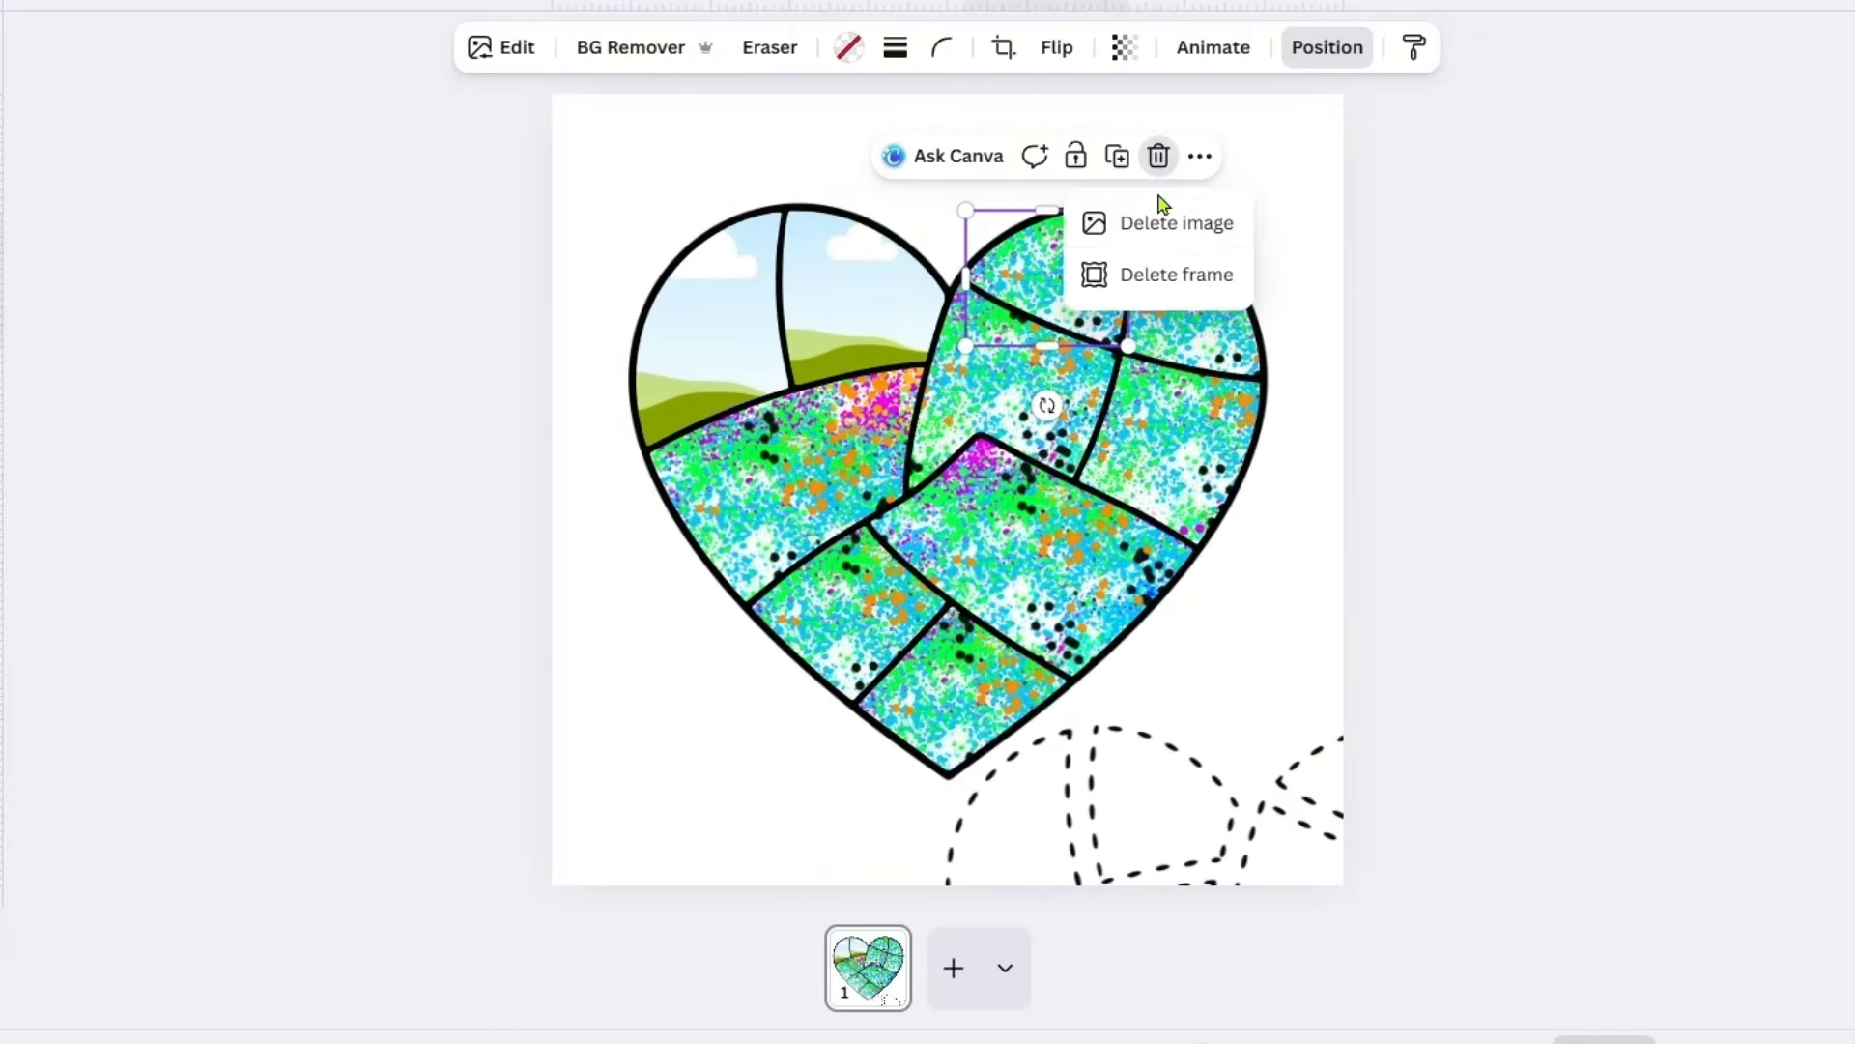
pyautogui.click(1175, 223)
pyautogui.click(1183, 247)
pyautogui.click(1300, 158)
pyautogui.click(1266, 228)
# - Delete the images from the right, centre and large lower-right patch frames, keeping the frames
pyautogui.click(1175, 456)
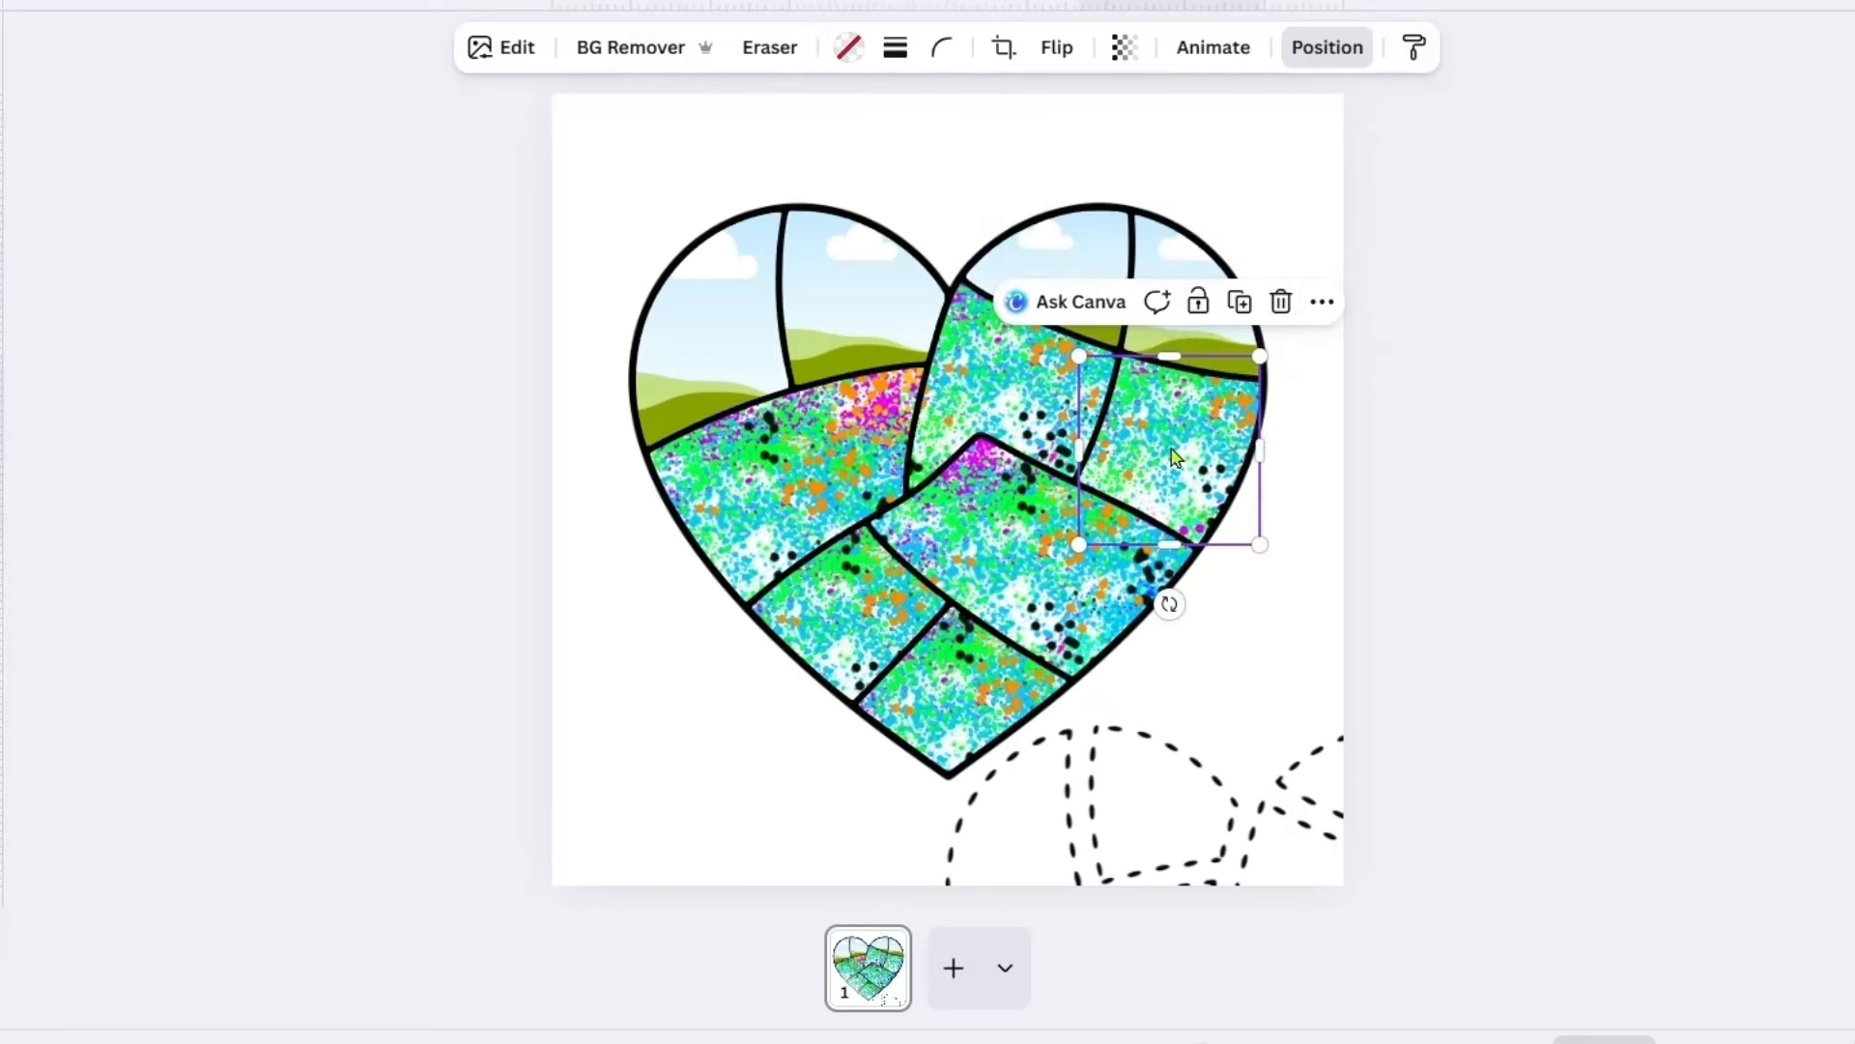
pyautogui.click(1282, 301)
pyautogui.click(1297, 369)
pyautogui.click(1015, 406)
pyautogui.click(1122, 229)
pyautogui.click(1139, 297)
pyautogui.click(976, 541)
pyautogui.click(1143, 383)
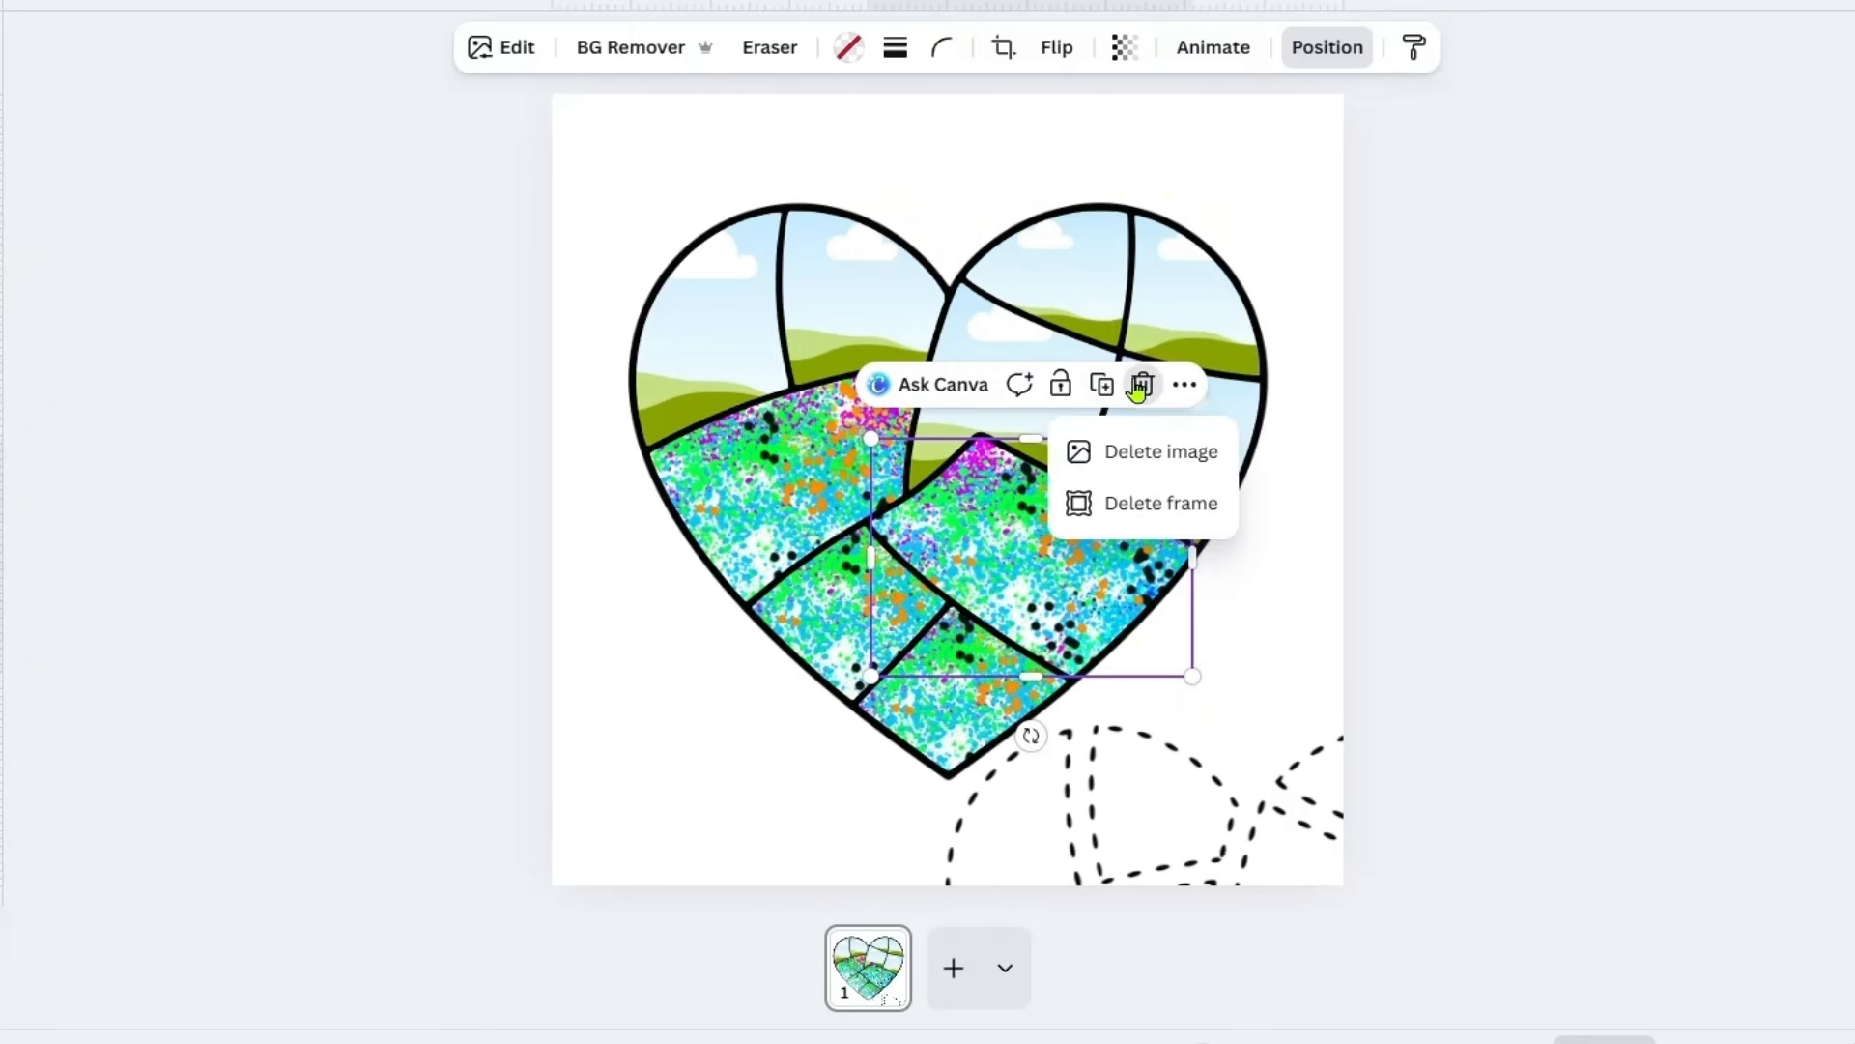
pyautogui.click(1129, 464)
# - Delete the images from the bottom-tip, lower-left and large left patch frames, keeping the frames
pyautogui.click(967, 677)
pyautogui.click(1069, 546)
pyautogui.click(1053, 619)
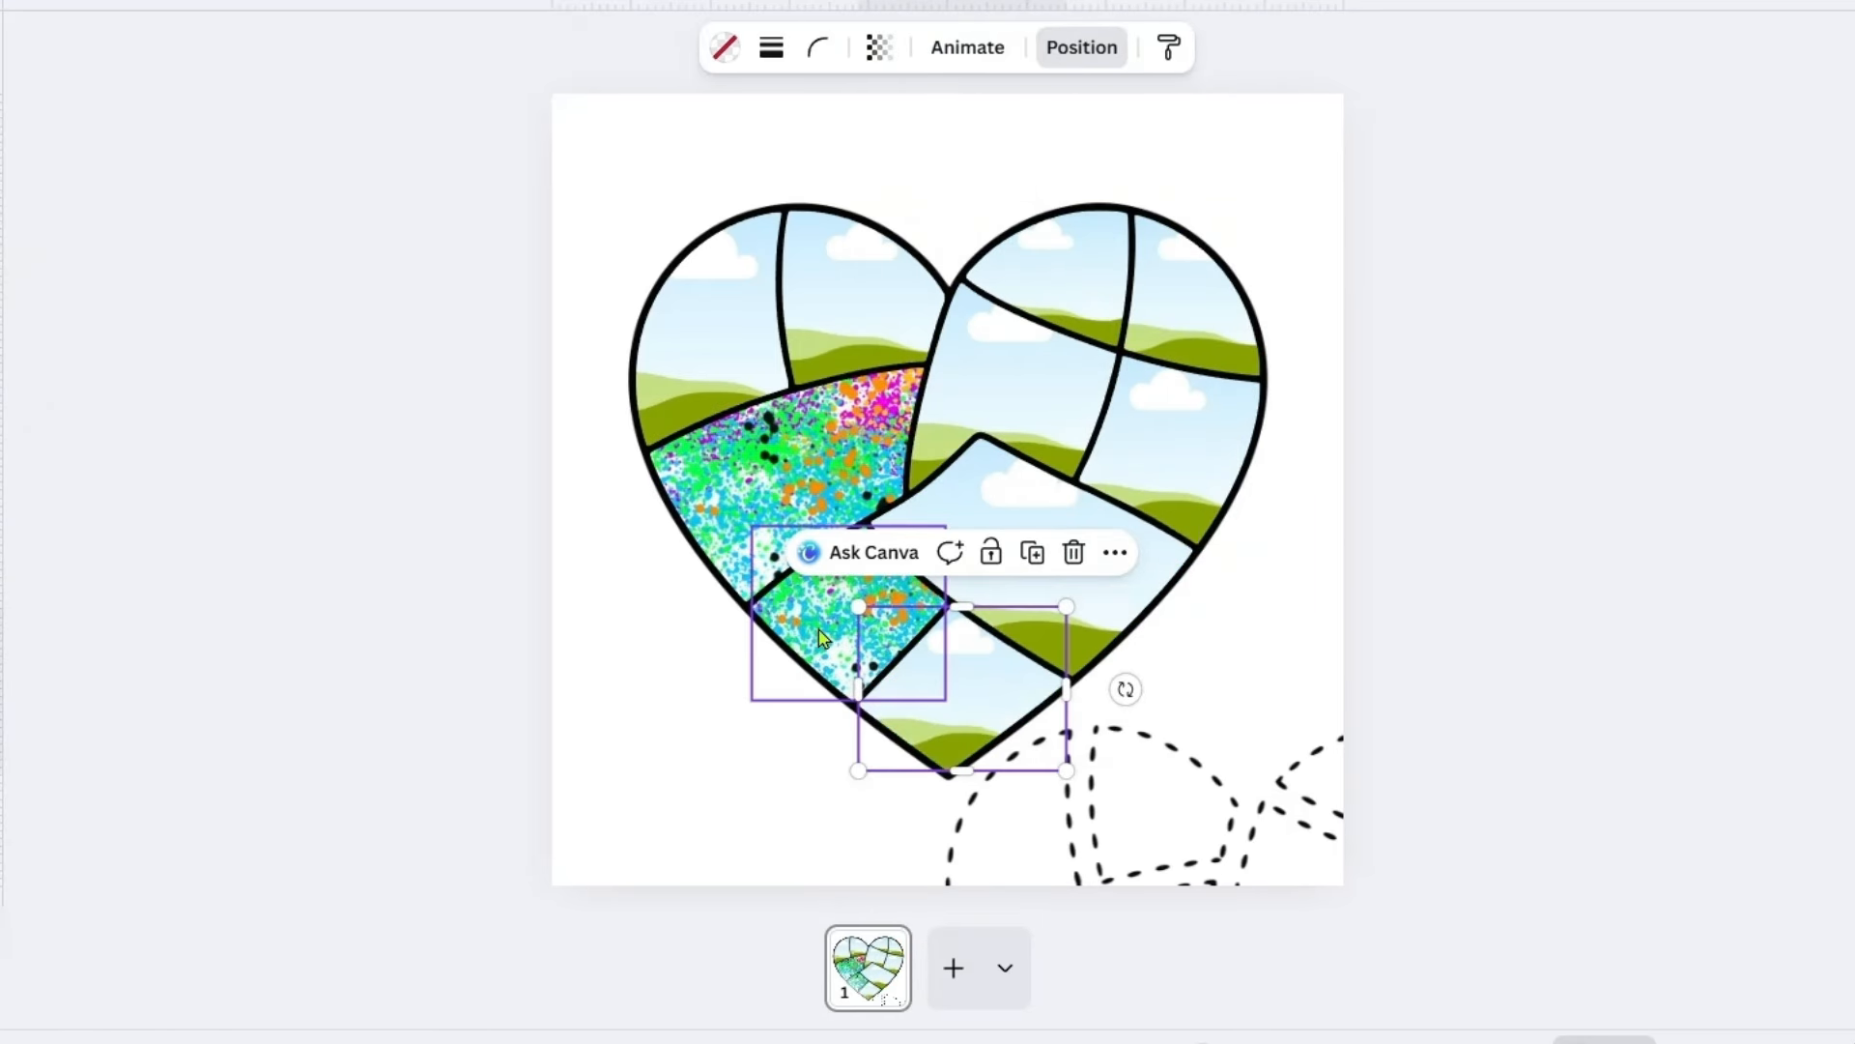
pyautogui.click(820, 638)
pyautogui.click(960, 472)
pyautogui.click(914, 539)
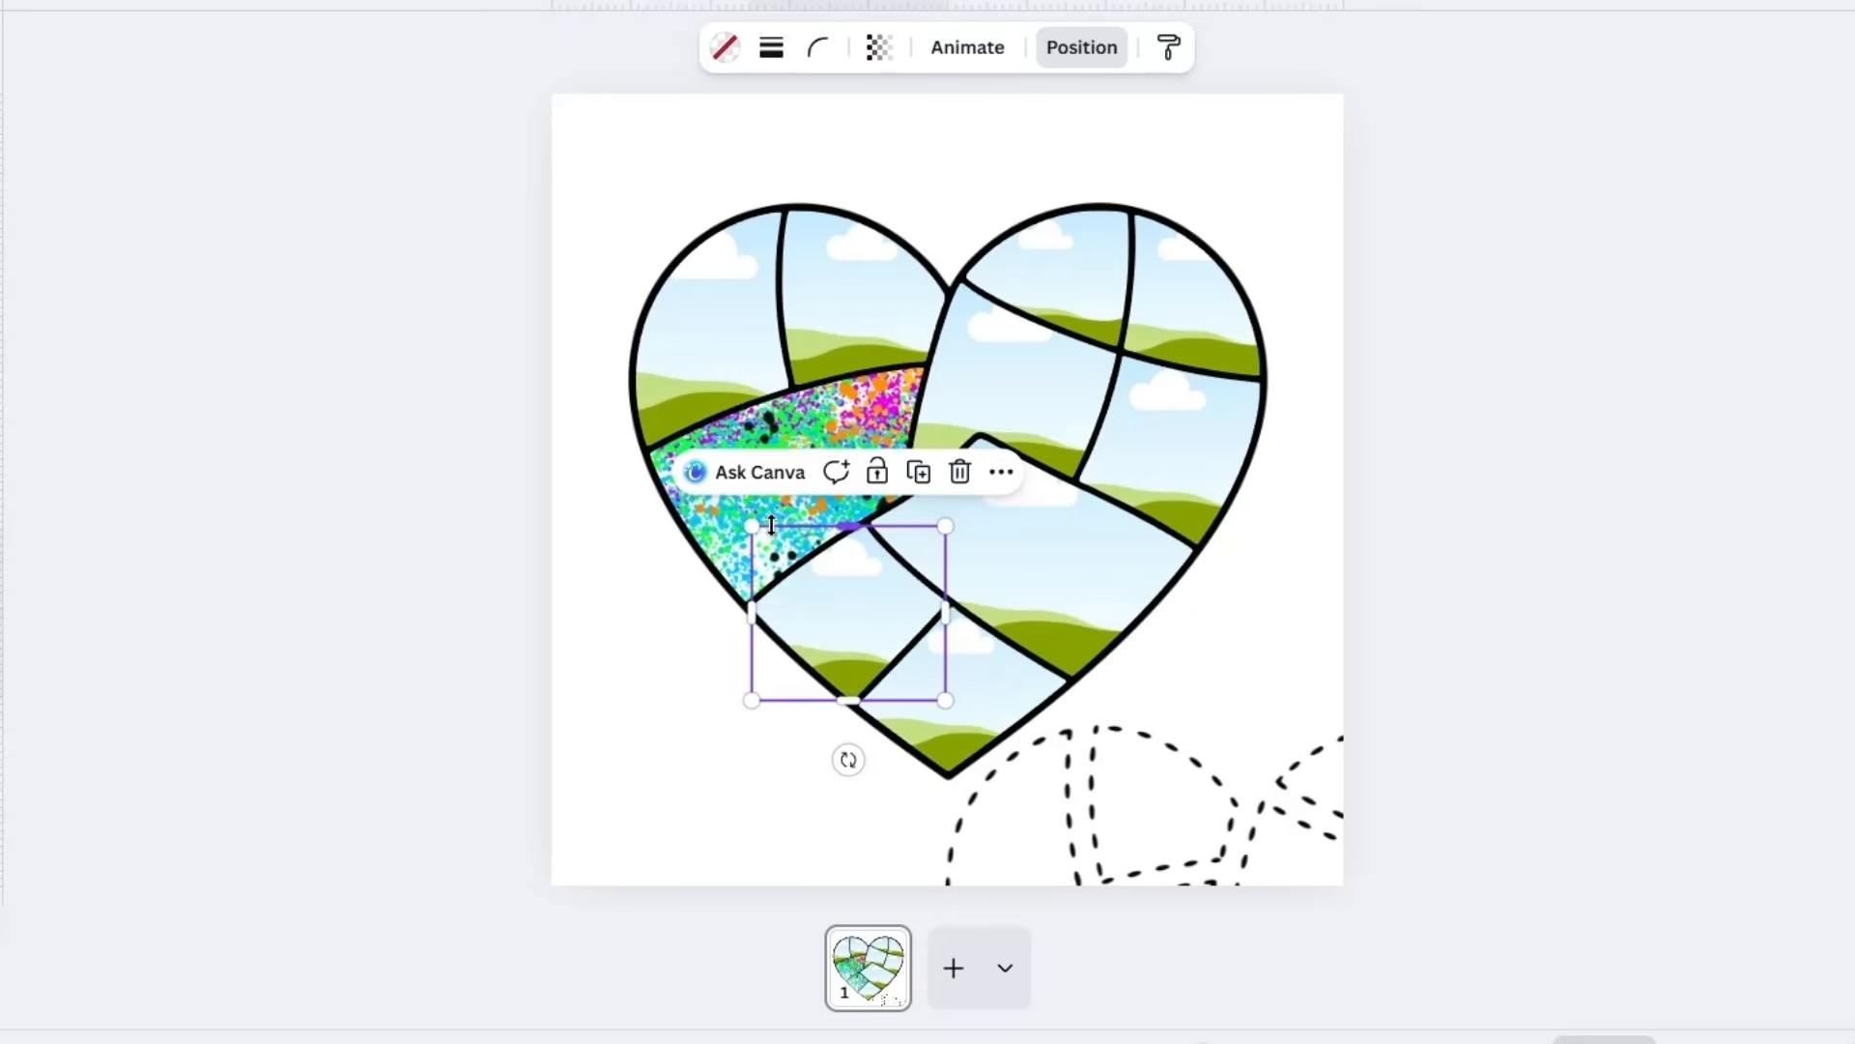
pyautogui.click(697, 509)
pyautogui.click(898, 313)
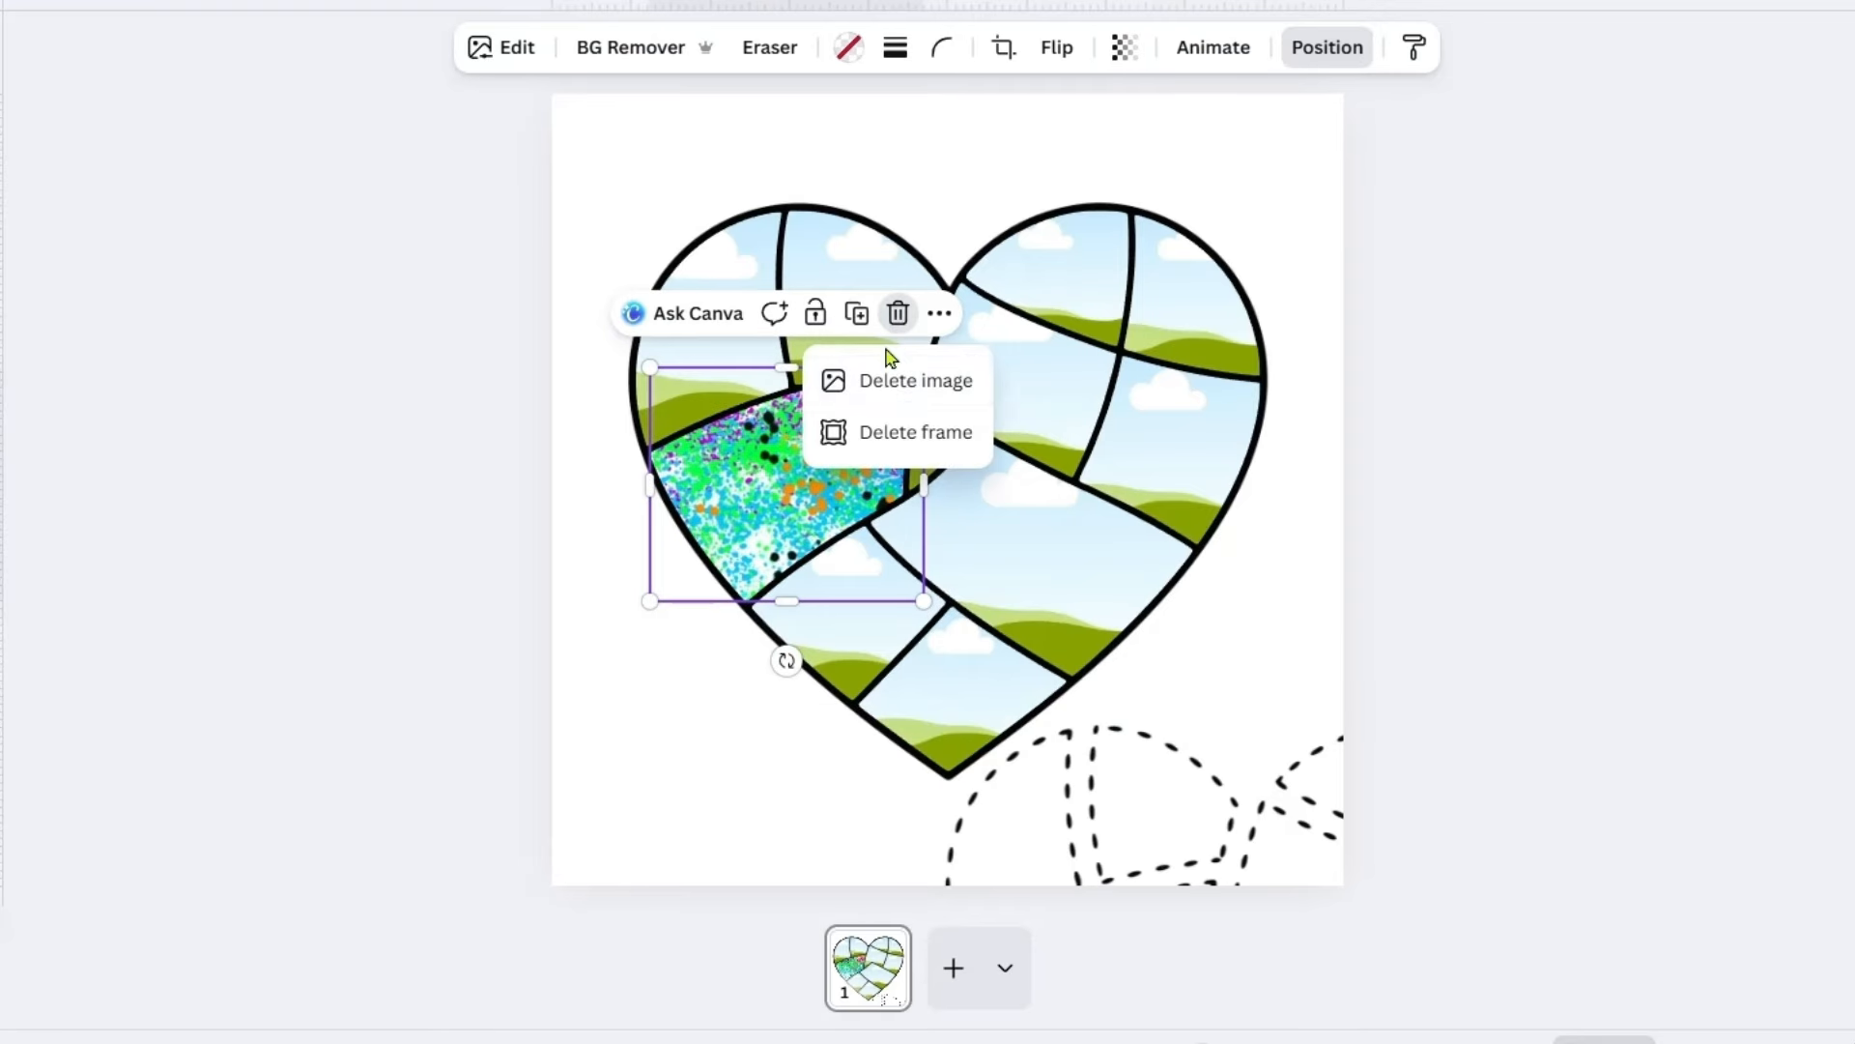
pyautogui.click(890, 382)
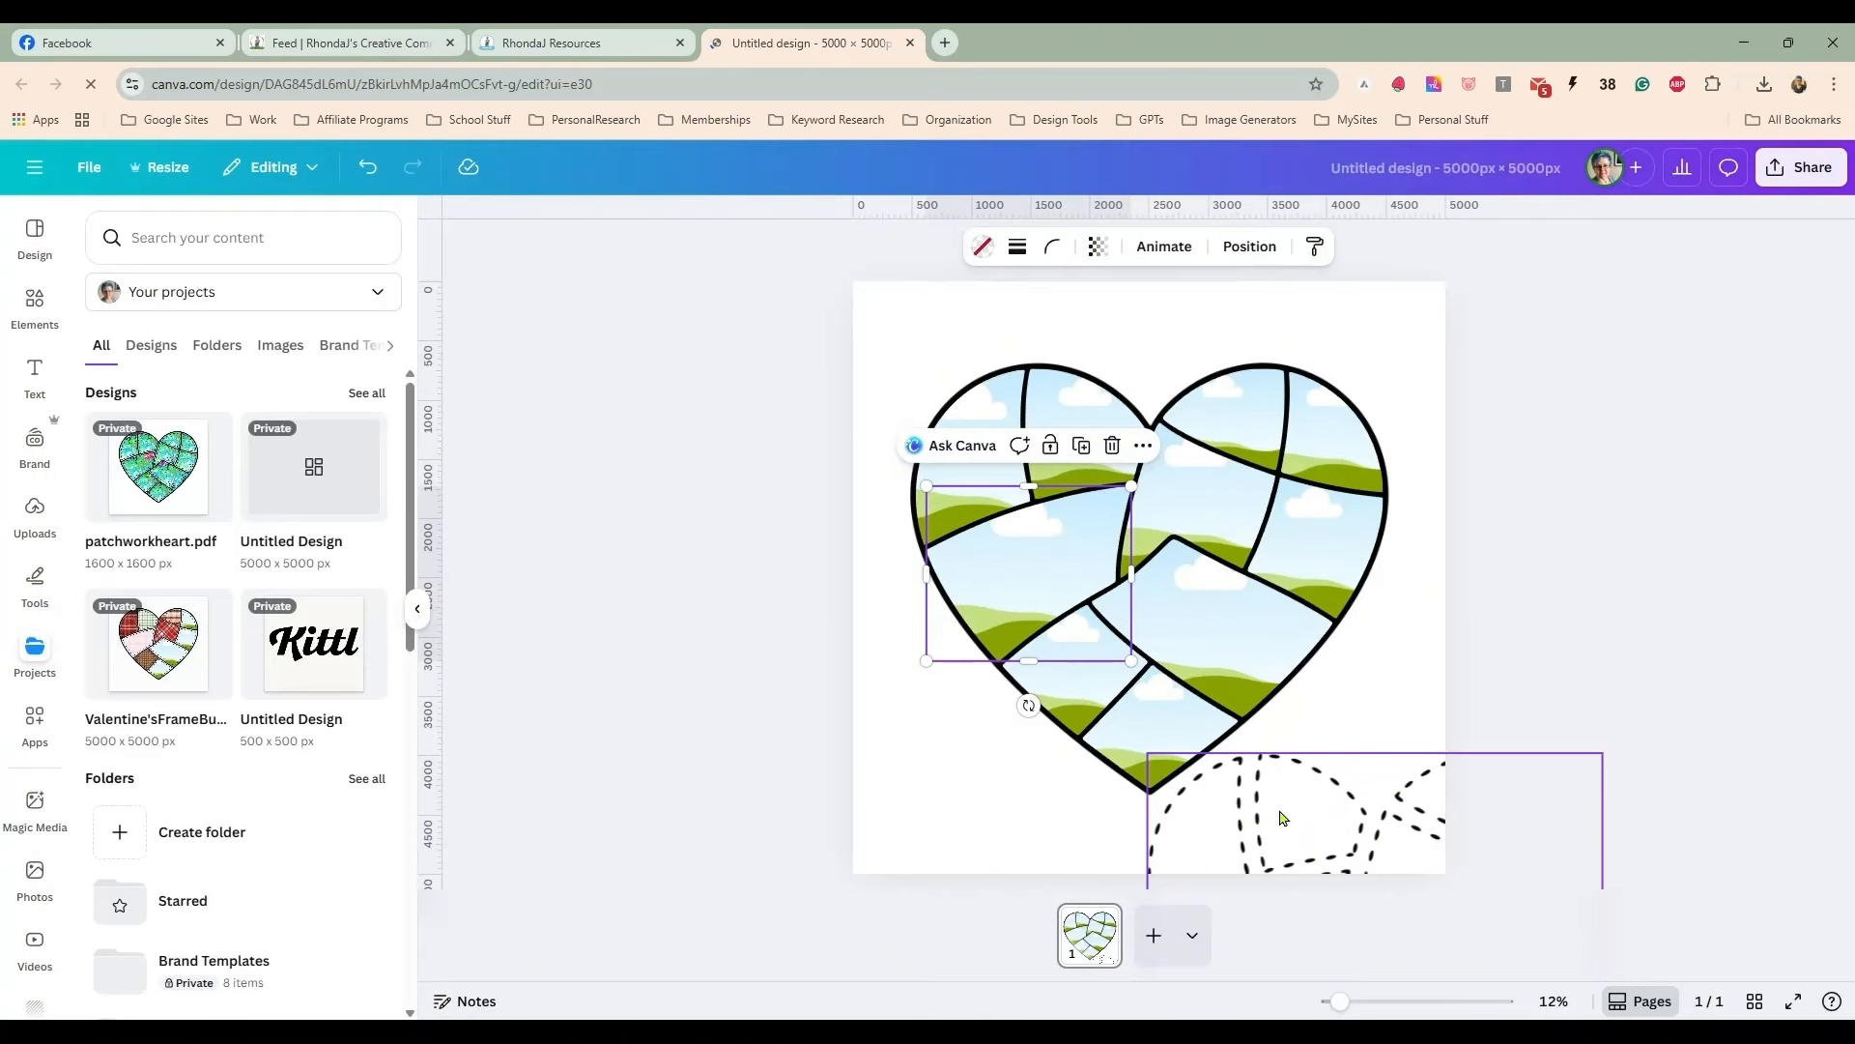
# - Move the dashed stitching back into place over the emptied heart frames and deselect it
pyautogui.moveTo(1282, 819); pyautogui.dragTo(1032, 466)
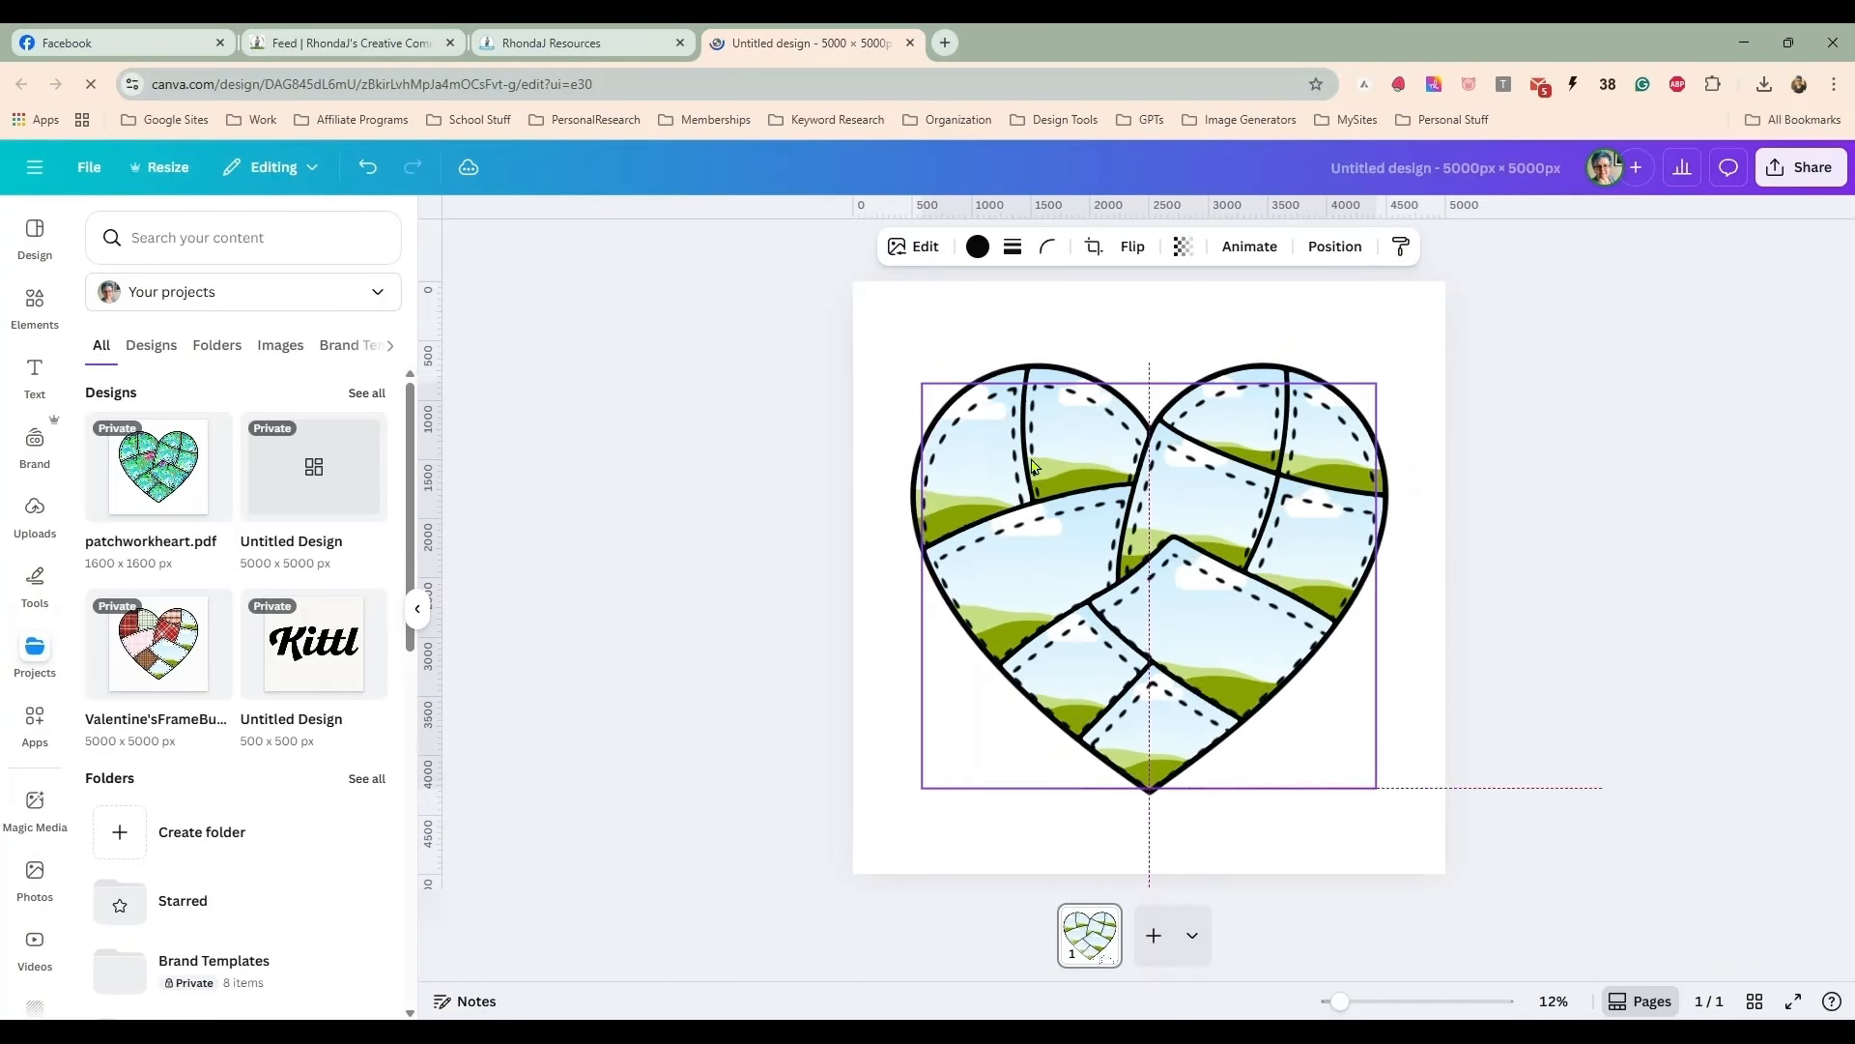
pyautogui.click(1503, 503)
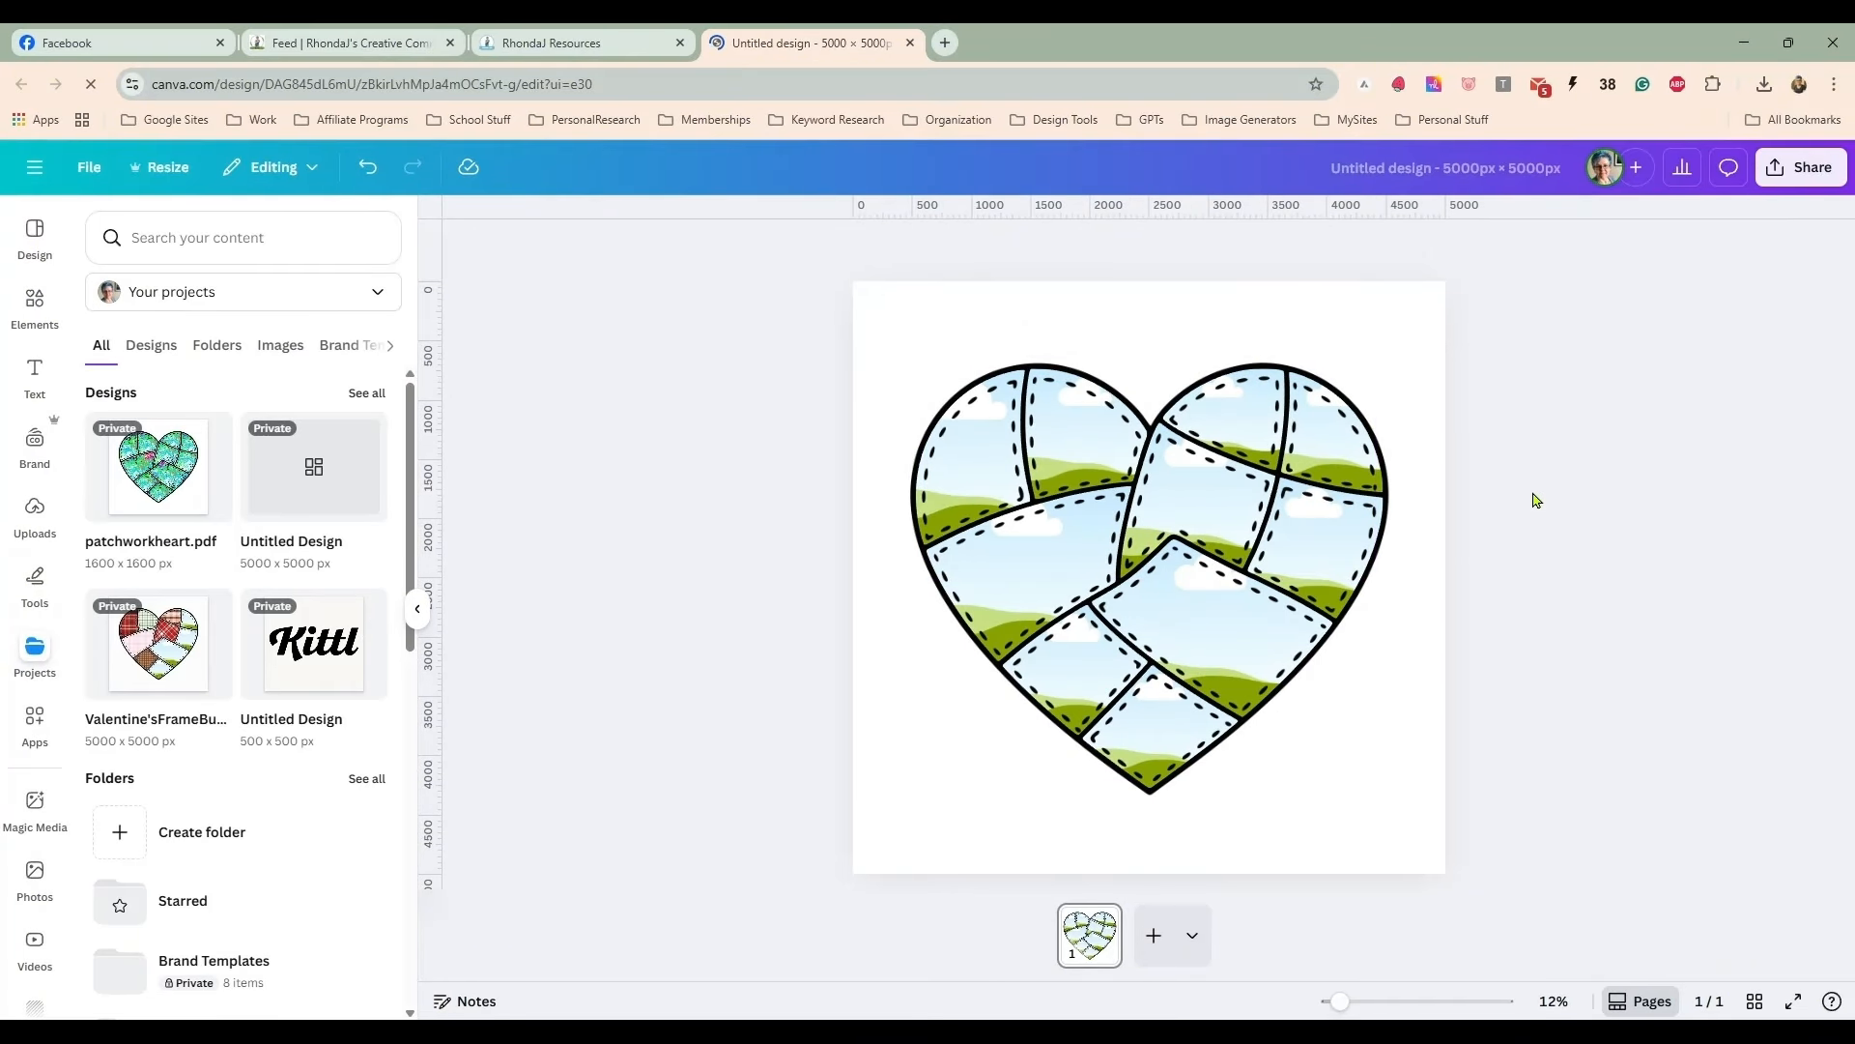
# - Search the elements for "valentine plaid" and show all photo results
pyautogui.click(35, 301)
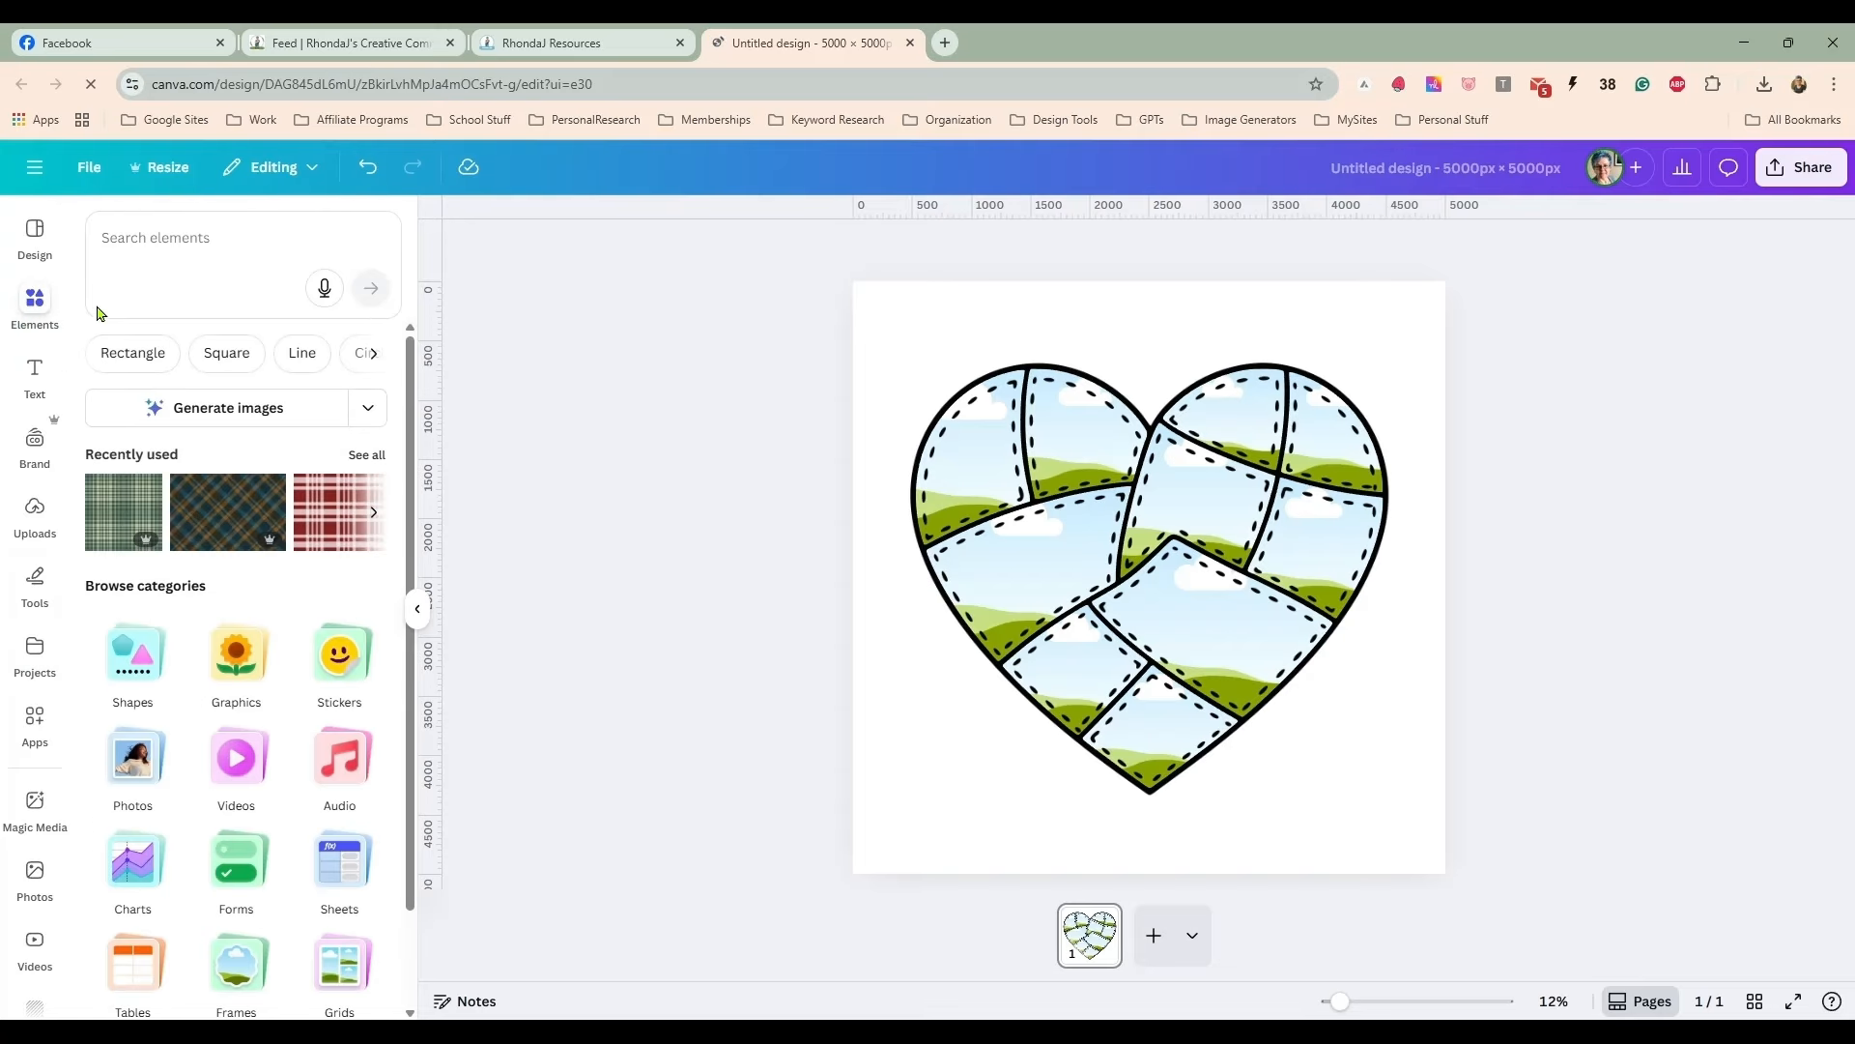
pyautogui.click(182, 249)
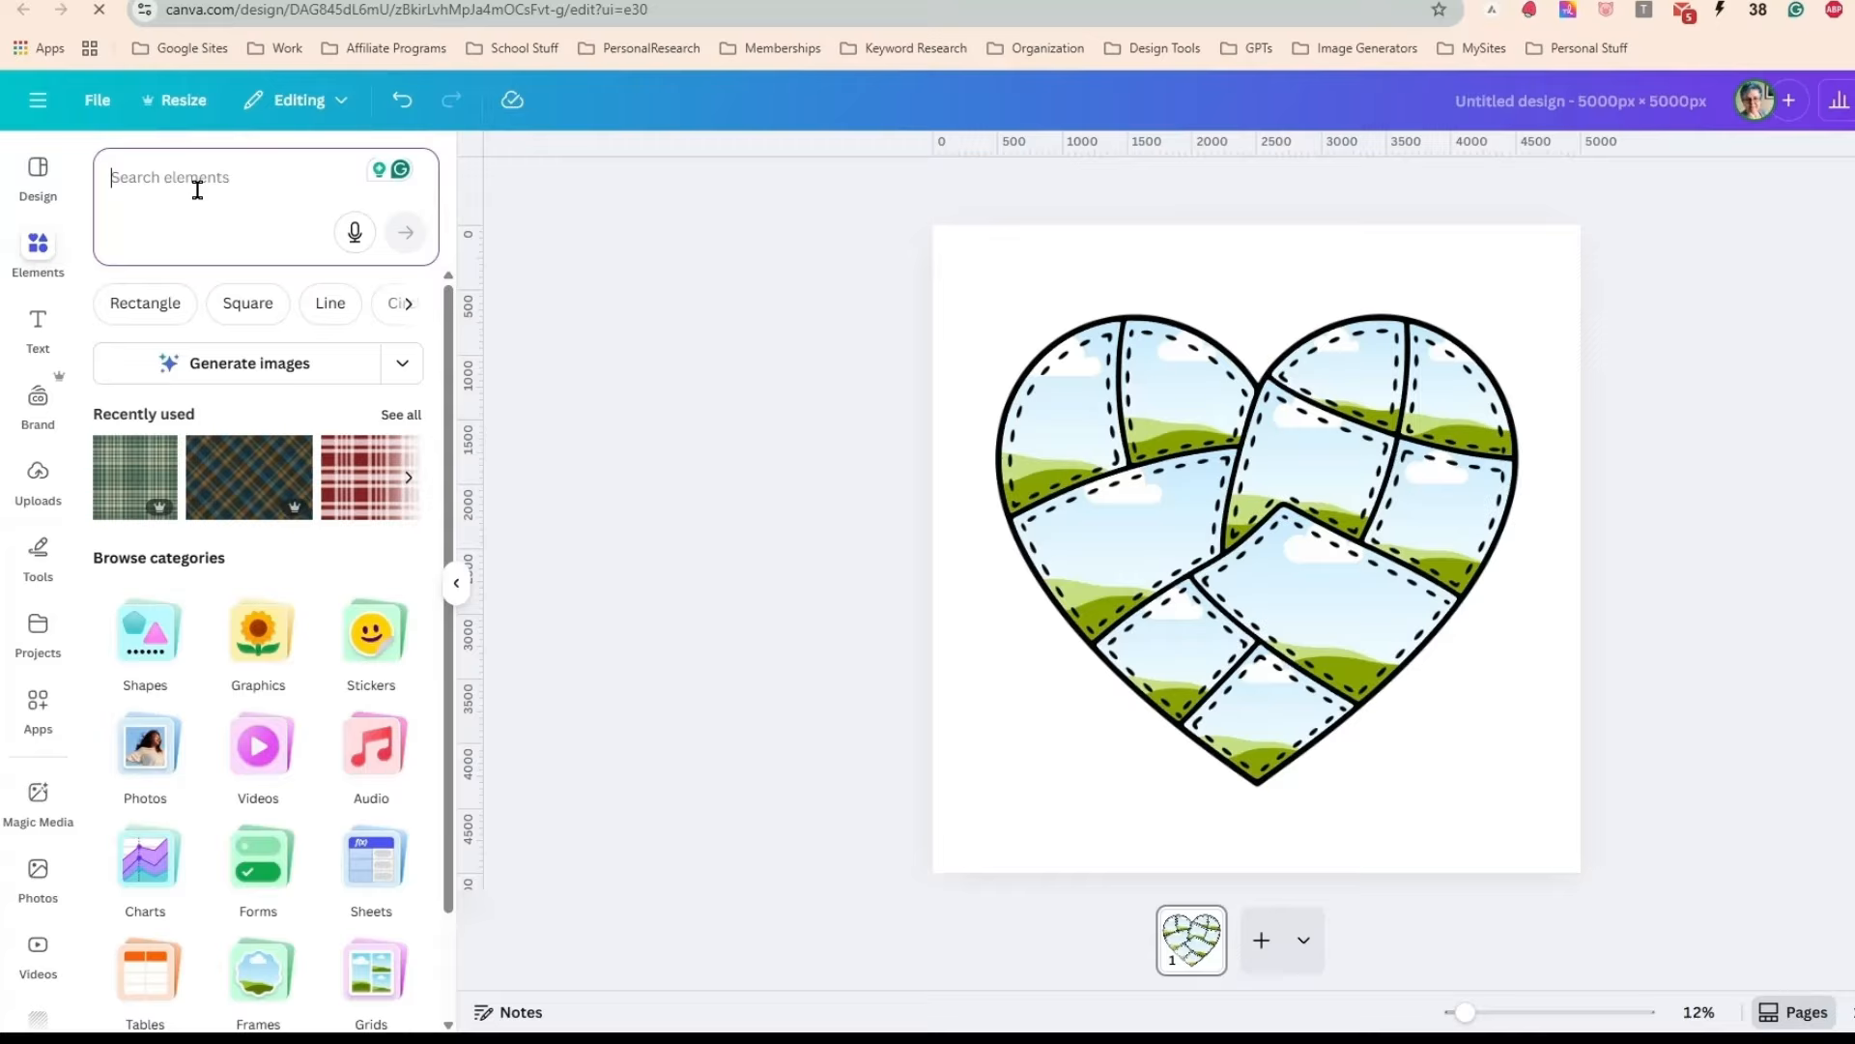
pyautogui.write('va')
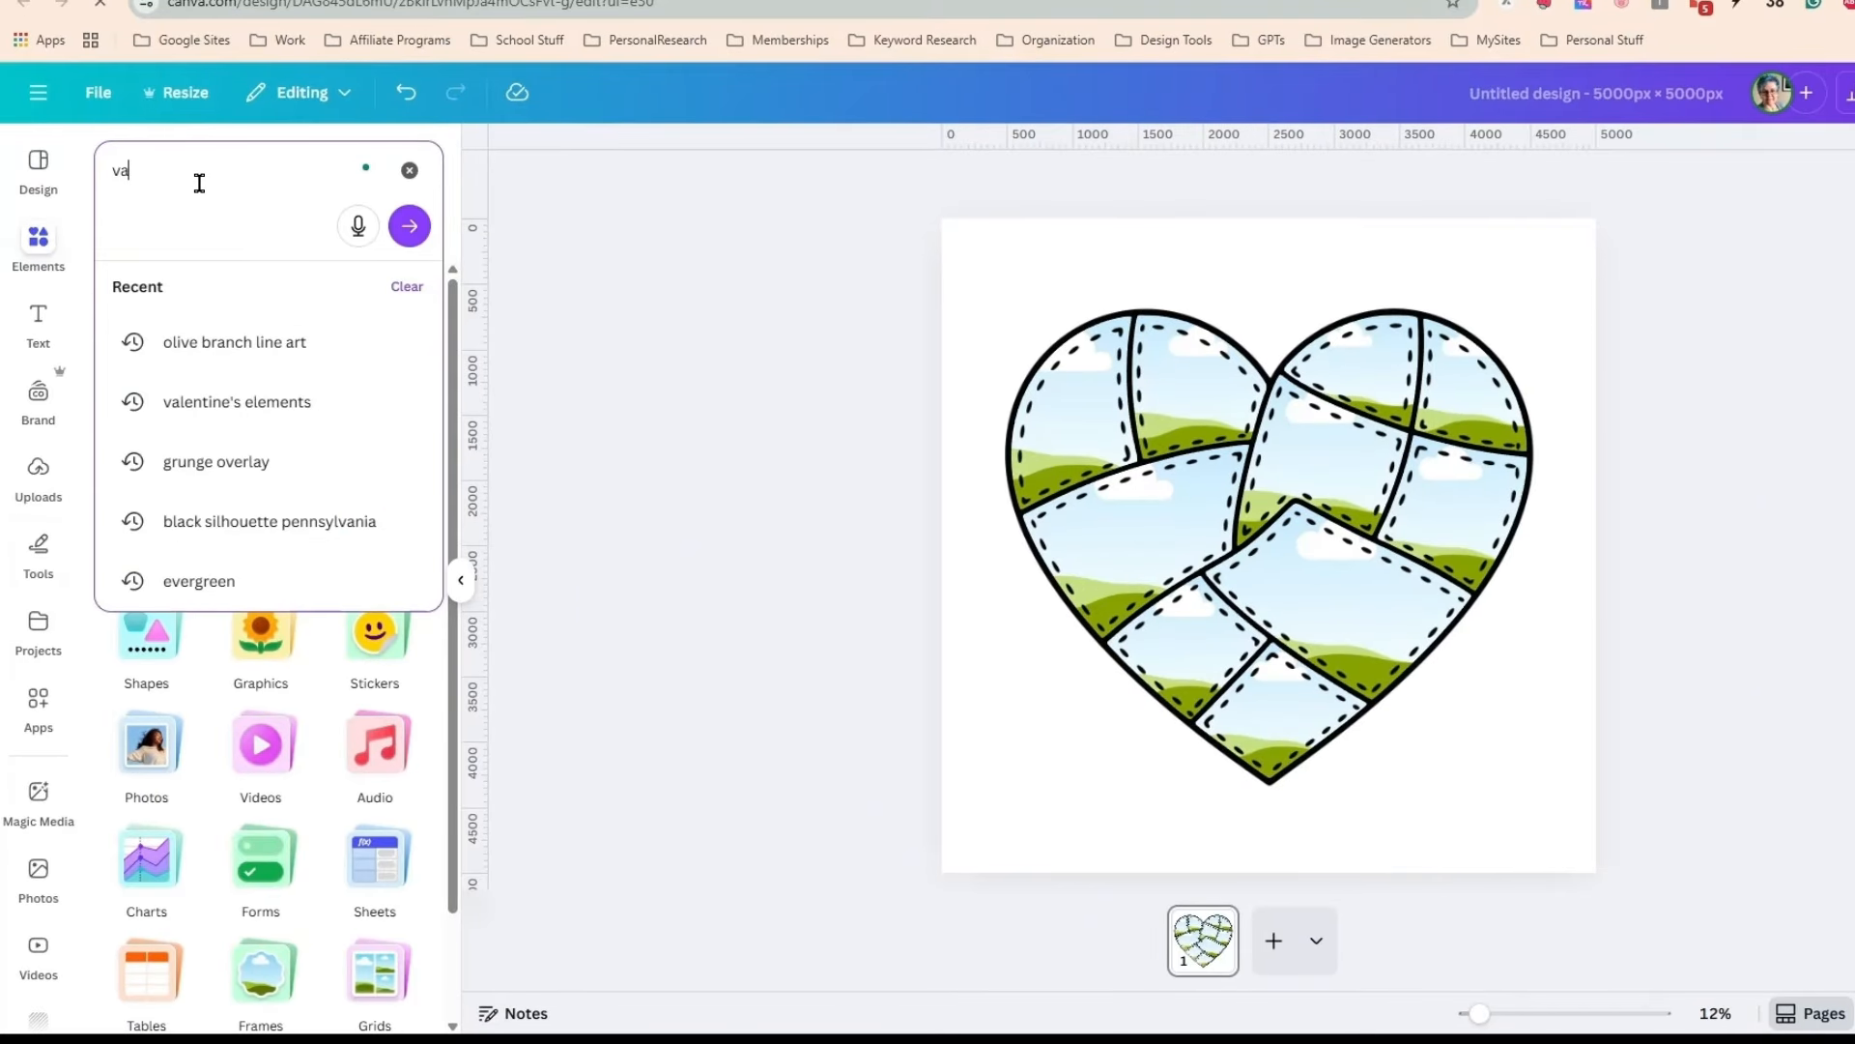
pyautogui.write('lentine plai')
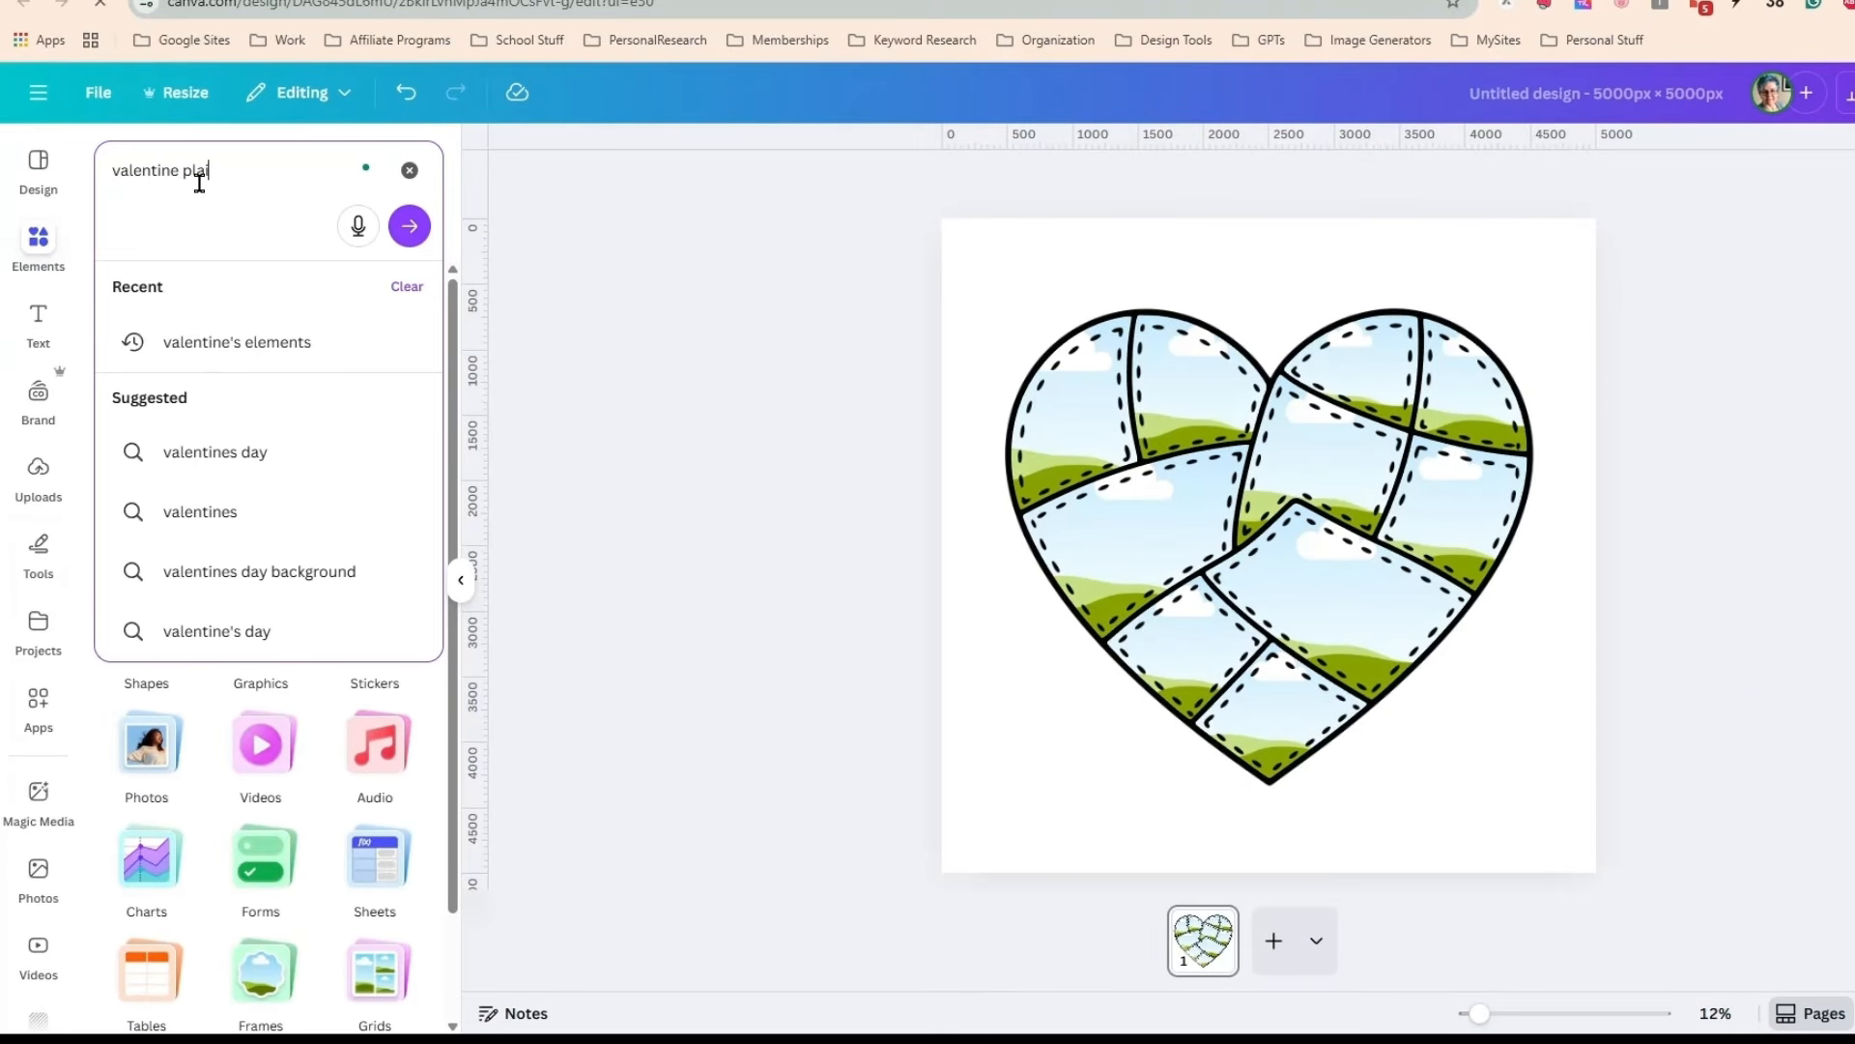
pyautogui.write('d')
pyautogui.press('Return')
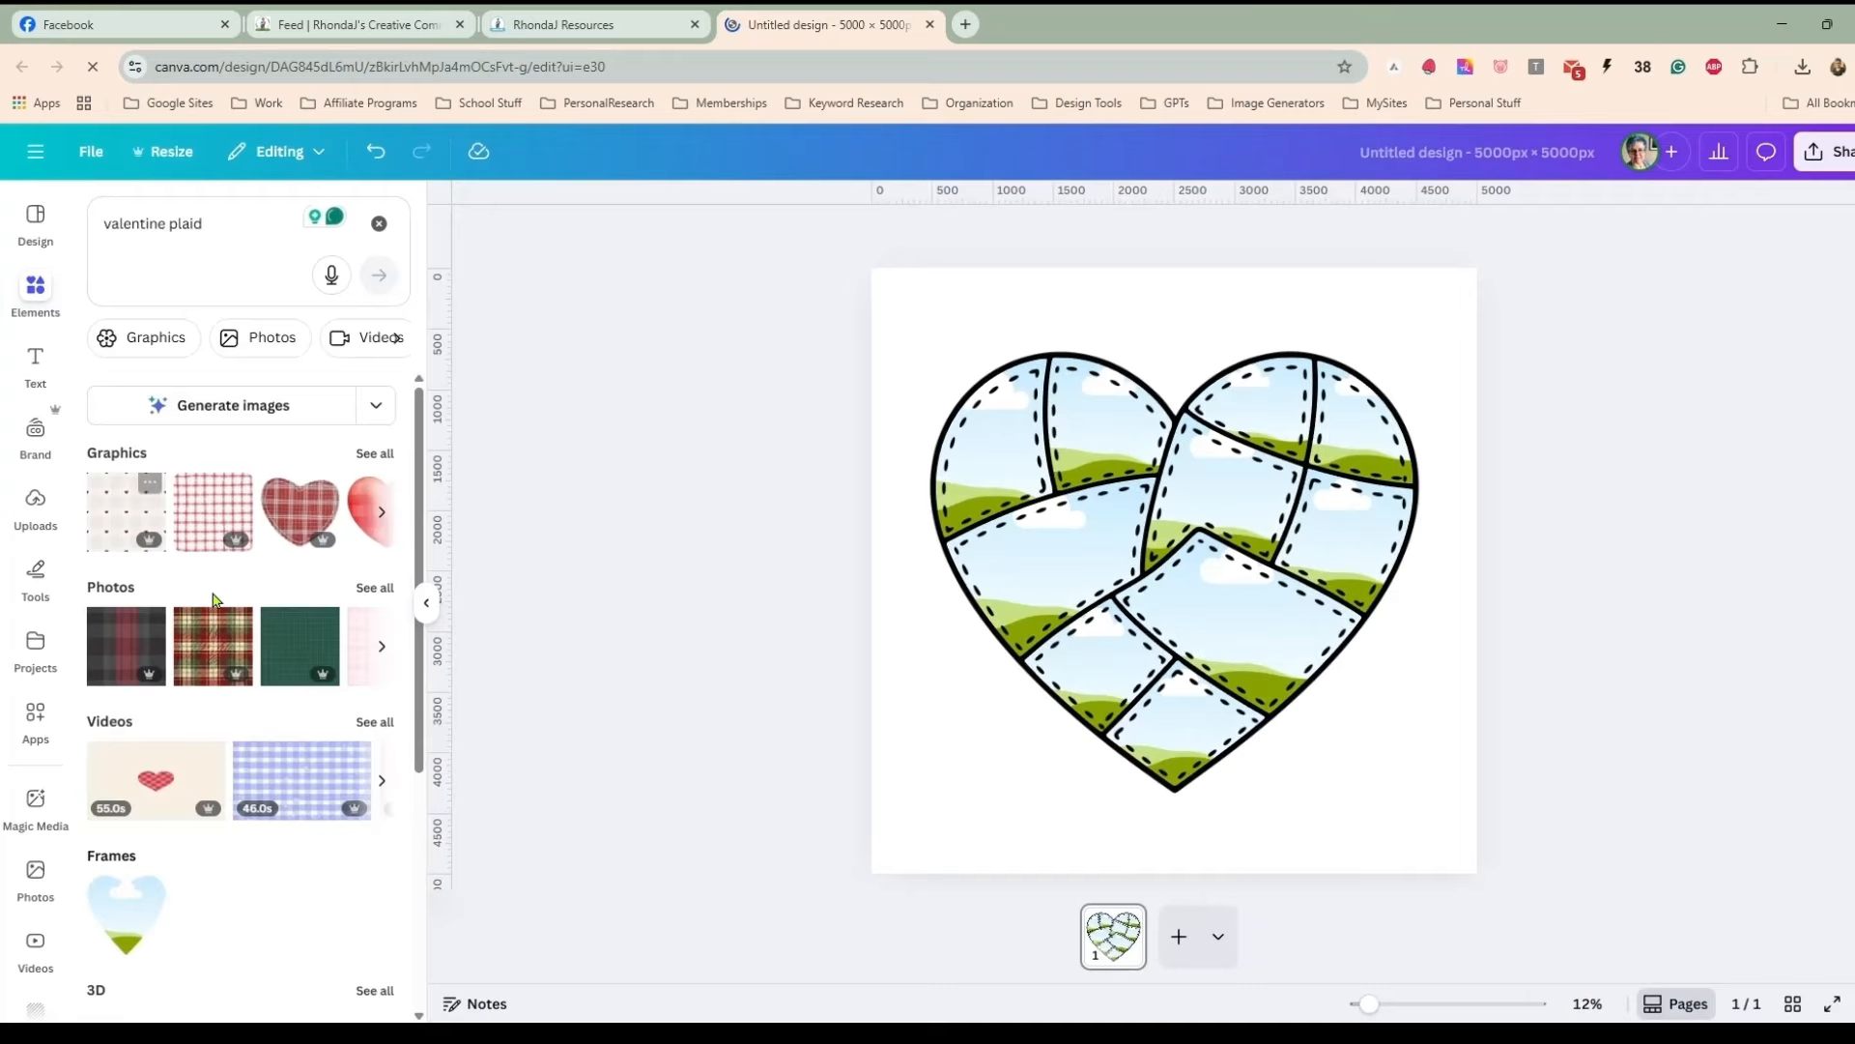
pyautogui.click(407, 555)
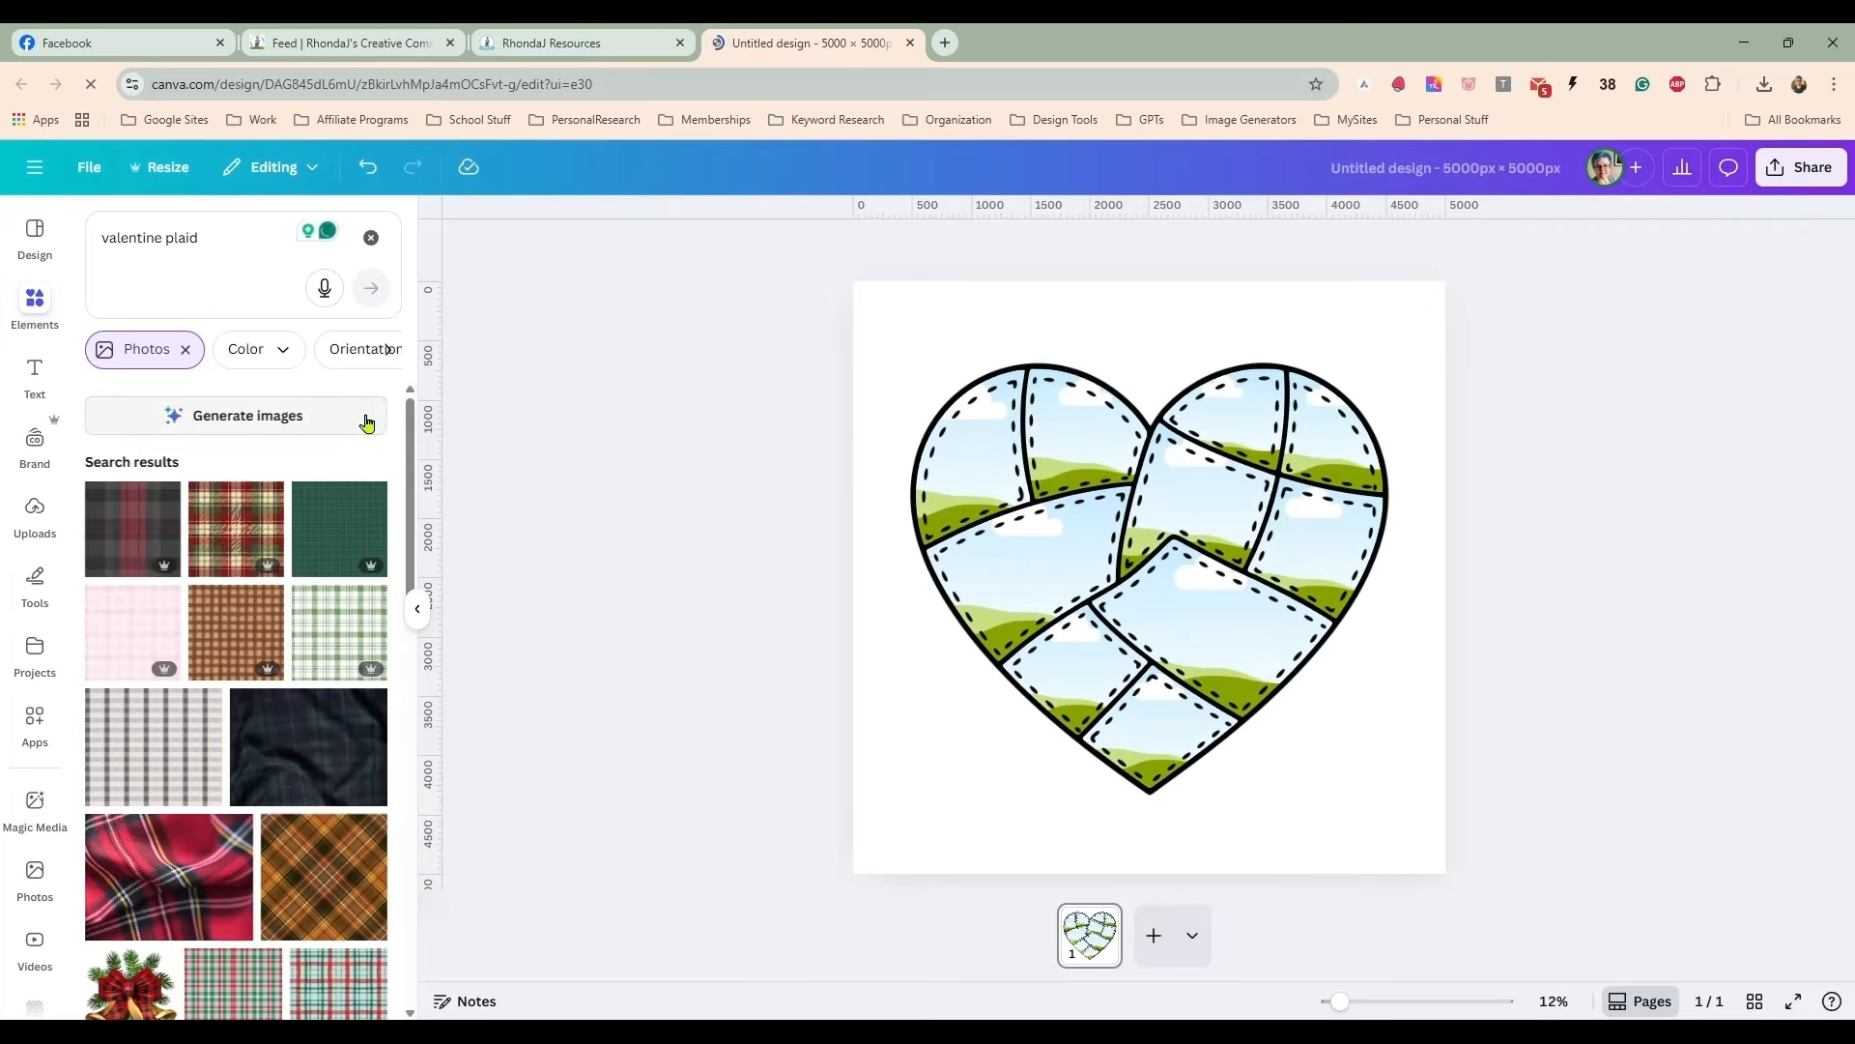
# - Fill the heart's large left patch frame with the pink plaid photo and look for the dashed stitching in the layer list
pyautogui.moveTo(133, 631); pyautogui.dragTo(1006, 551)
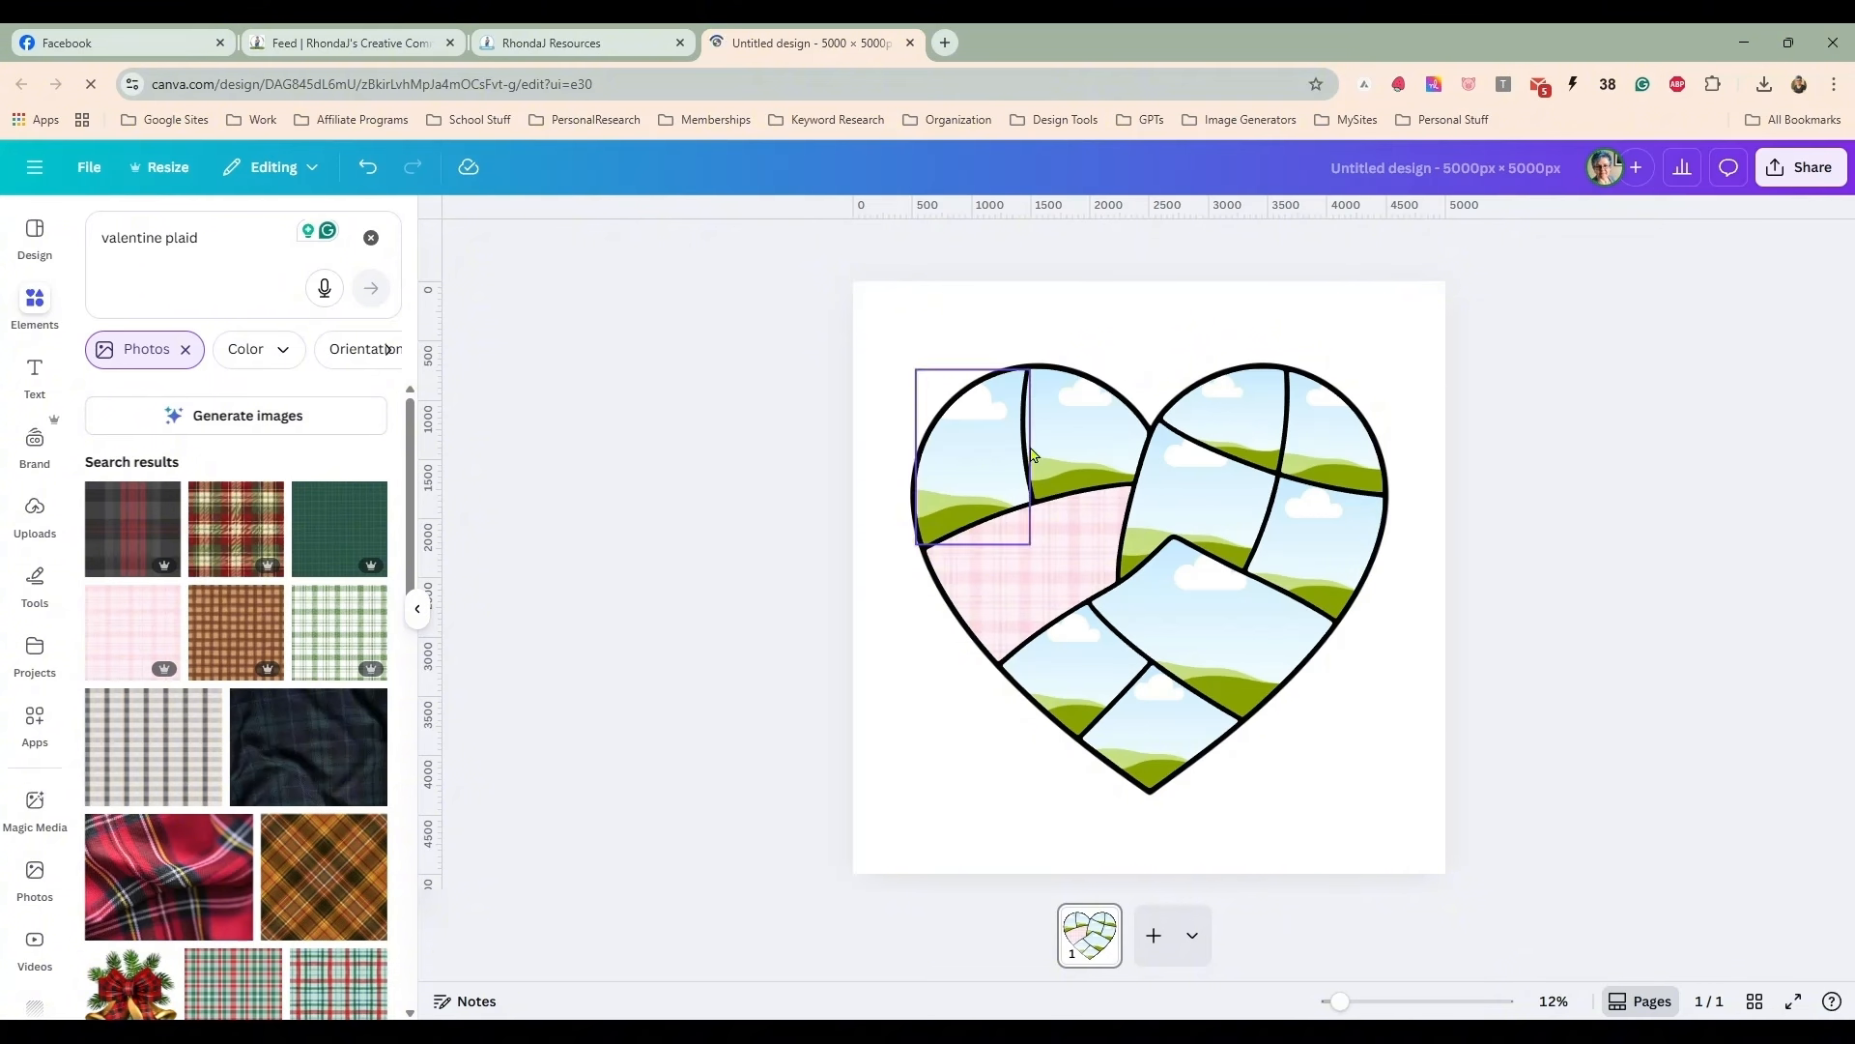
pyautogui.click(1081, 436)
pyautogui.click(1247, 250)
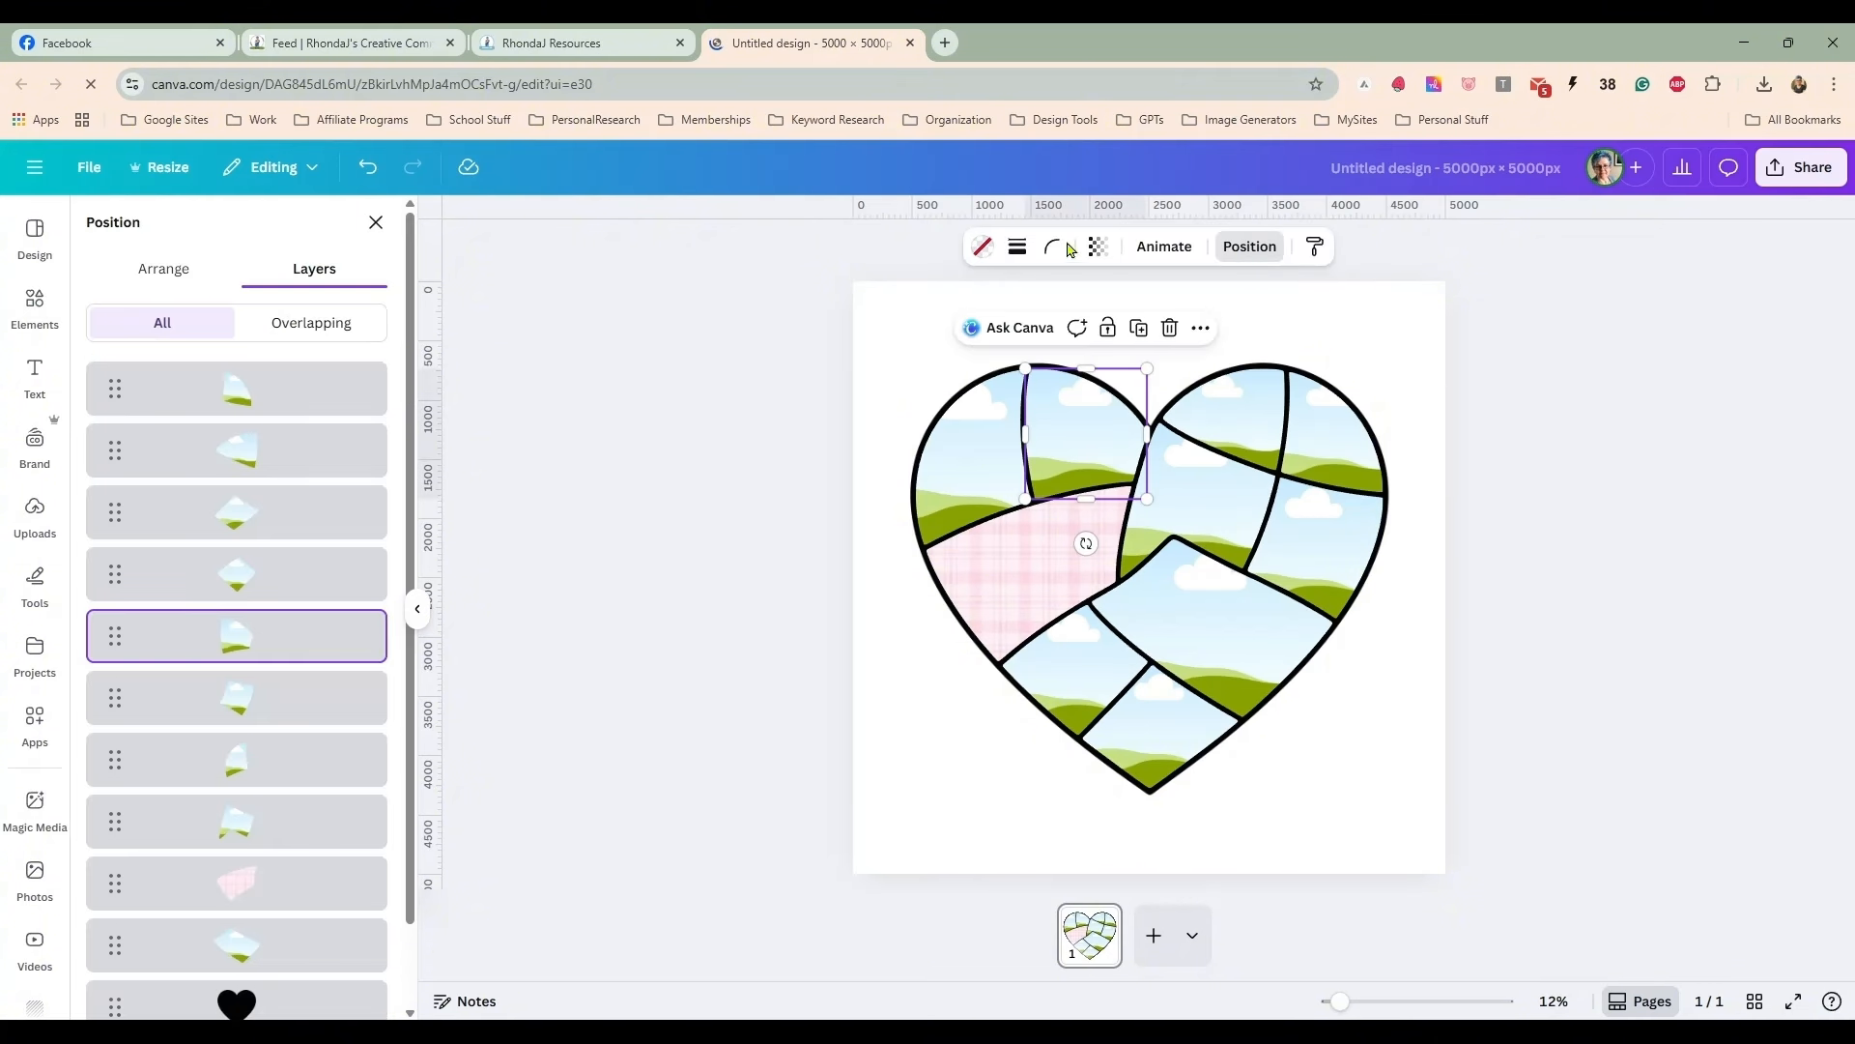
pyautogui.scroll(-1, 259, 667)
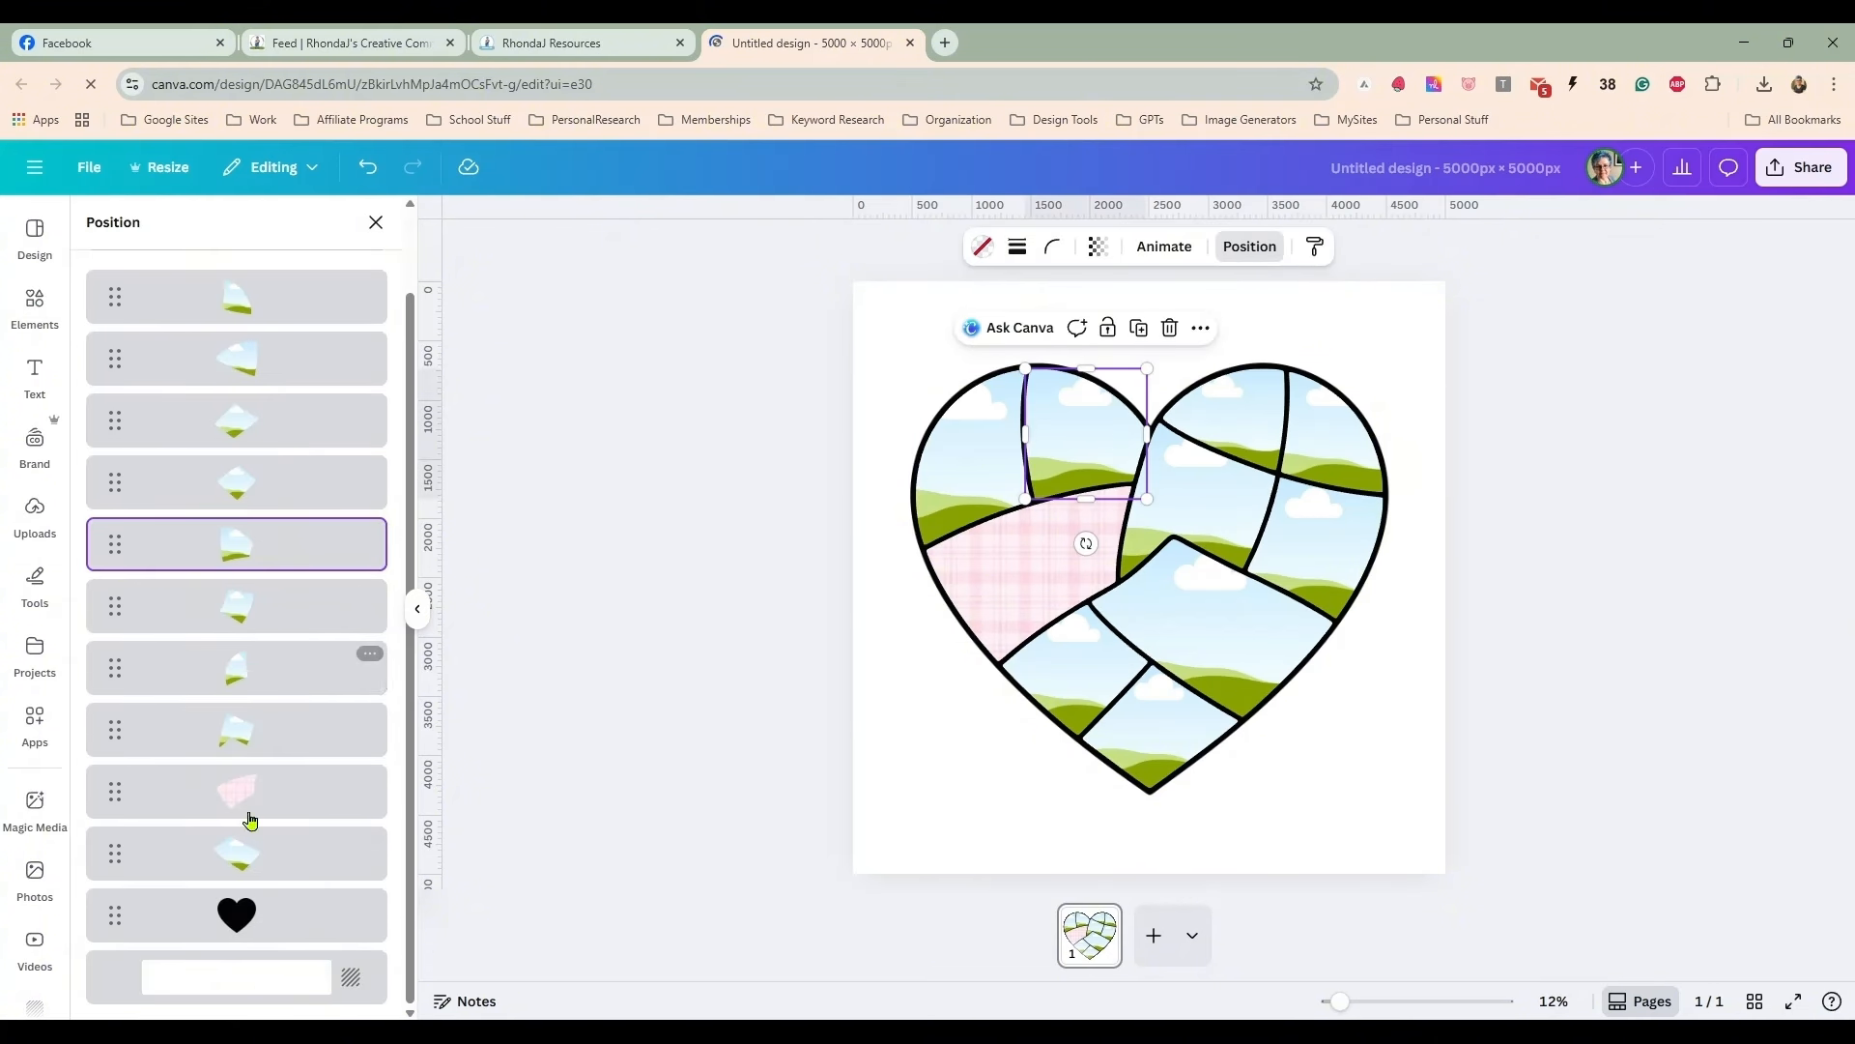
pyautogui.scroll(2, 253, 851)
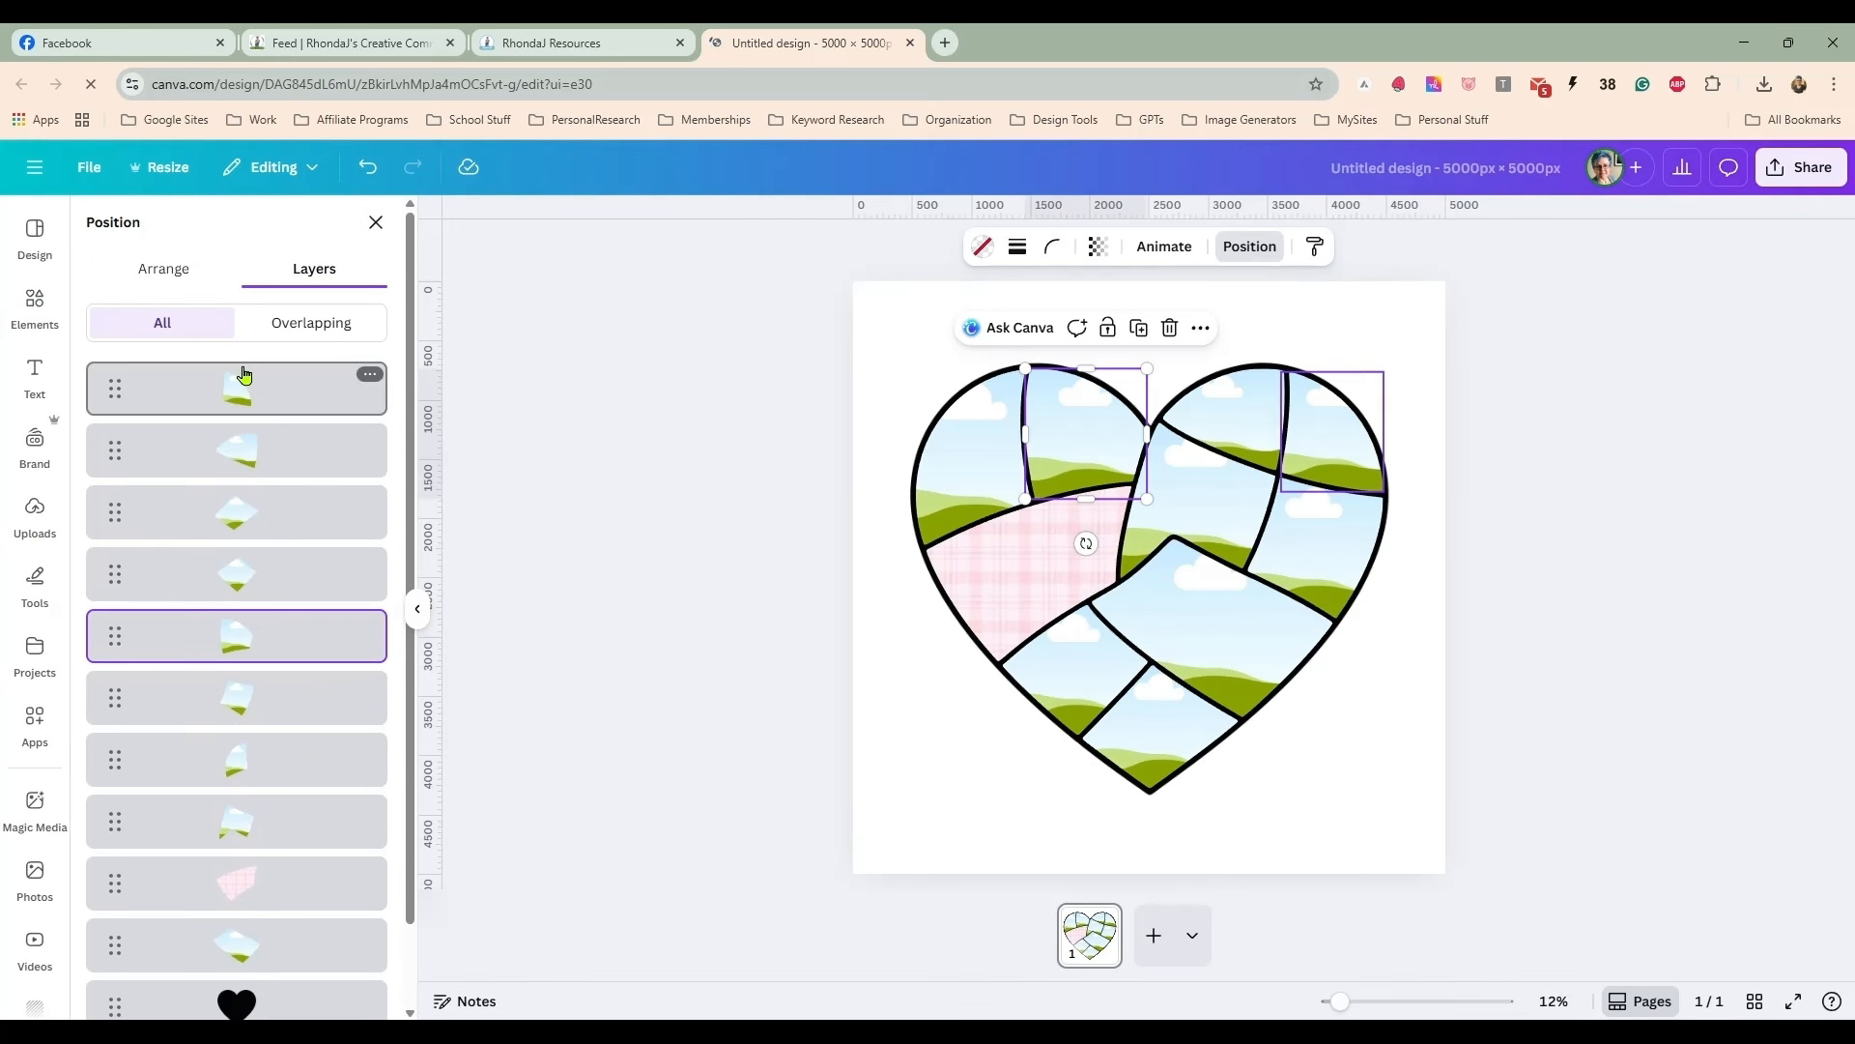
pyautogui.click(290, 323)
pyautogui.click(174, 334)
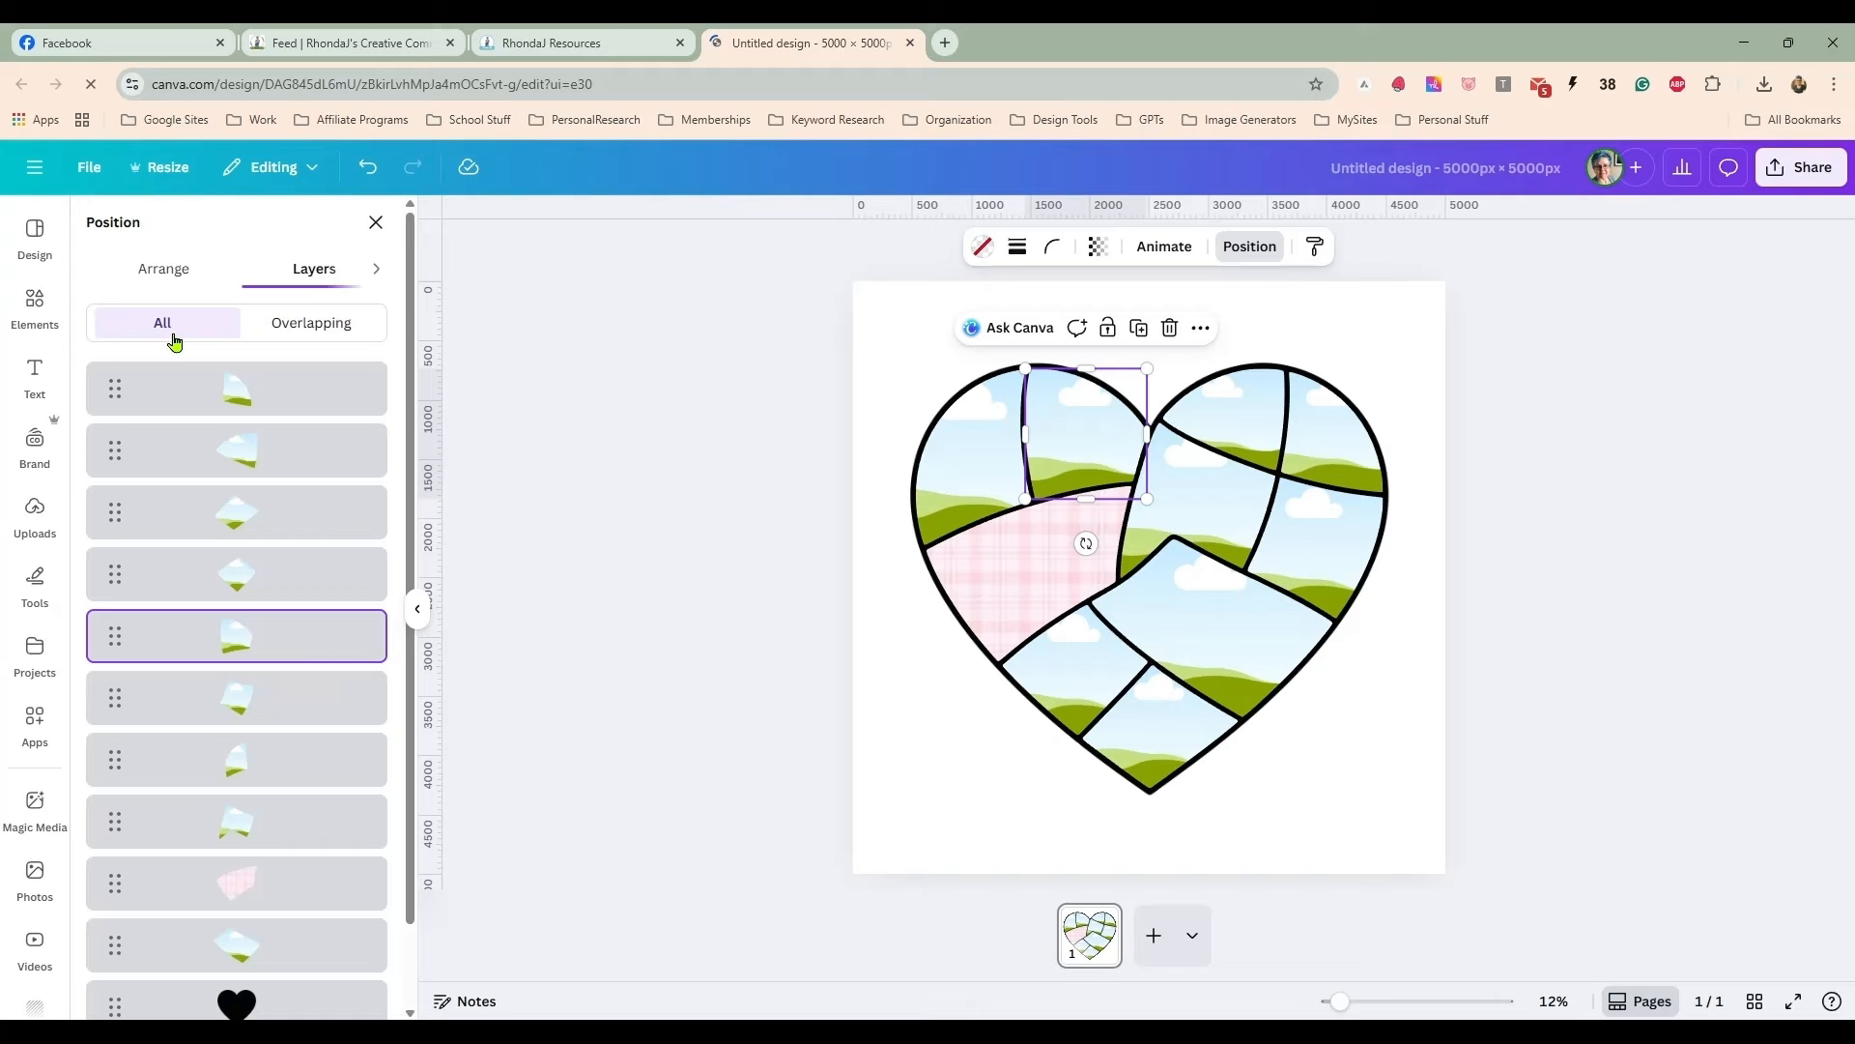
pyautogui.click(728, 342)
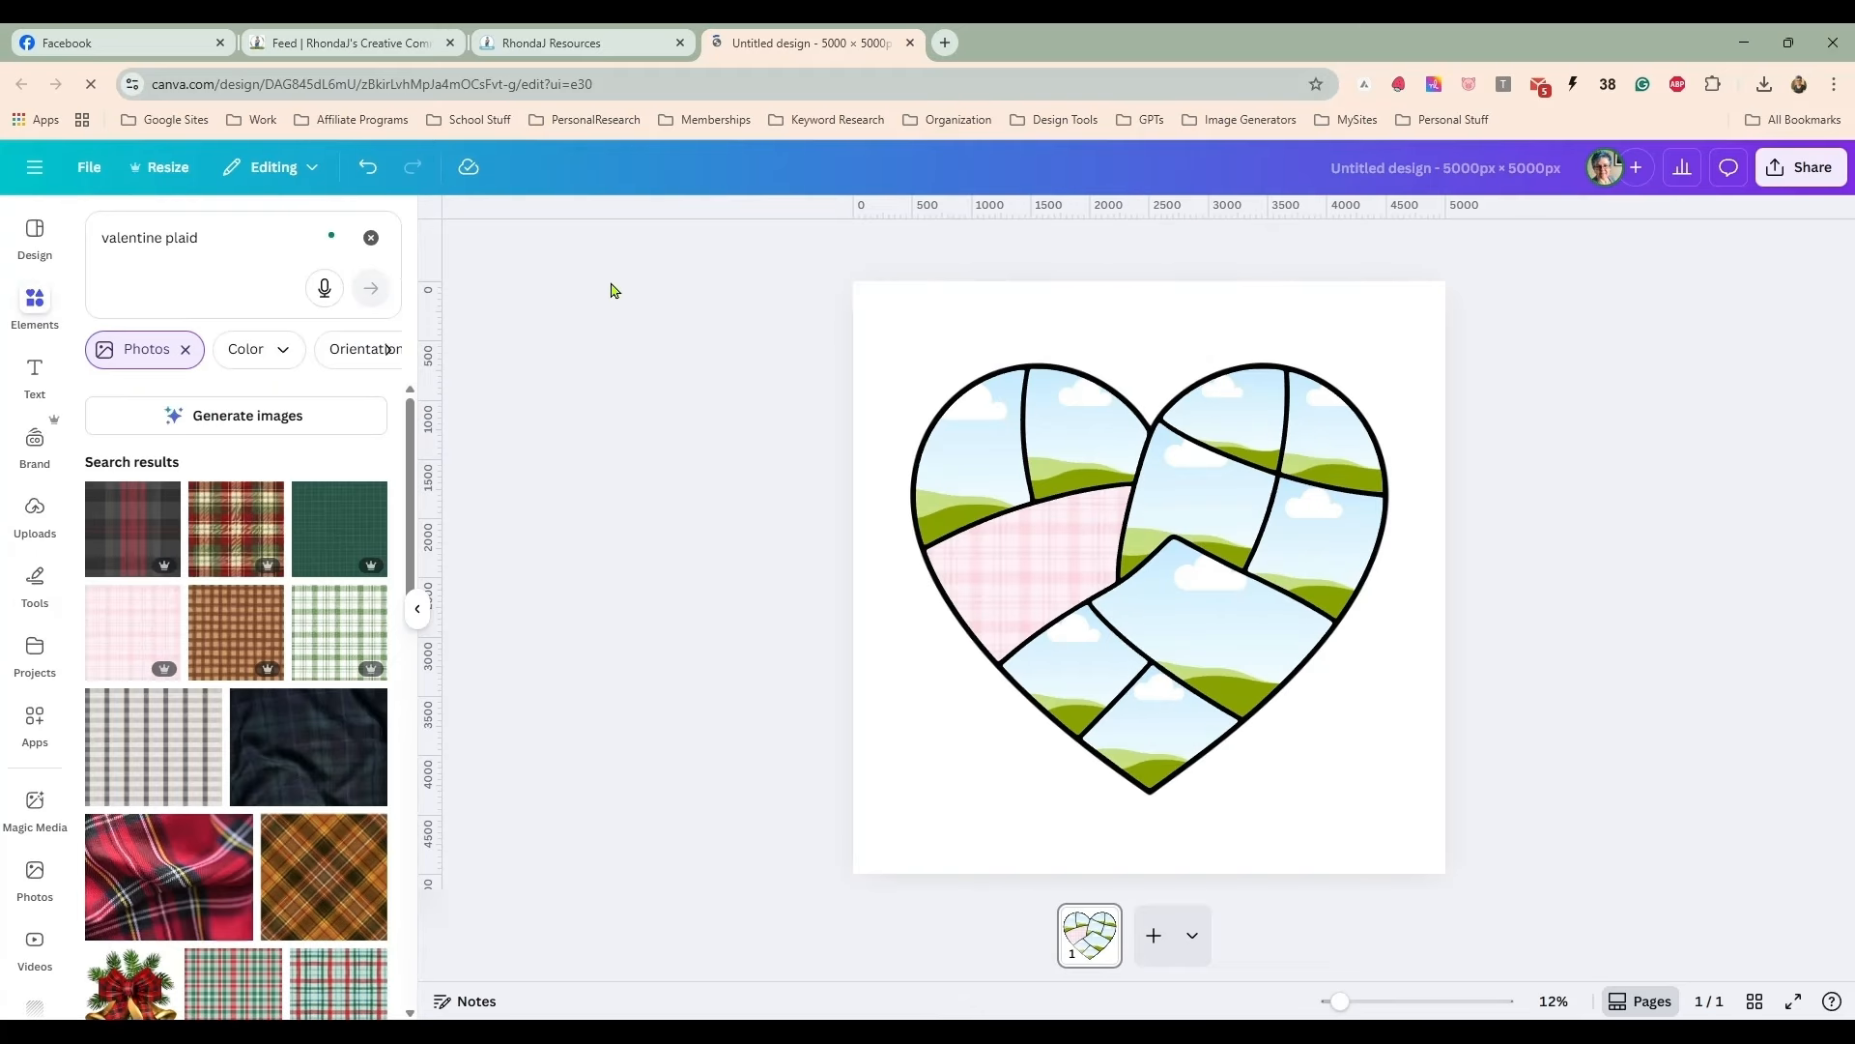
# - Undo the last two changes to remove the plaid fill and restore the dashed stitching over the heart
pyautogui.click(368, 167)
pyautogui.click(367, 167)
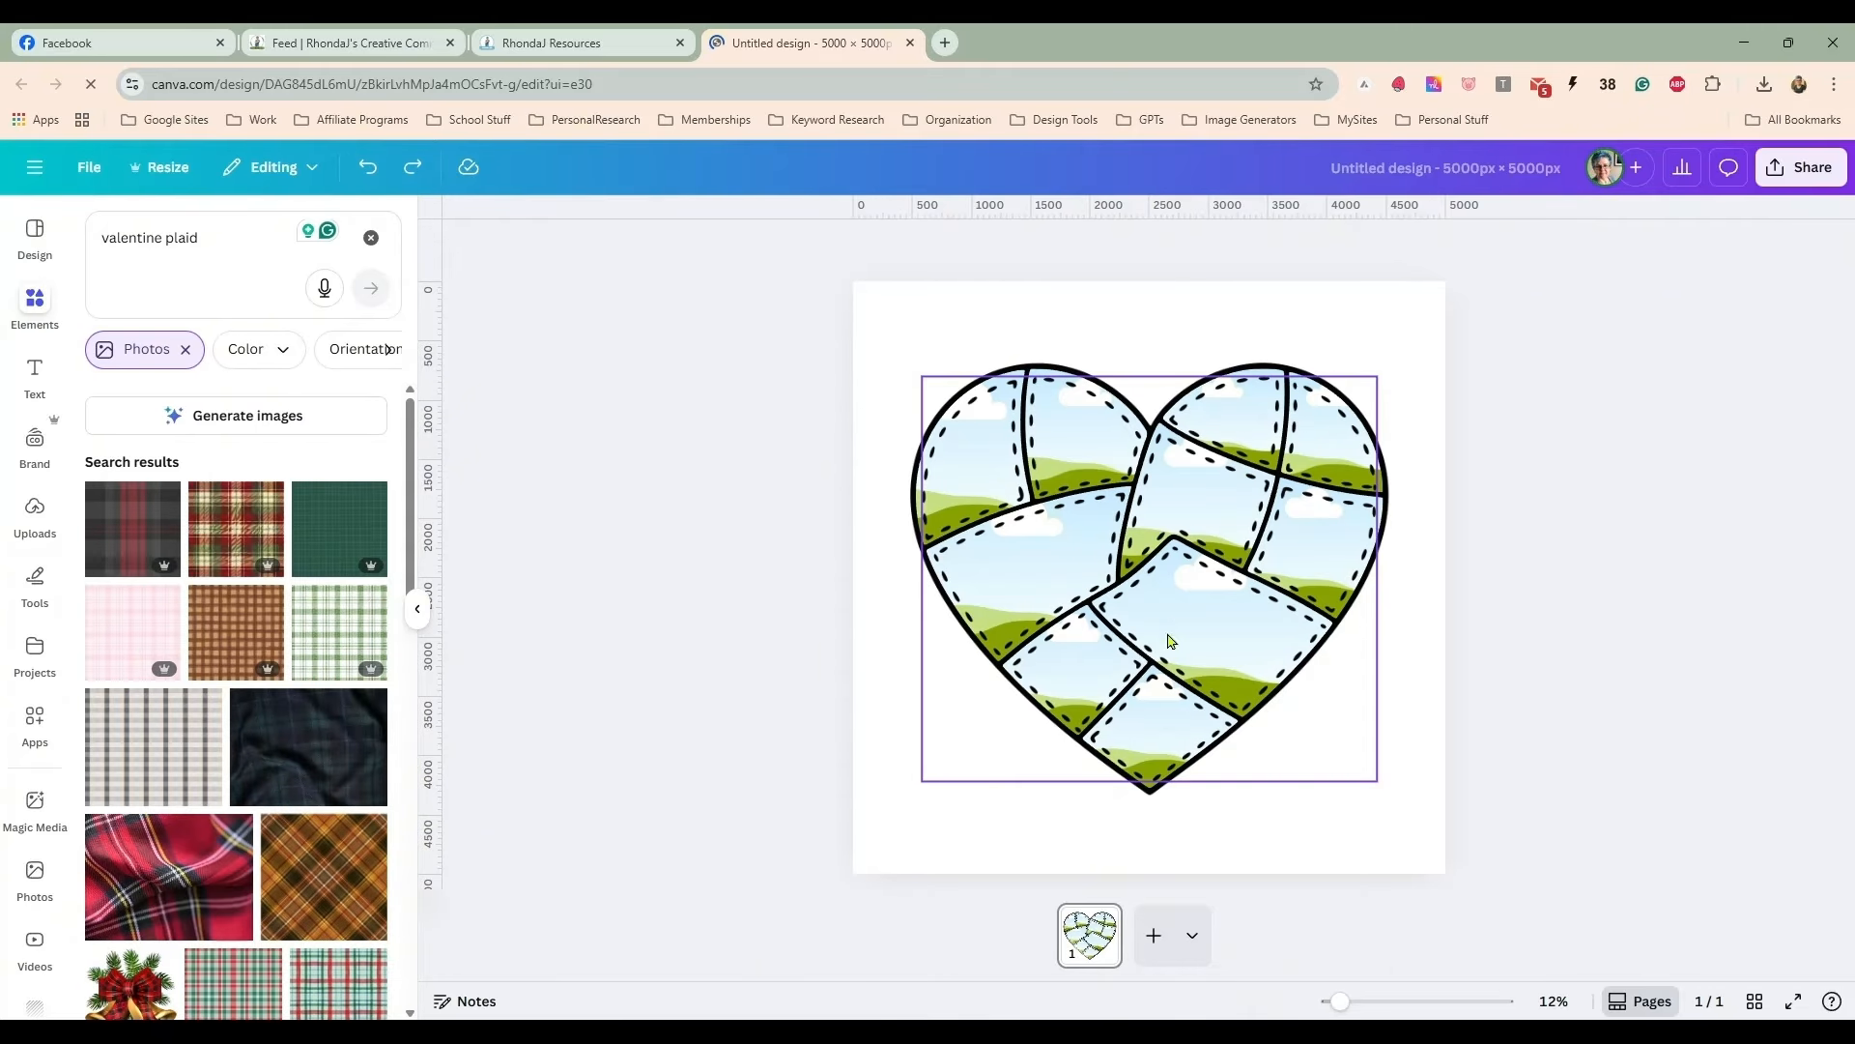
# - Add a second page and move the dashed stitching from the heart page onto it
pyautogui.click(1145, 490)
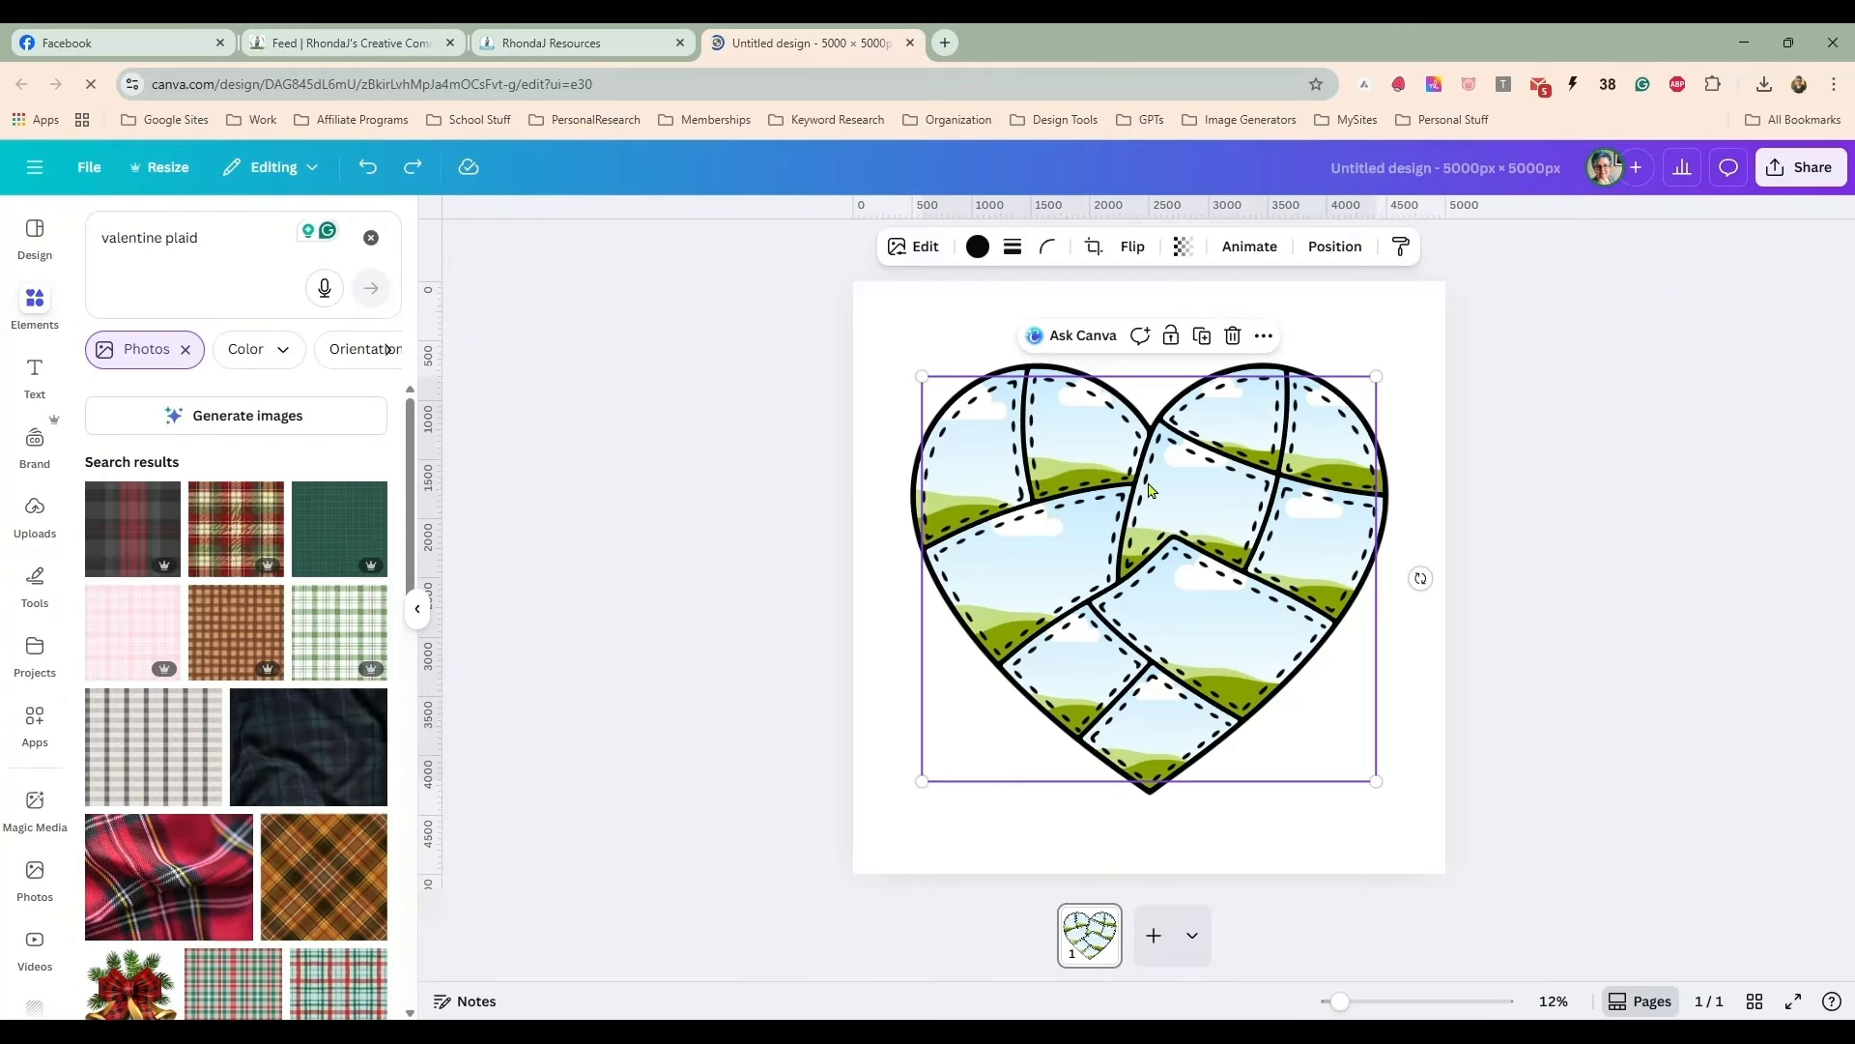
pyautogui.click(1156, 934)
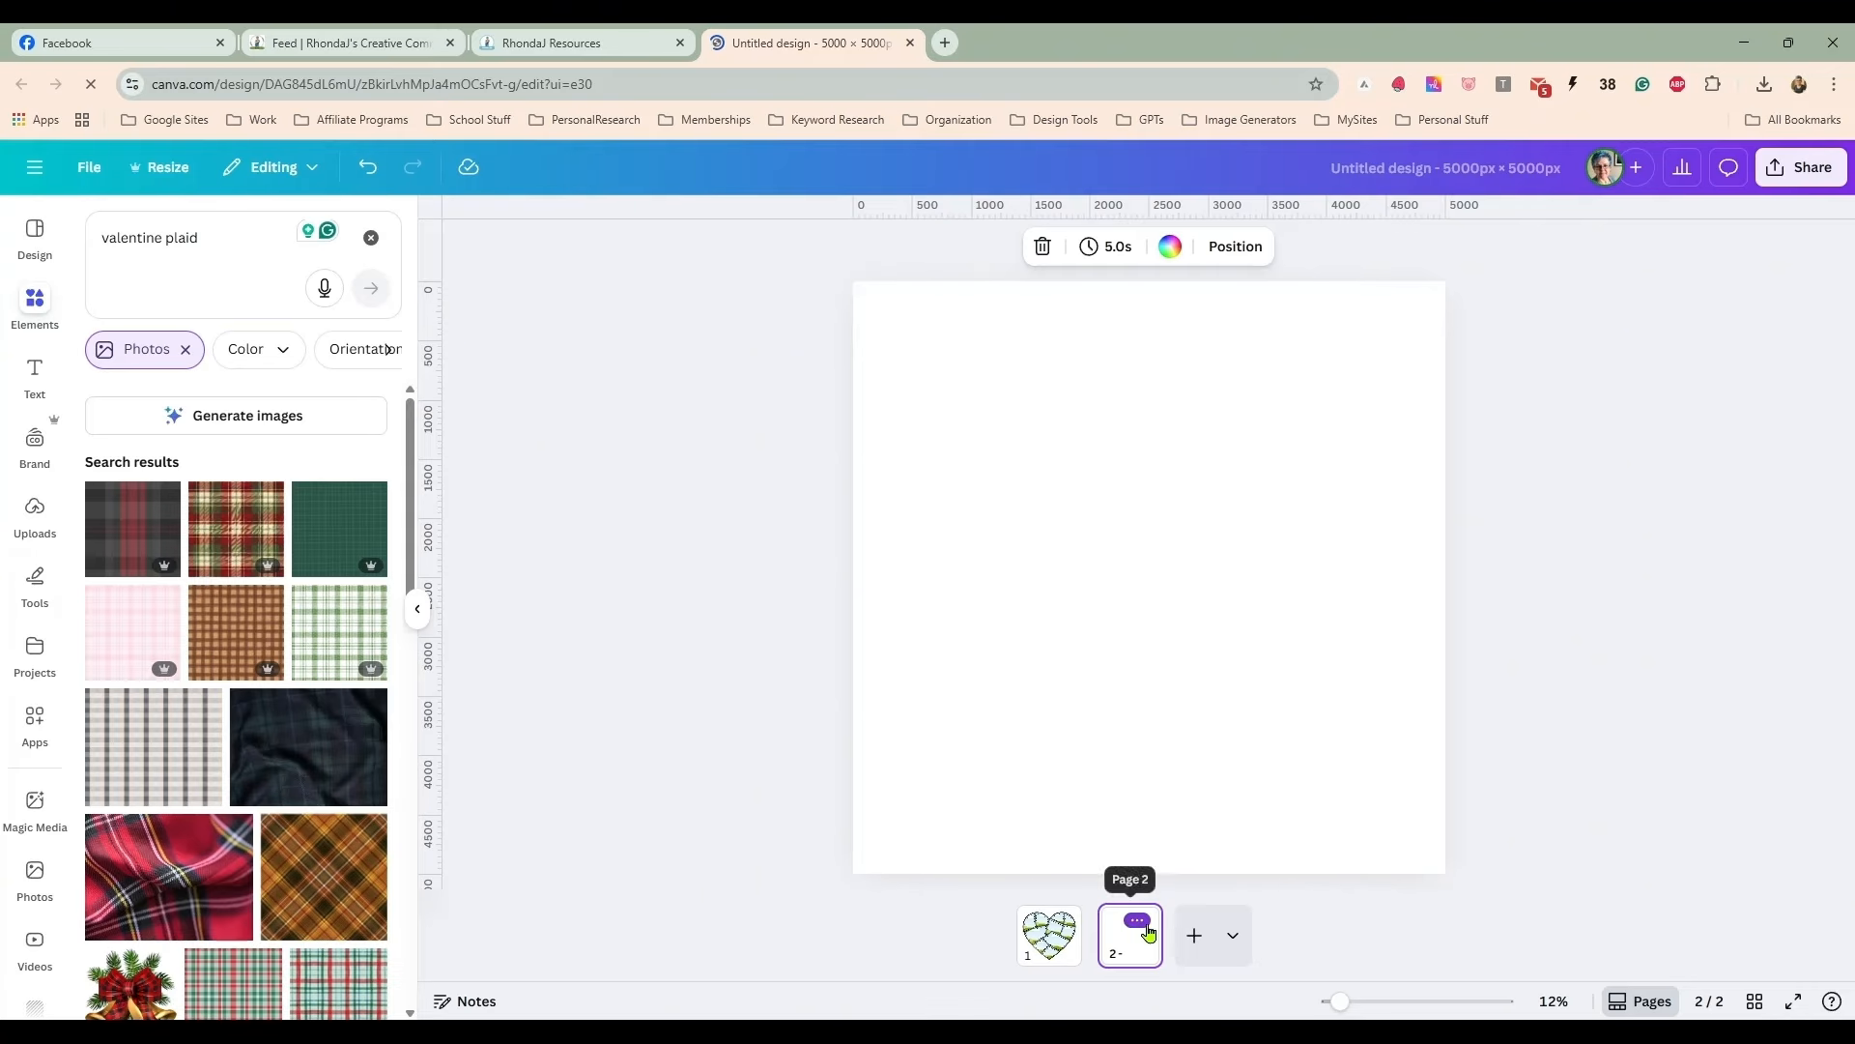
pyautogui.rightClick(1048, 933)
pyautogui.click(933, 452)
pyautogui.moveTo(934, 452); pyautogui.dragTo(1128, 932)
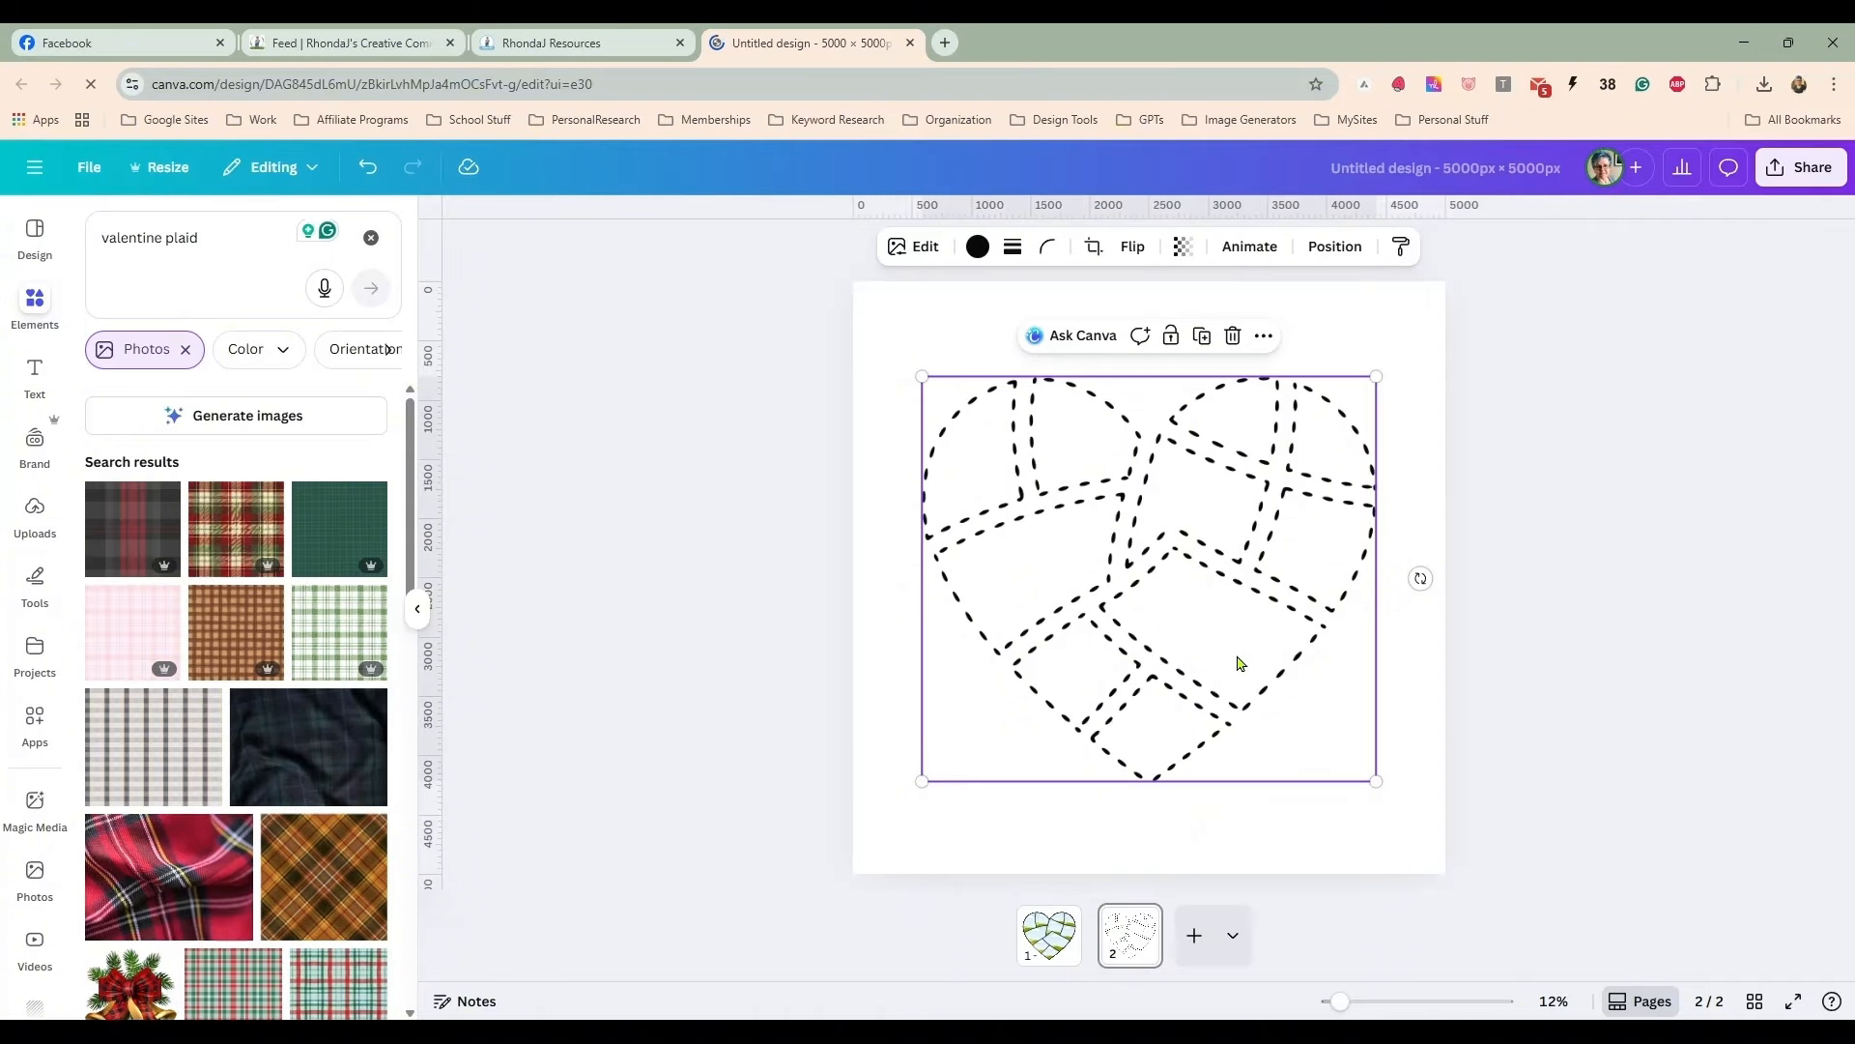
# - On the heart page, fill the two upper-left patches with red plaids, the large left patch with green-red plaid and the center with pink plaid
pyautogui.click(1056, 927)
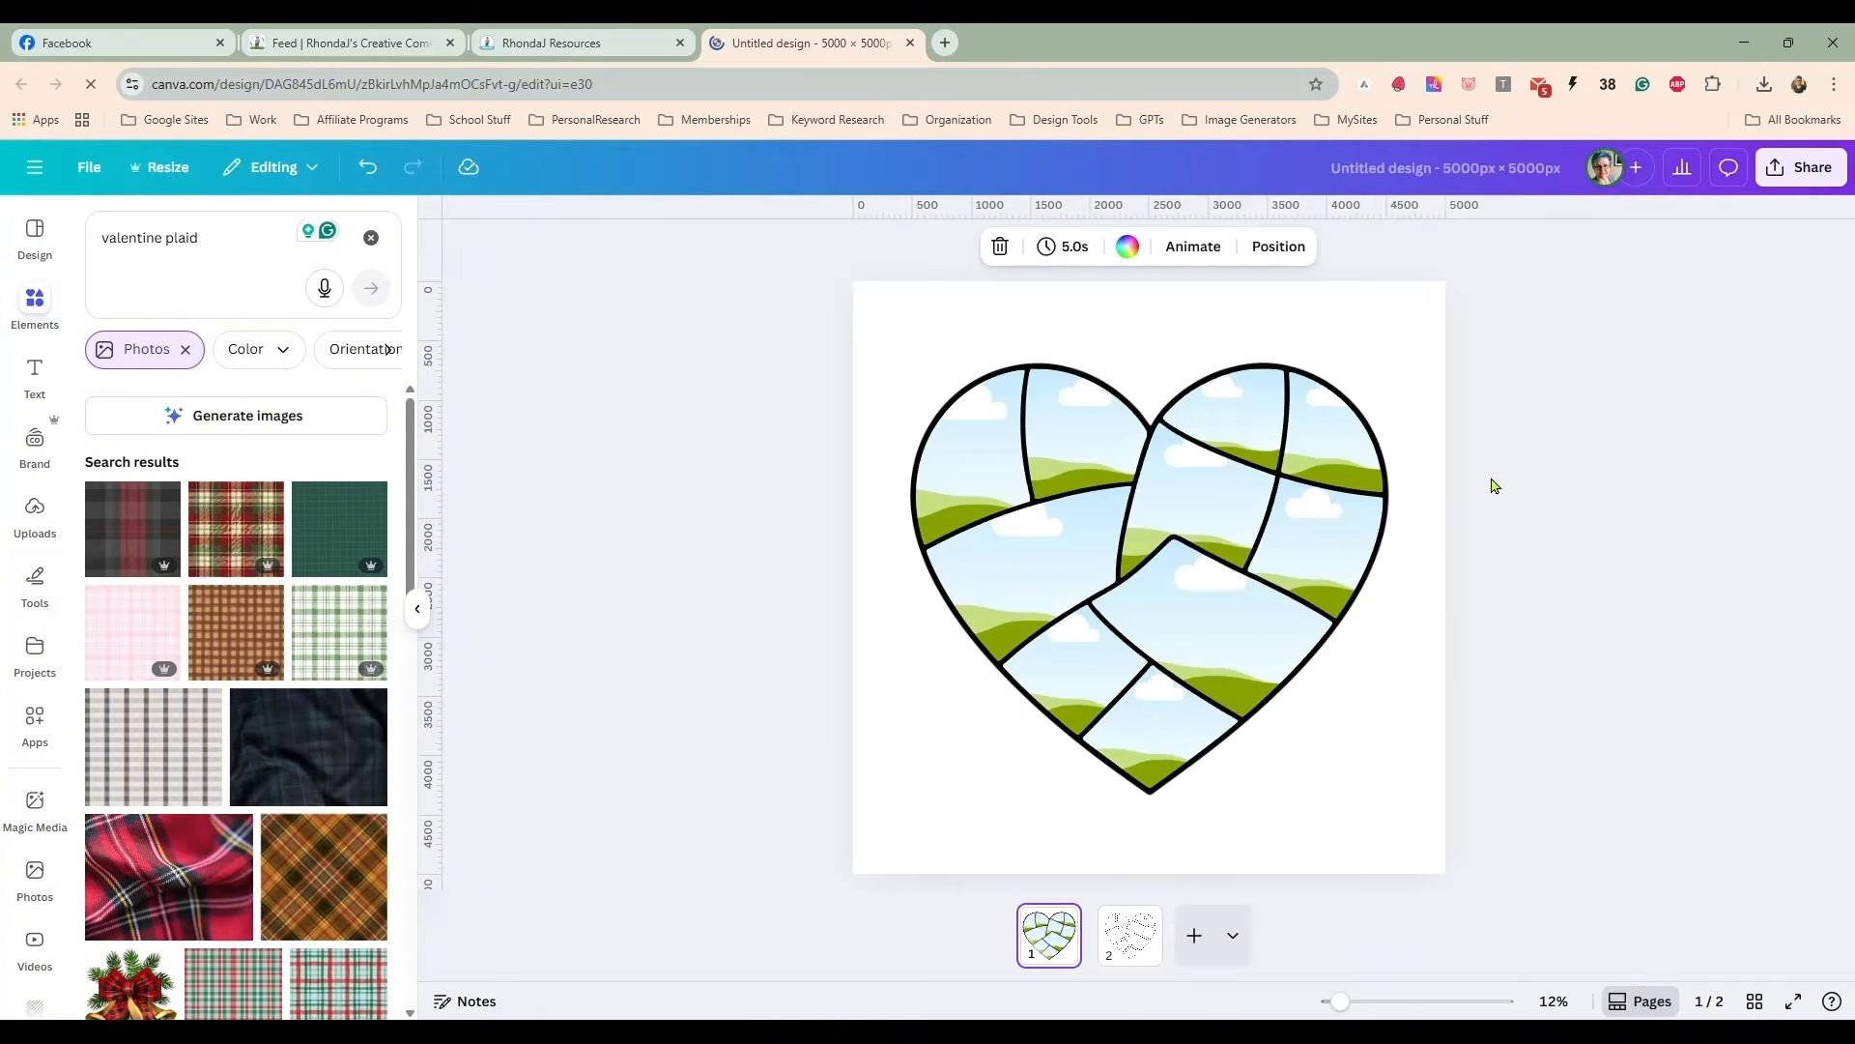
pyautogui.moveTo(270, 505); pyautogui.dragTo(969, 454)
pyautogui.moveTo(143, 873); pyautogui.dragTo(1082, 434)
pyautogui.scroll(-3, 232, 739)
pyautogui.moveTo(232, 739); pyautogui.dragTo(995, 556)
pyautogui.moveTo(308, 839); pyautogui.dragTo(1184, 484)
# - Put pink plaids in the lower-left and far upper-left patches, pink hearts in the second upper-left and red-green tartan in the large lower-right patch
pyautogui.scroll(-5, 271, 781)
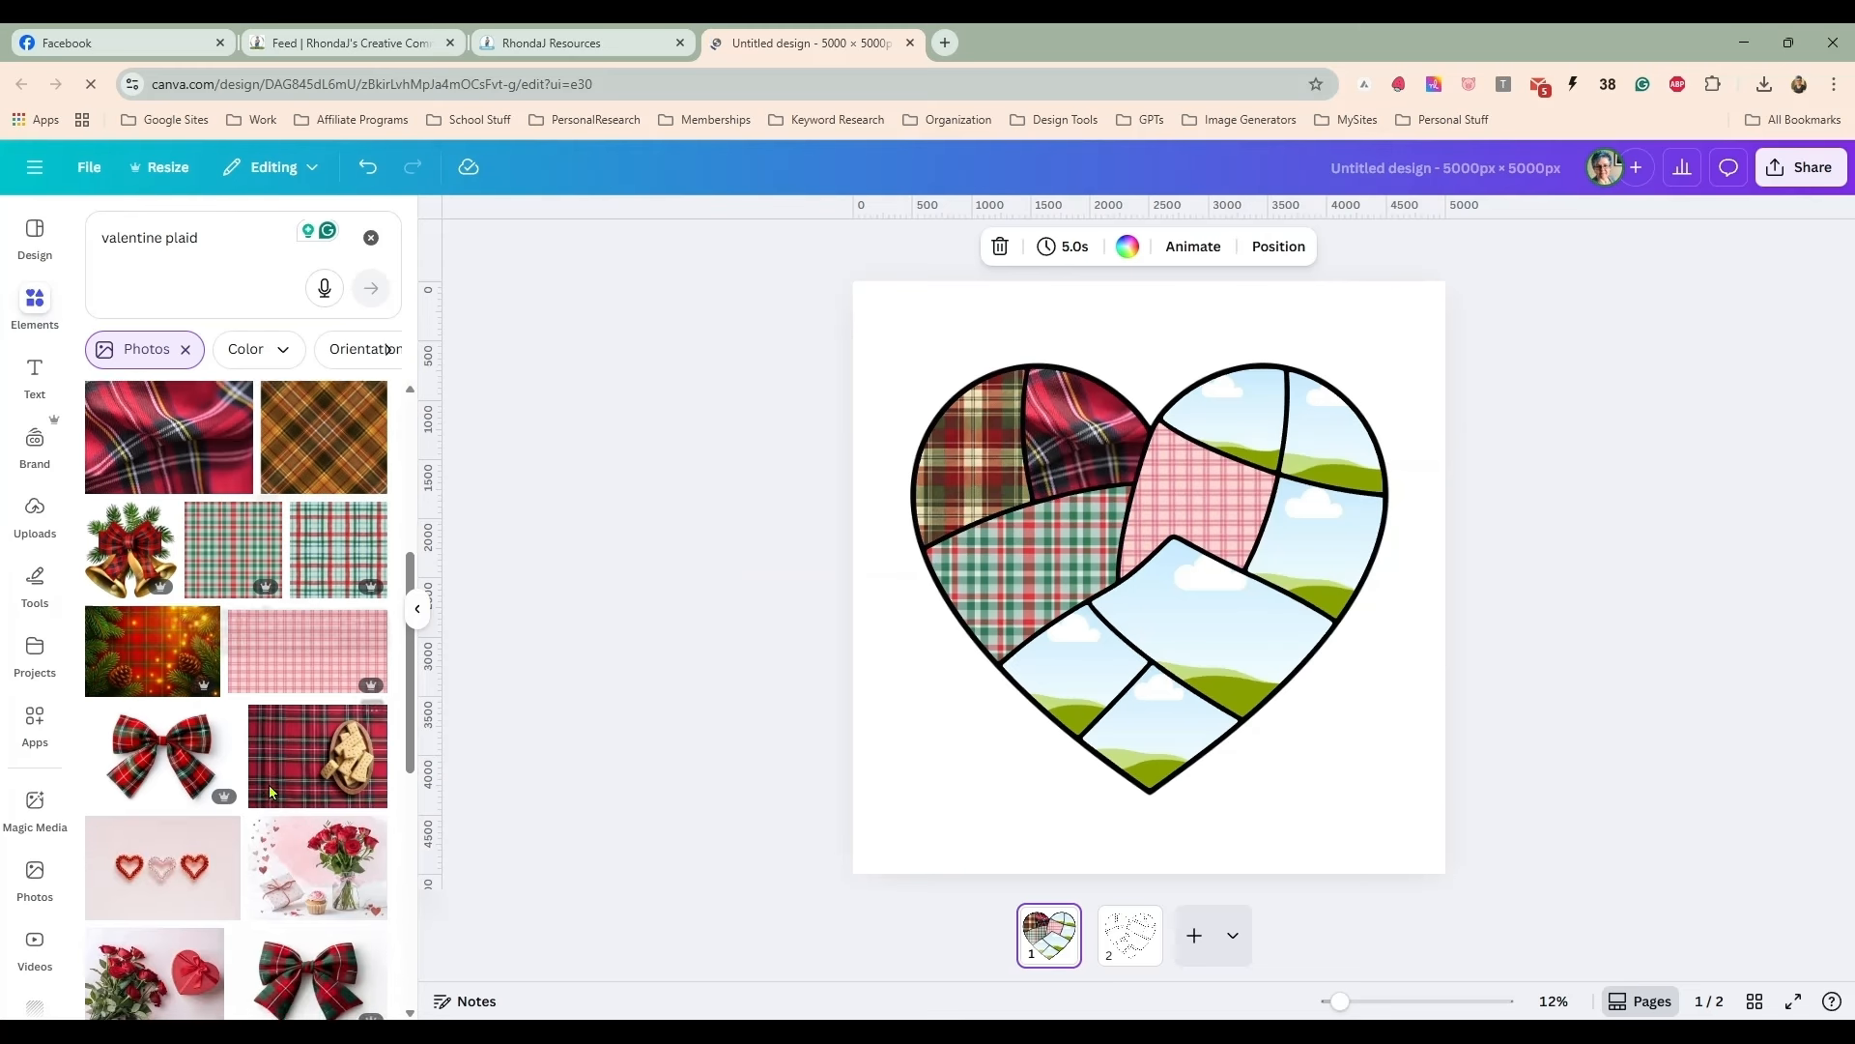
pyautogui.moveTo(240, 781); pyautogui.dragTo(1072, 667)
pyautogui.moveTo(368, 667); pyautogui.dragTo(1063, 448)
pyautogui.moveTo(132, 798); pyautogui.dragTo(971, 468)
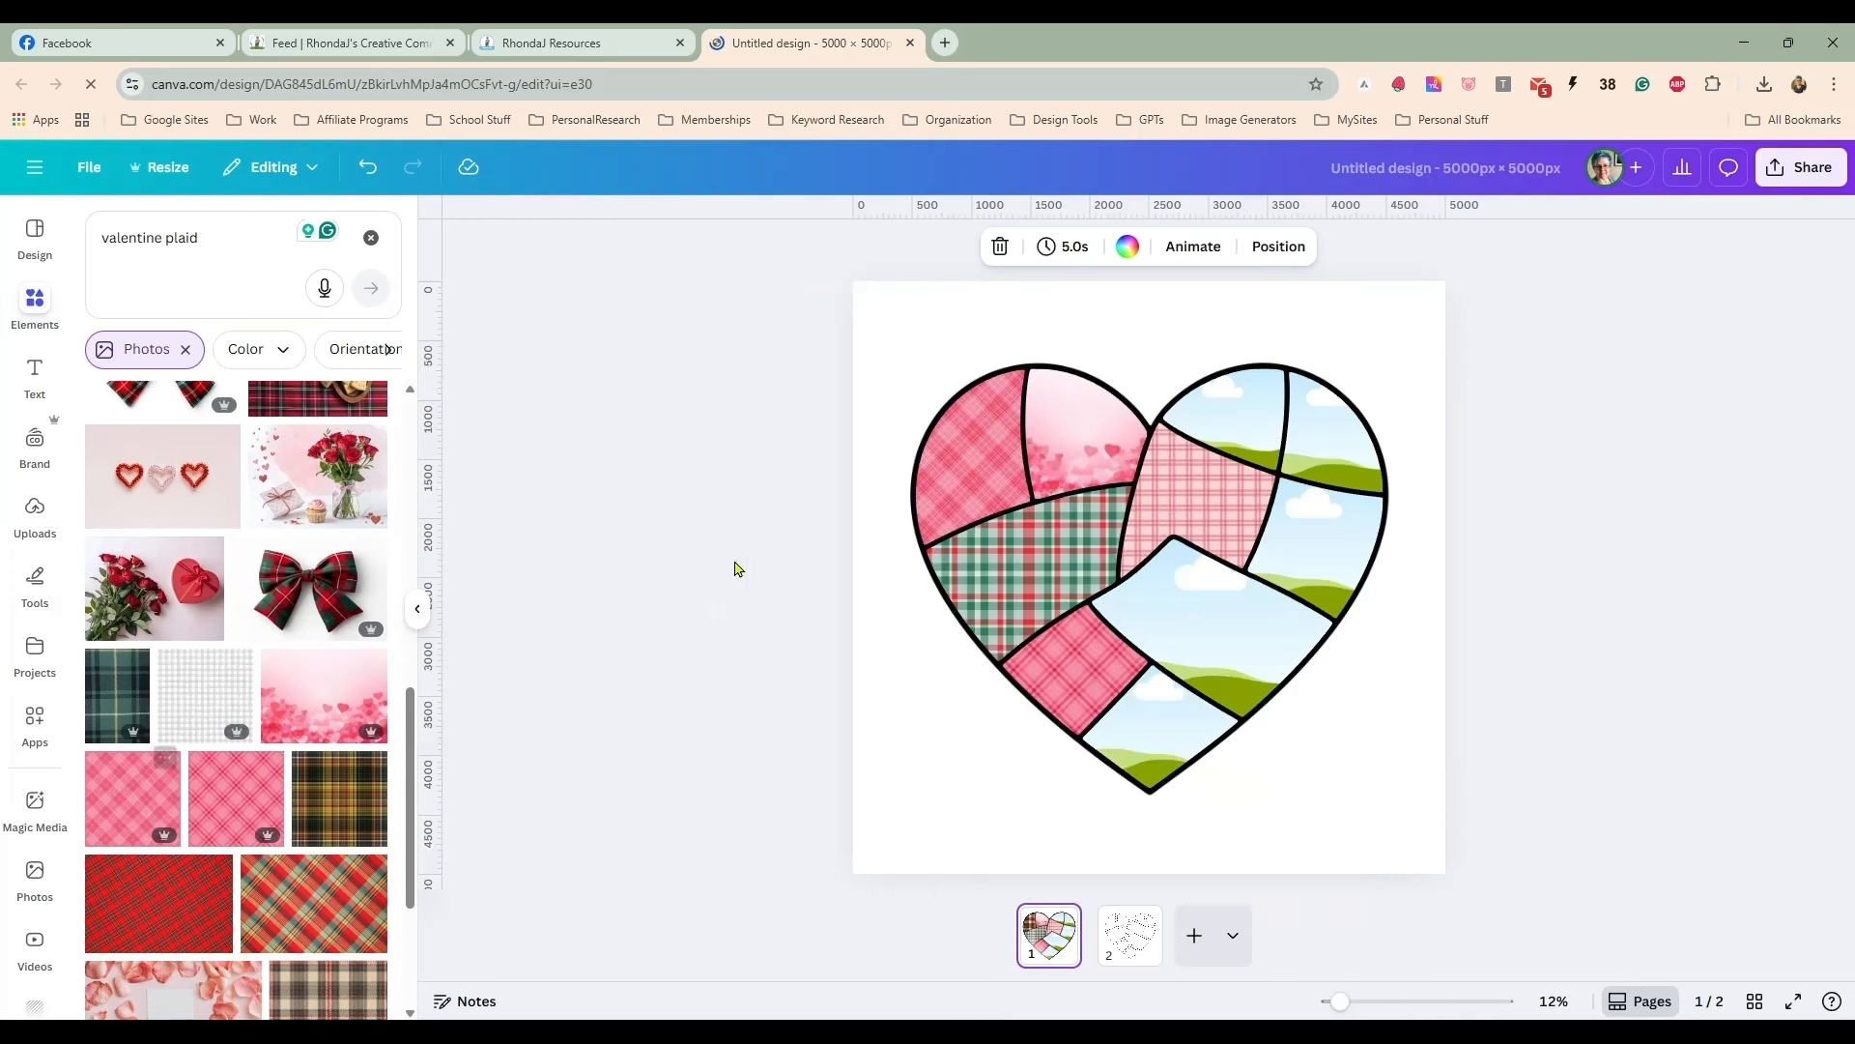
pyautogui.scroll(-2, 290, 715)
pyautogui.moveTo(314, 710); pyautogui.dragTo(1194, 618)
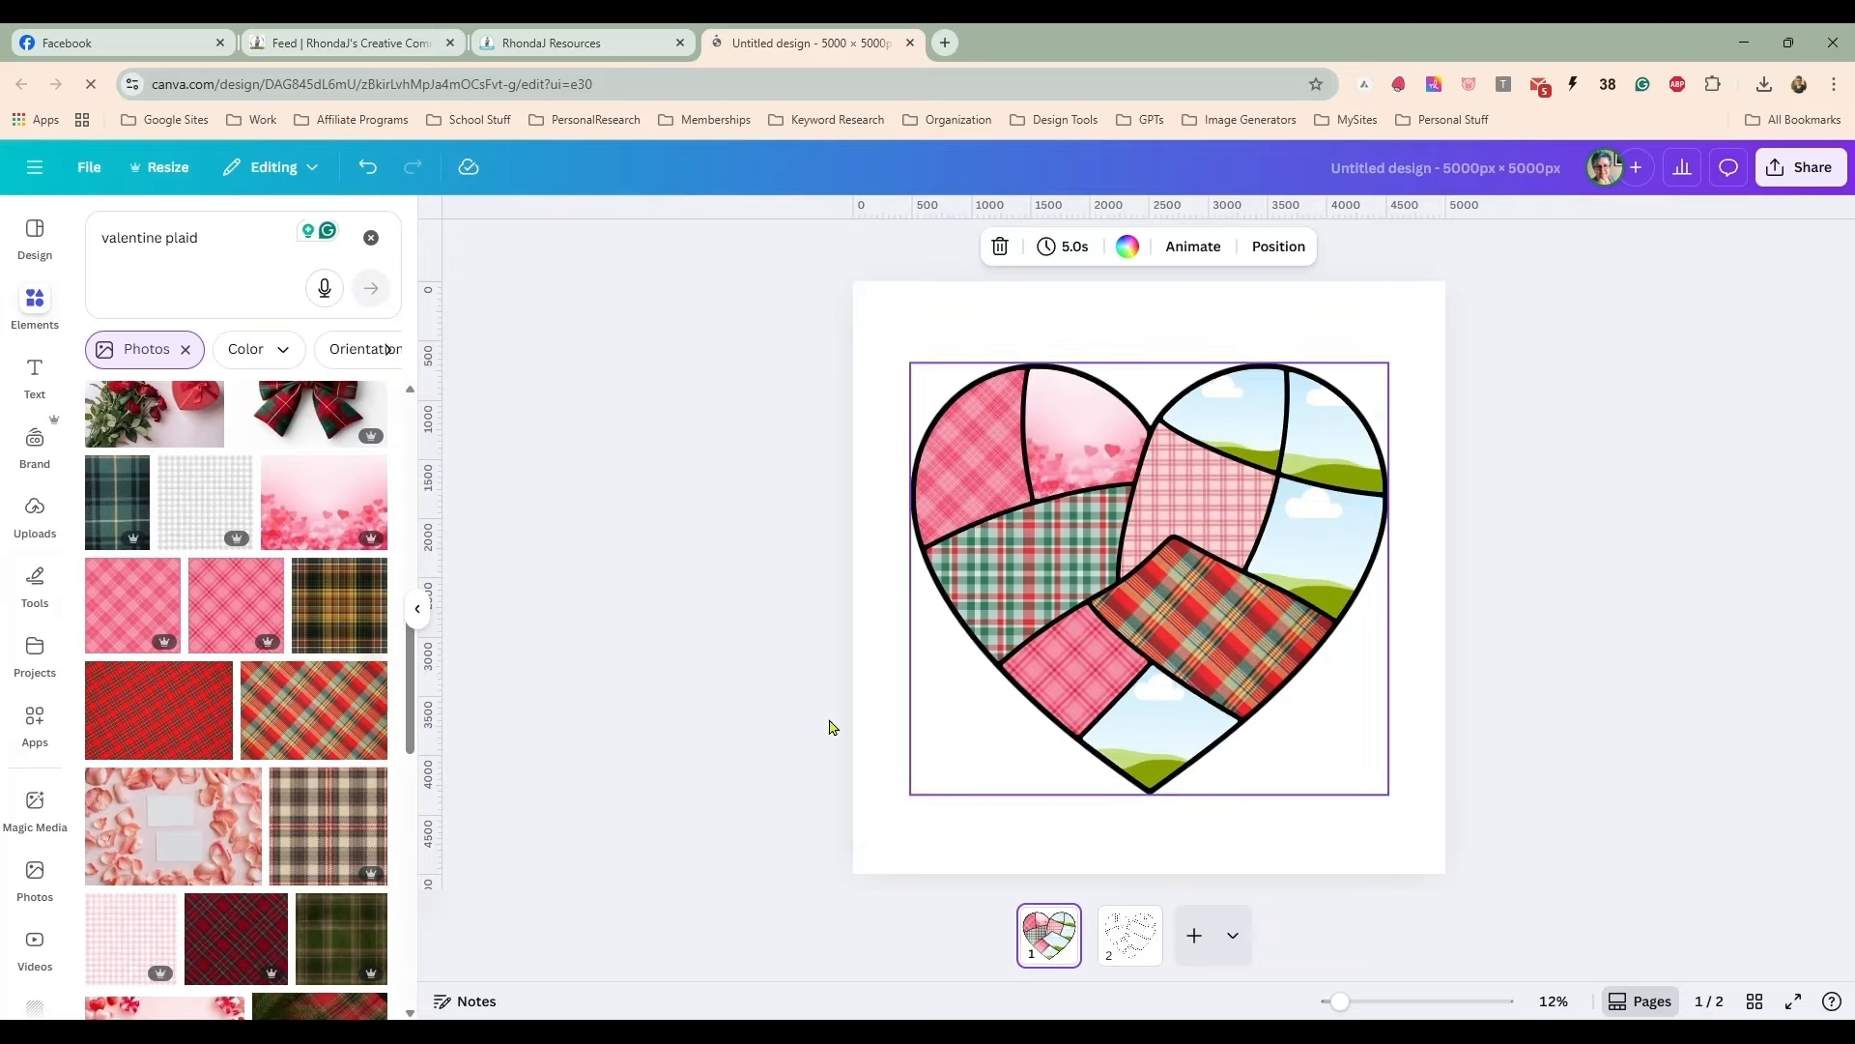
# - Fill the remaining patches with red plaid, the wooden heart photo, brown gingham and, at the heart's tip, blue buffalo check
pyautogui.scroll(-3, 242, 724)
pyautogui.moveTo(222, 925); pyautogui.dragTo(1247, 425)
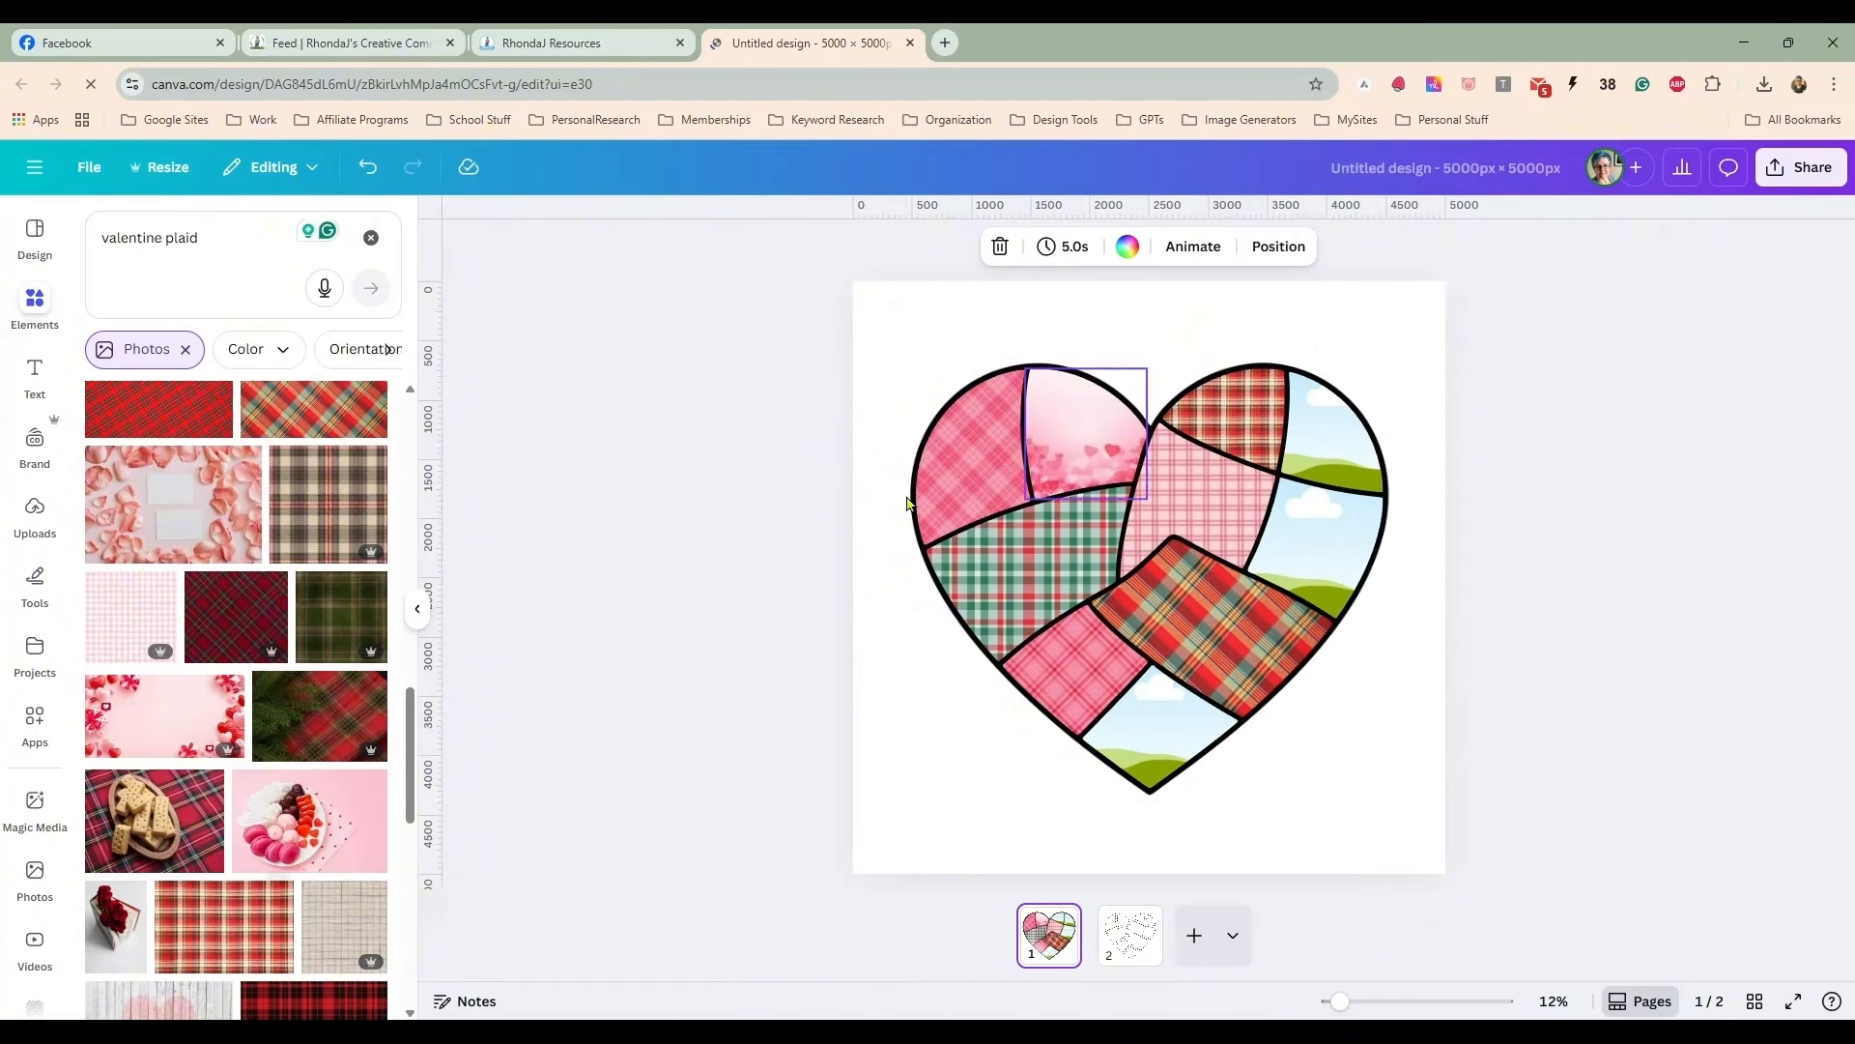
pyautogui.scroll(-3, 237, 724)
pyautogui.moveTo(160, 773); pyautogui.dragTo(666, 605)
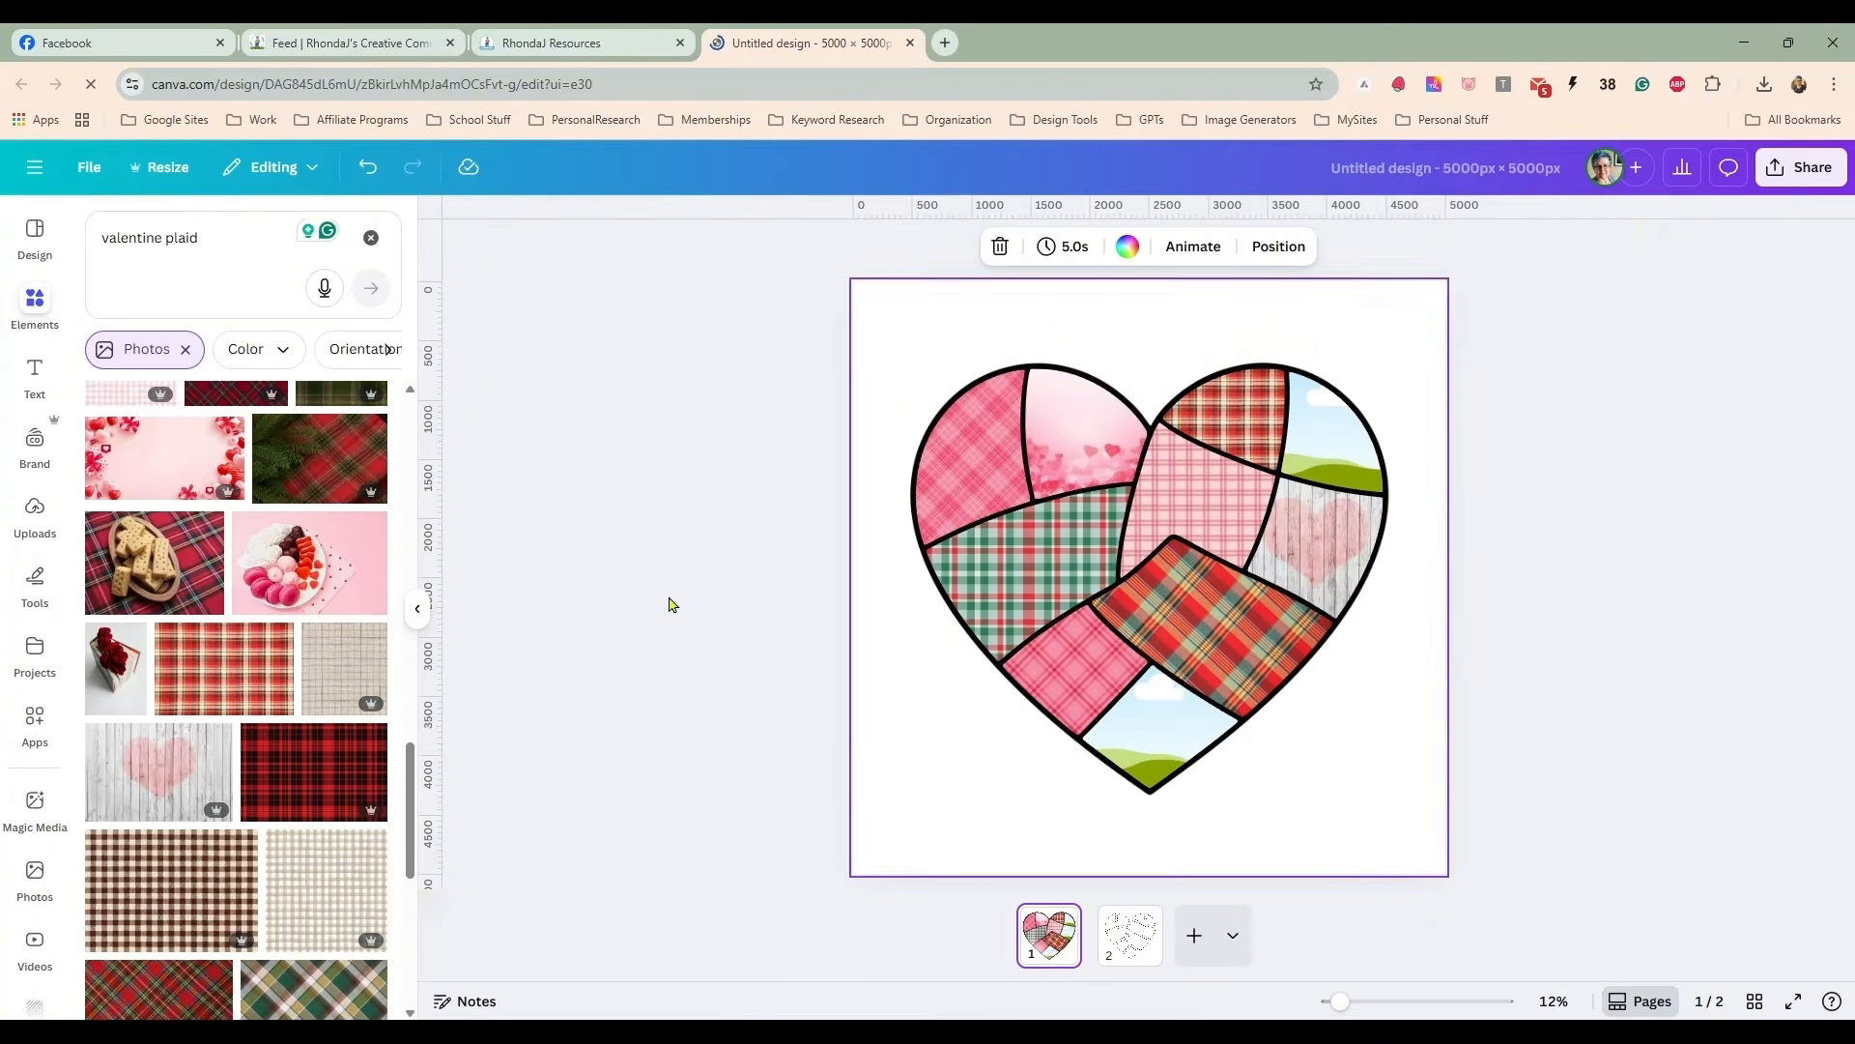
pyautogui.scroll(-3, 237, 696)
pyautogui.moveTo(169, 696); pyautogui.dragTo(1314, 405)
pyautogui.moveTo(184, 943); pyautogui.dragTo(1199, 742)
pyautogui.click(1574, 597)
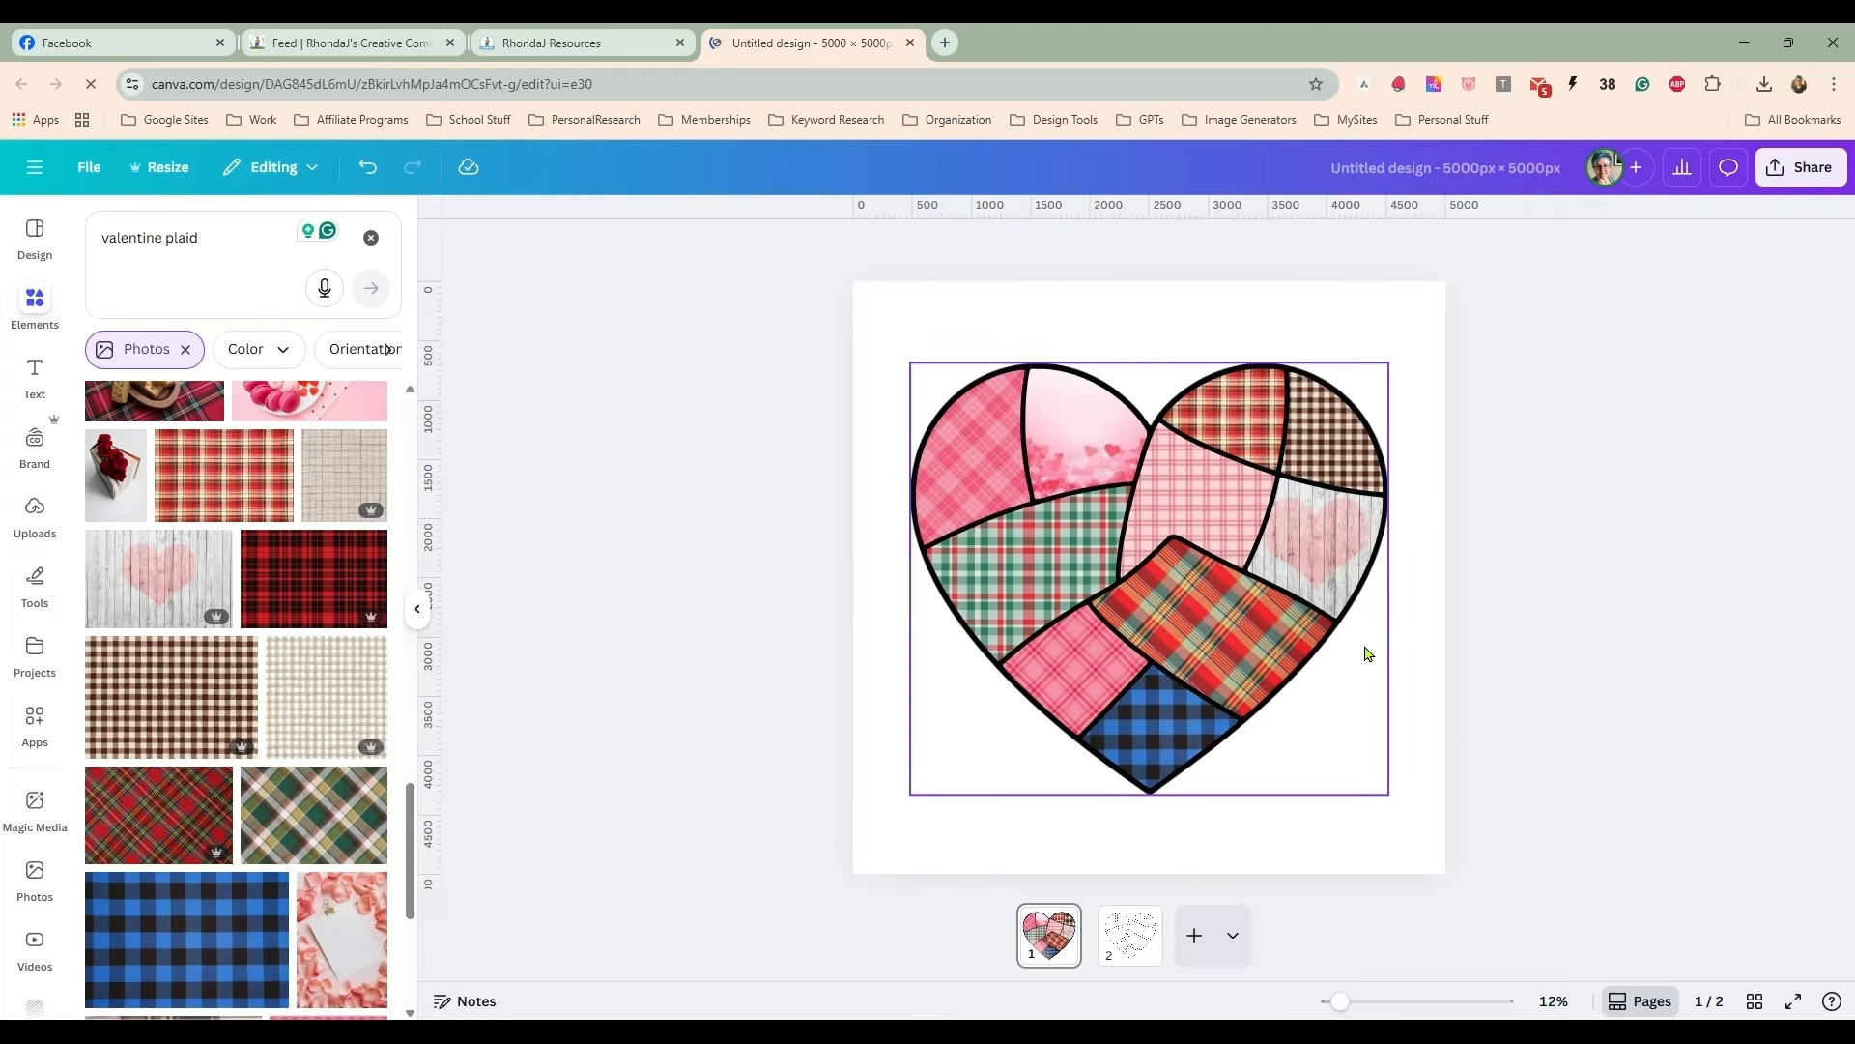
# - Place the stitching page before the heart page, then bring the dashed stitching onto the patched heart and align it
pyautogui.click(1128, 936)
pyautogui.moveTo(1127, 936); pyautogui.dragTo(1056, 936)
pyautogui.moveTo(1039, 448)
pyautogui.mouseDown()
pyautogui.moveTo(1030, 278)
pyautogui.moveTo(613, 406)
pyautogui.moveTo(1067, 572)
pyautogui.moveTo(1050, 441)
pyautogui.mouseUp()
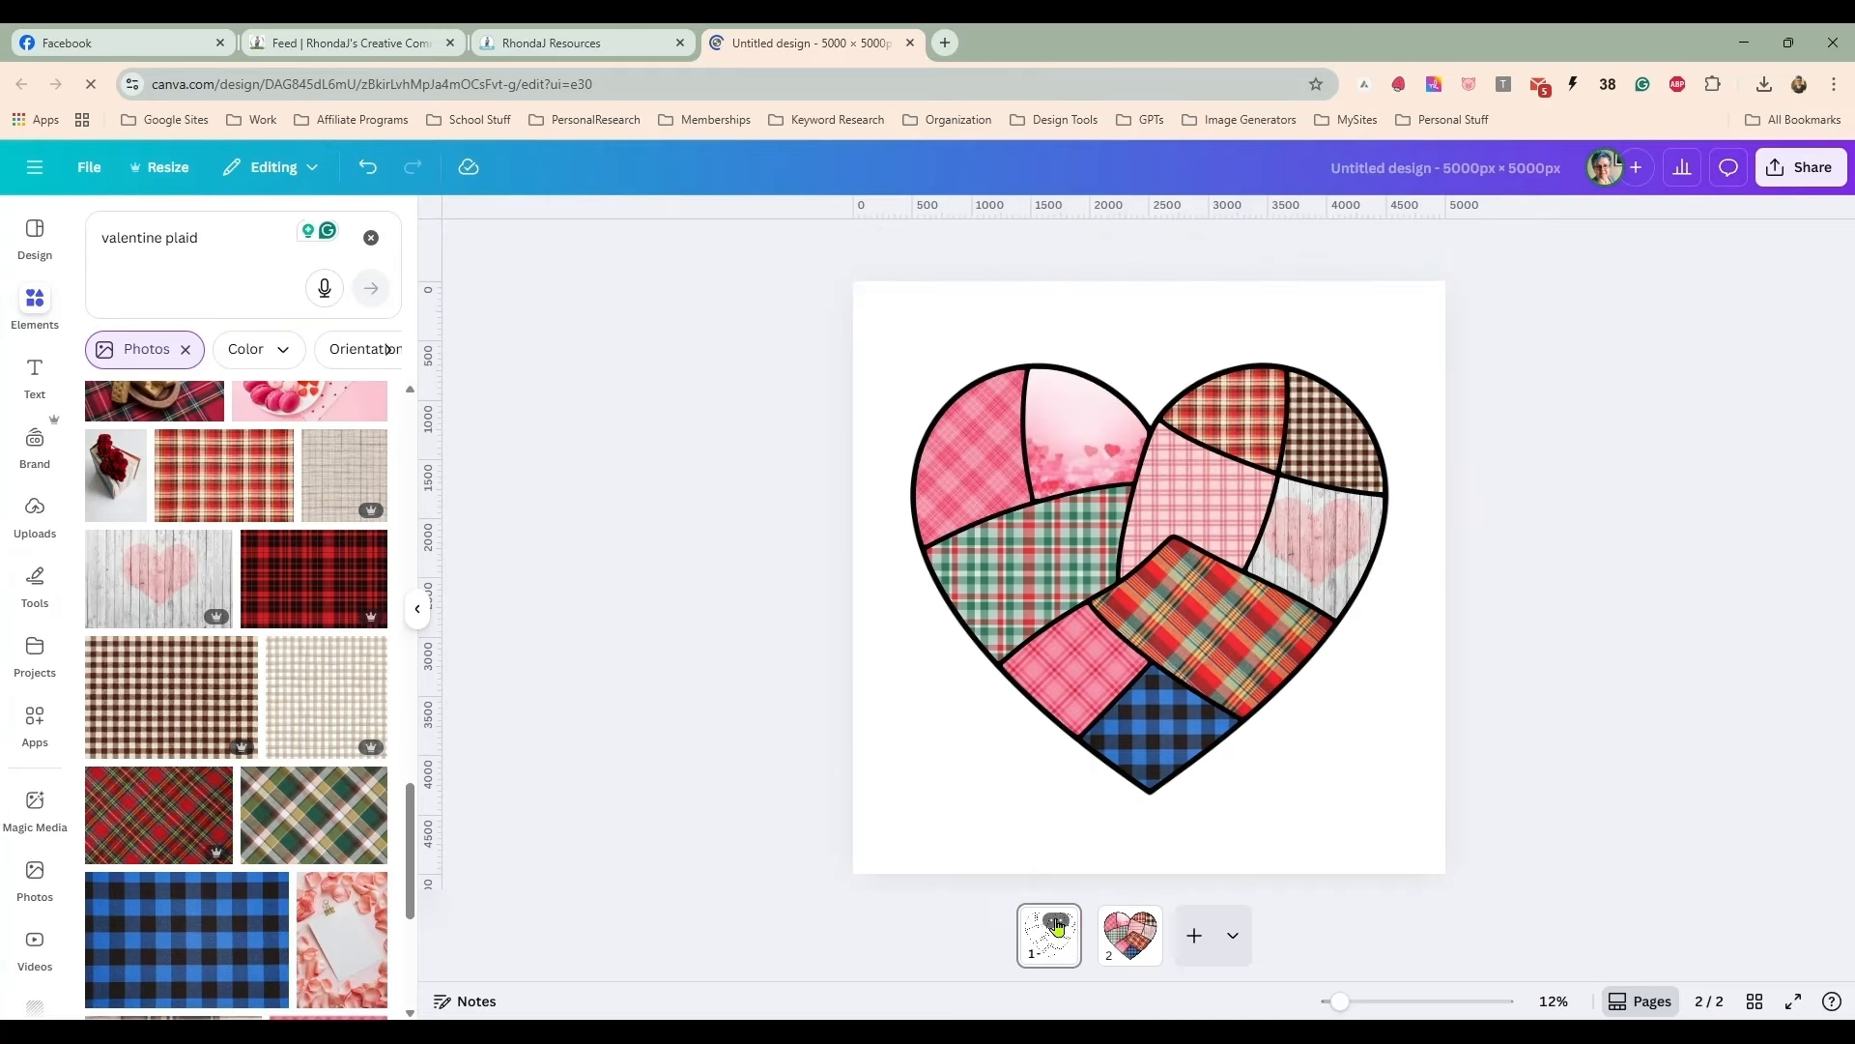
pyautogui.click(1048, 925)
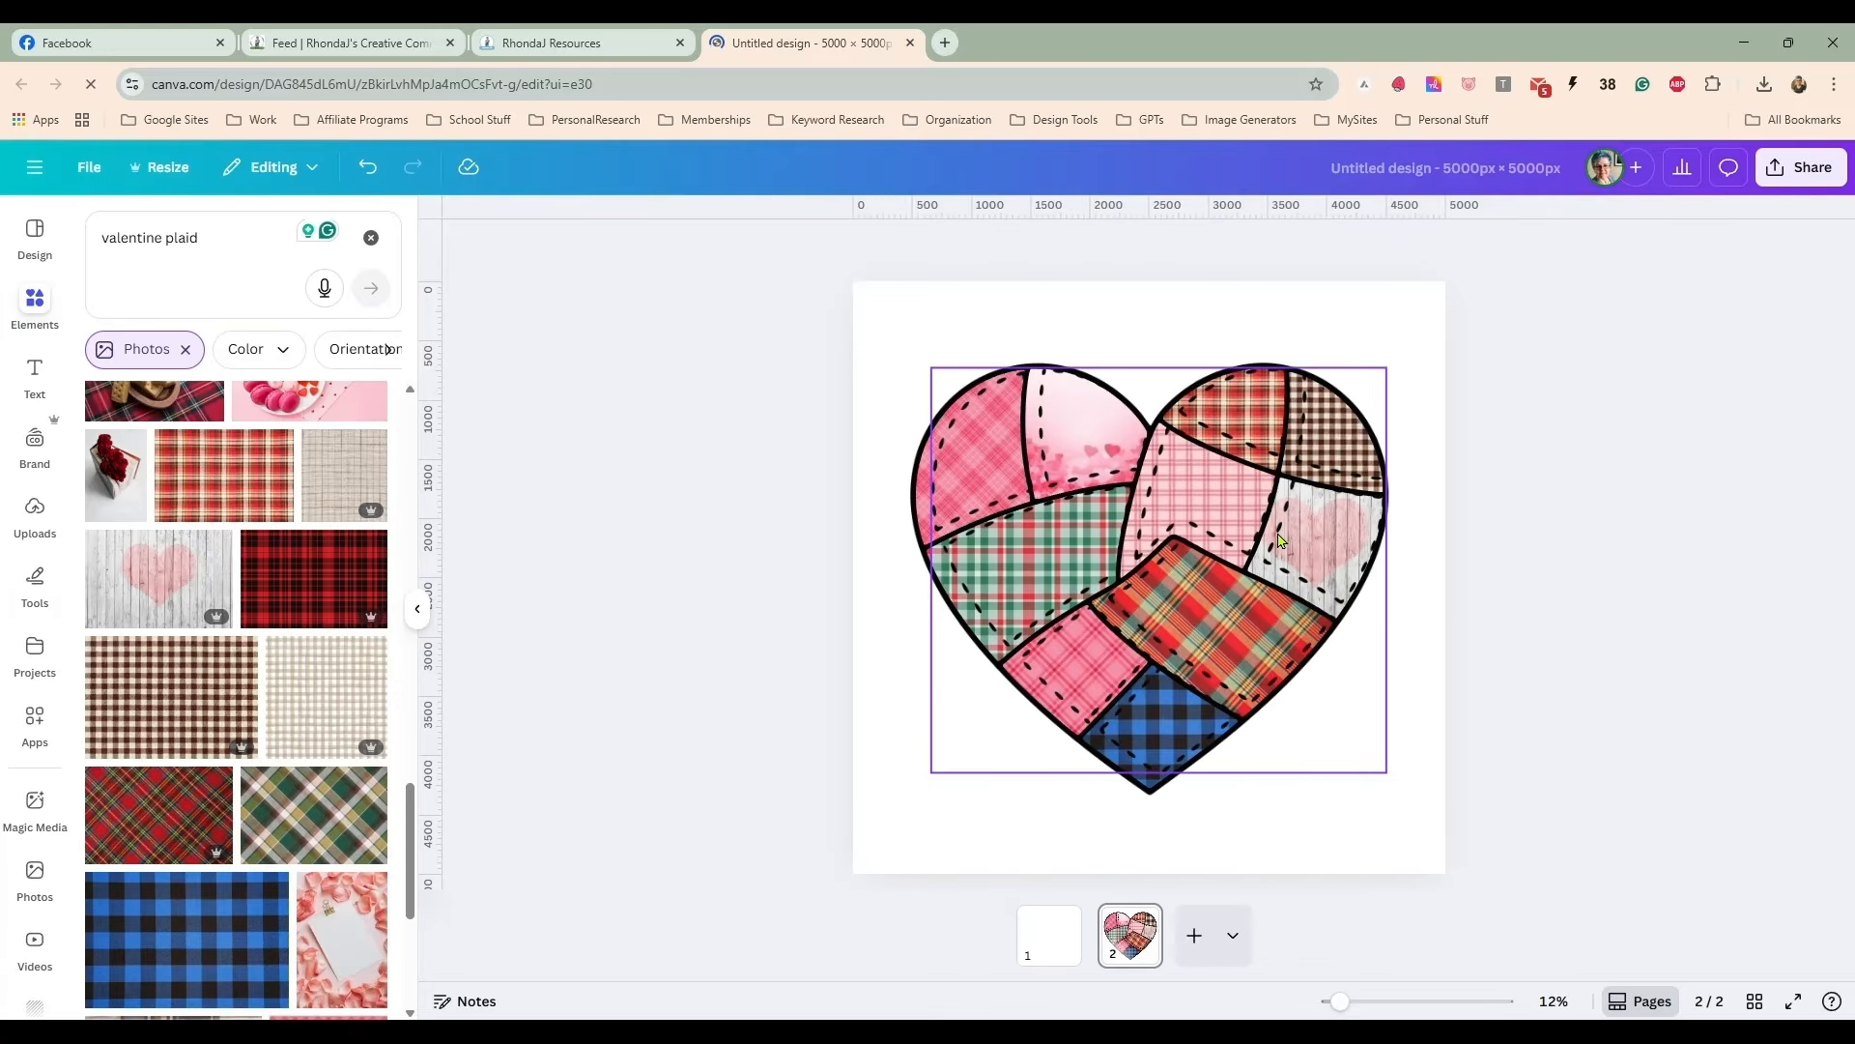
pyautogui.moveTo(1278, 533); pyautogui.dragTo(1268, 552)
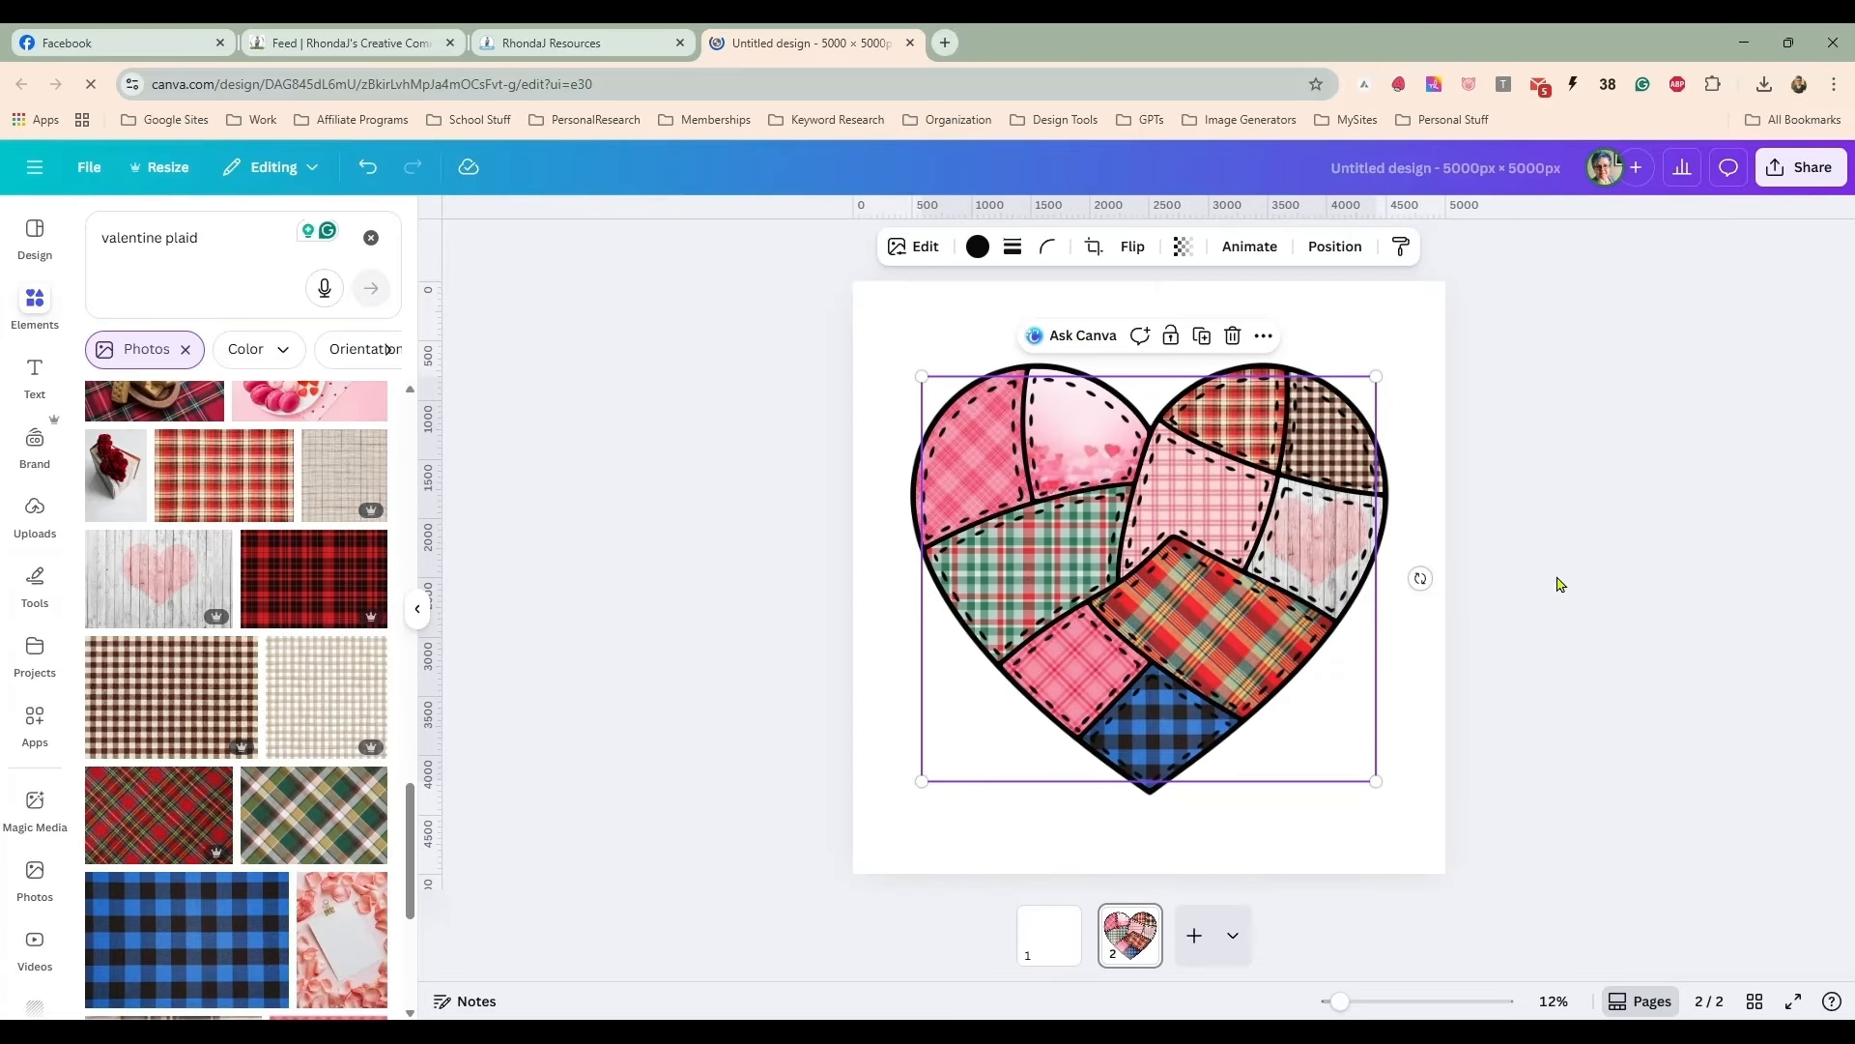
pyautogui.click(1557, 583)
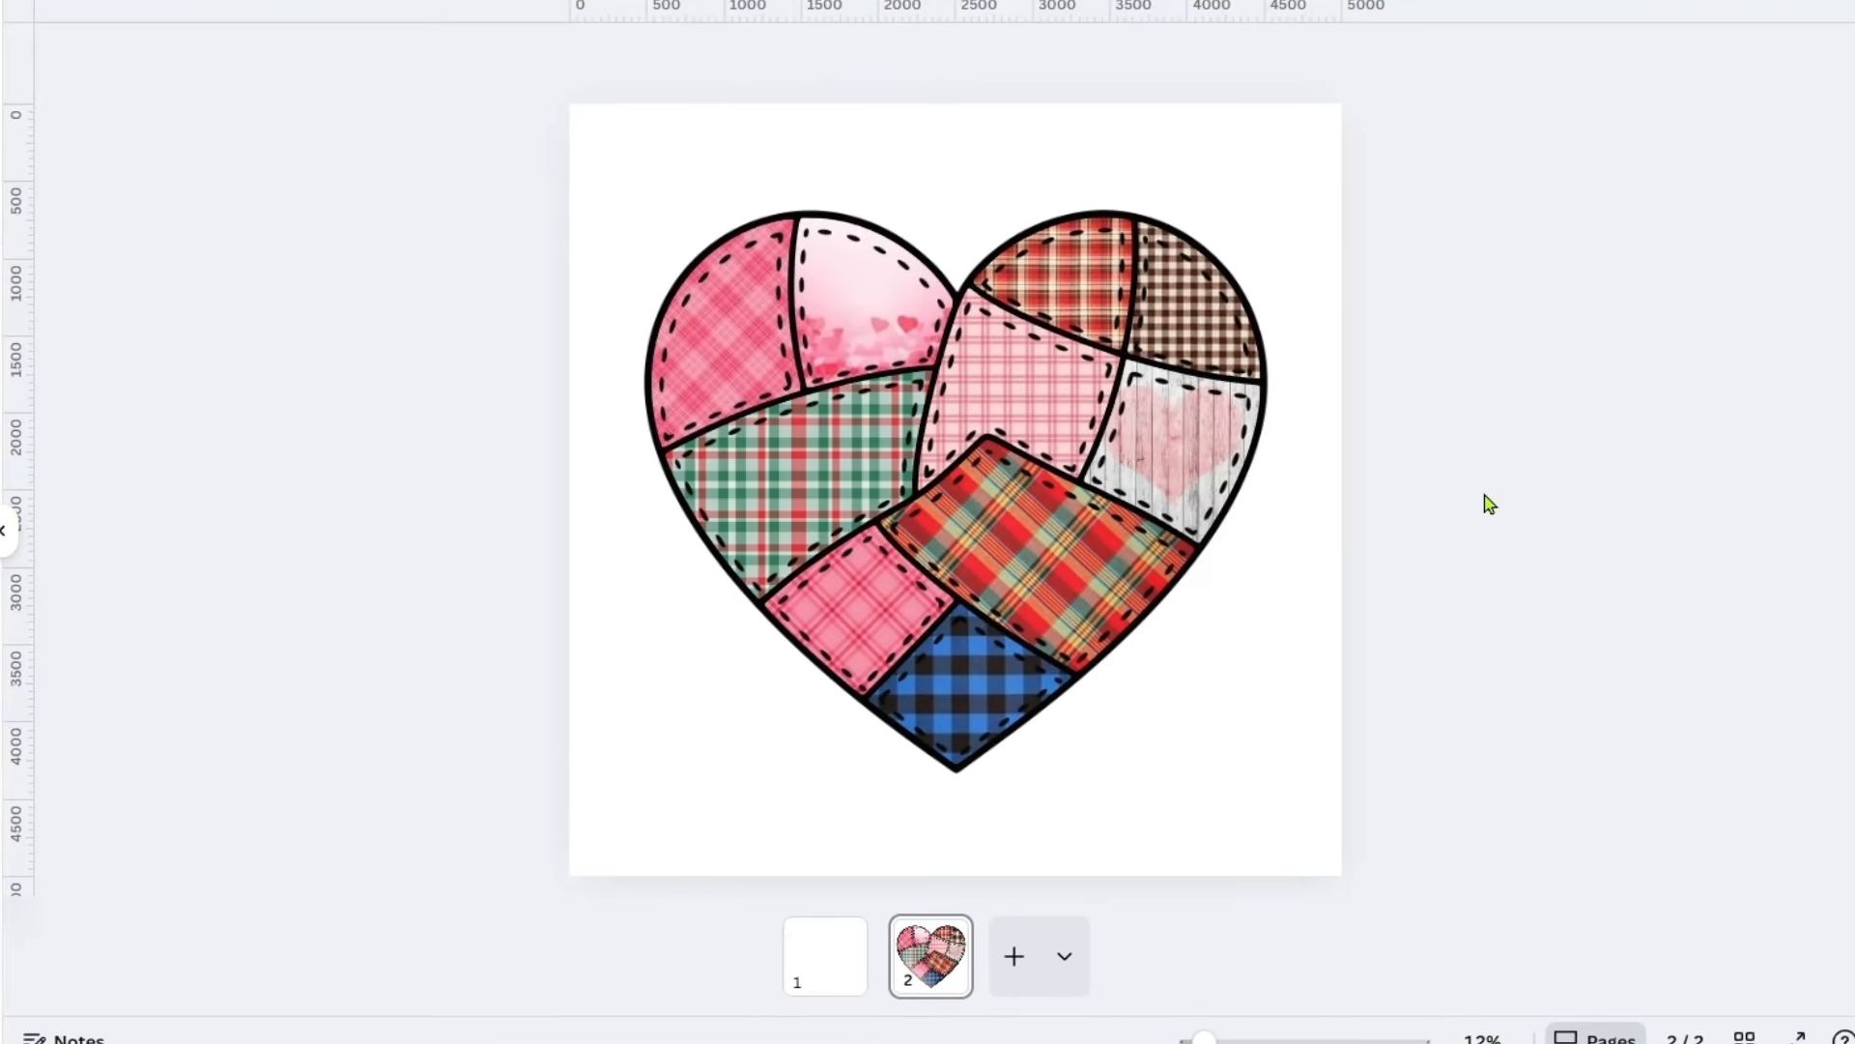
# - Move the dashed stitching off the patched heart onto the blank first page and deselect it
pyautogui.click(1023, 265)
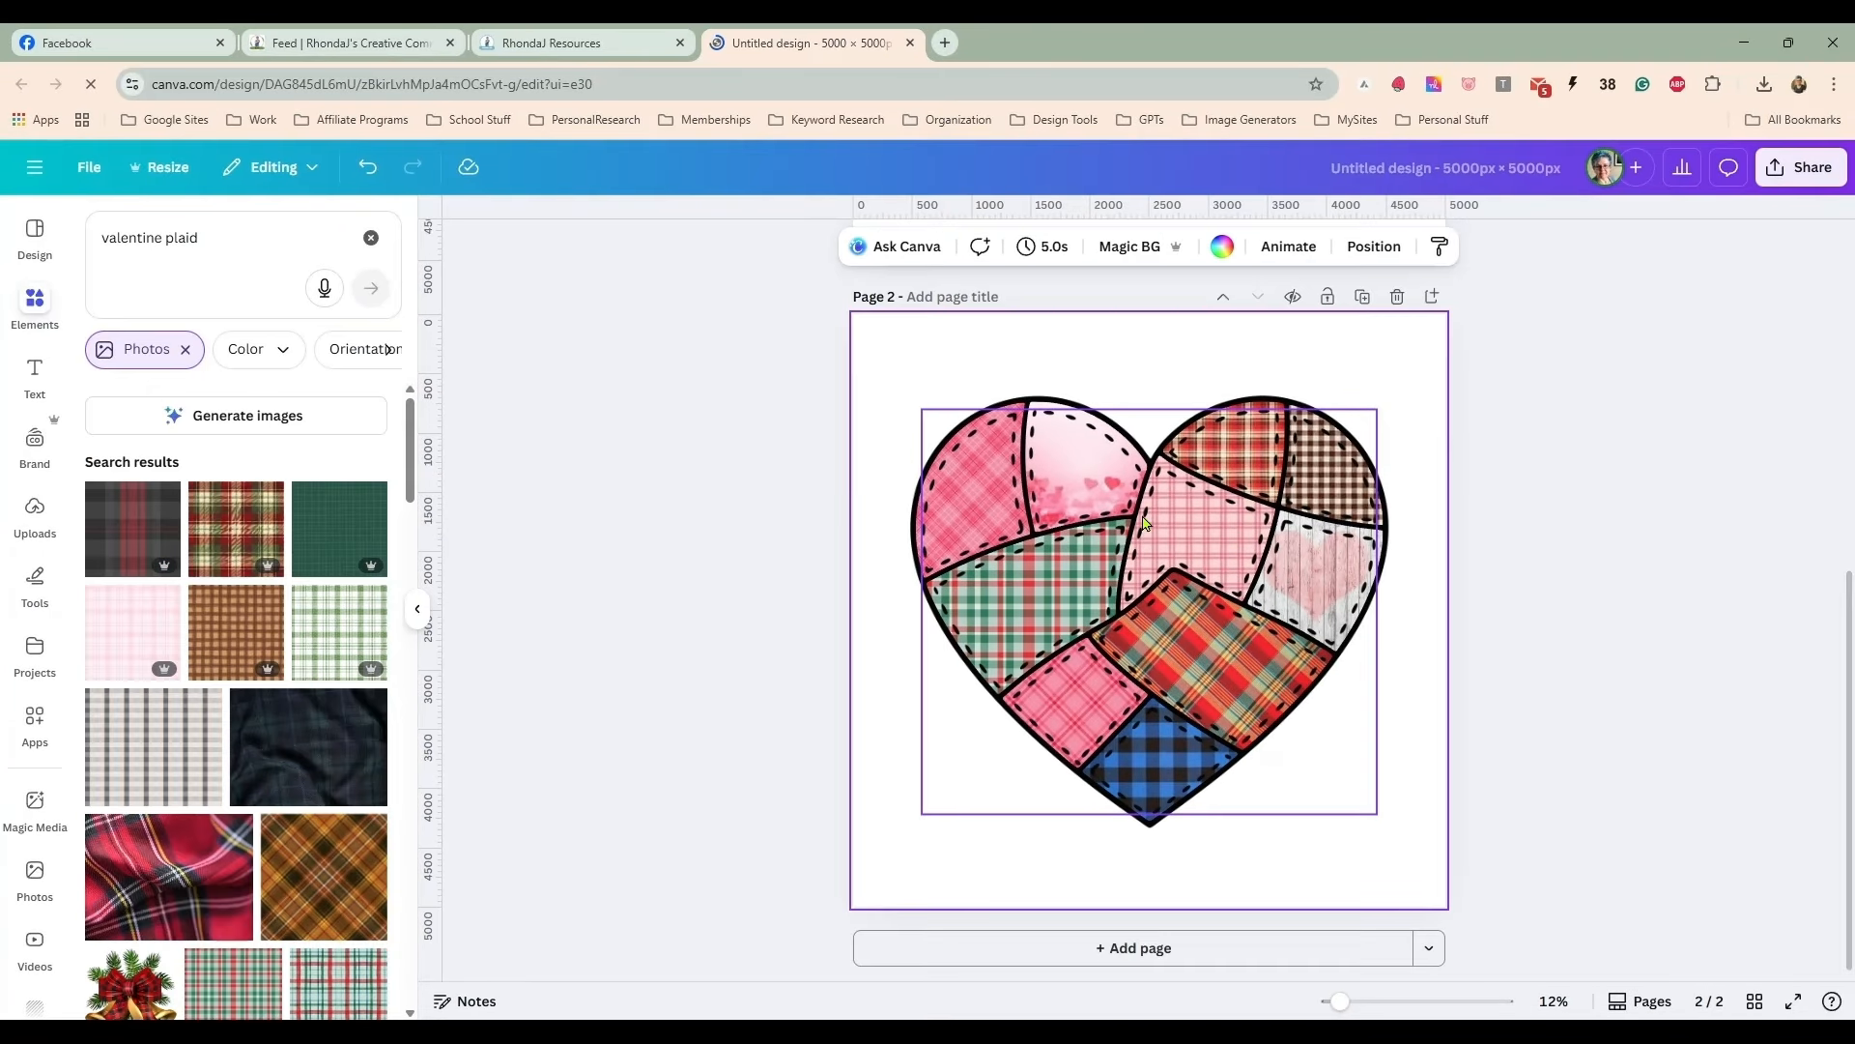
pyautogui.click(1143, 523)
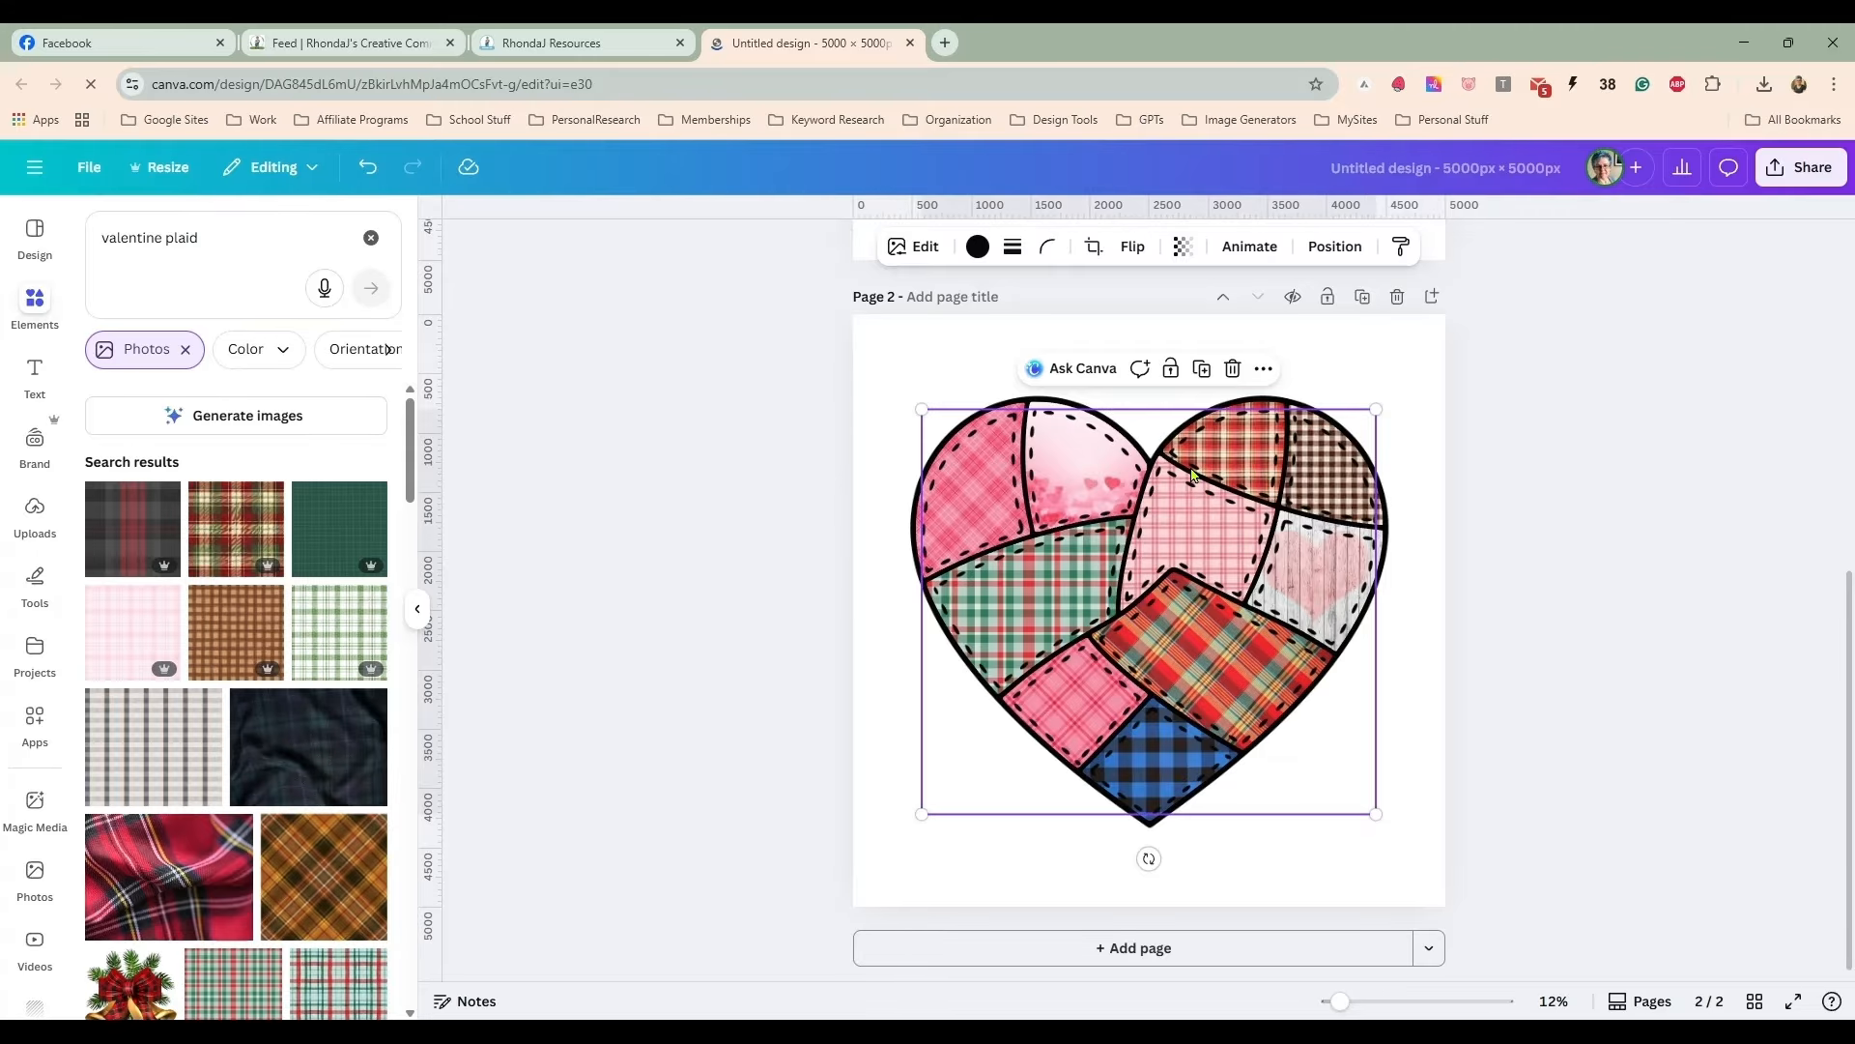
pyautogui.moveTo(1192, 471); pyautogui.dragTo(1178, 11)
pyautogui.scroll(1, 1558, 603)
pyautogui.scroll(5, 1557, 603)
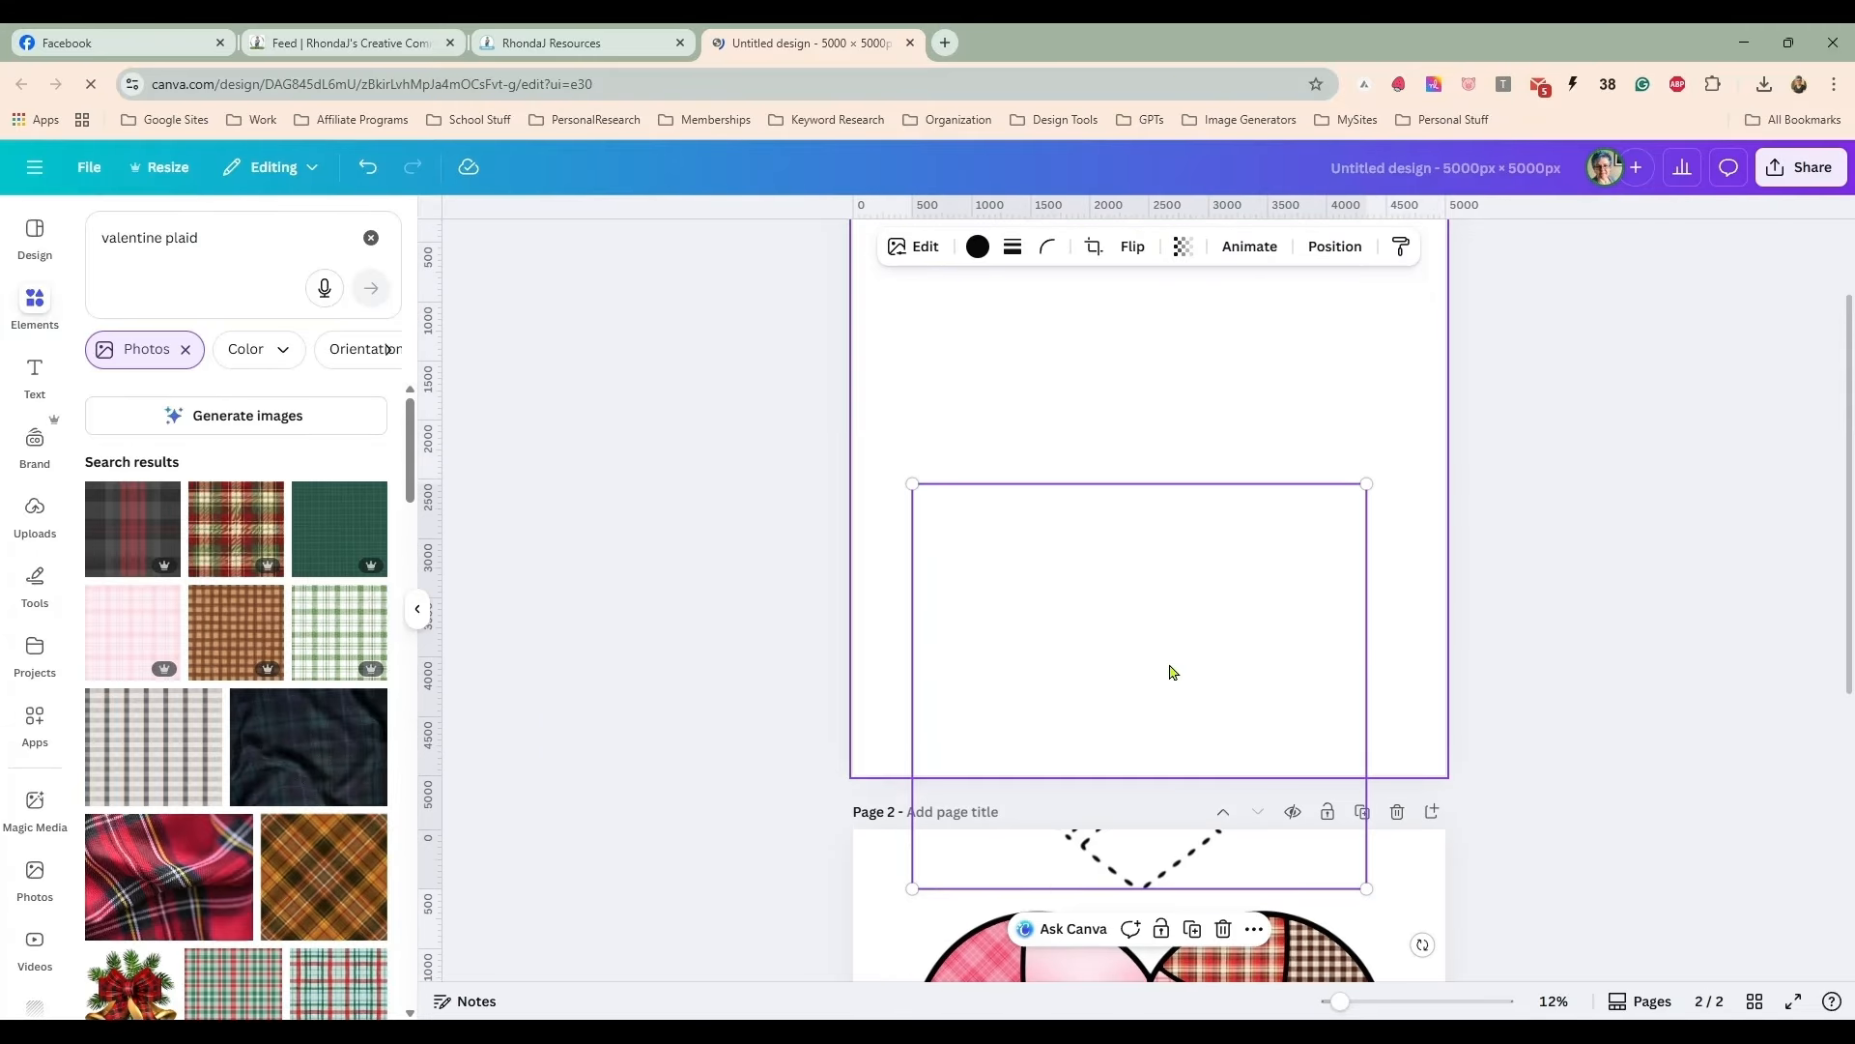
pyautogui.click(1515, 657)
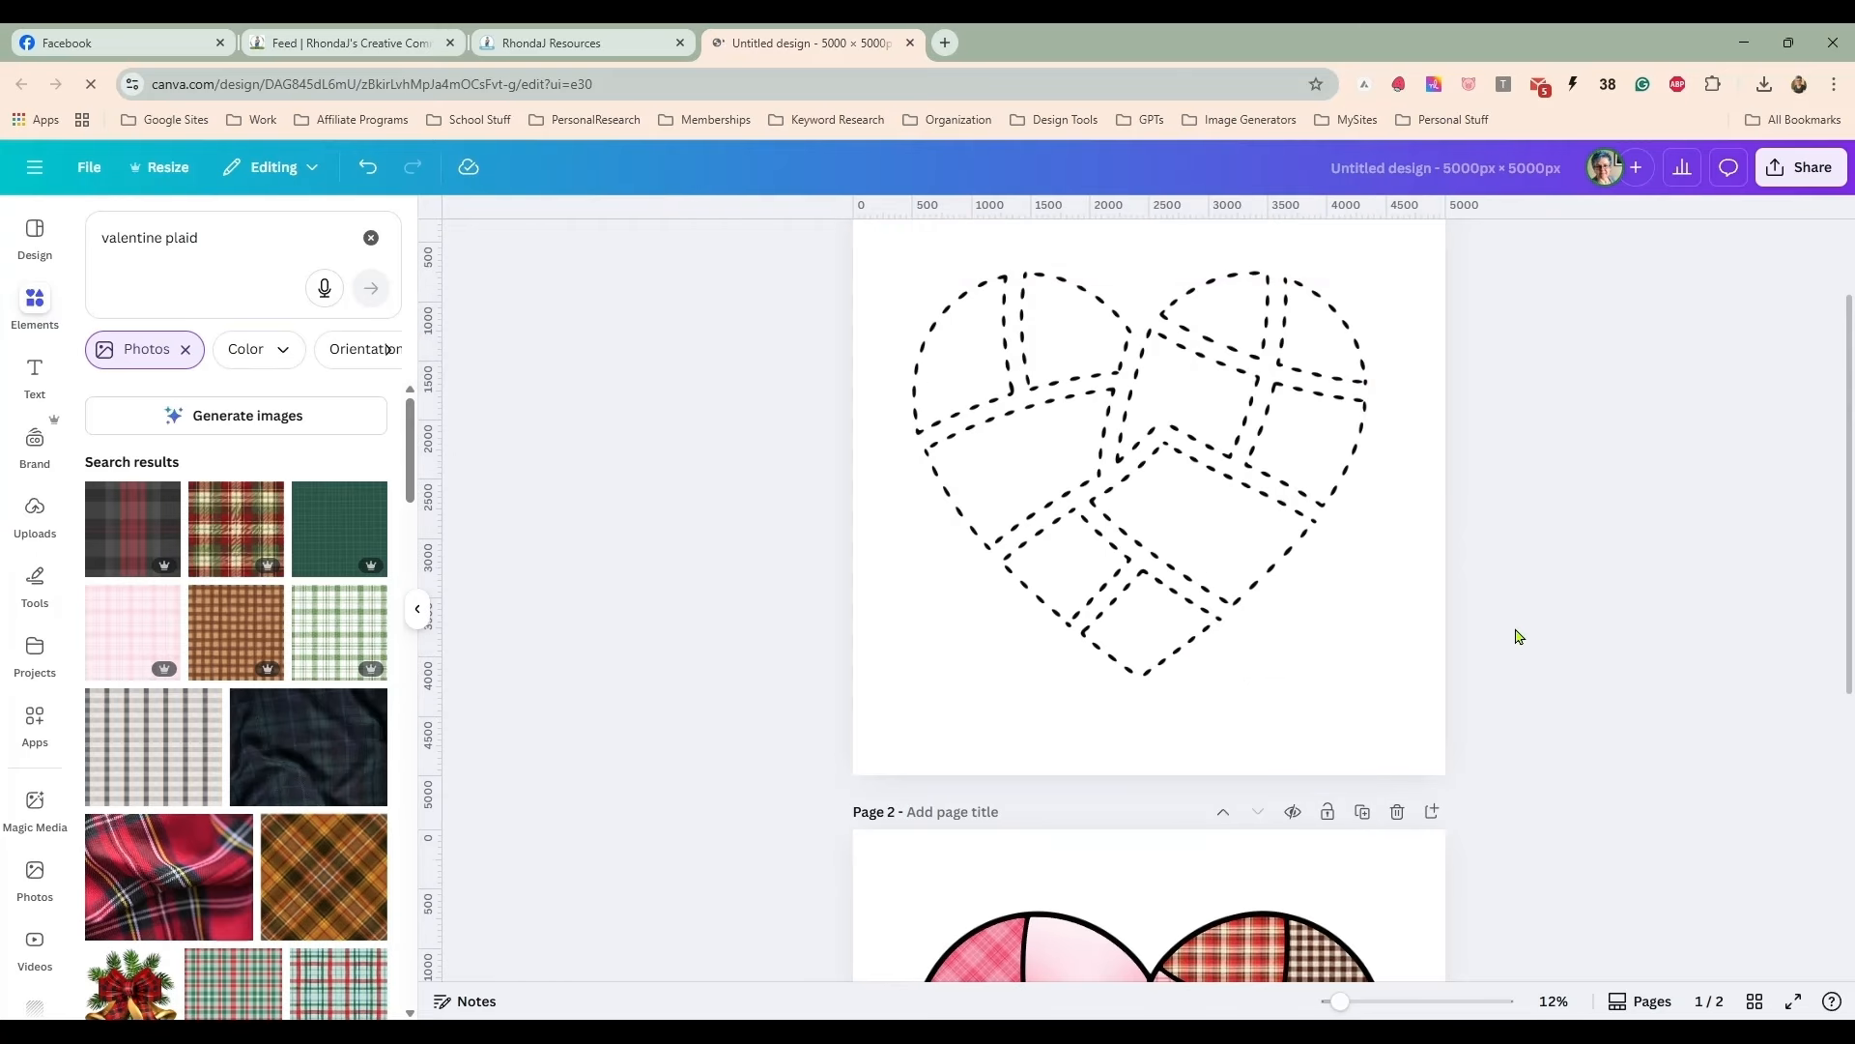
# - Swap two fabric fills on page 2, placing the green-red plaid in the center patch and the pink plaid in the large left patch
pyautogui.scroll(-5, 1515, 633)
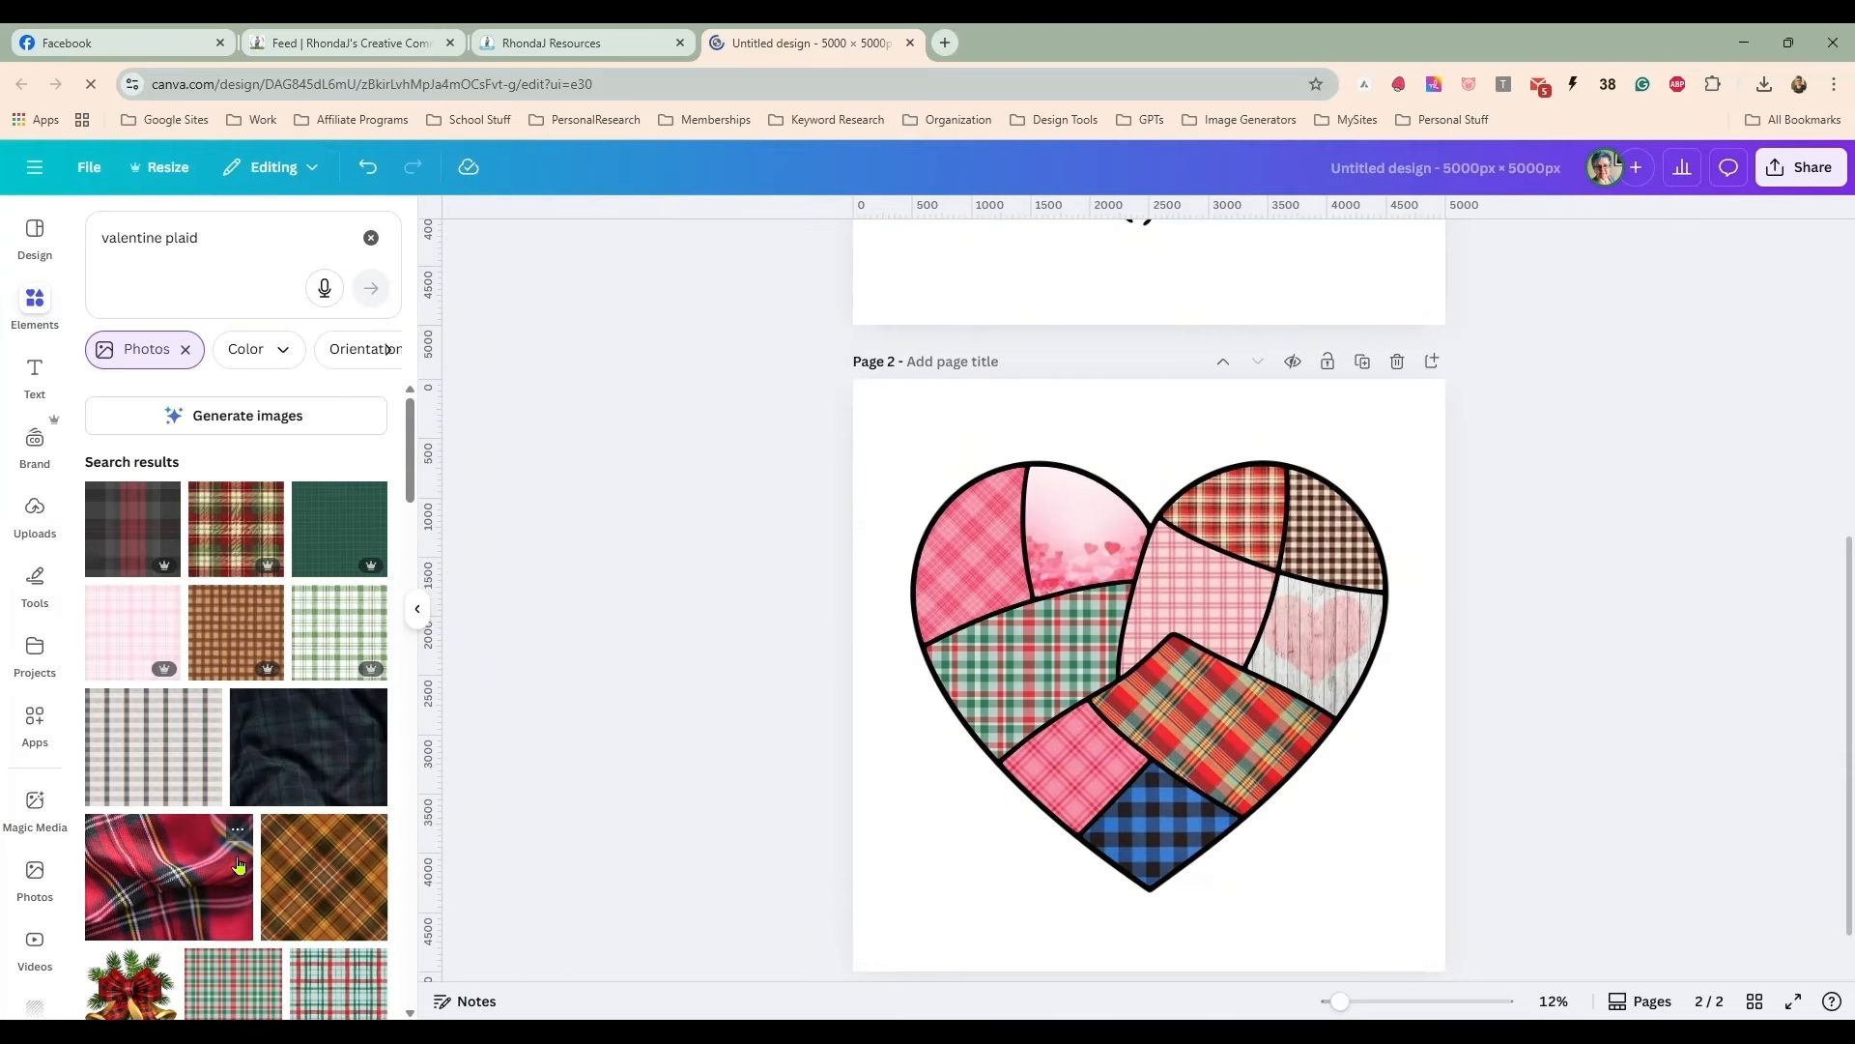
pyautogui.scroll(-3, 233, 735)
pyautogui.moveTo(233, 738); pyautogui.dragTo(1200, 571)
pyautogui.moveTo(279, 831); pyautogui.dragTo(976, 681)
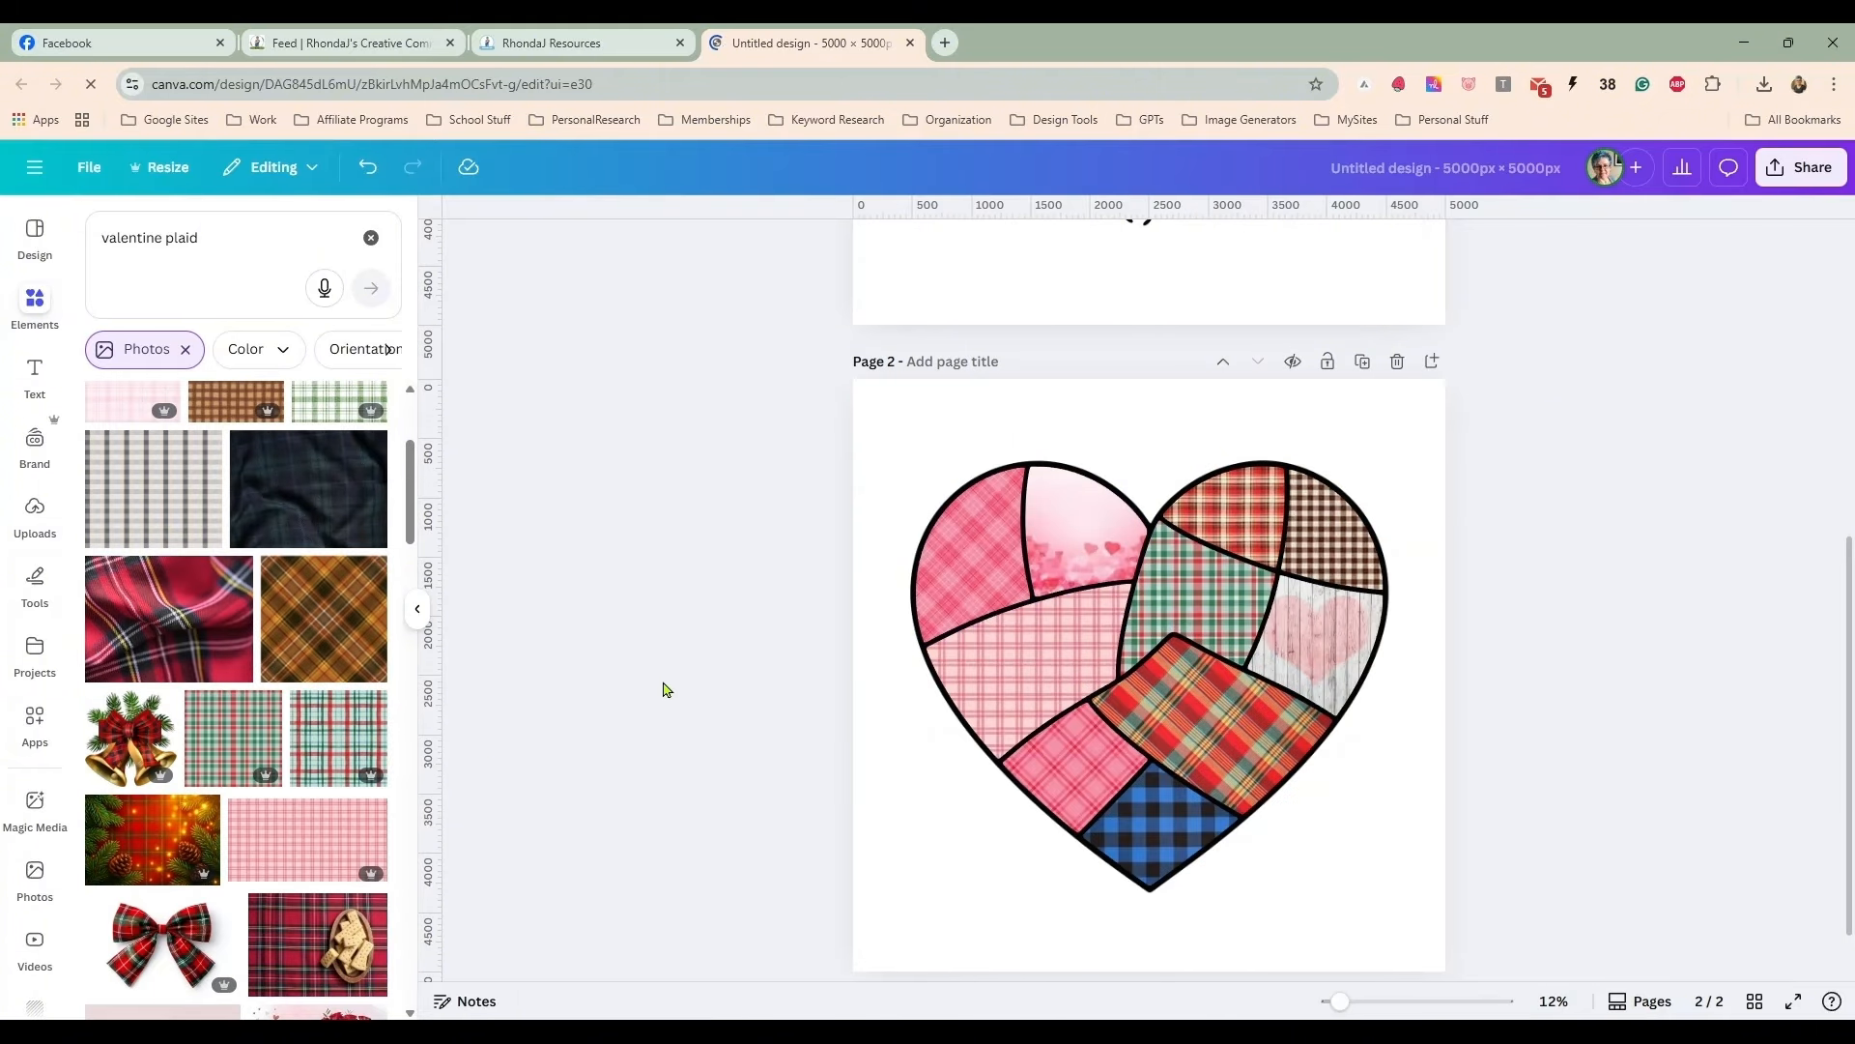
# - Move the dashed stitching from page 1 back over the heart on page 2, center it and deselect it
pyautogui.click(1150, 228)
pyautogui.moveTo(1150, 228); pyautogui.dragTo(1121, 852)
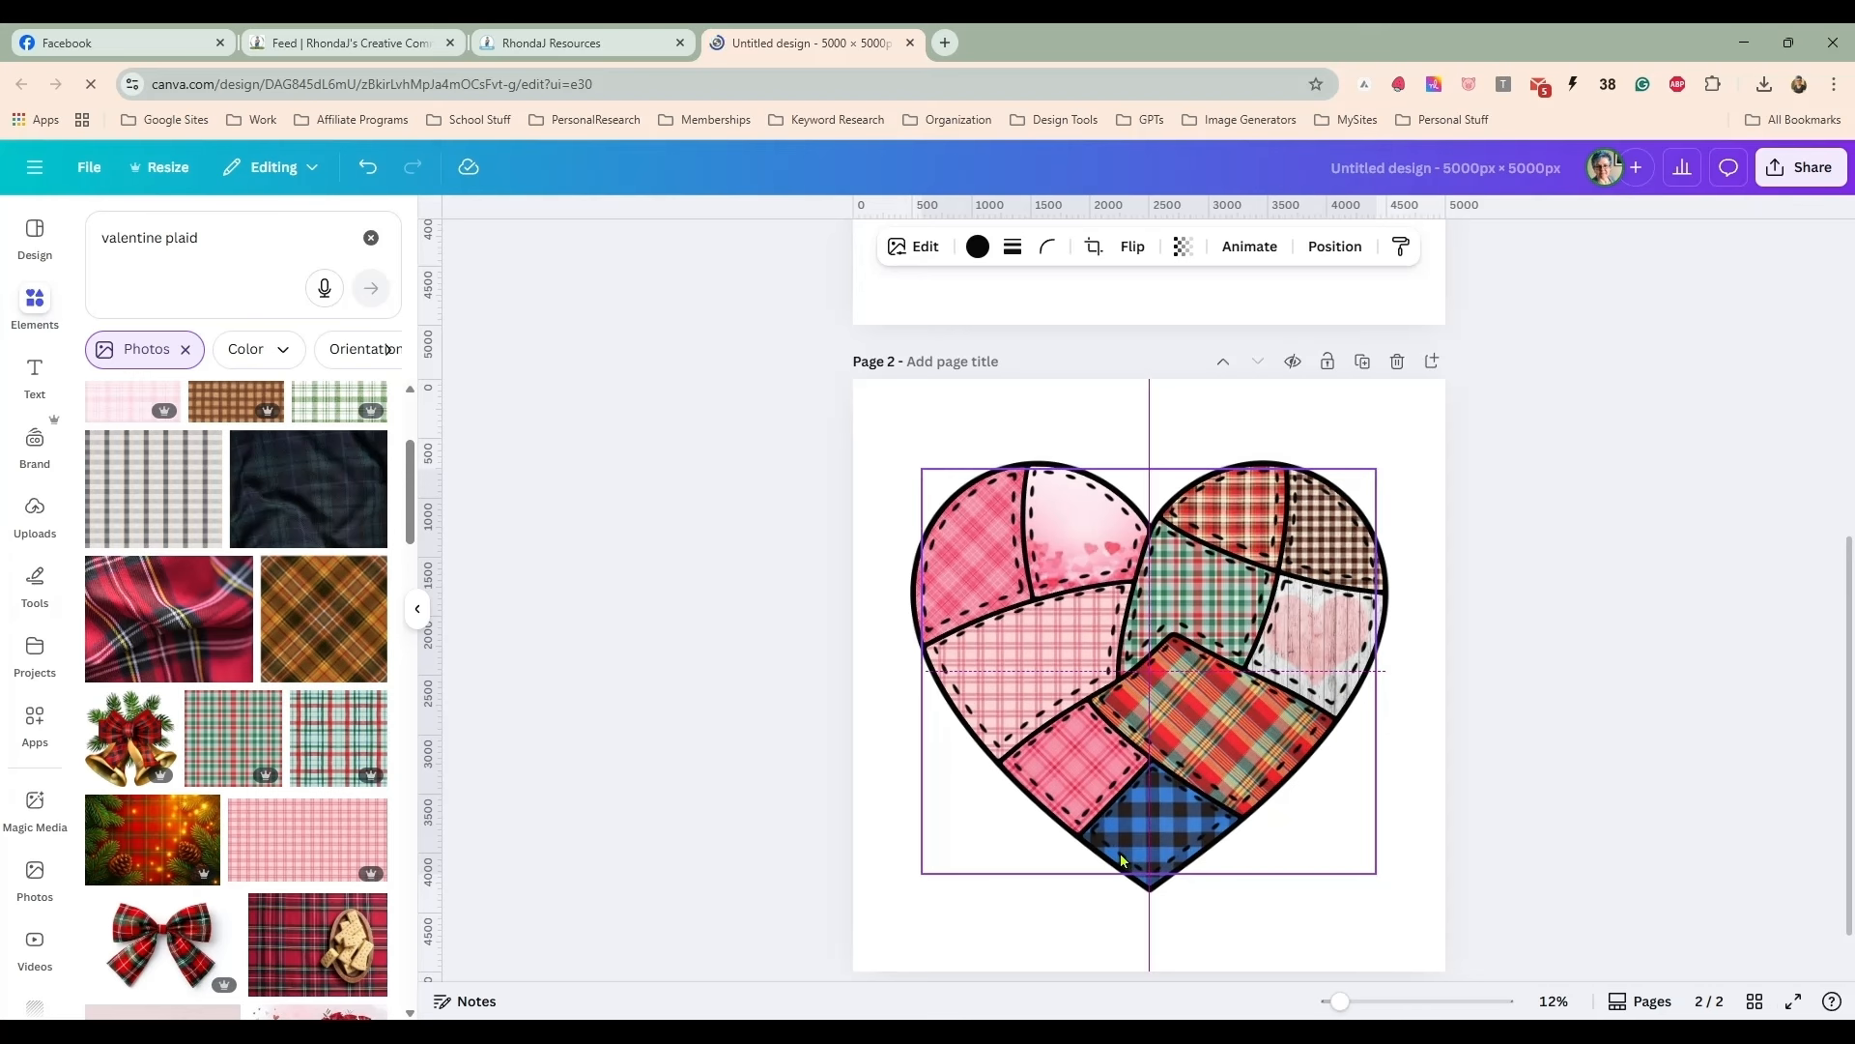
pyautogui.click(1582, 696)
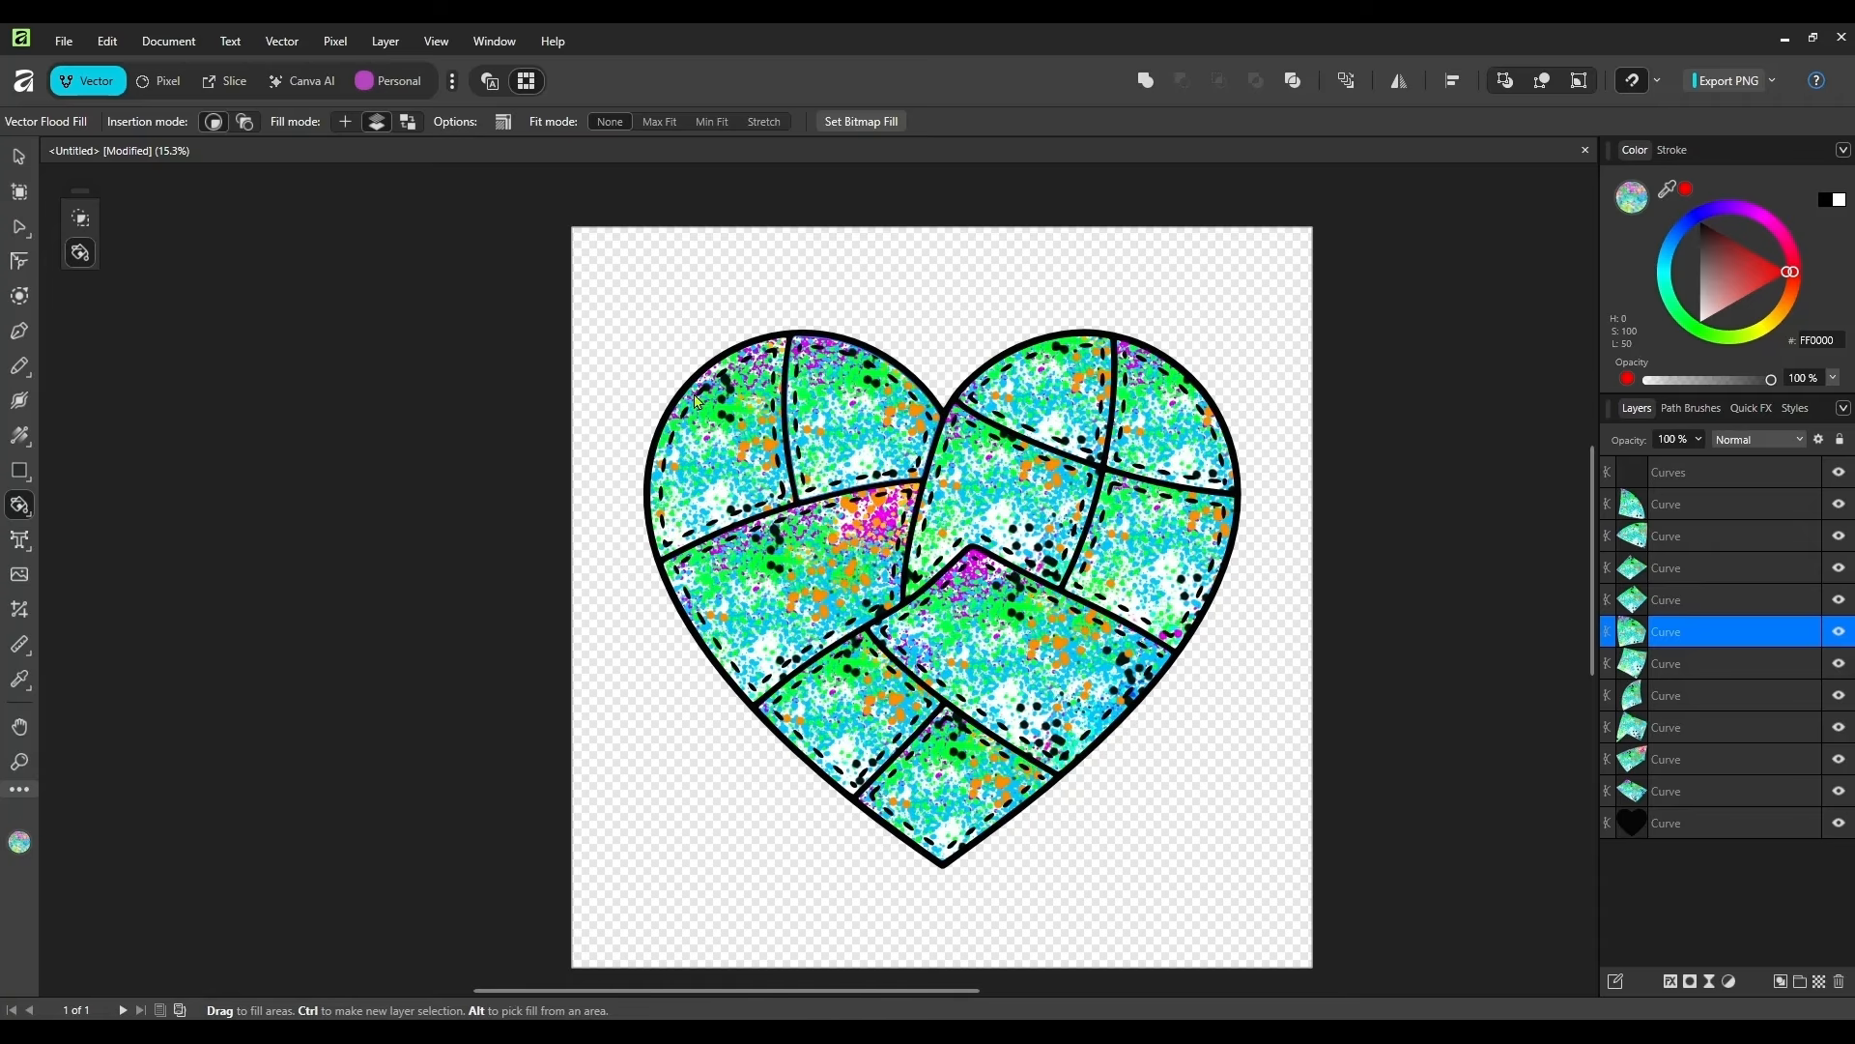
# - In Affinity, flood fill the heart's two upper-left patches with the bitmap again, and switch to the Canva AI workspace
pyautogui.click(770, 410)
pyautogui.click(843, 414)
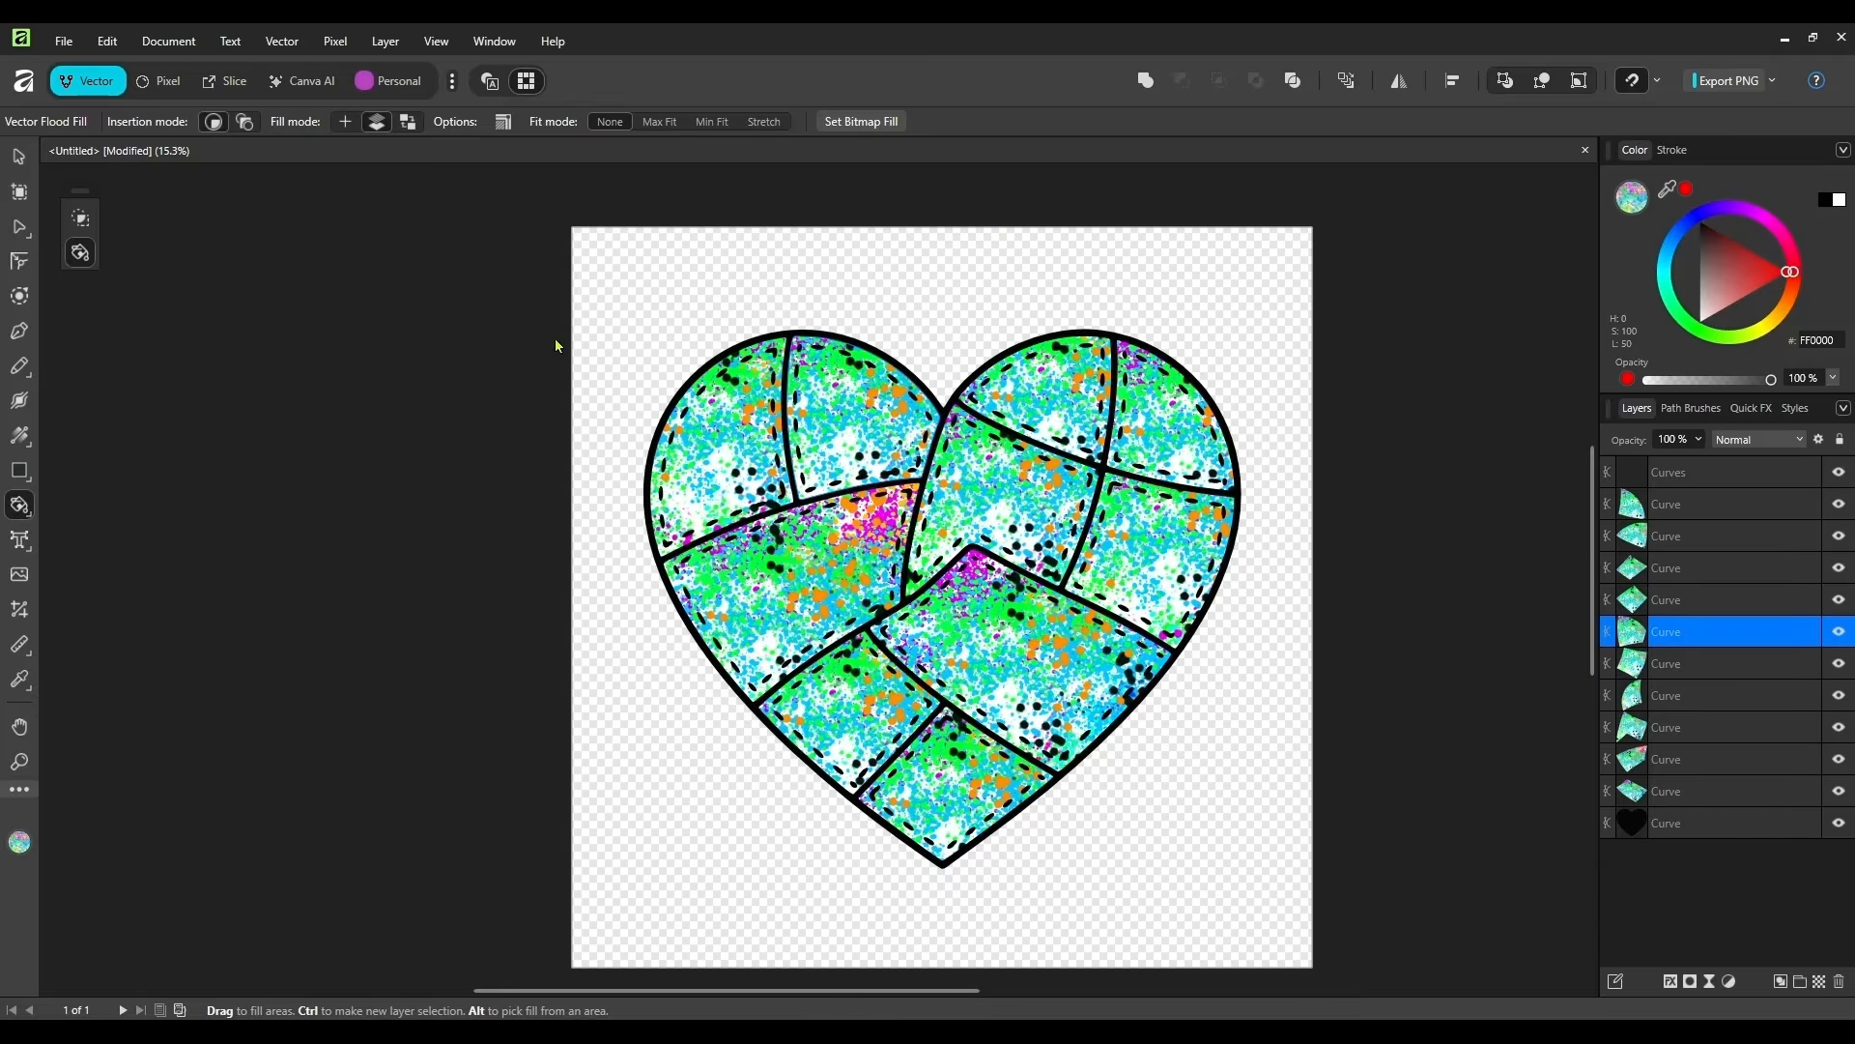
pyautogui.click(18, 159)
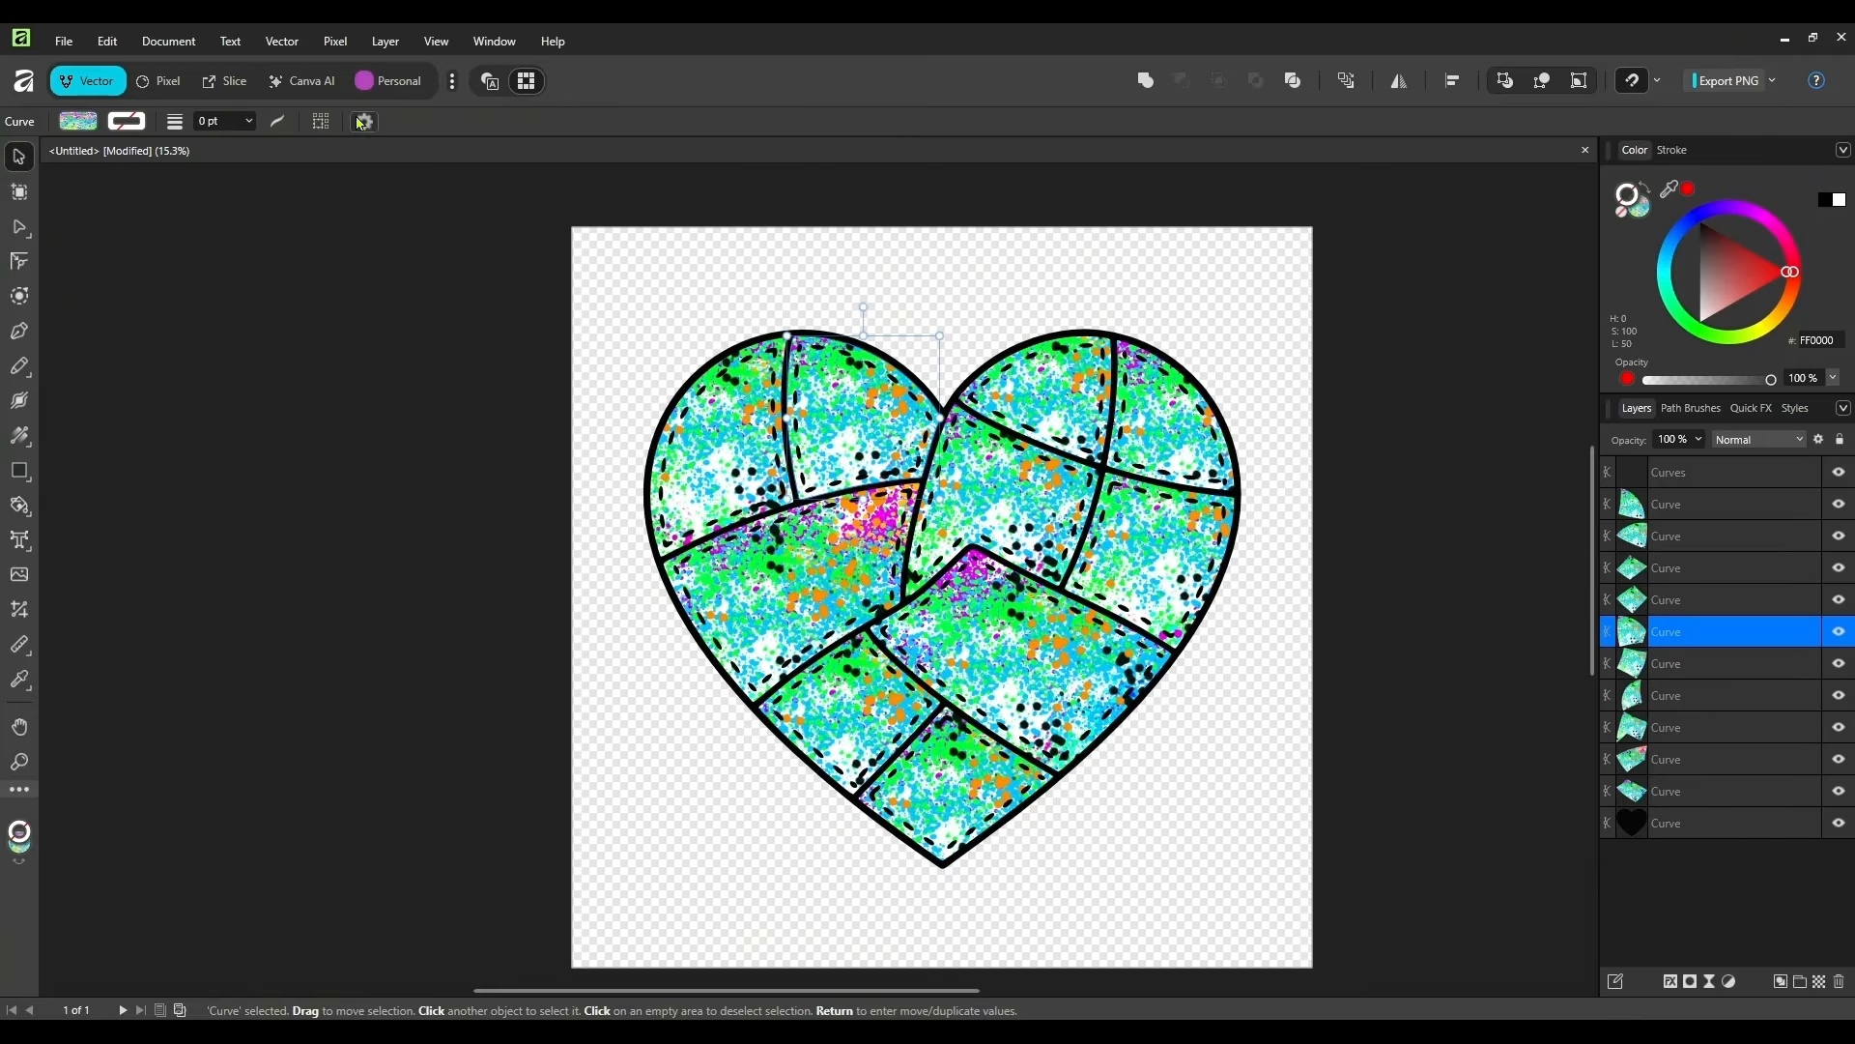
pyautogui.click(305, 83)
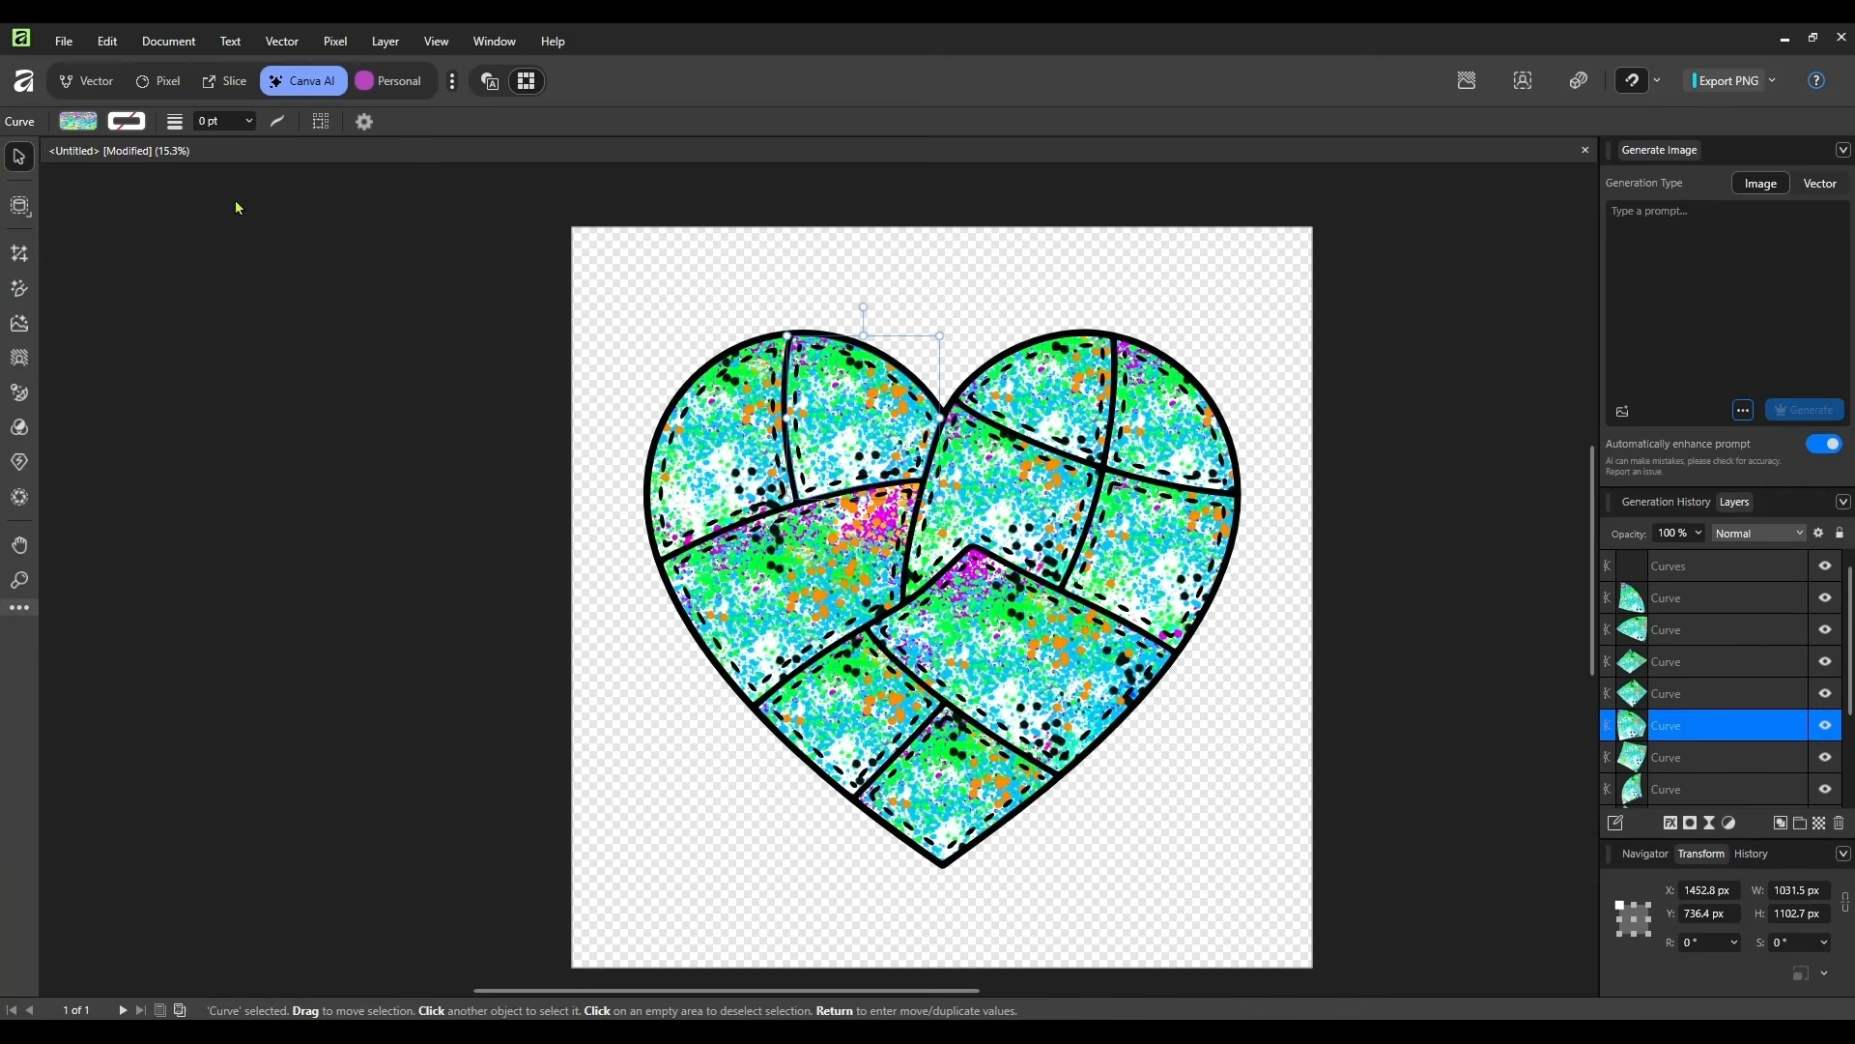